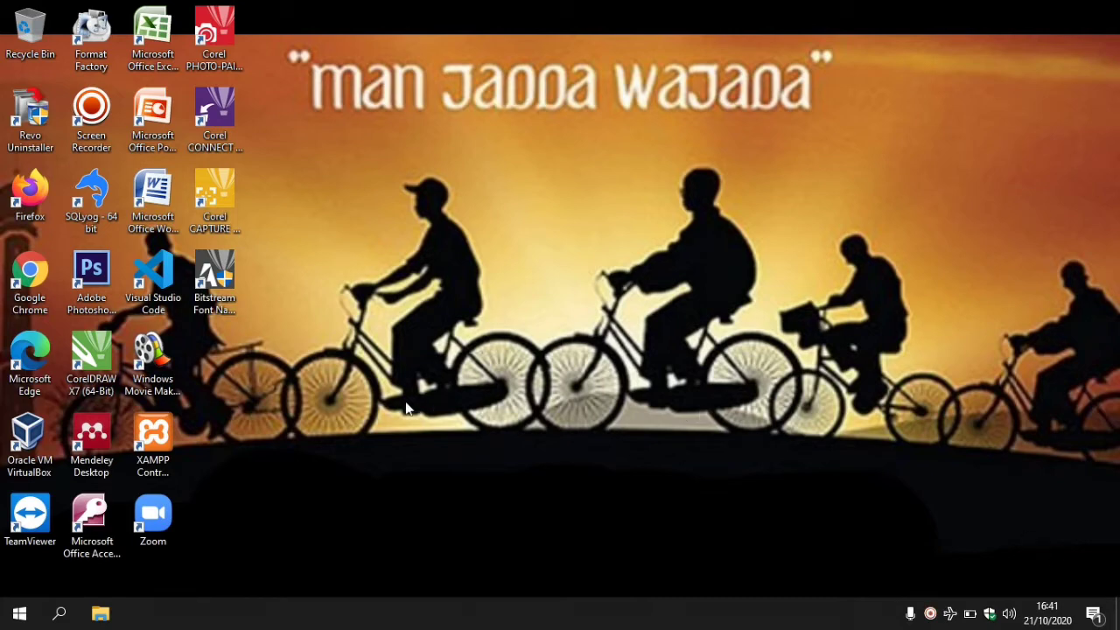
# Launch Access and open the Rental Mobil database from Local Disk (E:).
pyautogui.doubleClick(85, 531)
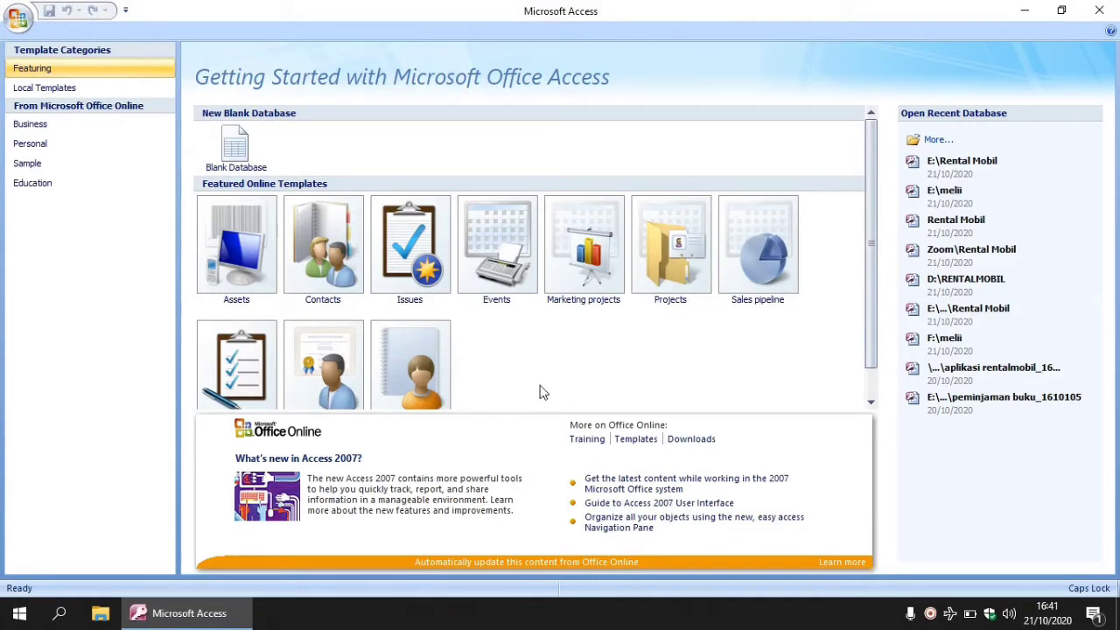
pyautogui.click(950, 151)
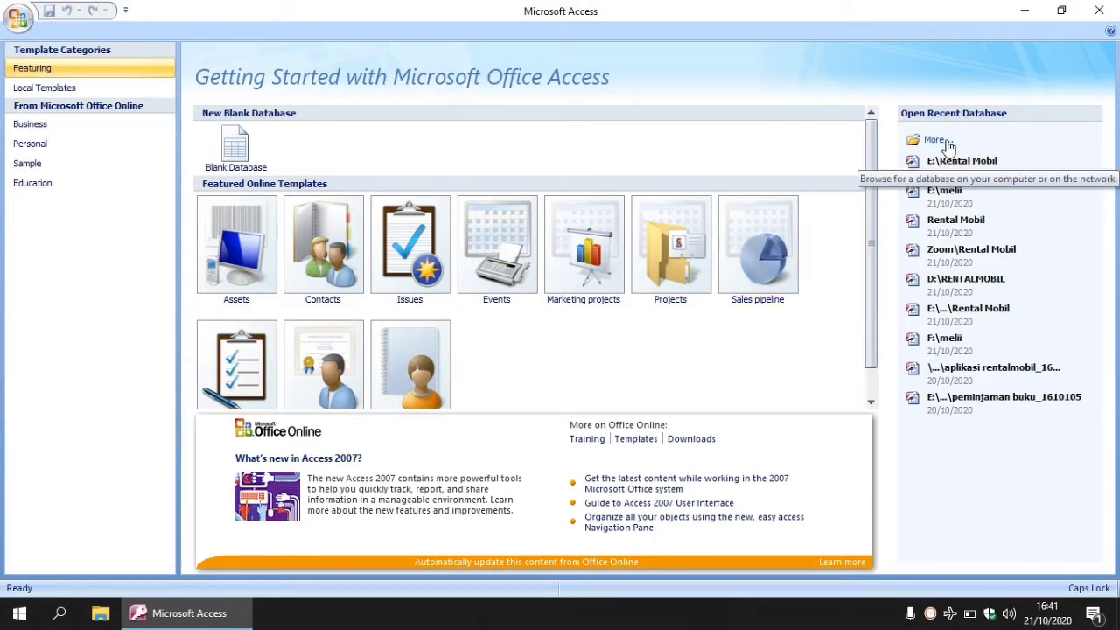
pyautogui.click(949, 147)
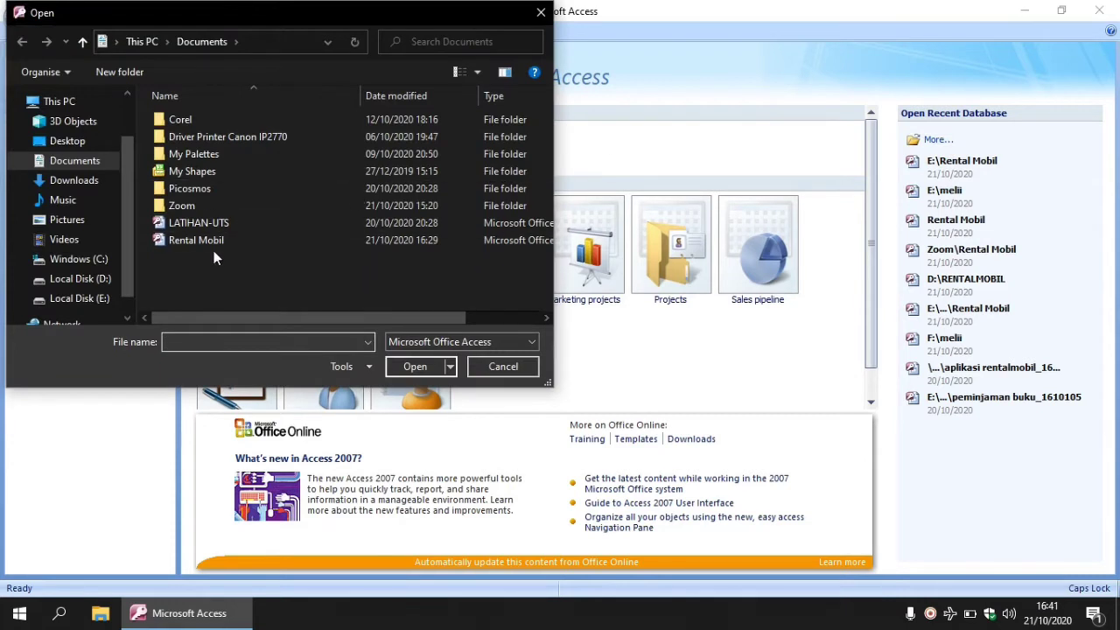
pyautogui.click(84, 300)
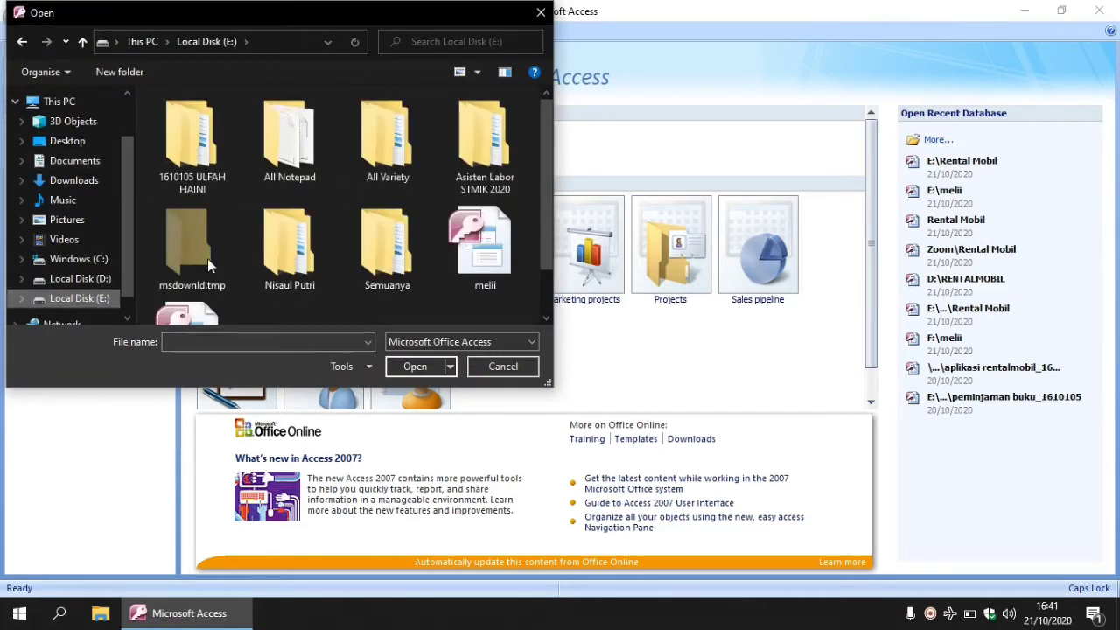
pyautogui.moveTo(544, 240); pyautogui.dragTo(544, 299)
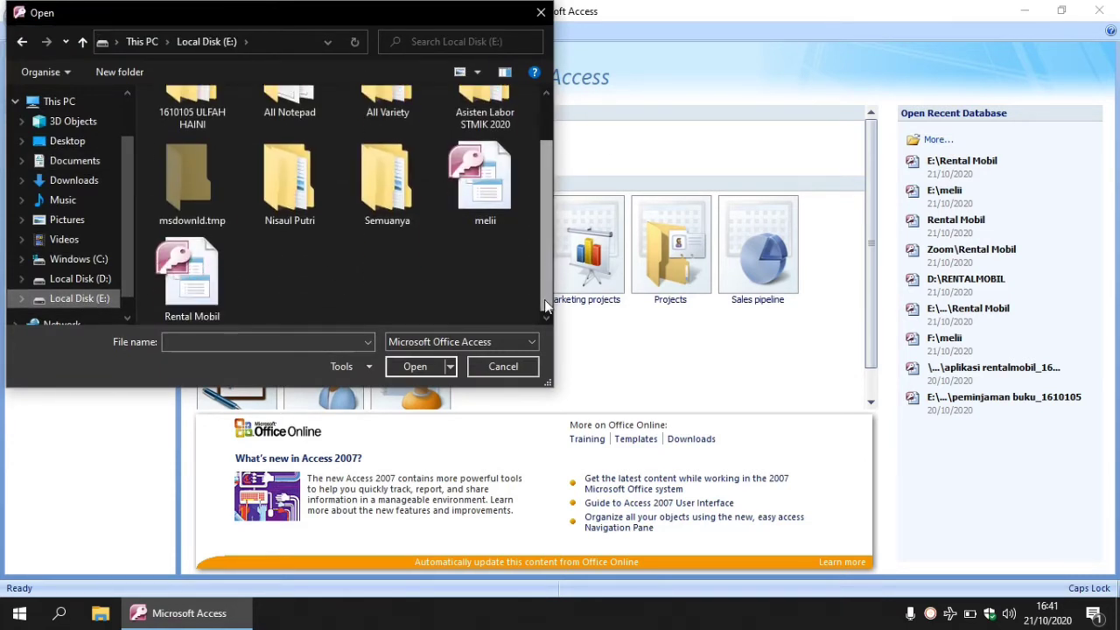
pyautogui.click(210, 288)
pyautogui.click(413, 368)
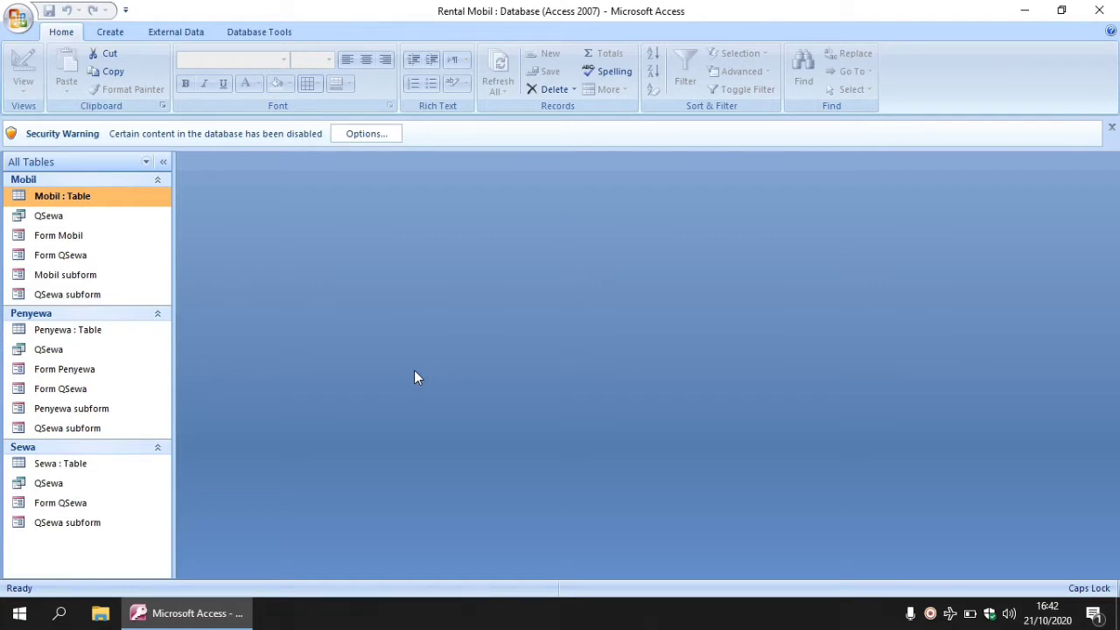
# Create a blank table, save it as Kembali, and open it in Design View.
pyautogui.click(123, 33)
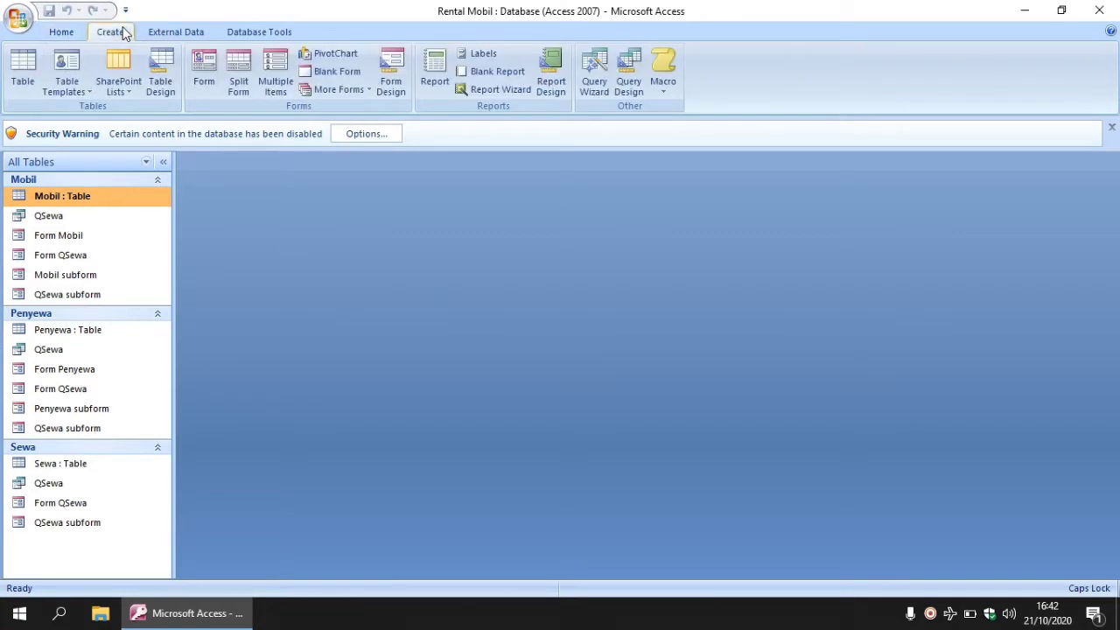
pyautogui.click(23, 77)
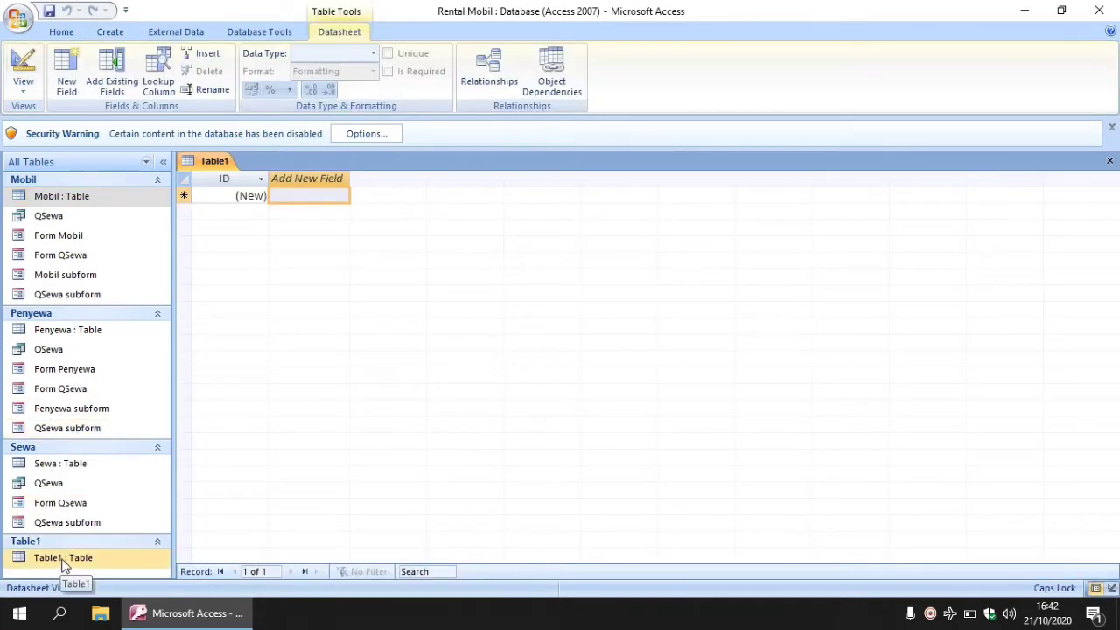
pyautogui.click(59, 563)
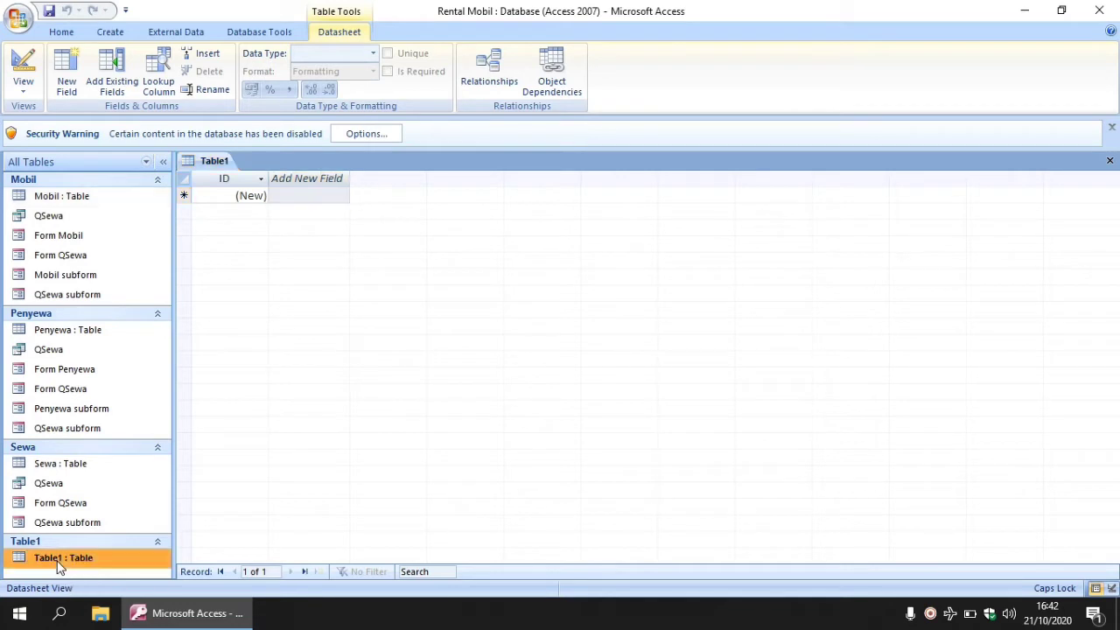
pyautogui.rightClick(59, 563)
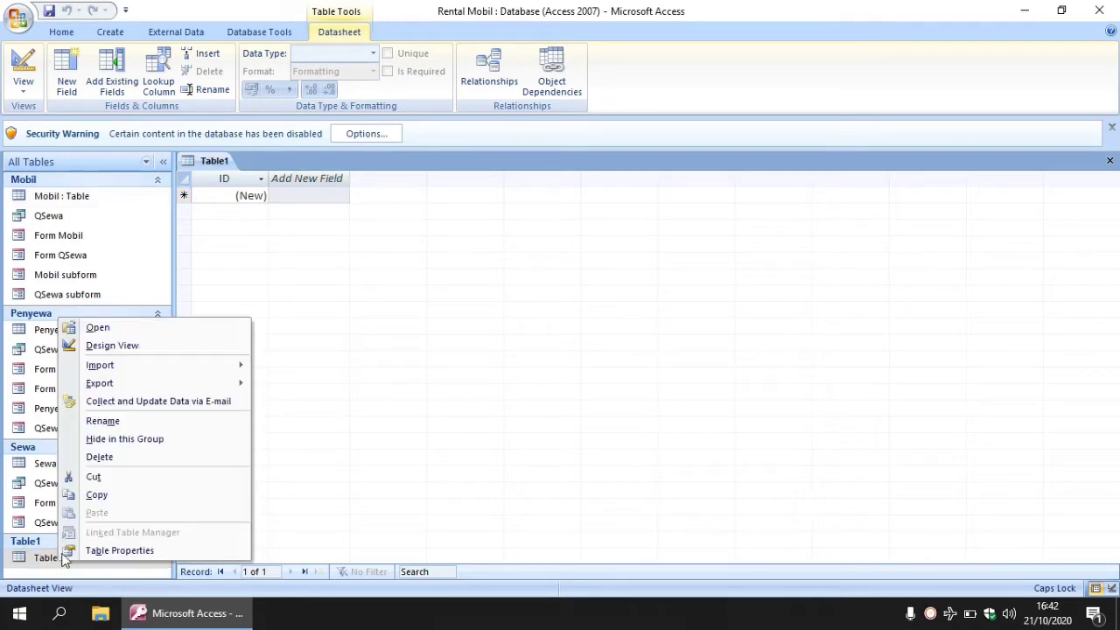
pyautogui.click(185, 357)
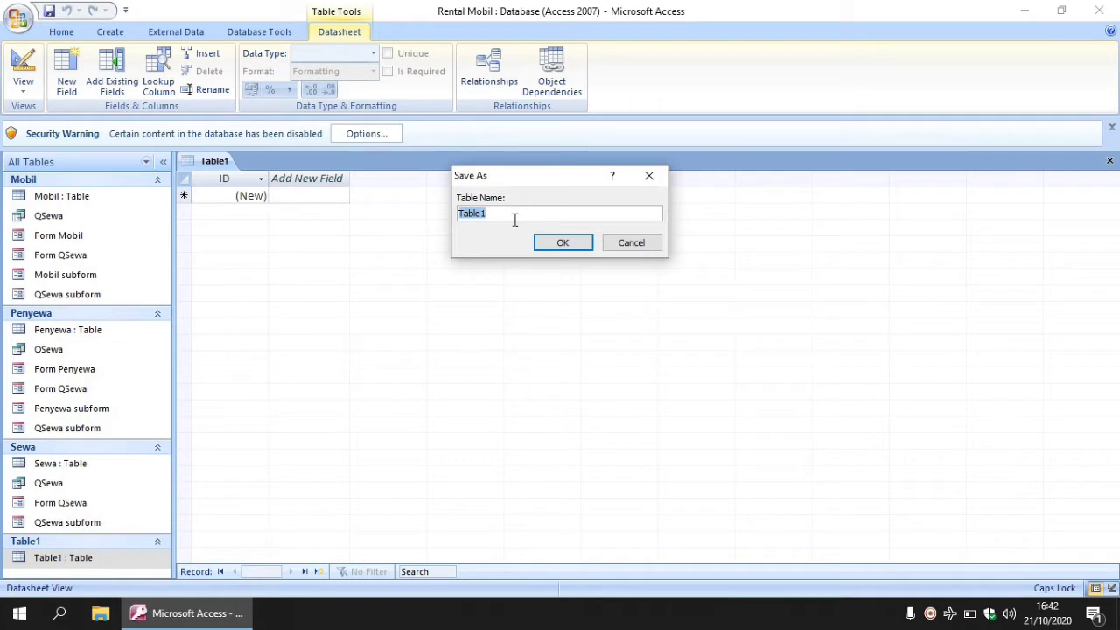
pyautogui.write('Kembali')
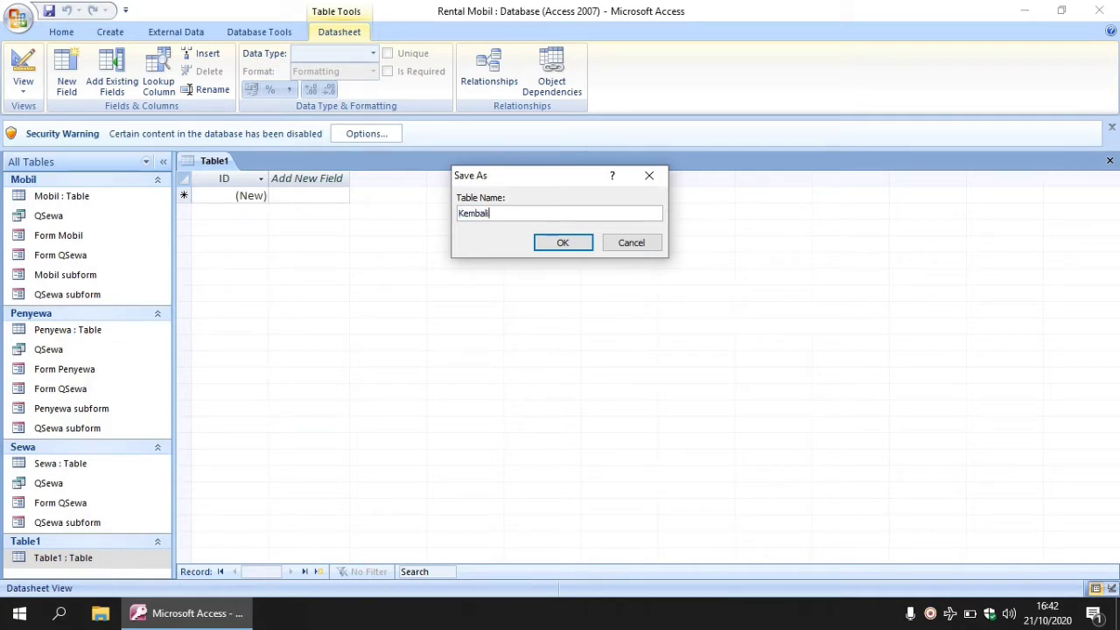
pyautogui.click(569, 241)
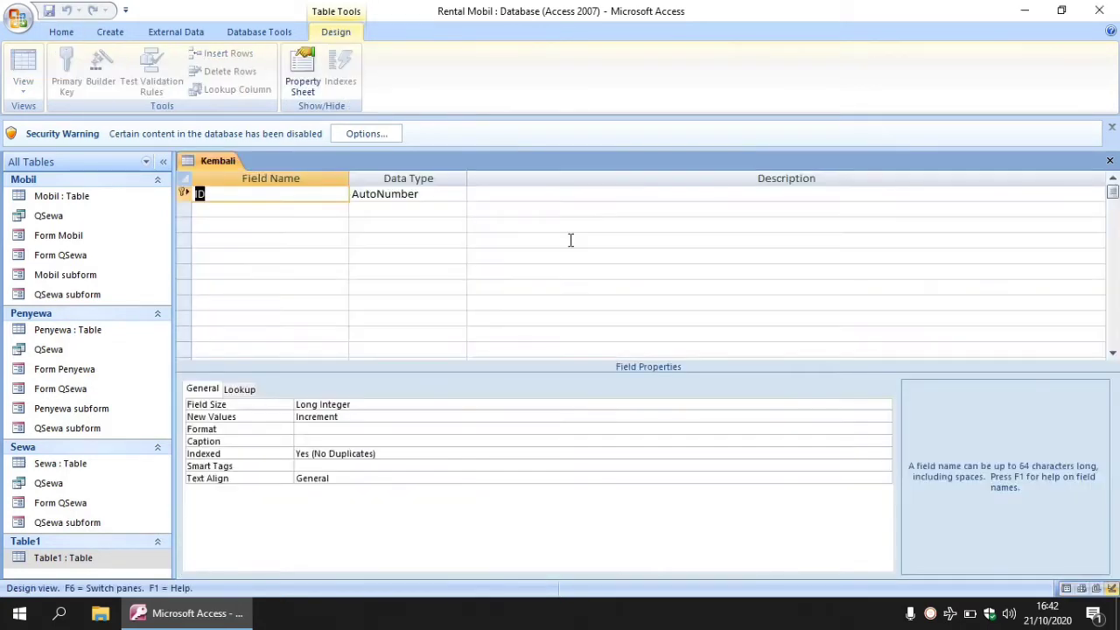
# Rename the ID field to ID KEMBALI and make it Text with field size 8.
pyautogui.click(324, 195)
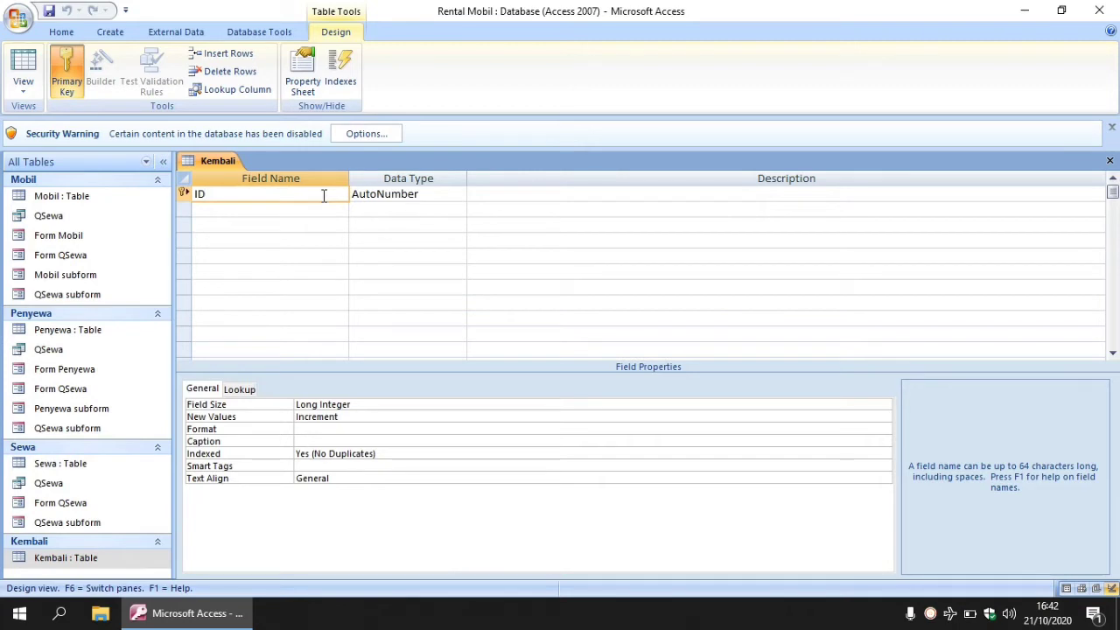
pyautogui.press('capslock')
pyautogui.write('KEMBALI')
pyautogui.click(456, 194)
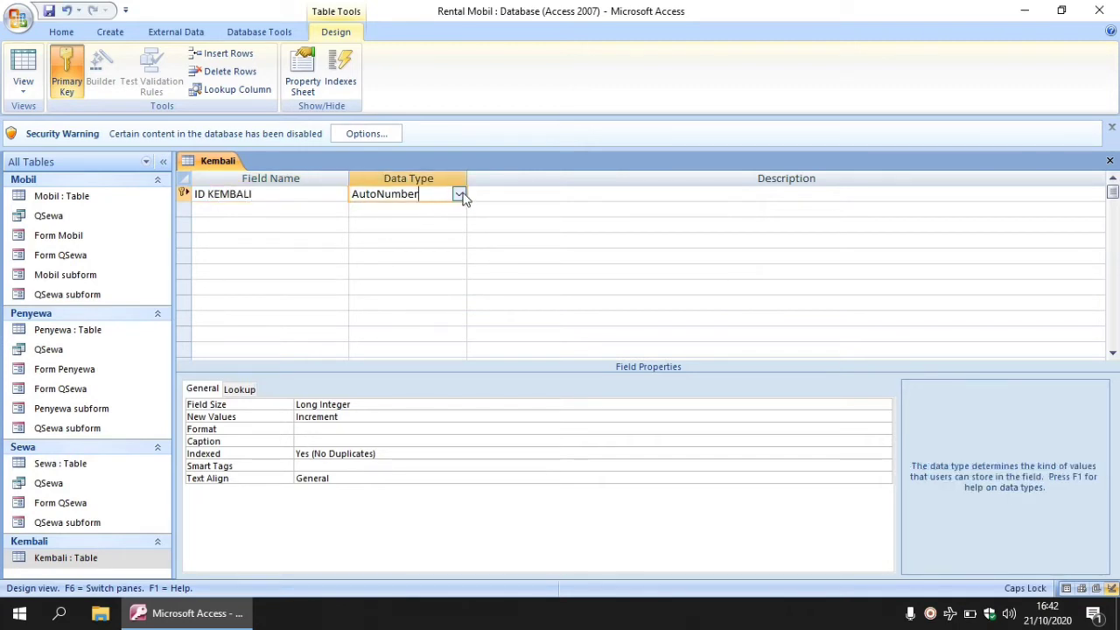
pyautogui.click(459, 193)
pyautogui.click(421, 211)
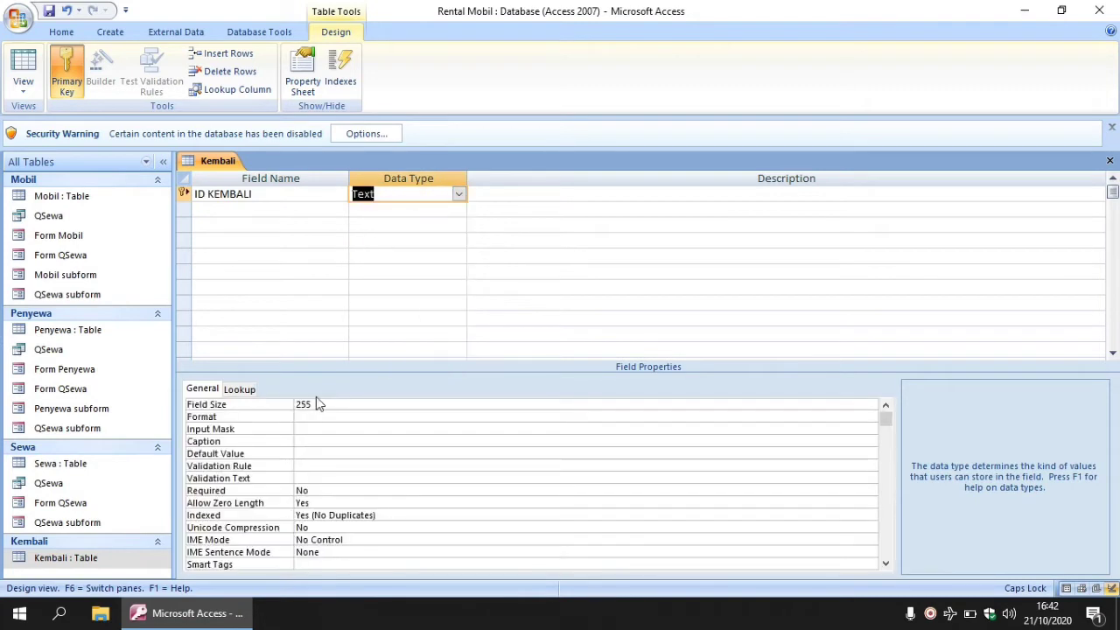
pyautogui.press('BackSpace')
pyautogui.press('BackSpace')
pyautogui.press('BackSpace')
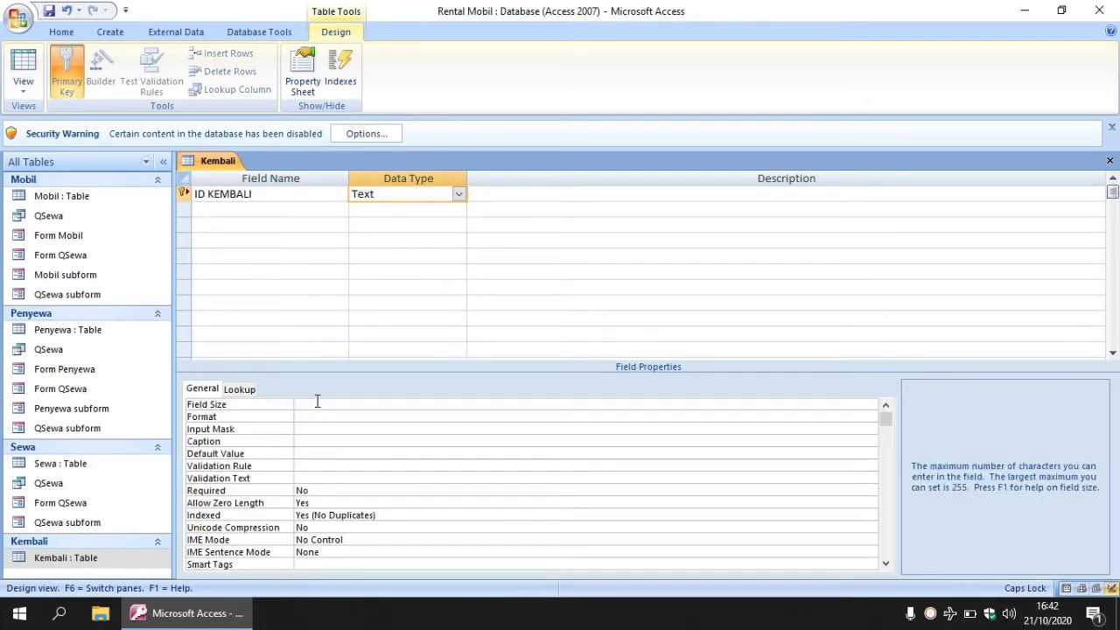
pyautogui.write('8')
pyautogui.click(296, 216)
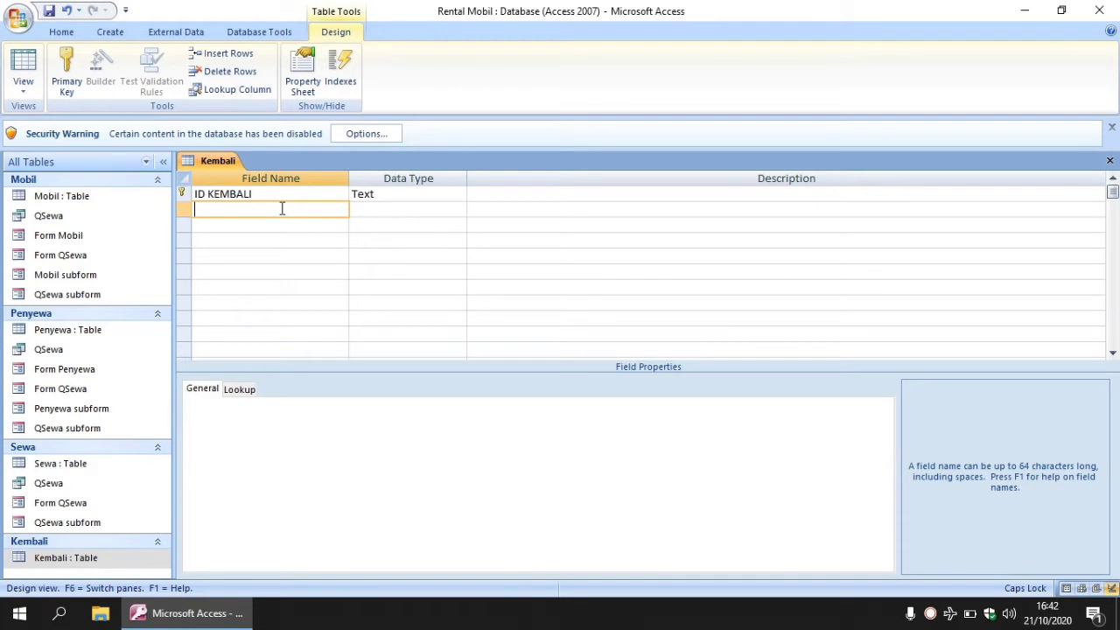
# Open the Sewa table's datasheet, then go back to the Kembali design.
pyautogui.doubleClick(83, 468)
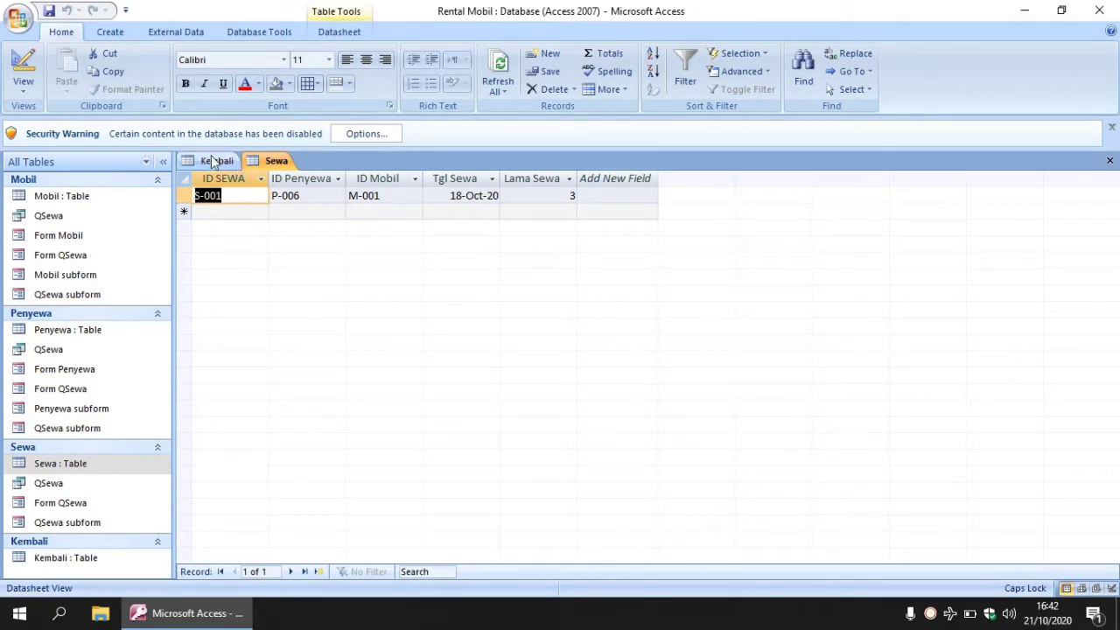
pyautogui.click(213, 160)
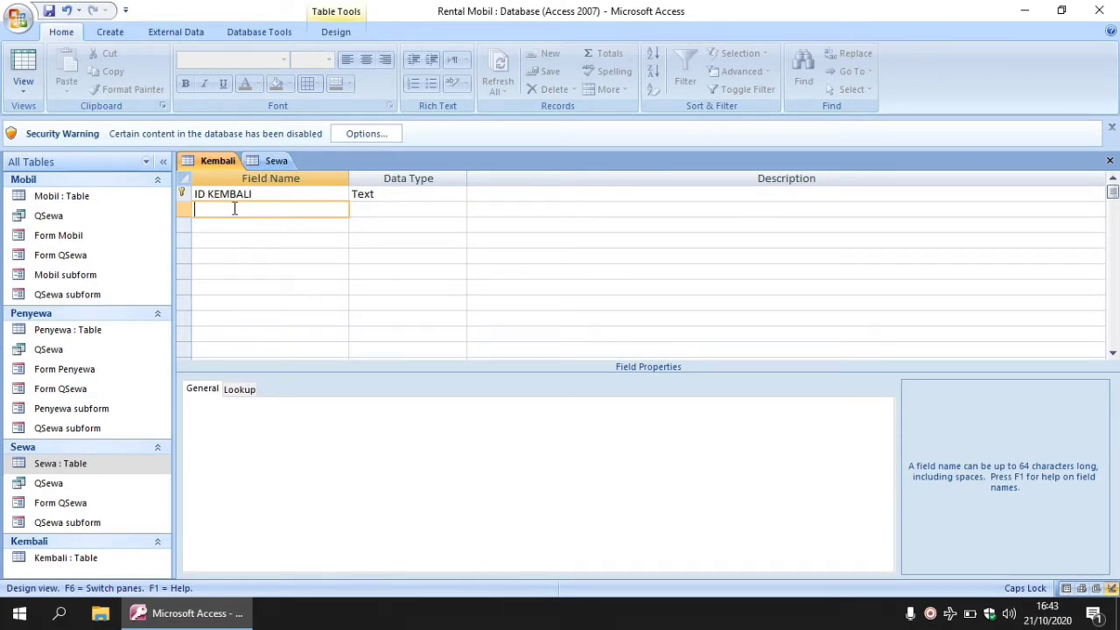
# Add an ID SEWA Text field with field size 5.
pyautogui.write('ID SEWA')
pyautogui.press('Tab')
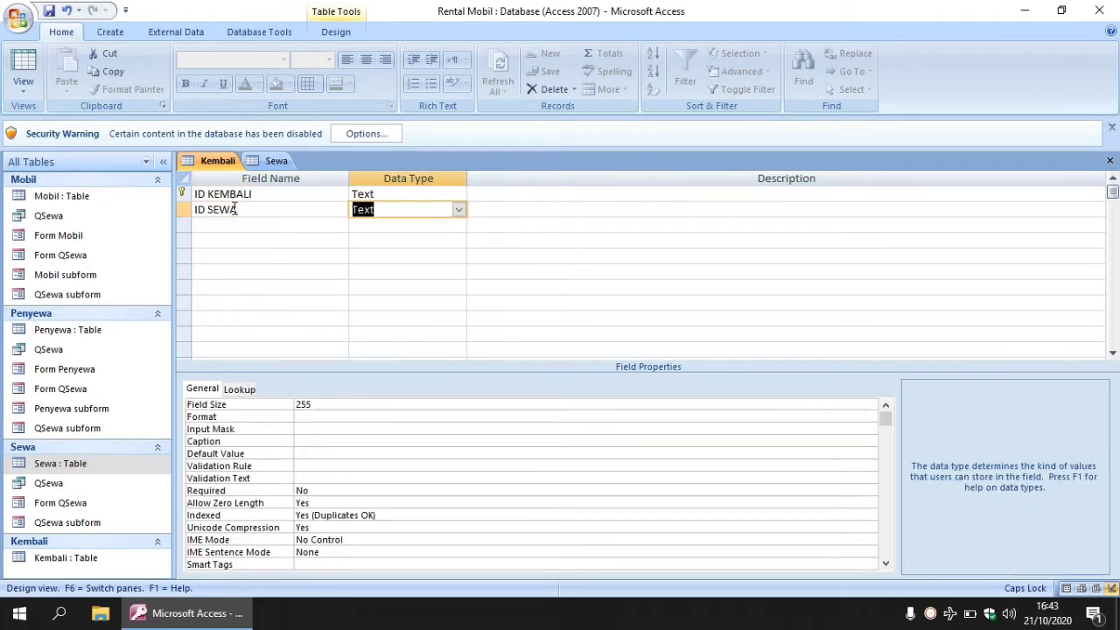
pyautogui.doubleClick(316, 401)
pyautogui.press('BackSpace')
pyautogui.write('5')
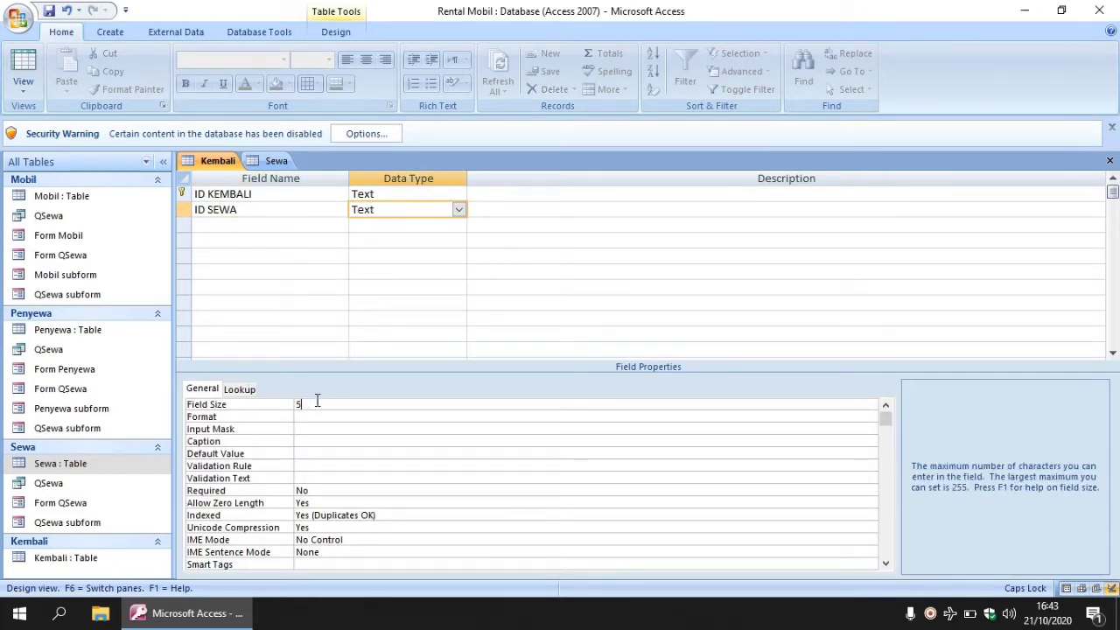
# Add a Tglkembali Date/Time field formatted as Long Date.
pyautogui.click(250, 223)
pyautogui.write('T')
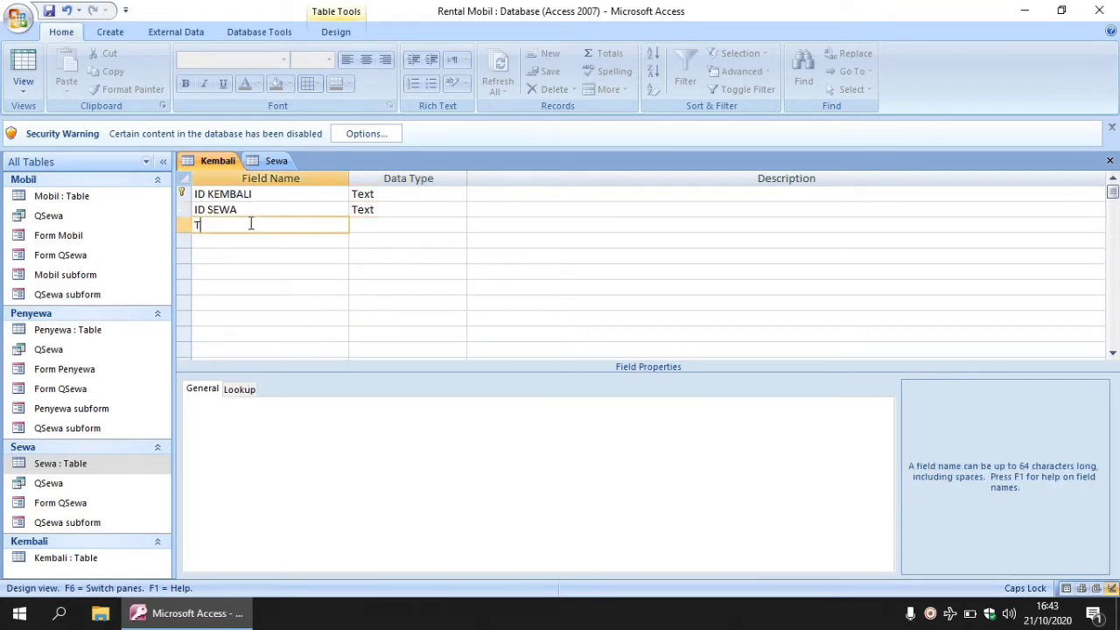
pyautogui.press('capslock')
pyautogui.write('glkembali')
pyautogui.click(368, 224)
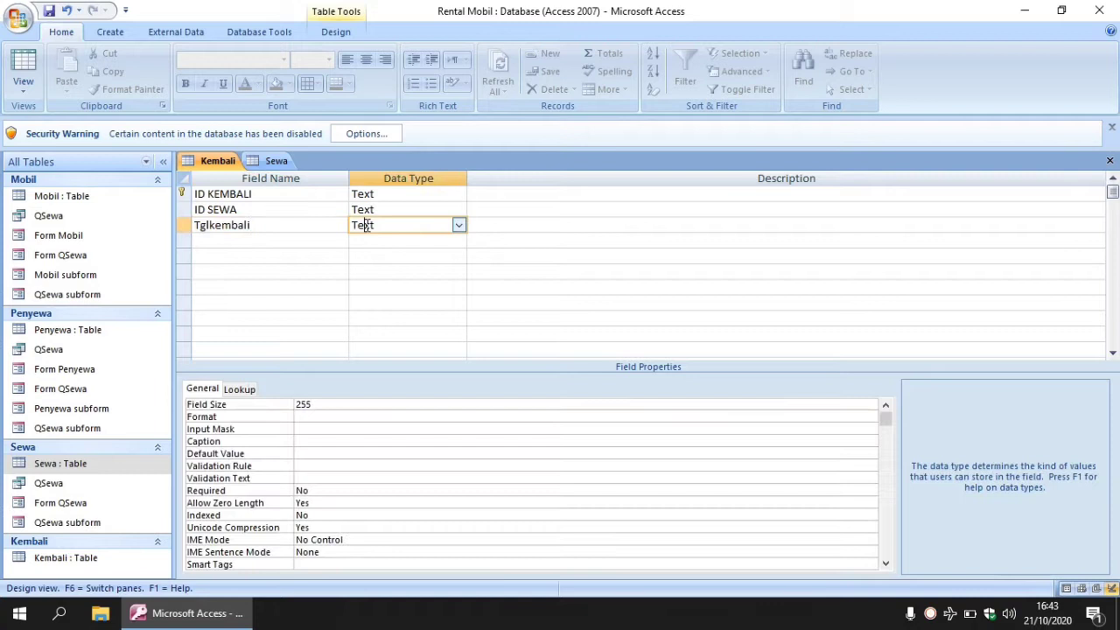
pyautogui.click(458, 224)
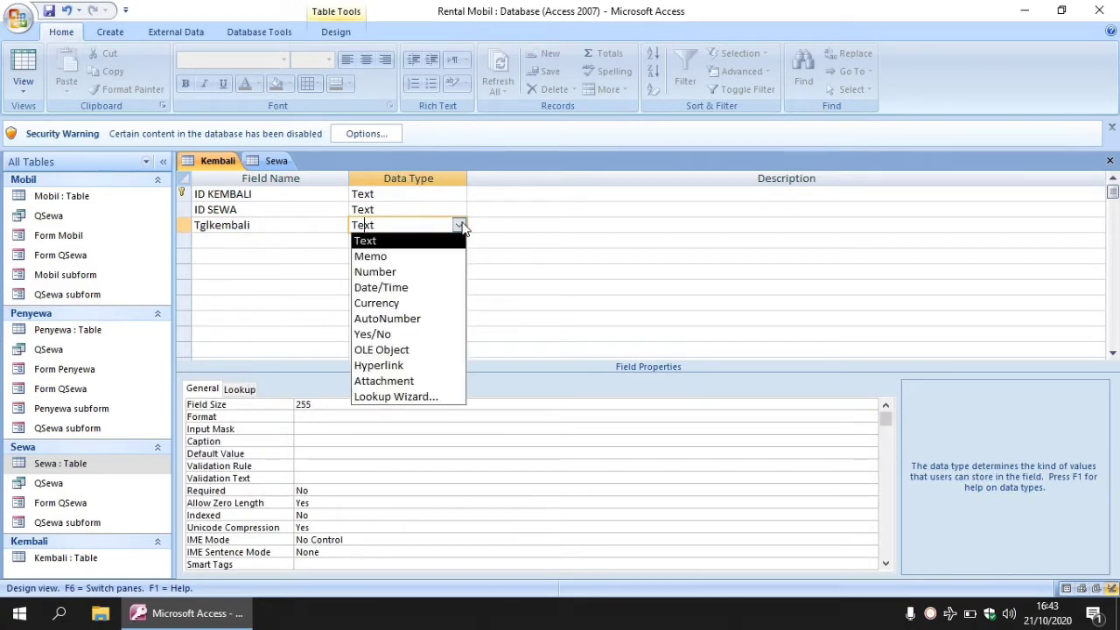
pyautogui.click(395, 287)
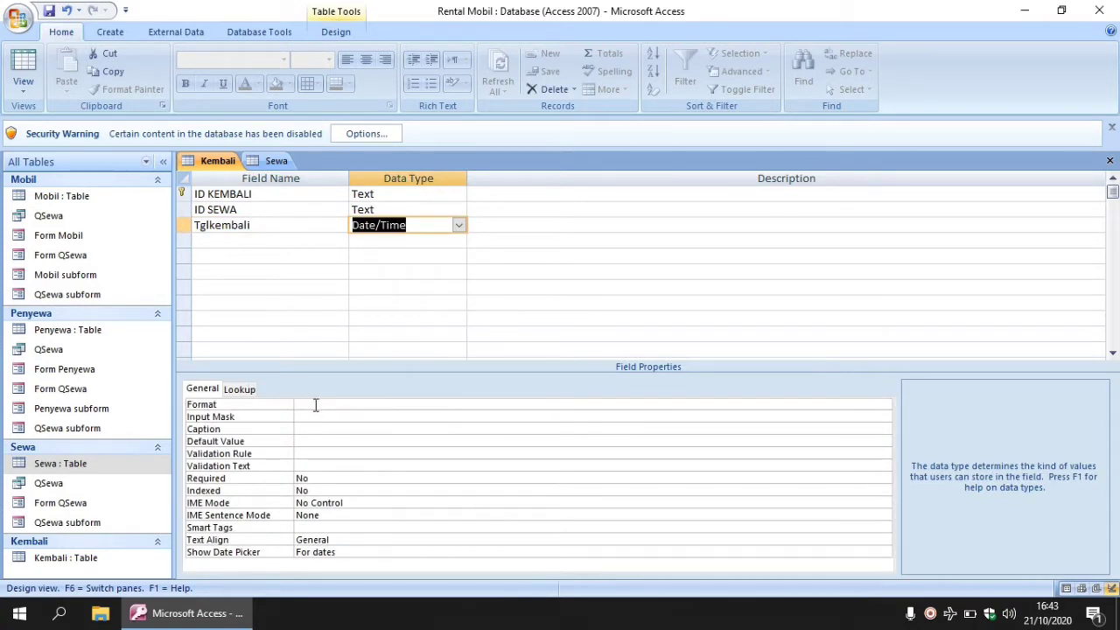
pyautogui.click(316, 405)
pyautogui.click(885, 406)
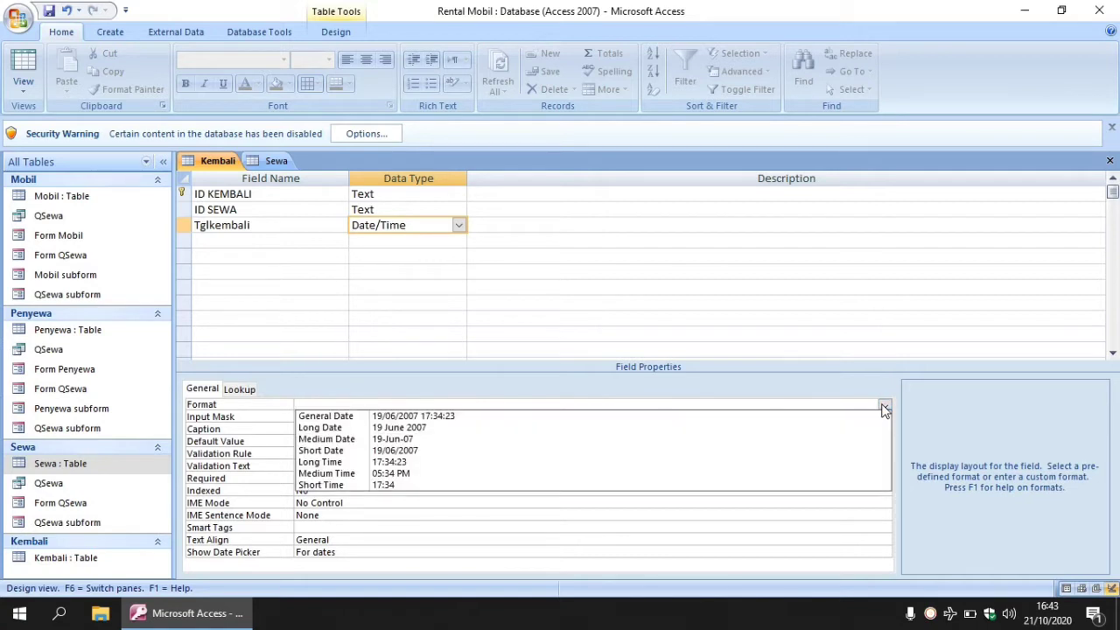
pyautogui.click(631, 427)
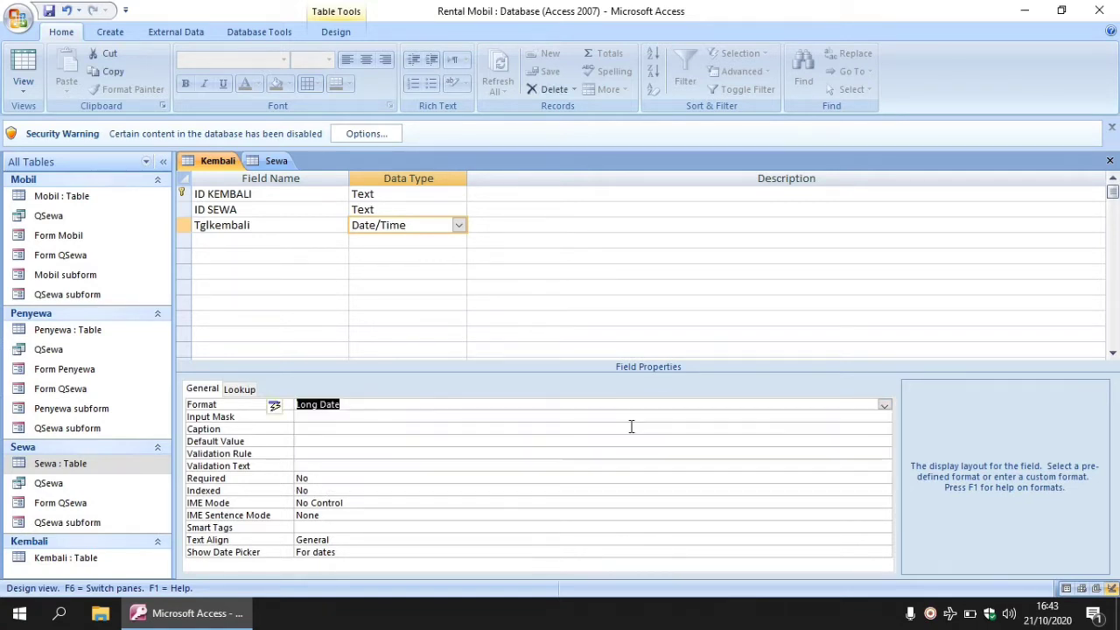
# Save the Kembali design, view its datasheet, and close the Kembali and Sewa tabs.
pyautogui.rightClick(90, 561)
pyautogui.click(171, 325)
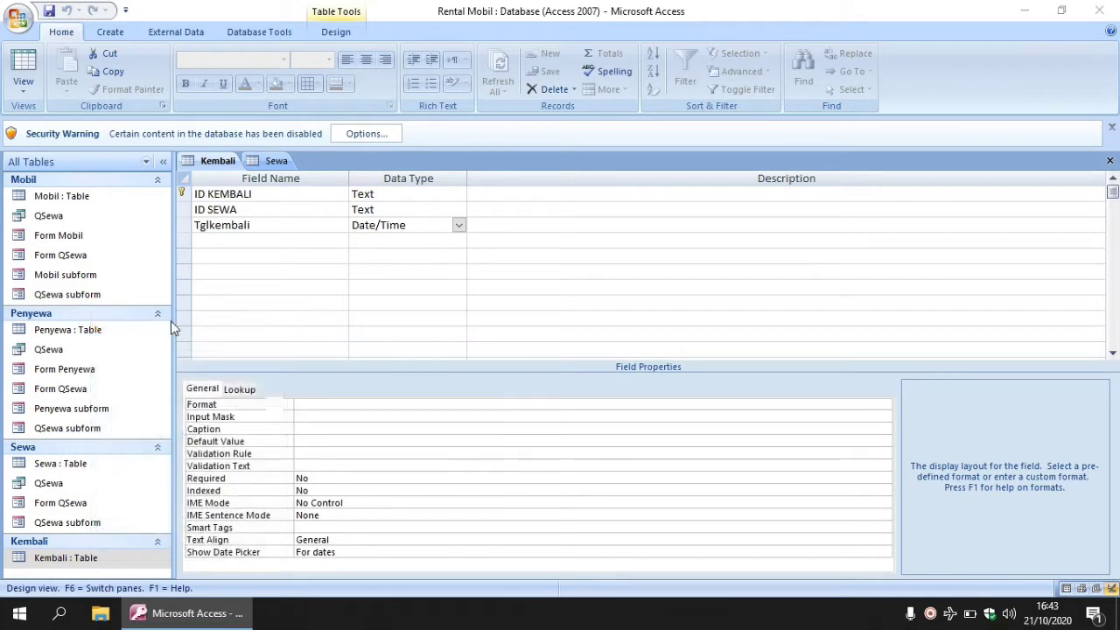
pyautogui.click(524, 353)
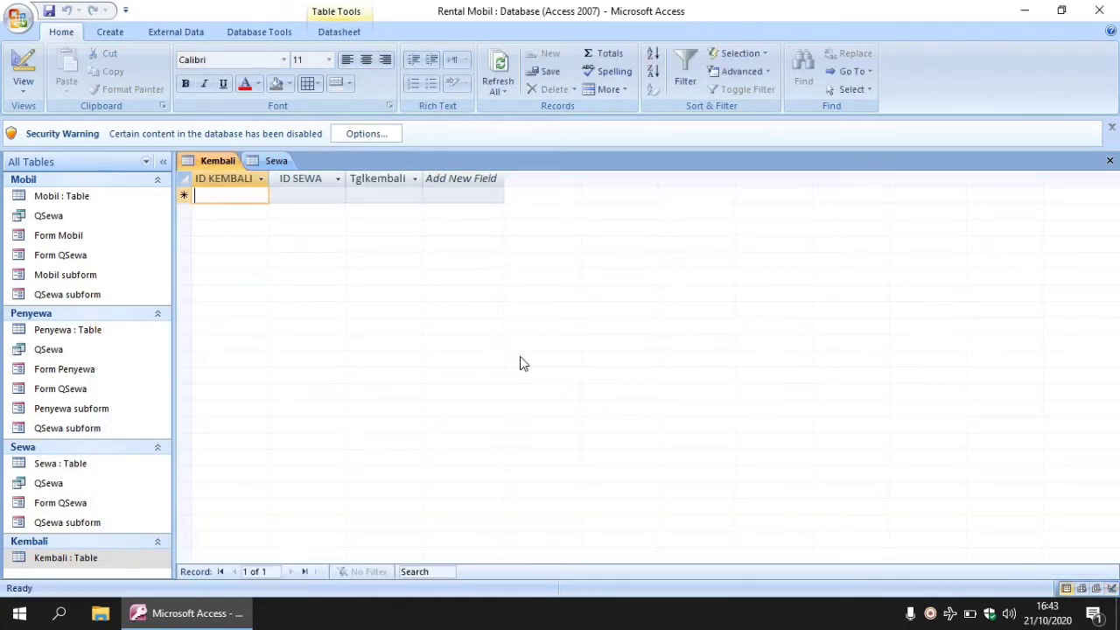
pyautogui.click(1109, 161)
pyautogui.click(1109, 162)
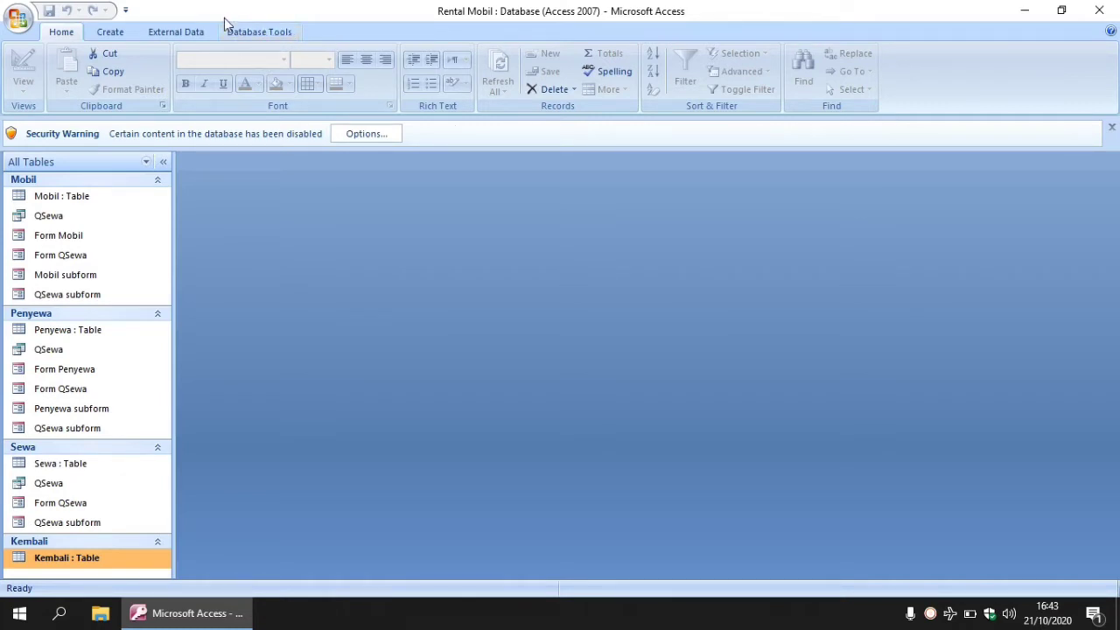
# In the Relationships layout, link Sewa's ID SEWA to Kembali's ID SEWA.
pyautogui.click(263, 31)
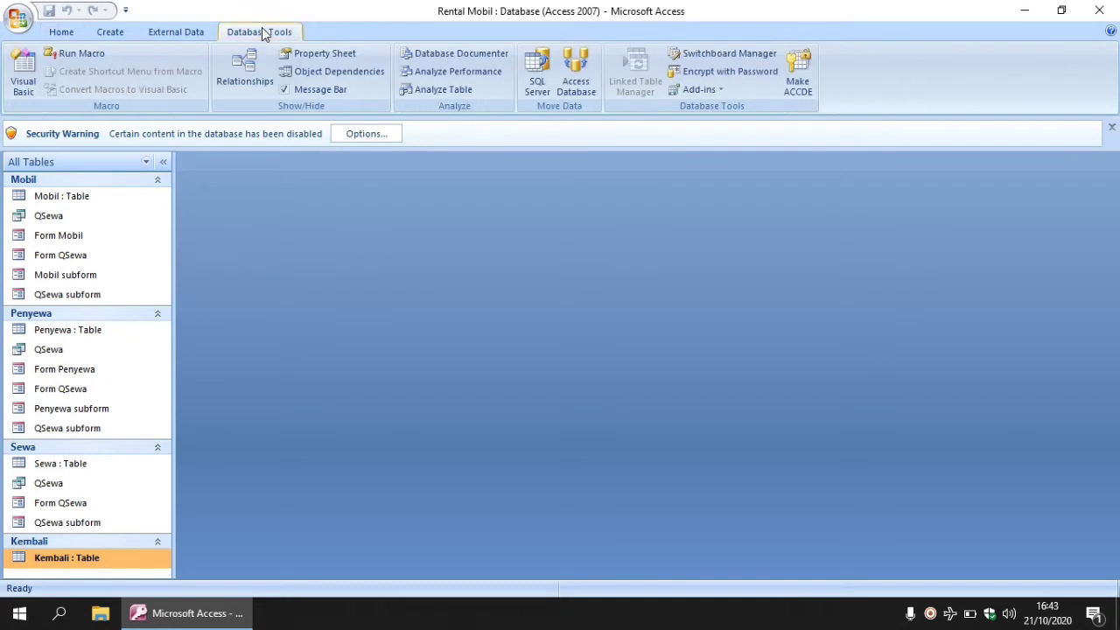
pyautogui.click(247, 74)
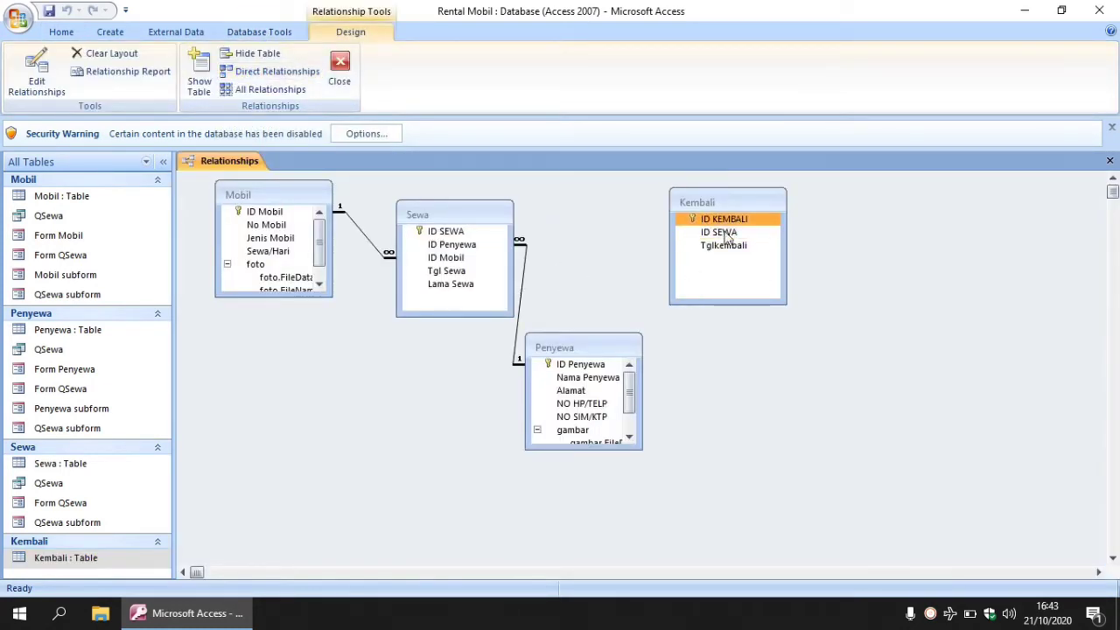
pyautogui.moveTo(725, 236); pyautogui.dragTo(691, 216)
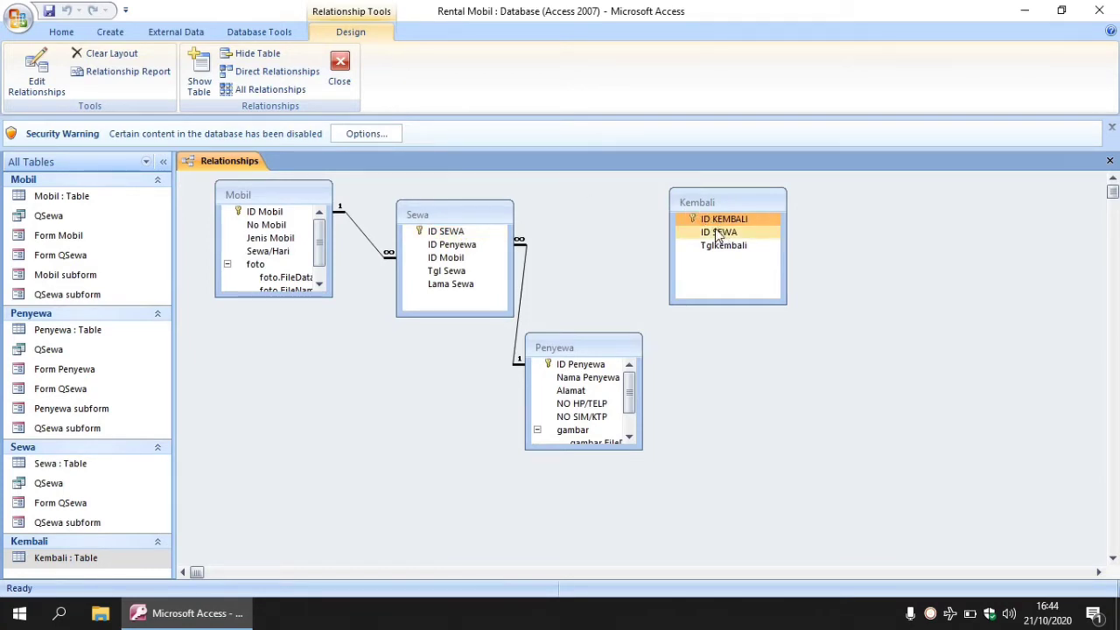
pyautogui.click(455, 232)
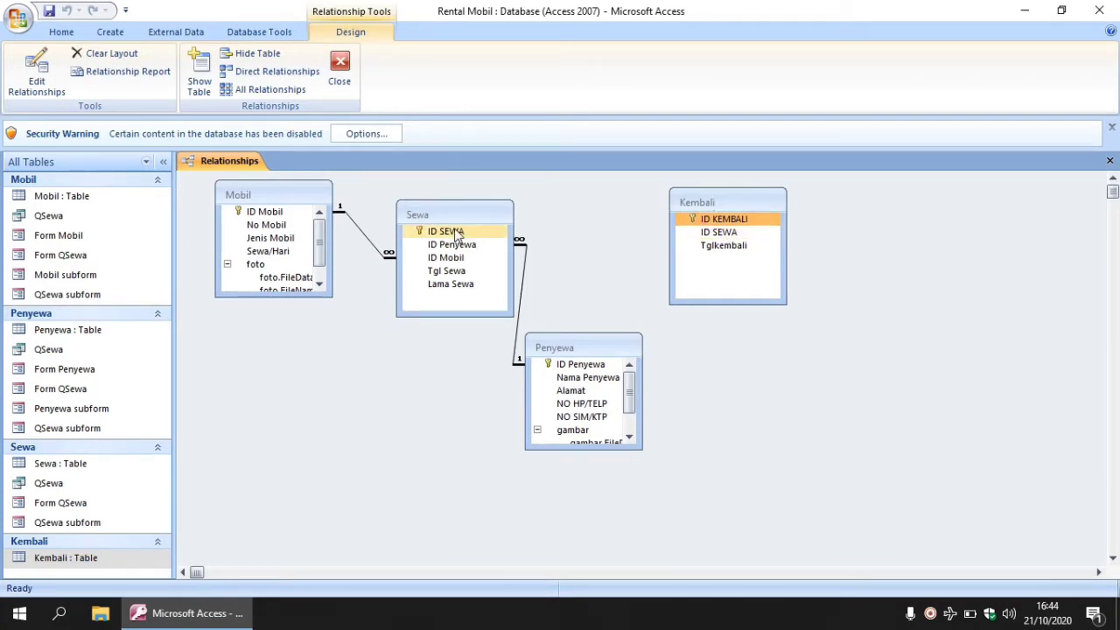
pyautogui.moveTo(437, 234); pyautogui.dragTo(689, 233)
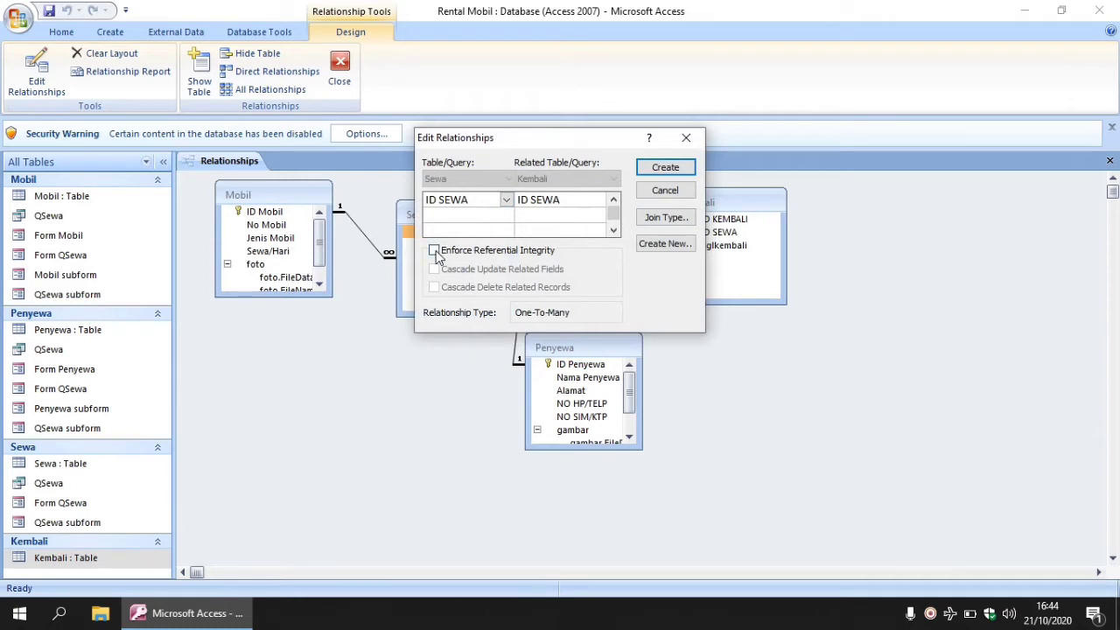
# Enforce referential integrity with cascading updates, create the link, and close Relationships.
pyautogui.click(434, 252)
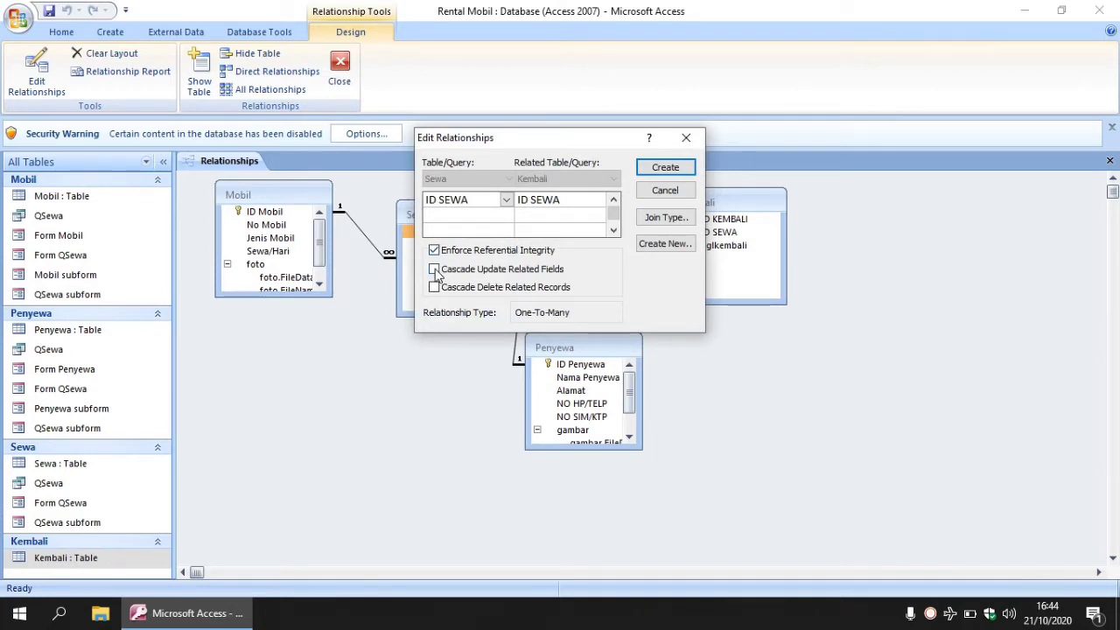
pyautogui.click(435, 270)
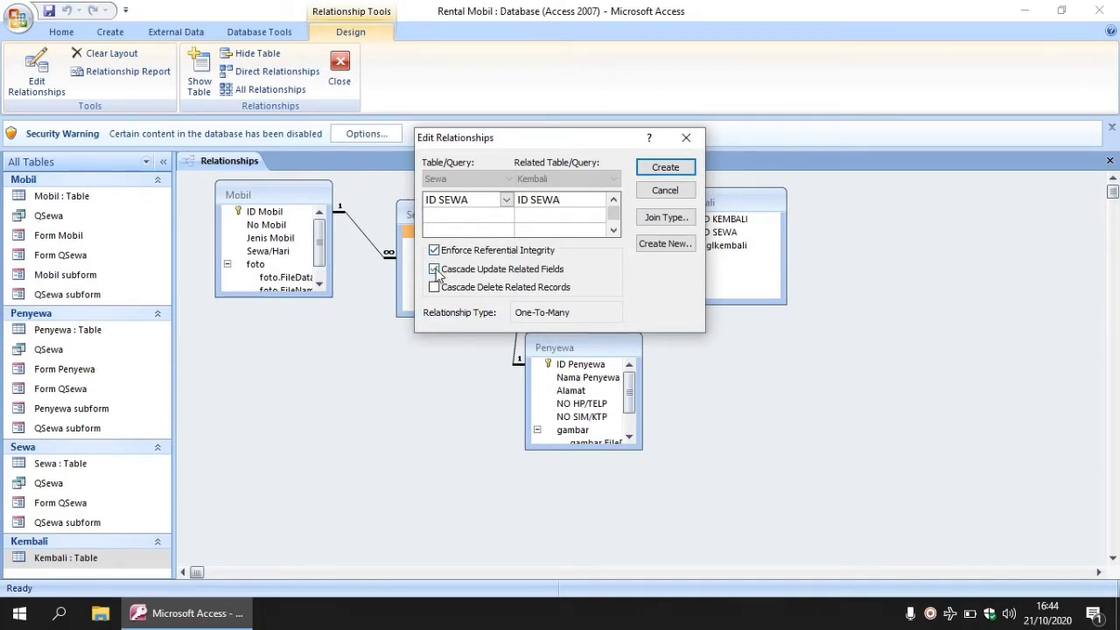
pyautogui.click(667, 168)
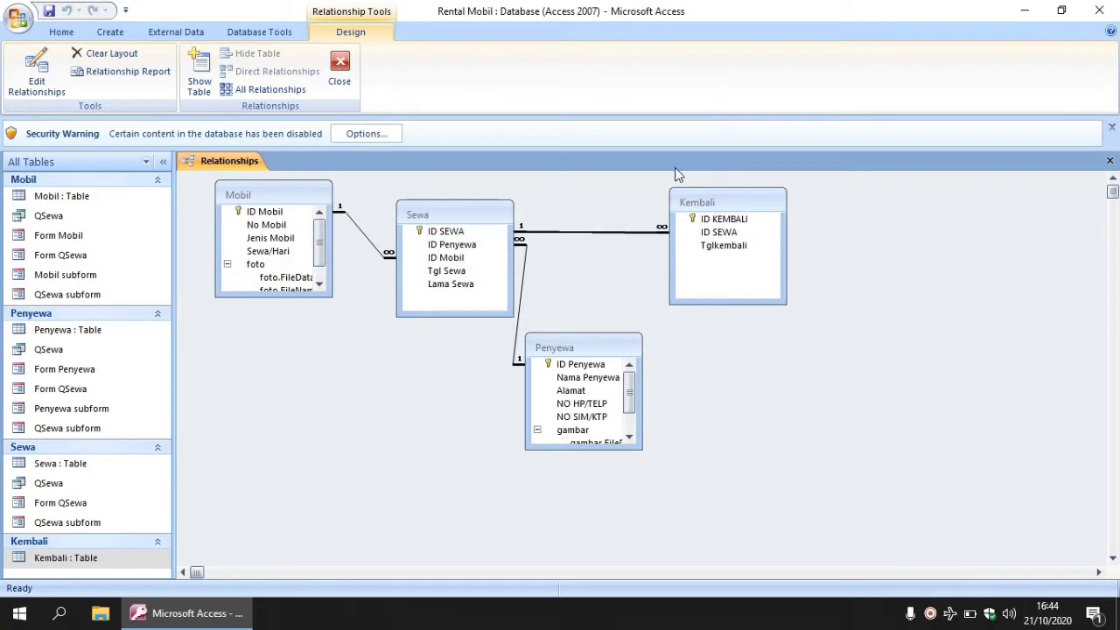
pyautogui.moveTo(695, 199); pyautogui.dragTo(691, 245)
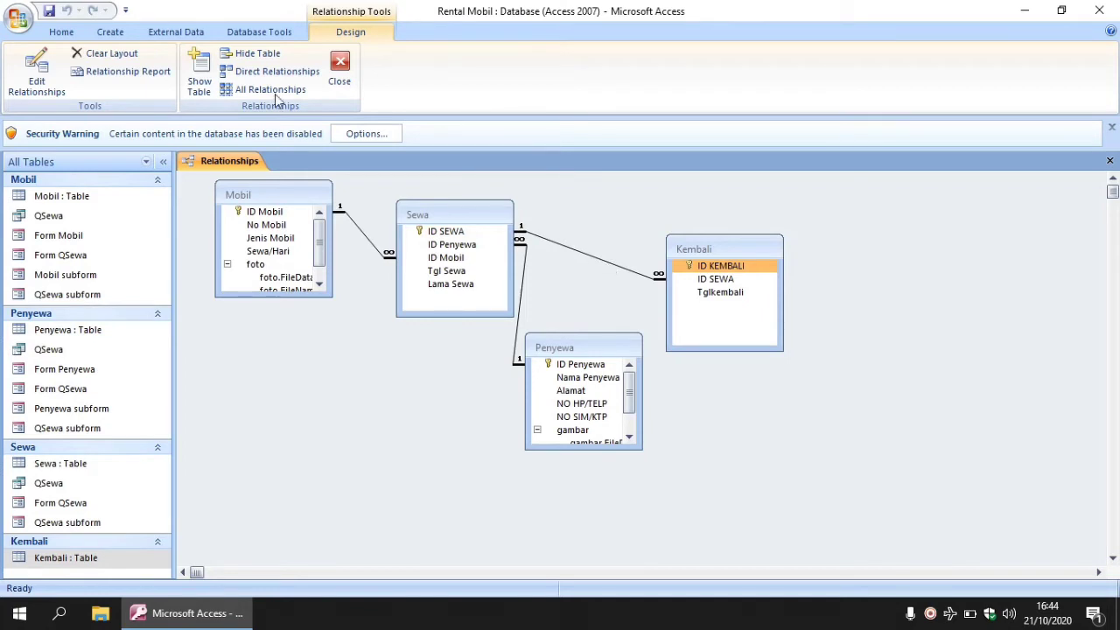
pyautogui.click(339, 77)
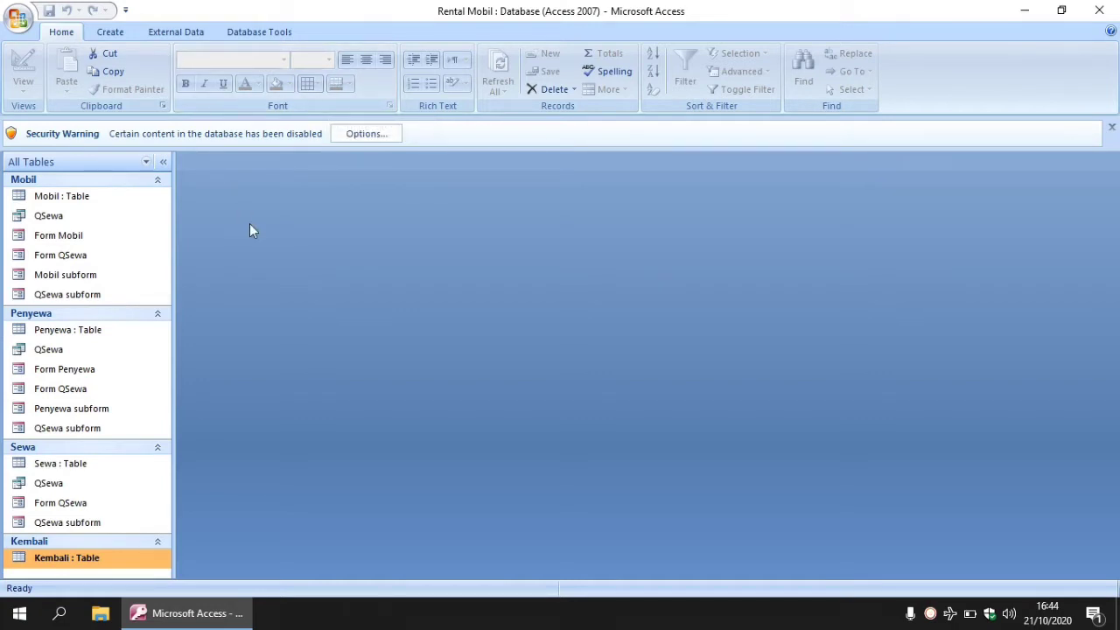
pyautogui.click(114, 33)
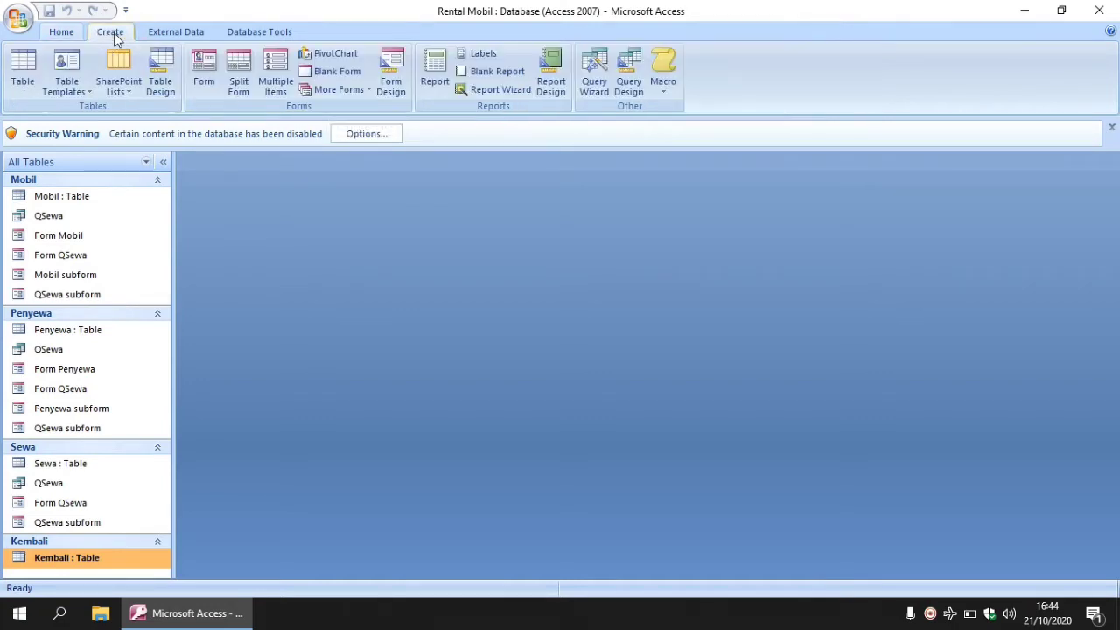
# Start a new query design containing the Kembali, Sewa, Penyewa and Mobil tables.
pyautogui.click(629, 85)
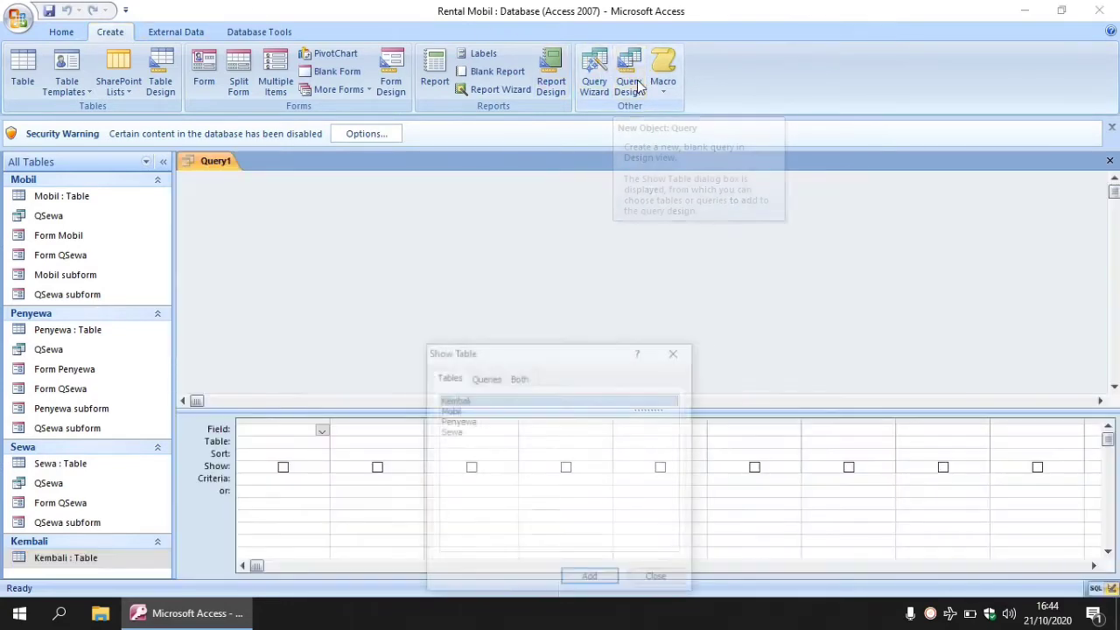
pyautogui.moveTo(521, 224); pyautogui.dragTo(524, 199)
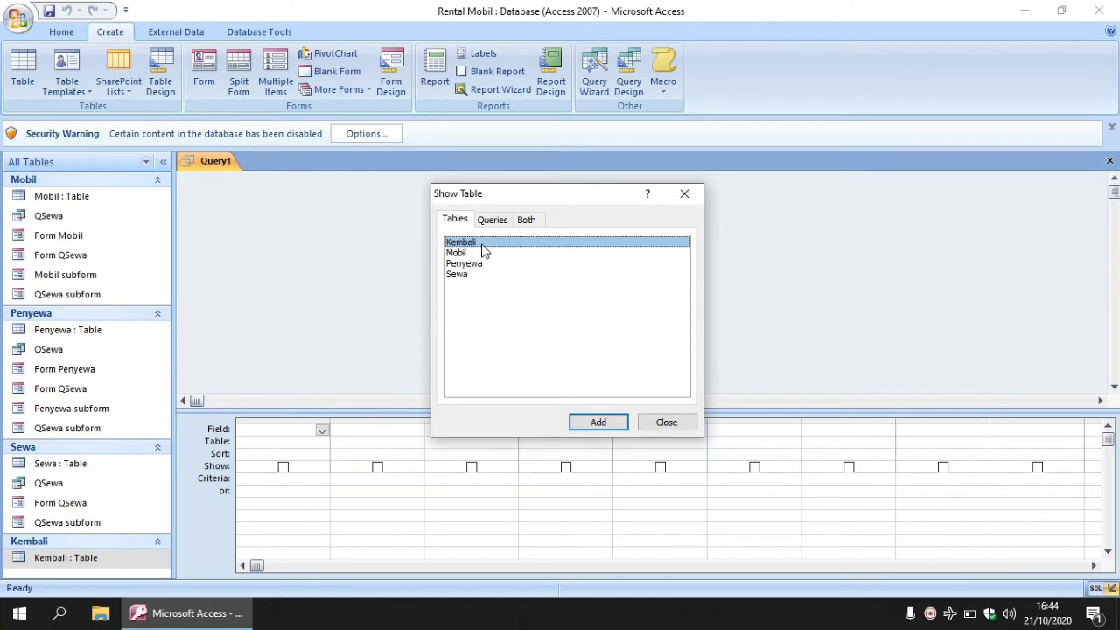
pyautogui.hotkey('shift', 'Down')
pyautogui.hotkey('shift', 'Down')
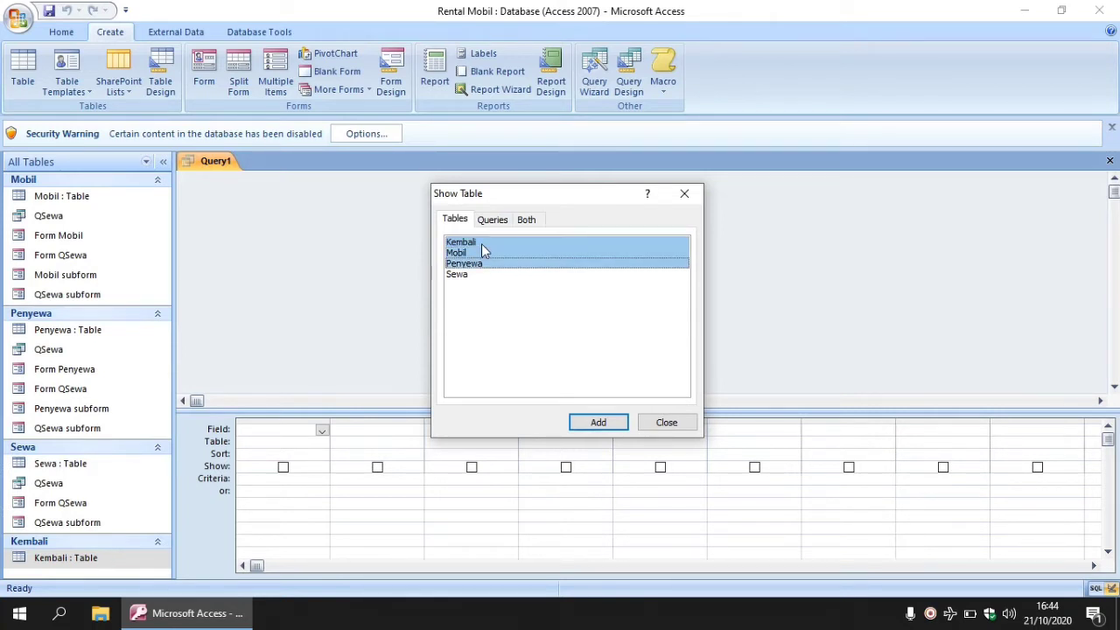
pyautogui.hotkey('shift', 'Down')
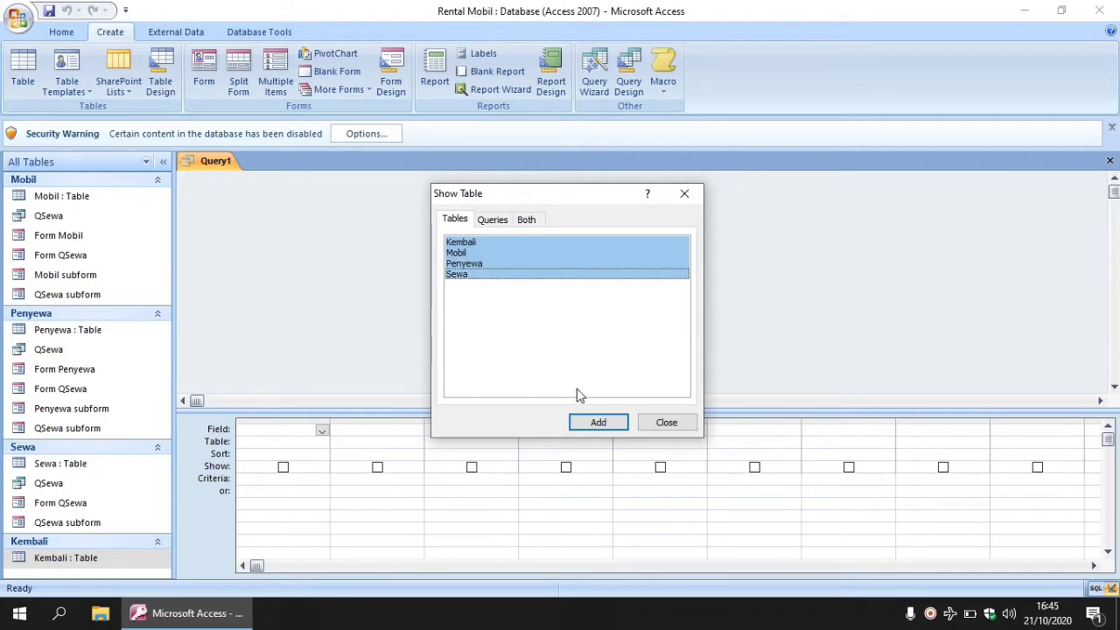
pyautogui.click(582, 423)
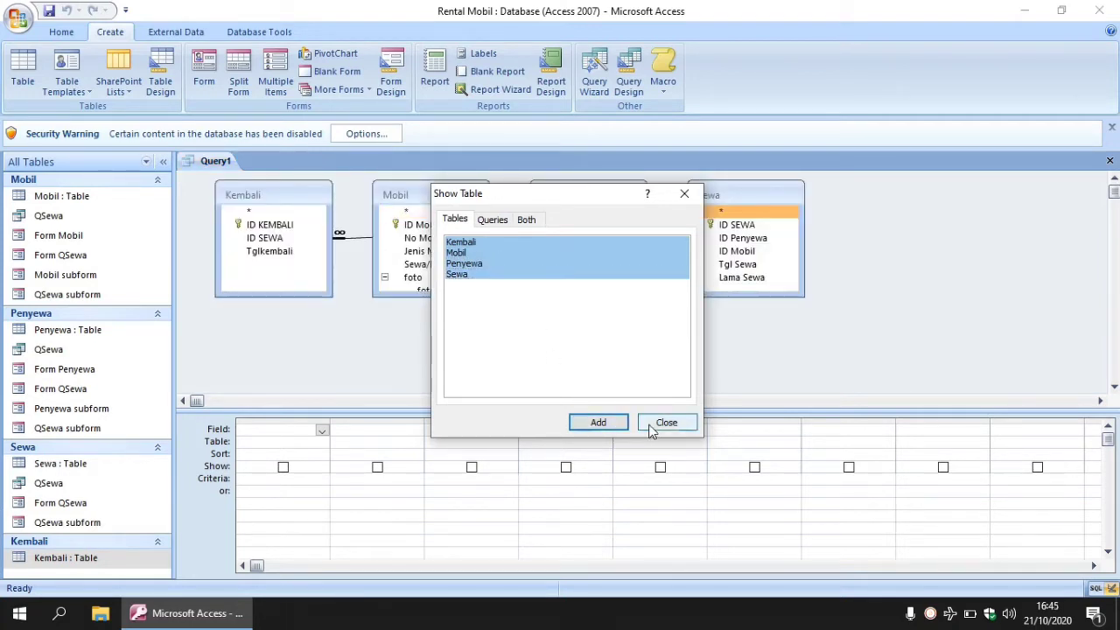
pyautogui.click(660, 423)
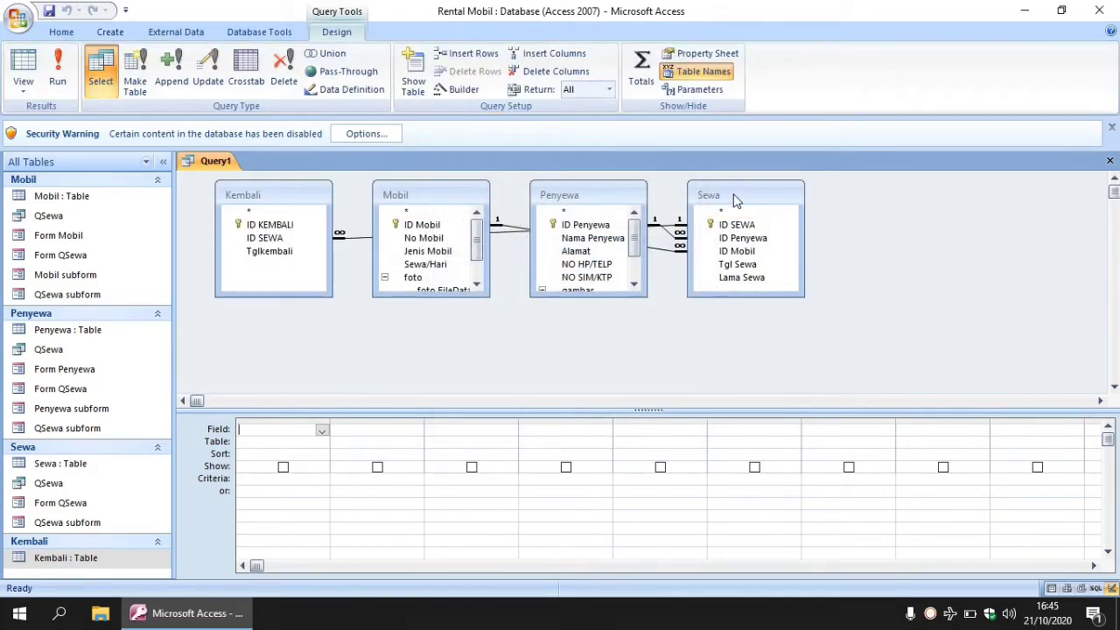
# Arrange the table boxes in a Kembali–Sewa–Penyewa–Mobil row.
pyautogui.moveTo(733, 194); pyautogui.dragTo(429, 315)
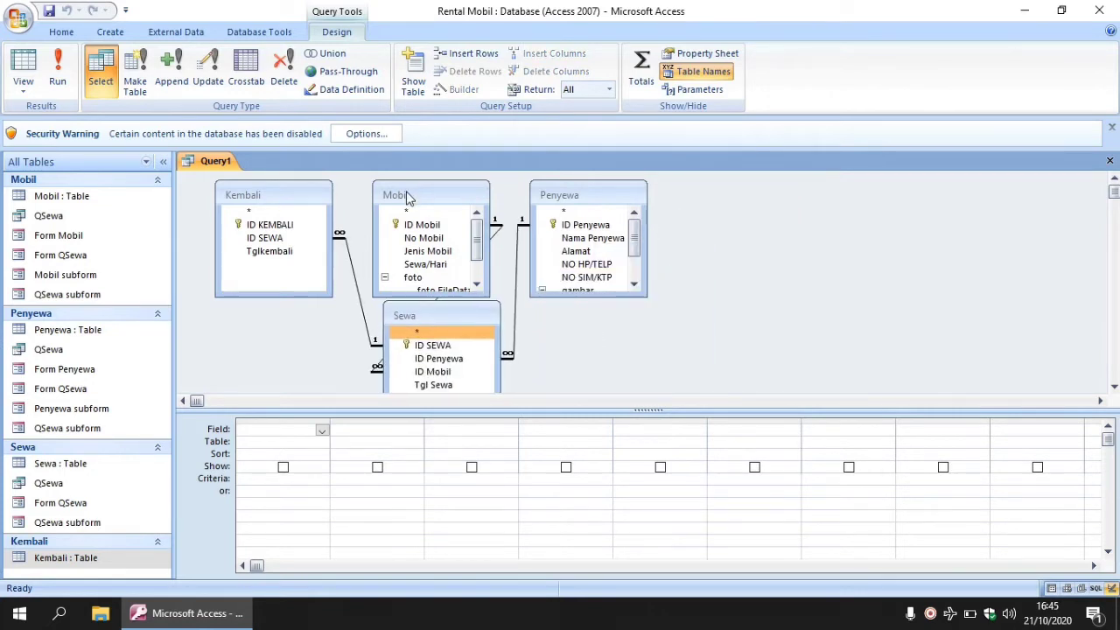
pyautogui.moveTo(407, 198); pyautogui.dragTo(764, 269)
pyautogui.moveTo(578, 194); pyautogui.dragTo(640, 202)
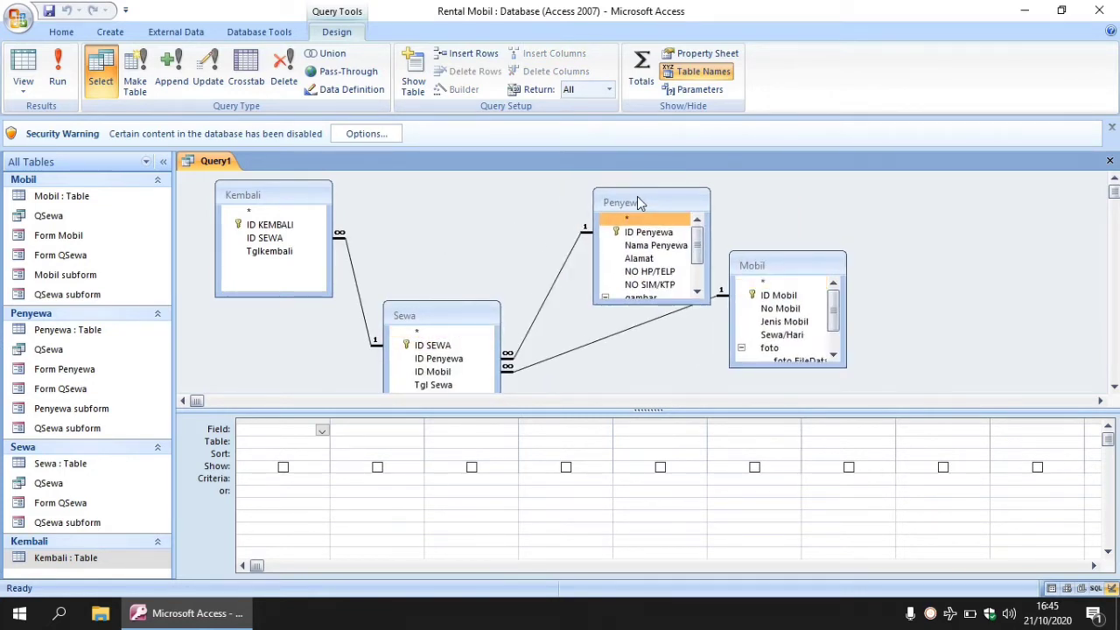
pyautogui.moveTo(461, 313); pyautogui.dragTo(468, 224)
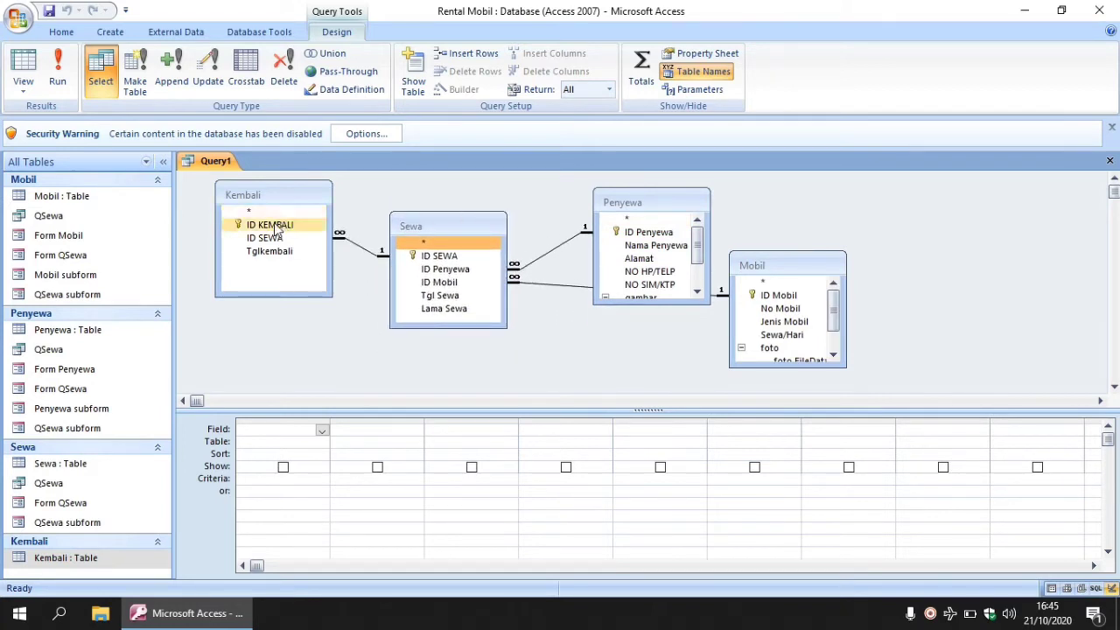
# Add ID KEMBALI, ID SEWA, ID Penyewa, Nama Penyewa, Alamat and NO HP/TELP to the grid.
pyautogui.doubleClick(272, 224)
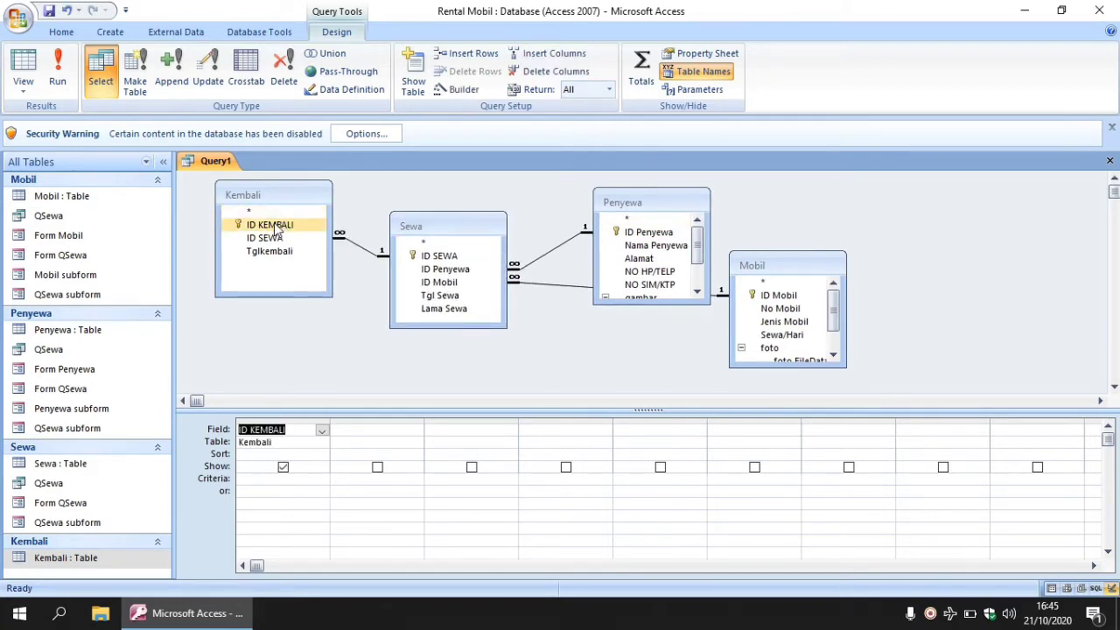
pyautogui.doubleClick(265, 238)
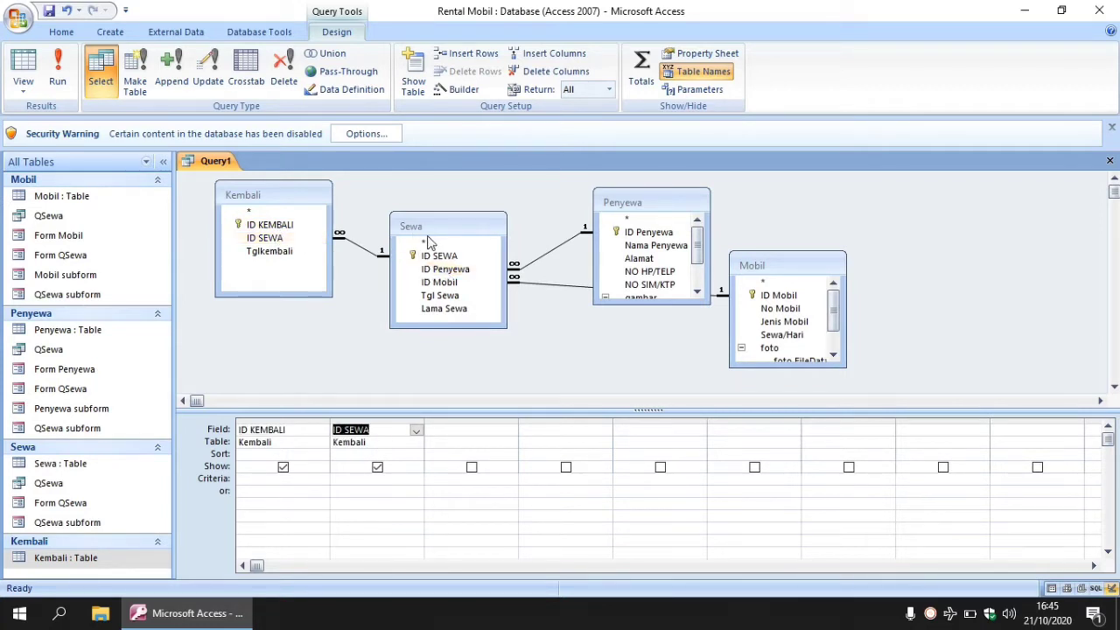
pyautogui.doubleClick(429, 271)
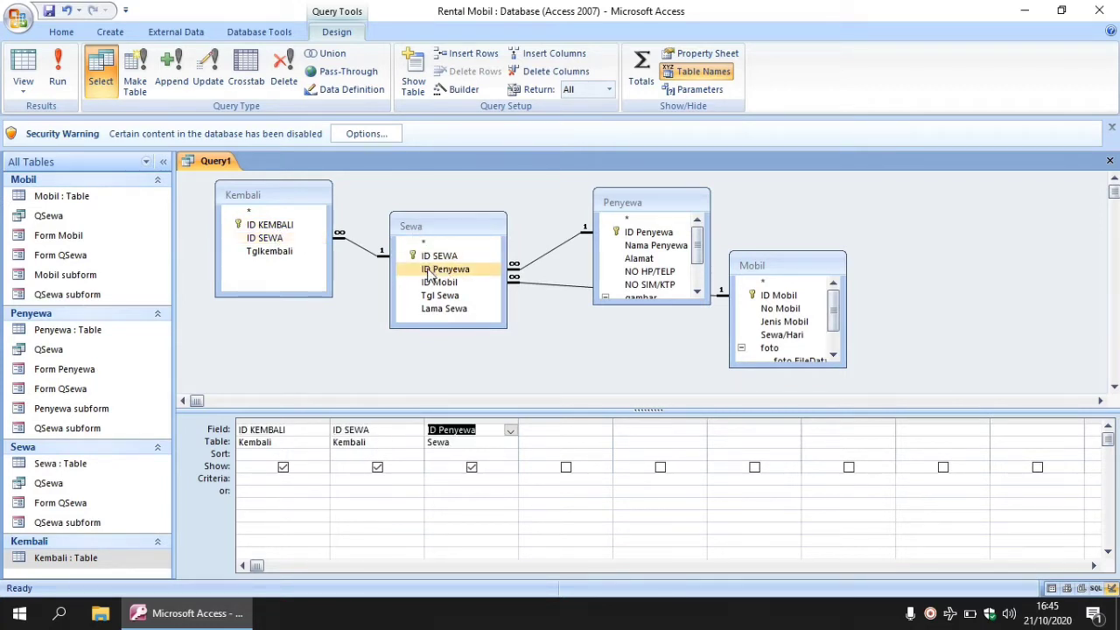
pyautogui.doubleClick(674, 247)
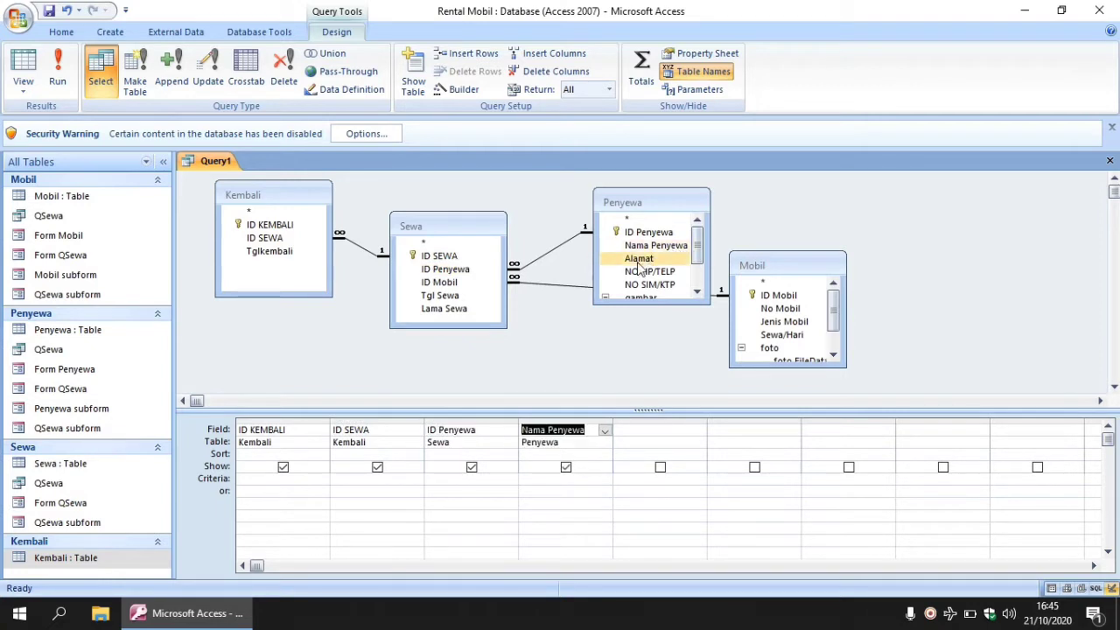
pyautogui.doubleClick(639, 260)
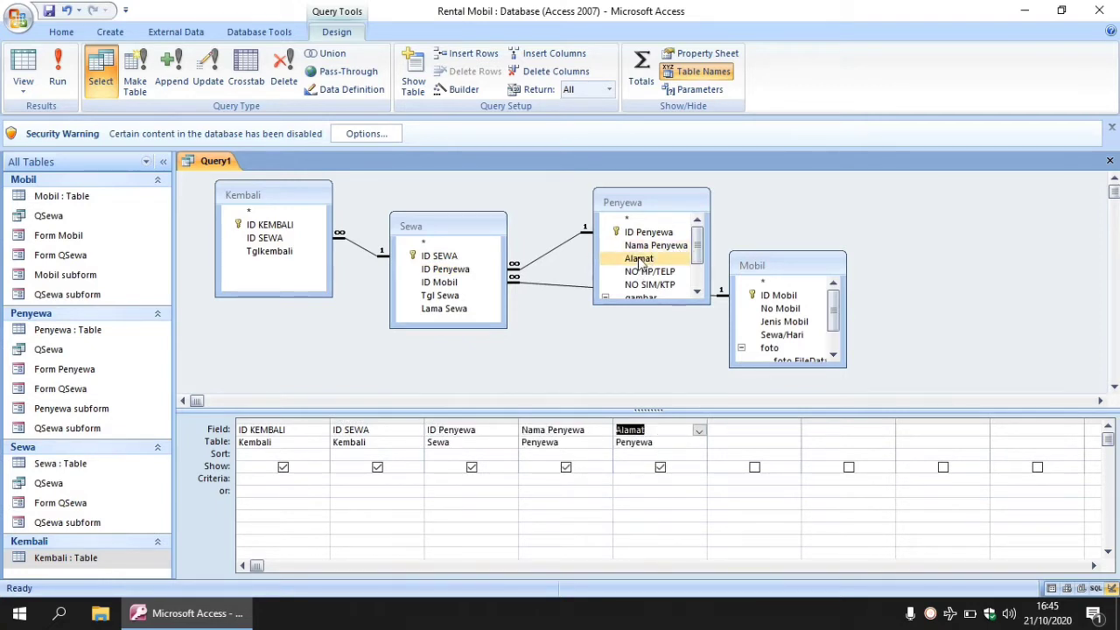
pyautogui.doubleClick(643, 273)
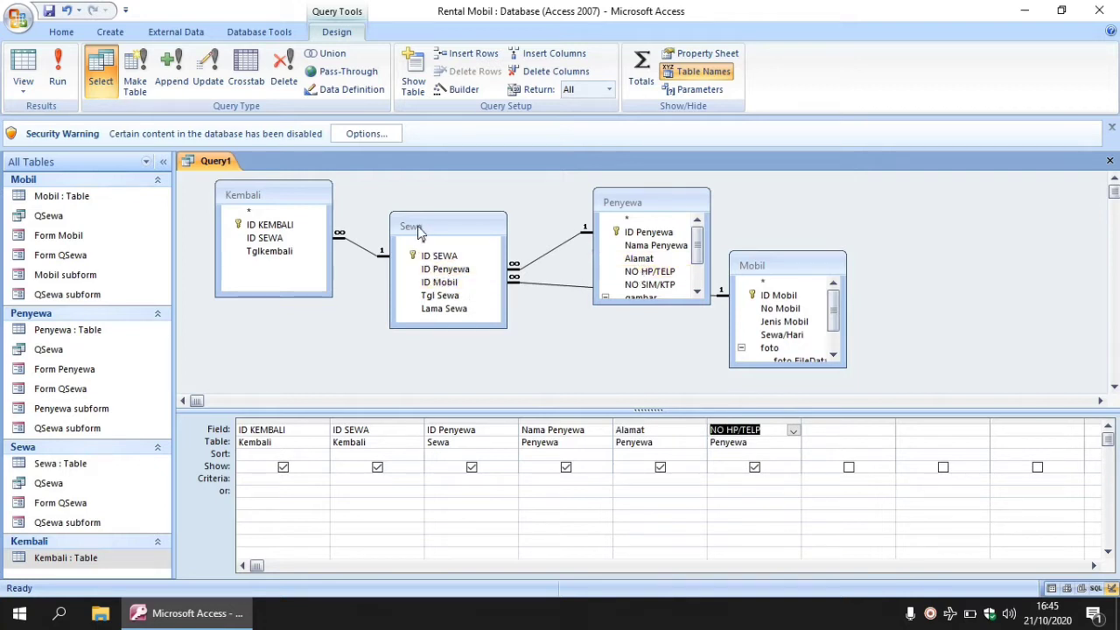
# Add ID Mobil, No Mobil, Jenis Mobil, Sewa/Hari, Tgl Sewa, Lama Sewa and Tglkembali, then check the last columns.
pyautogui.doubleClick(439, 281)
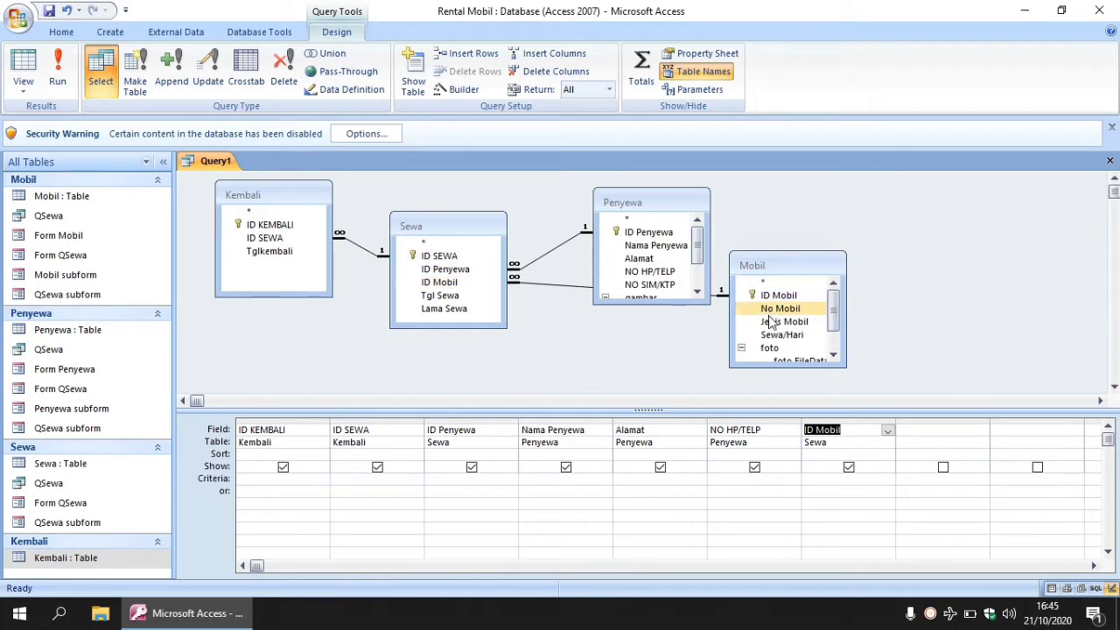
pyautogui.doubleClick(770, 313)
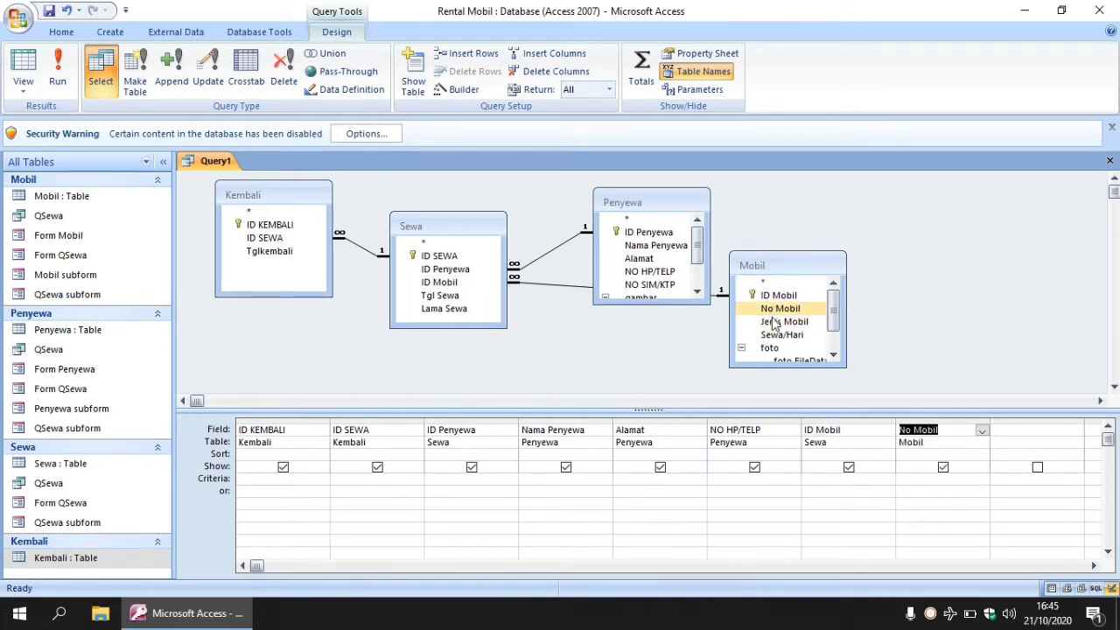
pyautogui.doubleClick(774, 322)
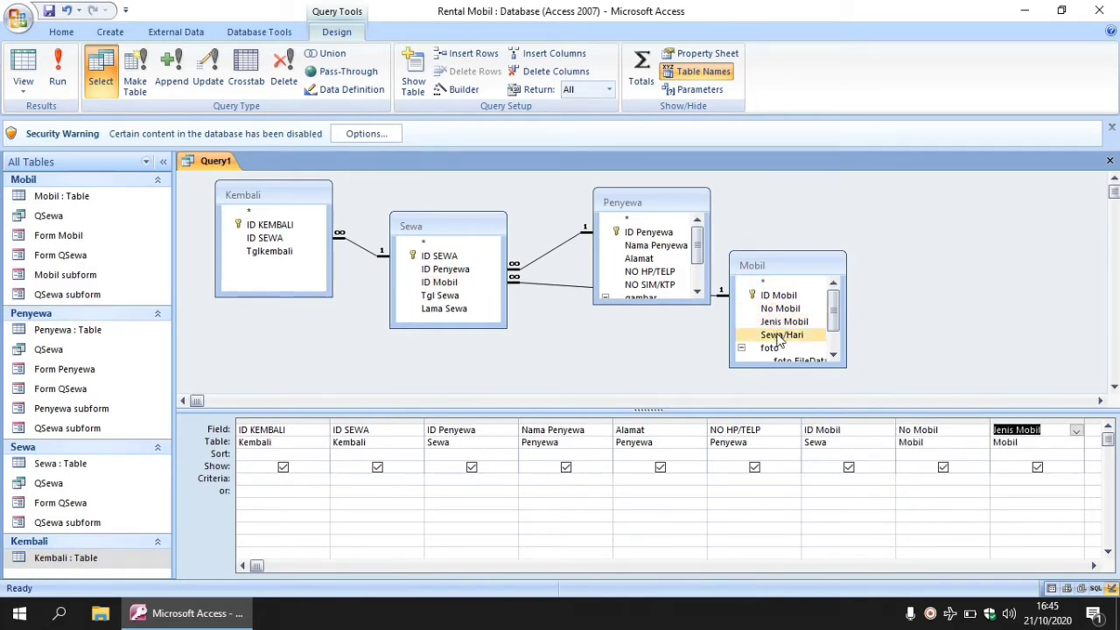
pyautogui.doubleClick(776, 336)
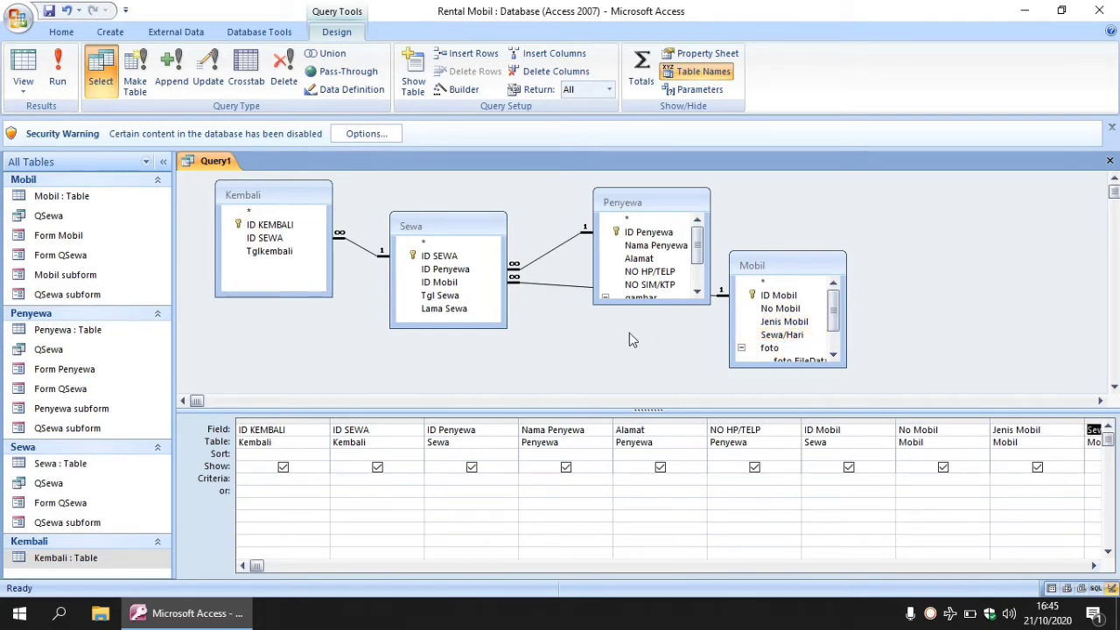
pyautogui.click(453, 297)
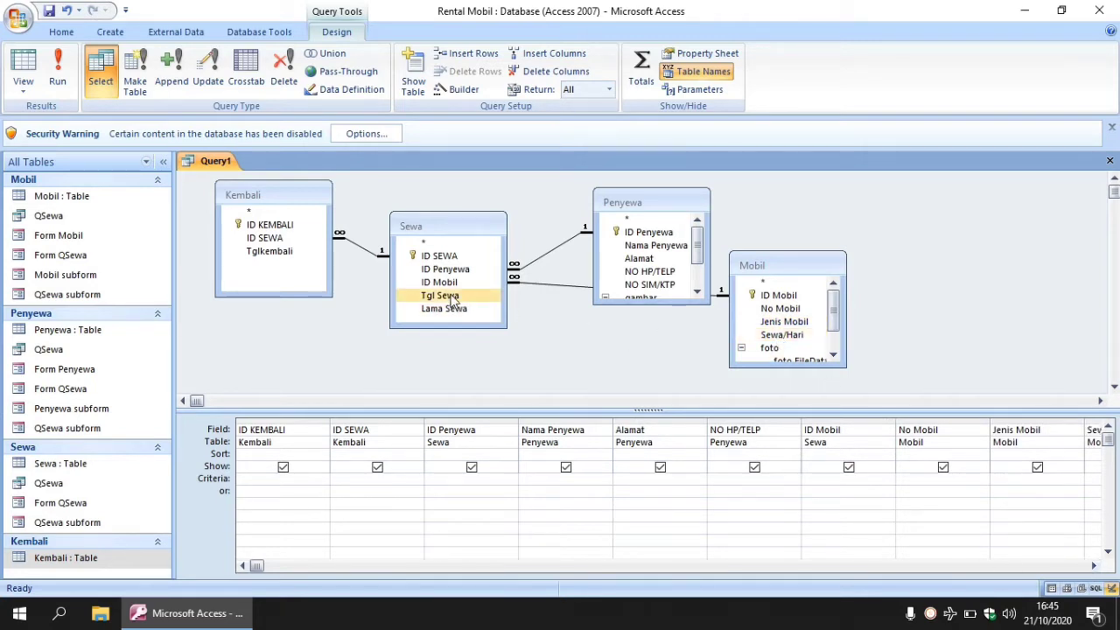
pyautogui.click(451, 310)
pyautogui.click(311, 253)
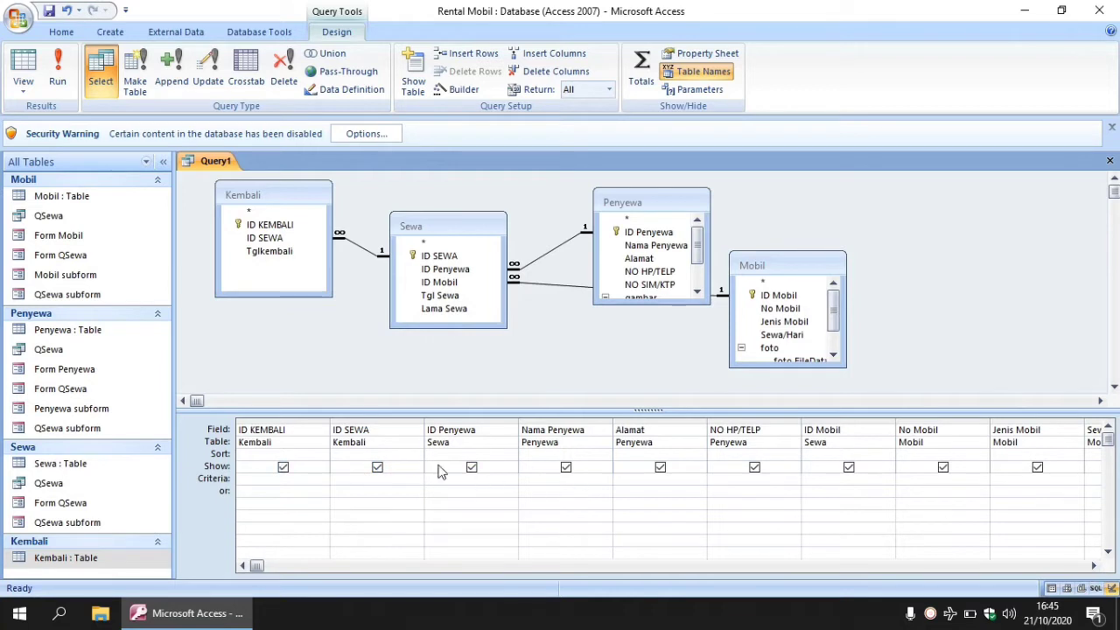
pyautogui.click(1093, 566)
pyautogui.click(1093, 566)
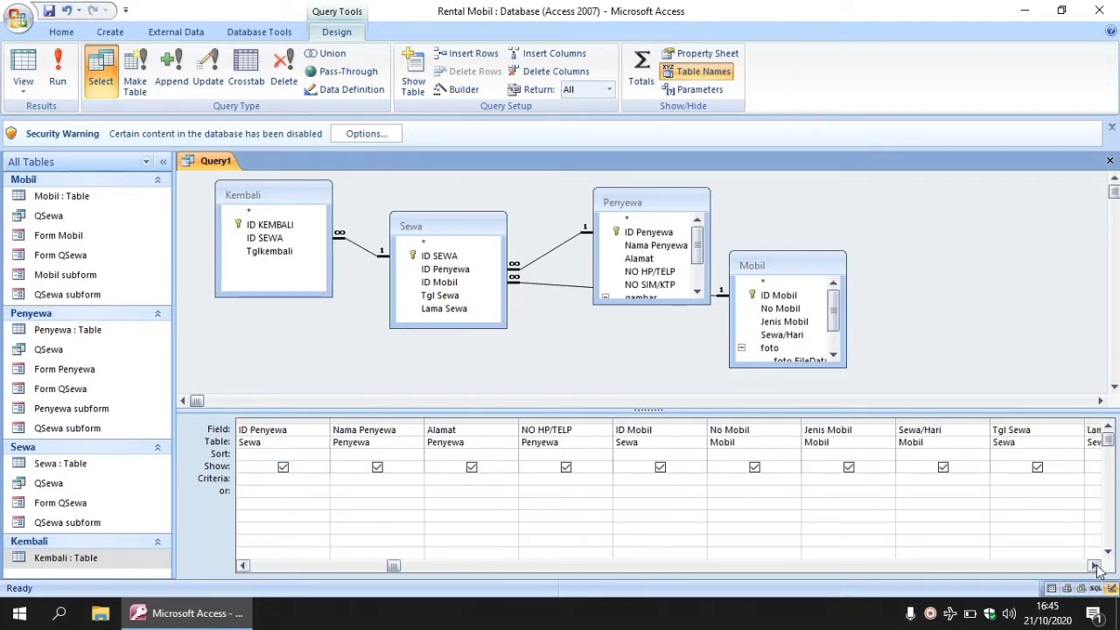
pyautogui.click(1093, 566)
pyautogui.click(1093, 566)
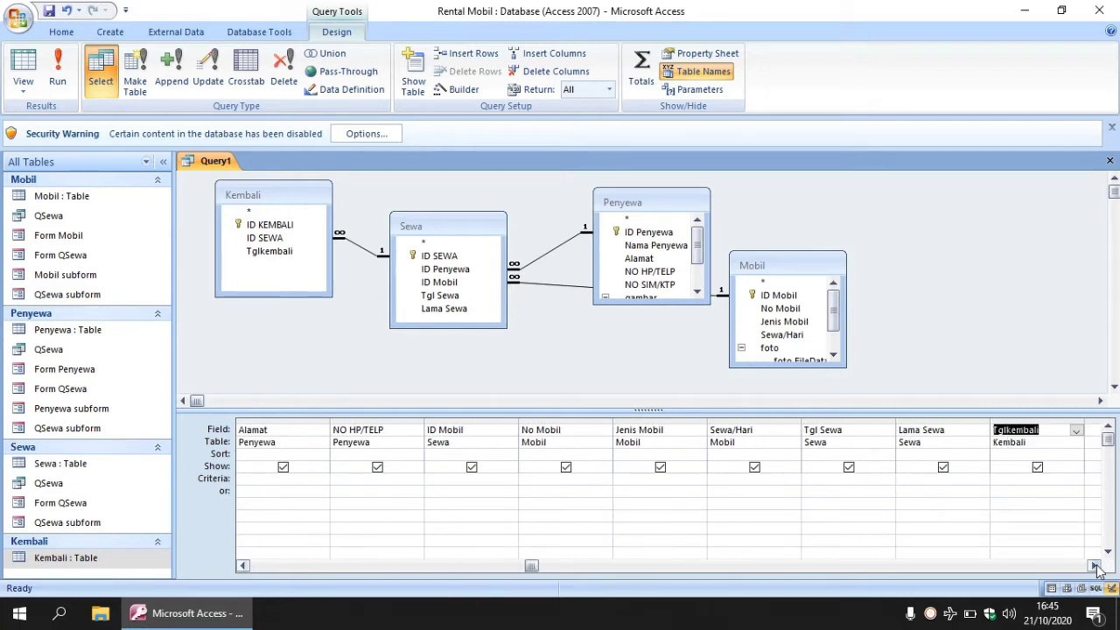
pyautogui.click(1093, 566)
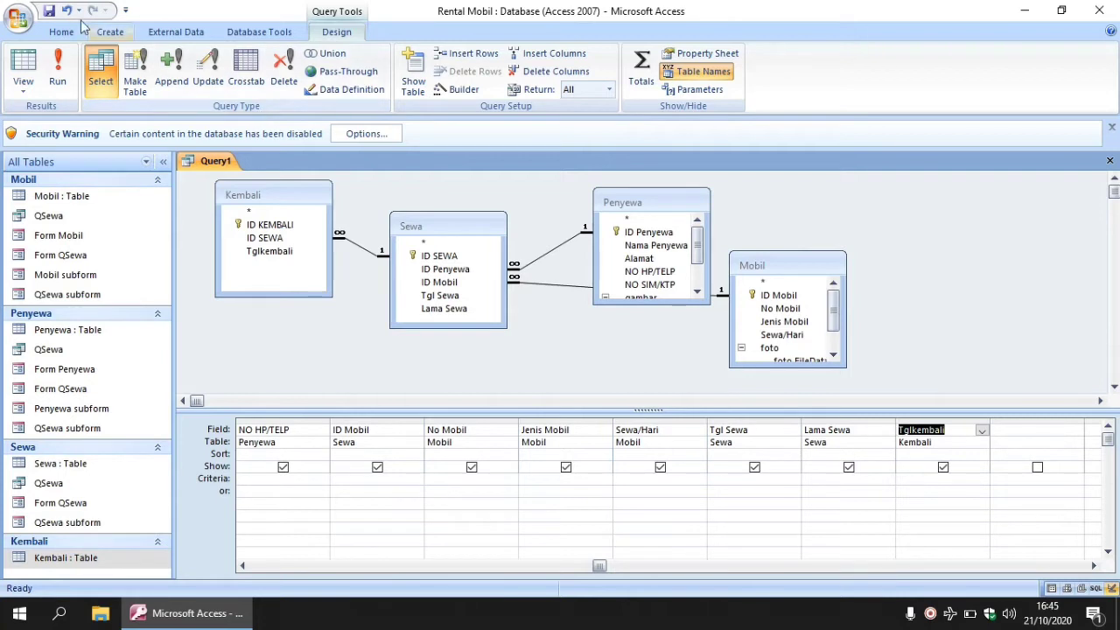
# Save the query as QKembali, run it, and close the empty results.
pyautogui.click(49, 12)
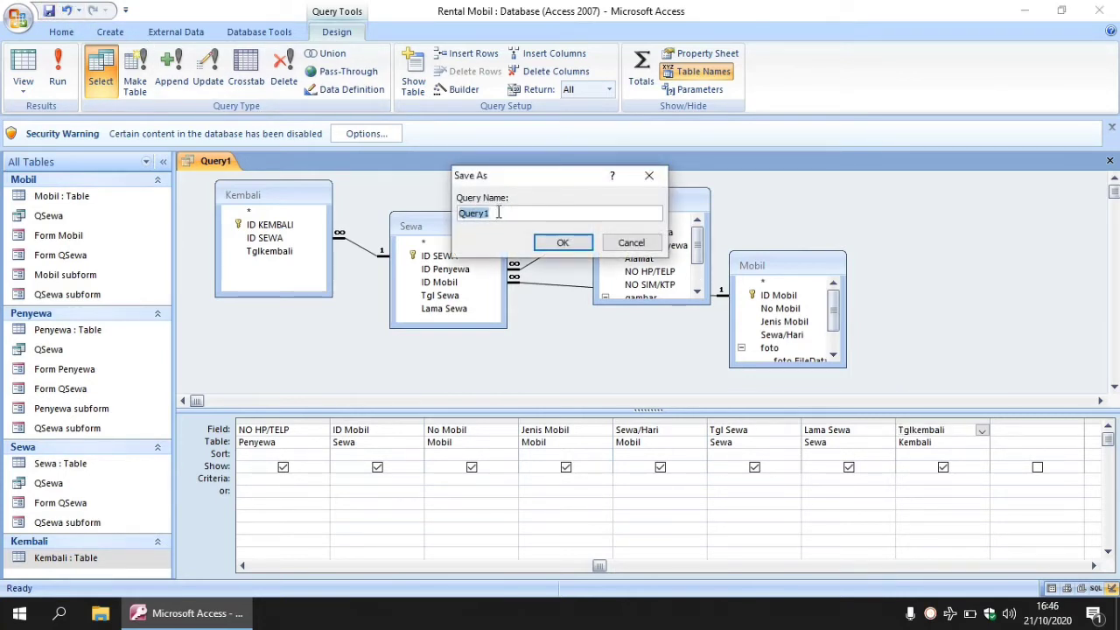
pyautogui.press('capslock')
pyautogui.write('Q')
pyautogui.press('capslock')
pyautogui.write('Kembali')
pyautogui.click(563, 243)
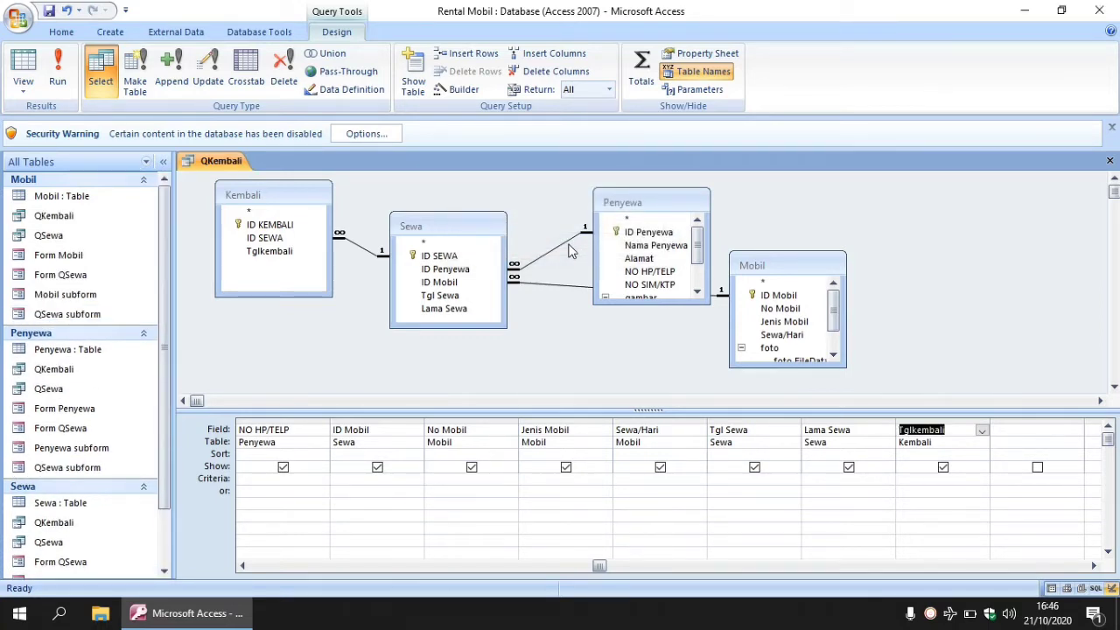
pyautogui.click(58, 77)
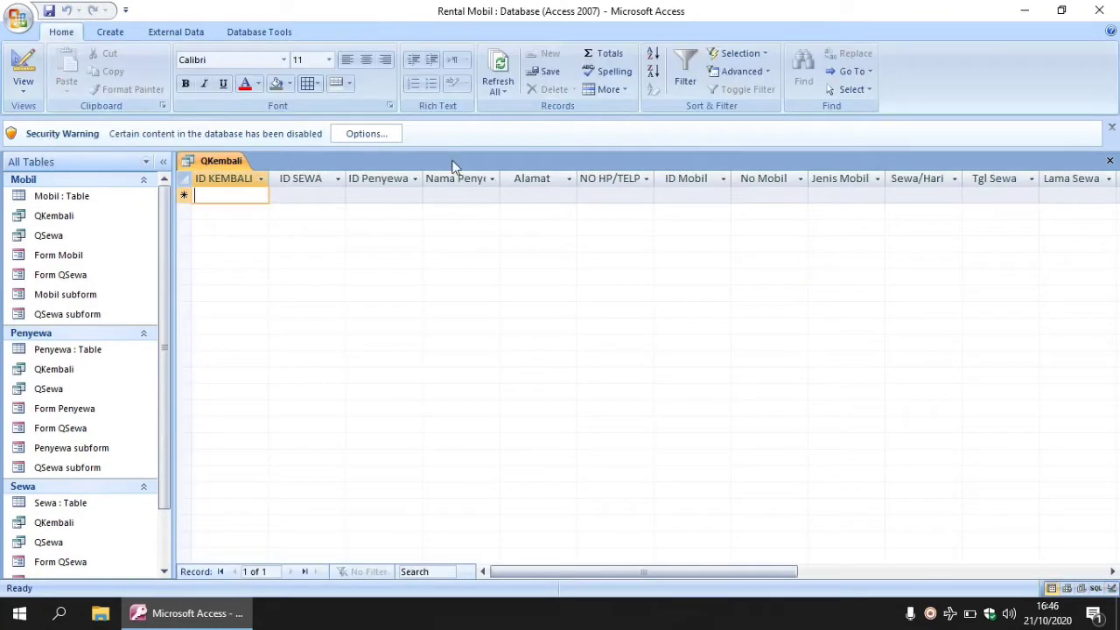
pyautogui.click(1109, 163)
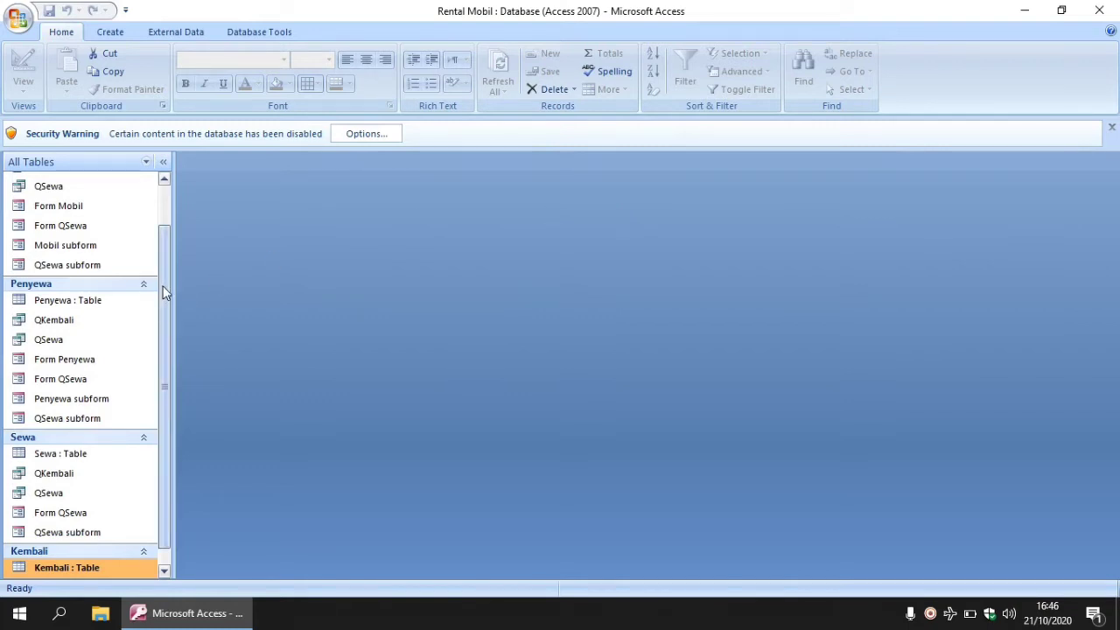
# In the Kembali table, enter return ID K-001 for rental S-001, checking Sewa for the ID.
pyautogui.moveTo(165, 293); pyautogui.dragTo(164, 348)
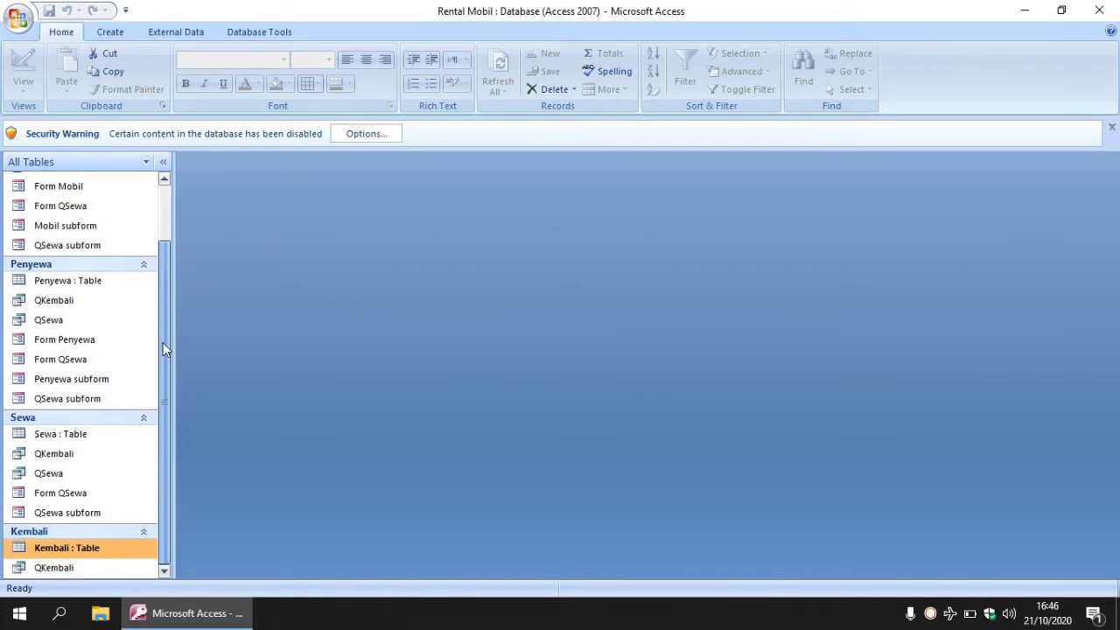
pyautogui.doubleClick(66, 549)
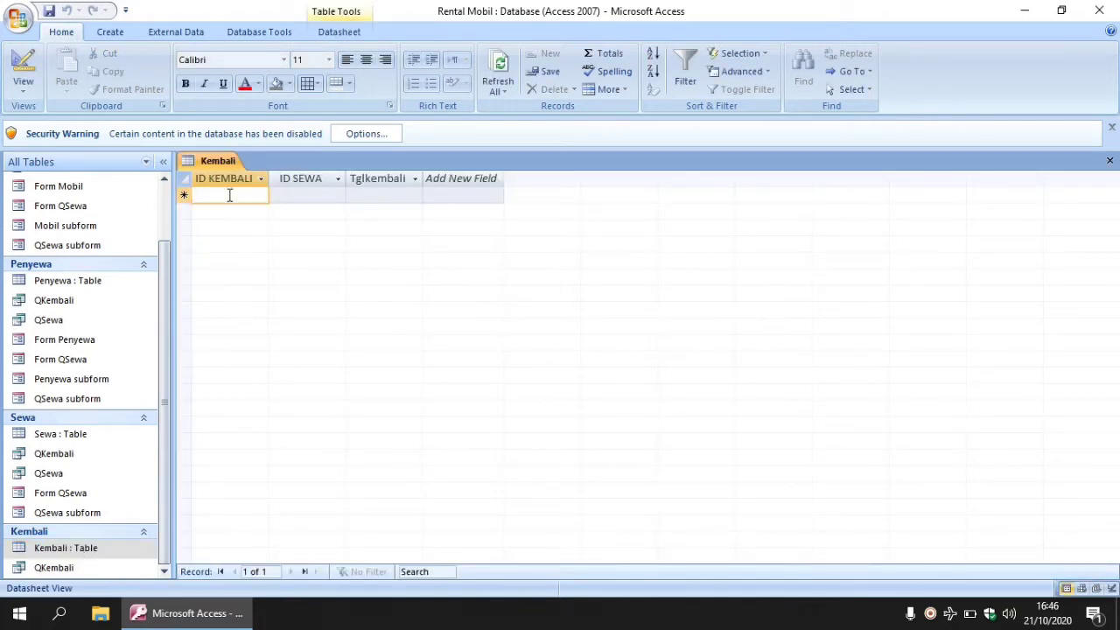
pyautogui.press('capslock')
pyautogui.write('K-001')
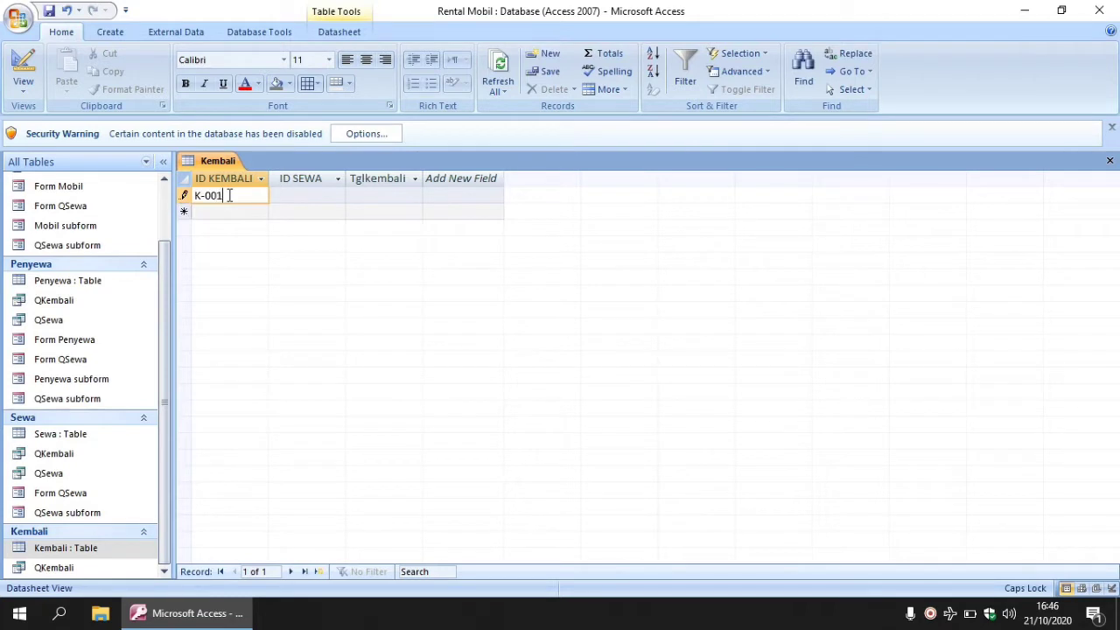
pyautogui.click(287, 194)
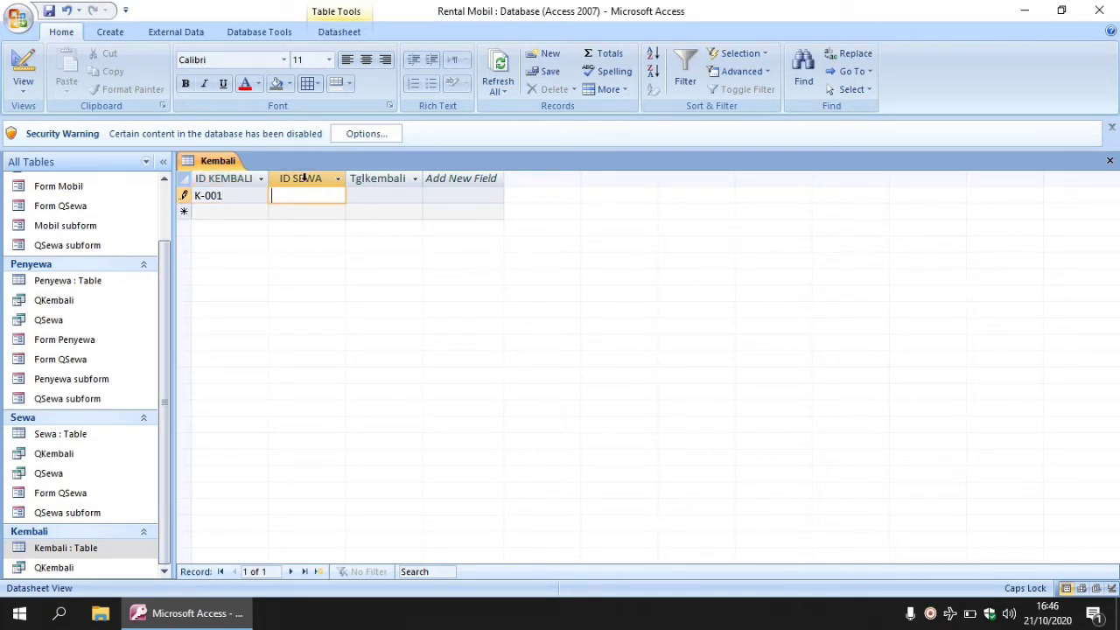
pyautogui.doubleClick(58, 435)
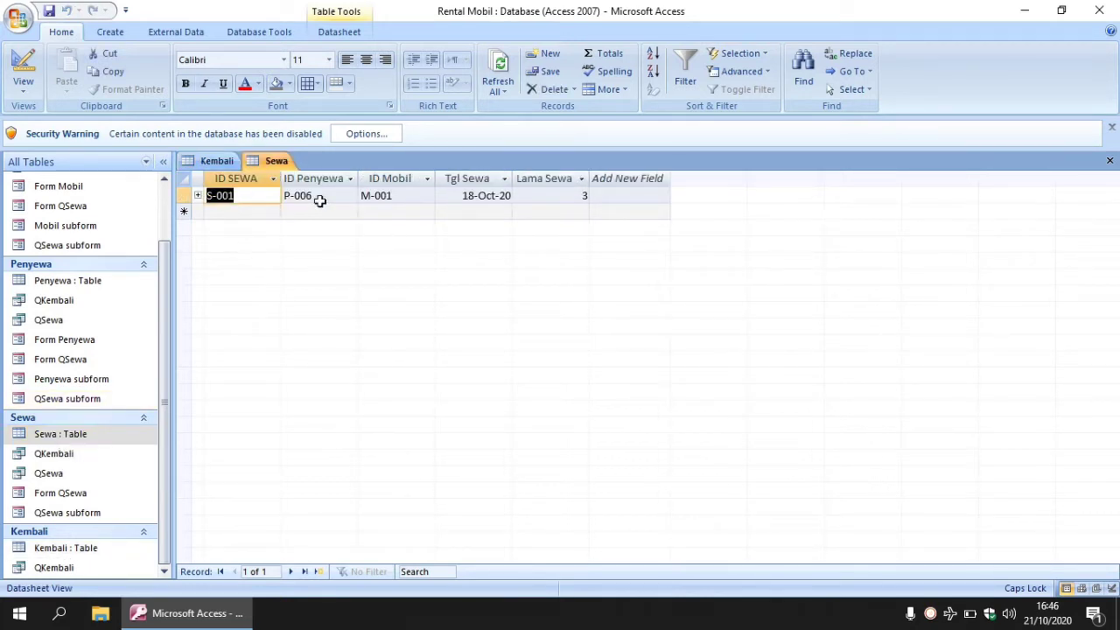
pyautogui.click(217, 162)
pyautogui.click(284, 195)
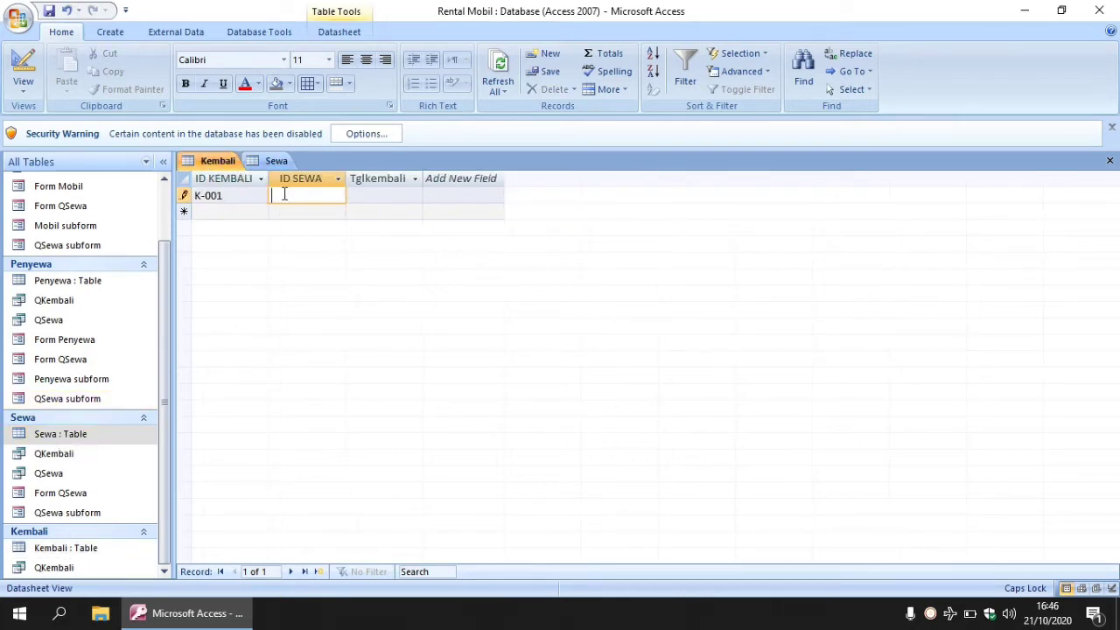
pyautogui.write('S-001')
# Set the return date to 22 October 2020, save the record, and close both tables.
pyautogui.click(376, 197)
pyautogui.click(431, 195)
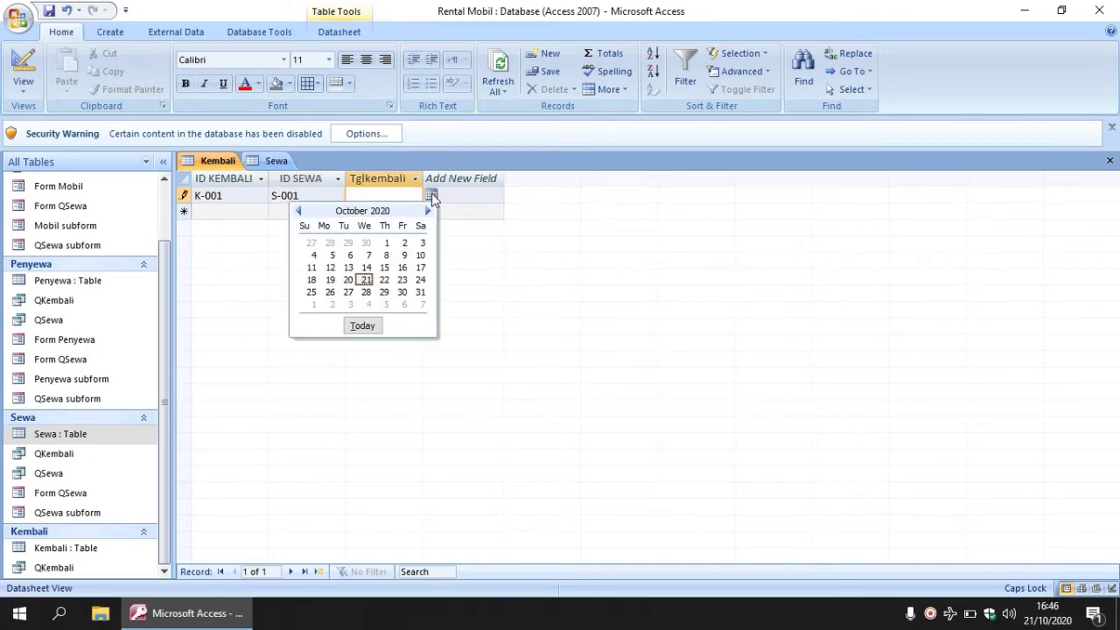
pyautogui.click(384, 280)
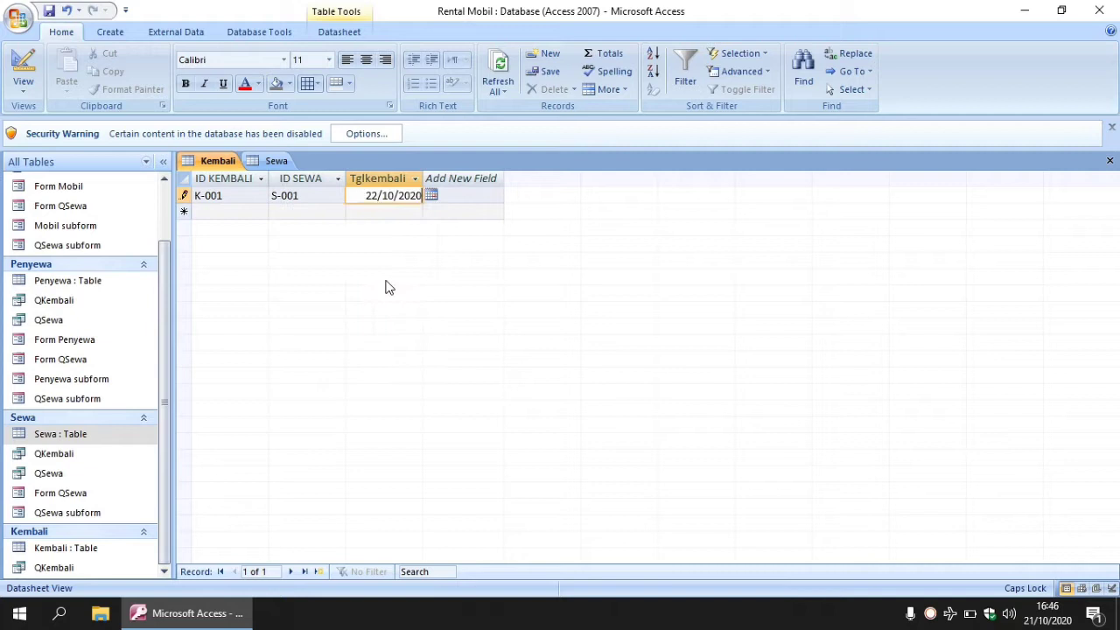
pyautogui.click(50, 12)
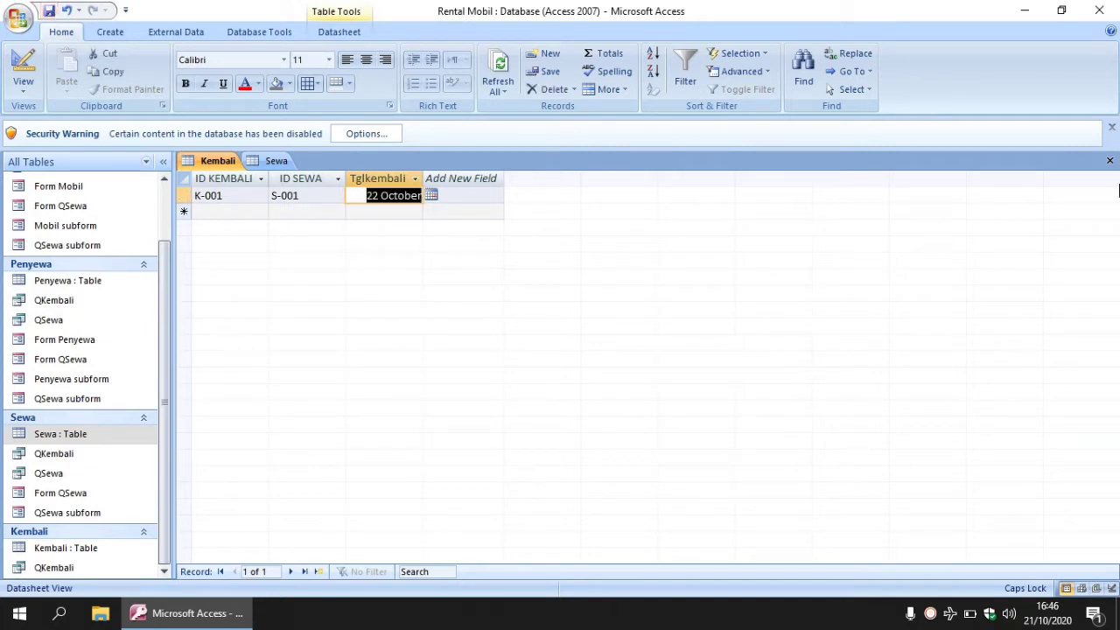
pyautogui.click(1109, 161)
pyautogui.click(1108, 163)
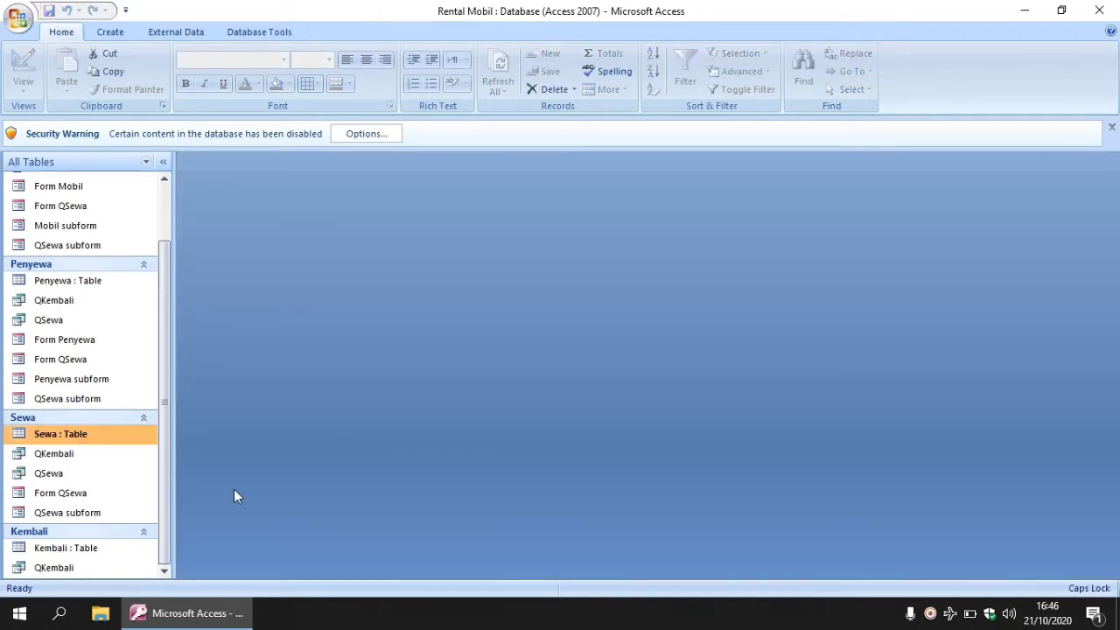
# Open the QKembali query results and widen the Tglkembali column so 22 October 2020 shows.
pyautogui.click(82, 570)
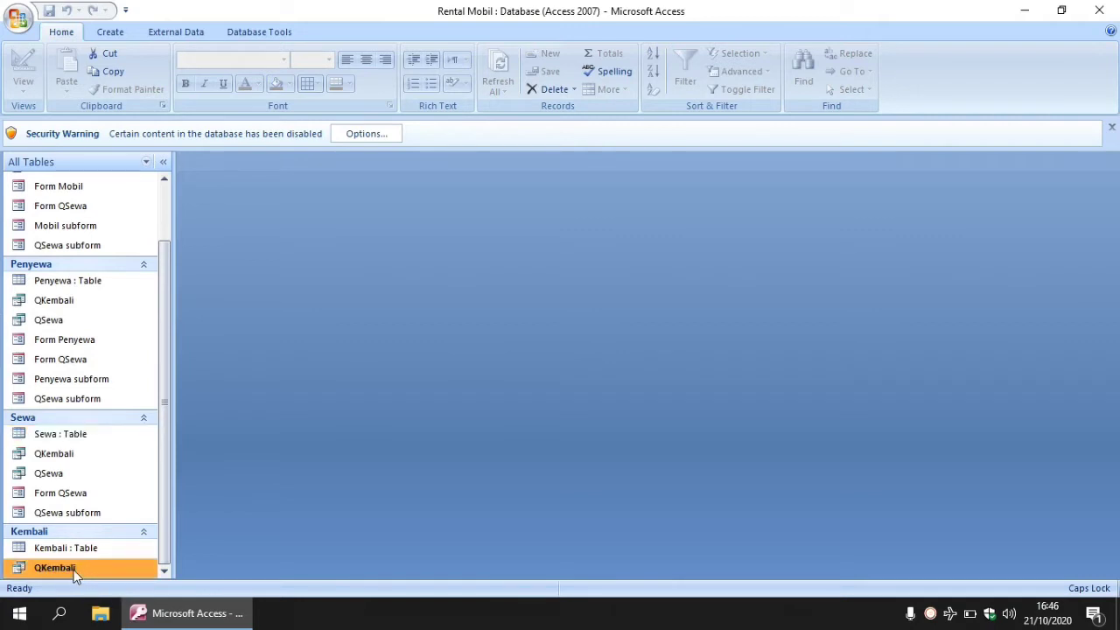
pyautogui.rightClick(81, 570)
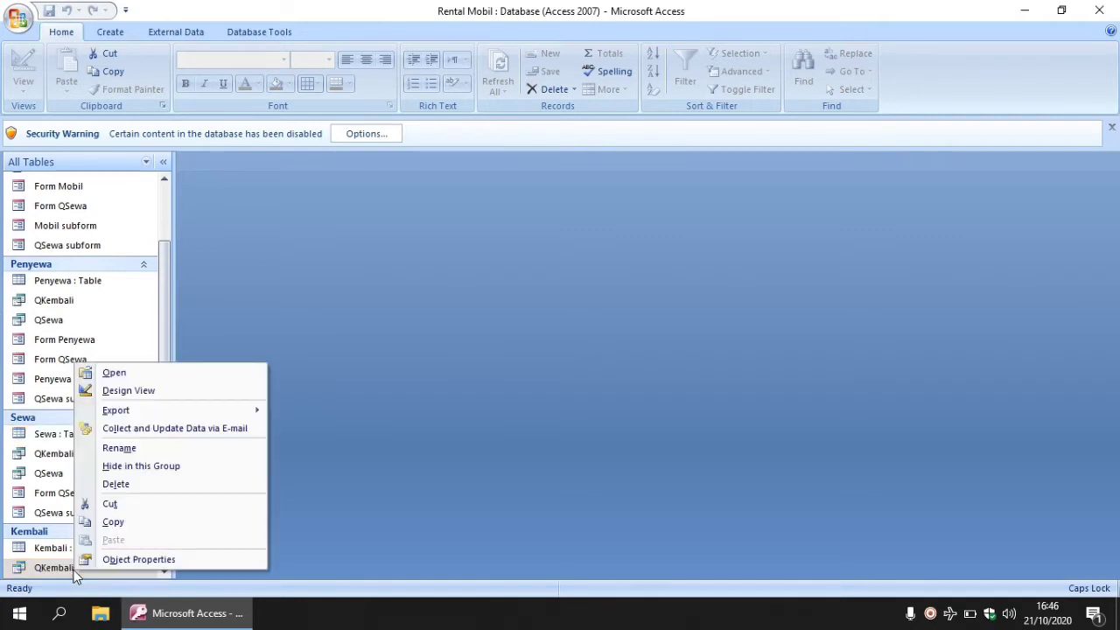
pyautogui.click(131, 375)
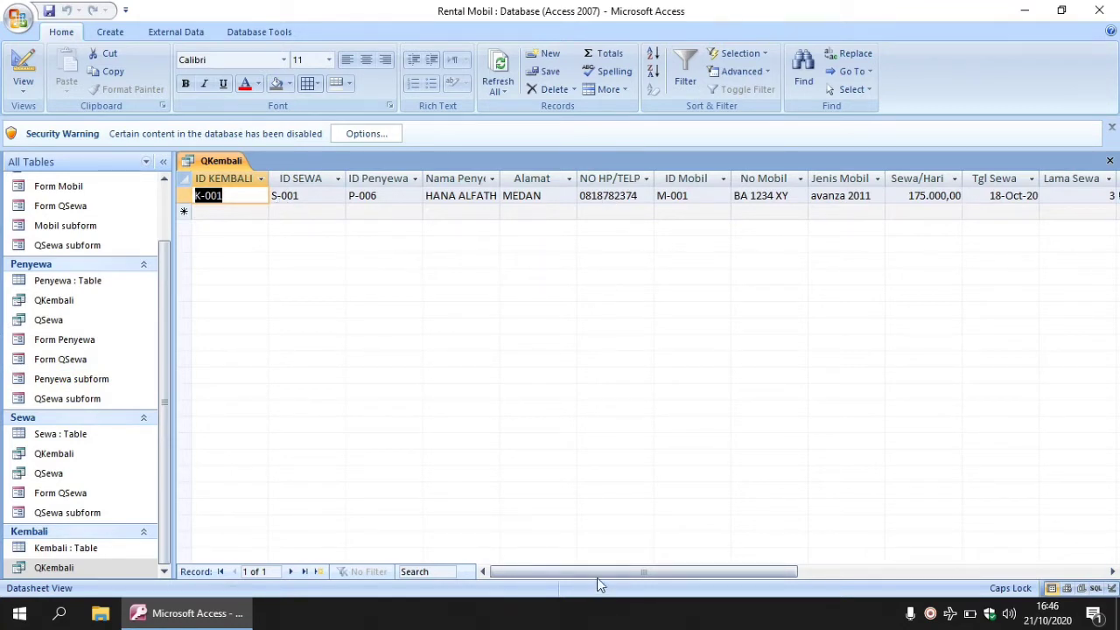
pyautogui.moveTo(597, 574); pyautogui.dragTo(729, 560)
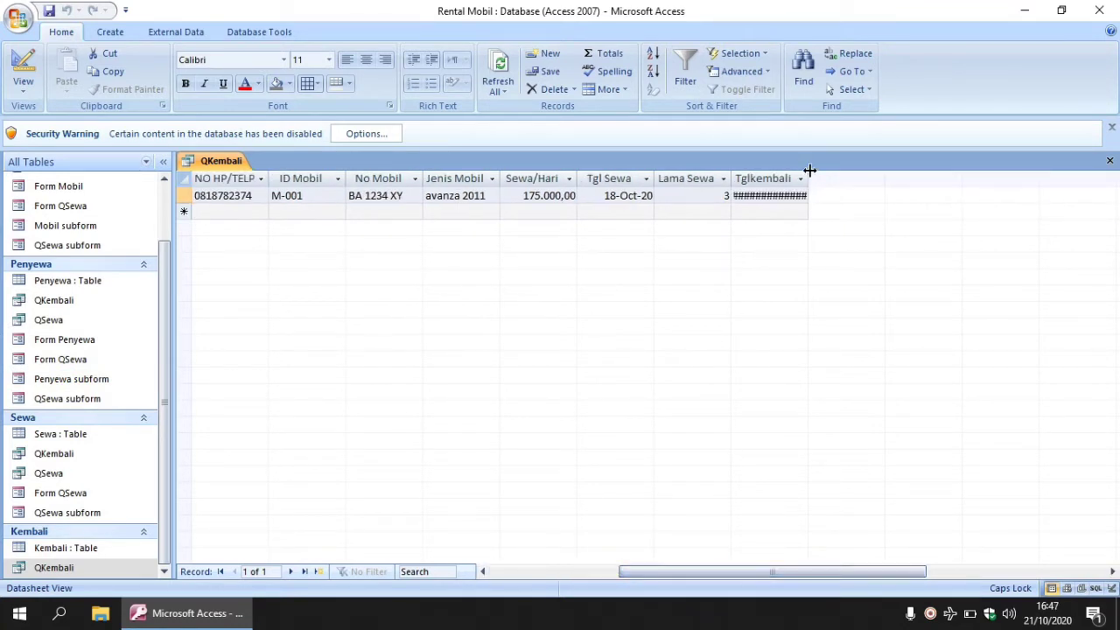
pyautogui.moveTo(808, 175); pyautogui.dragTo(858, 177)
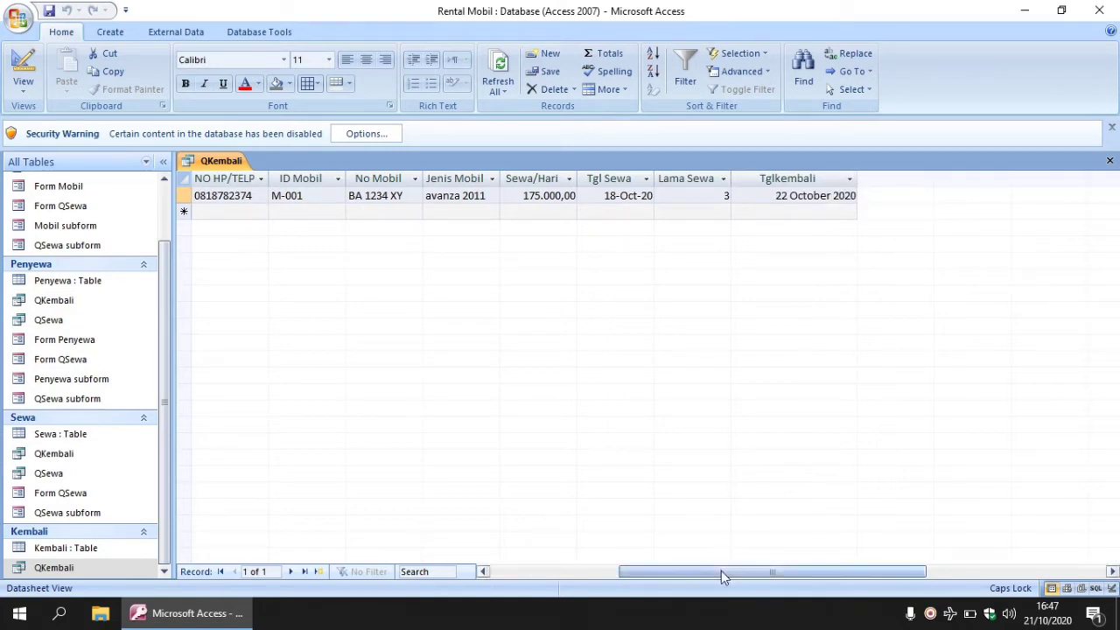
pyautogui.moveTo(721, 570); pyautogui.dragTo(607, 570)
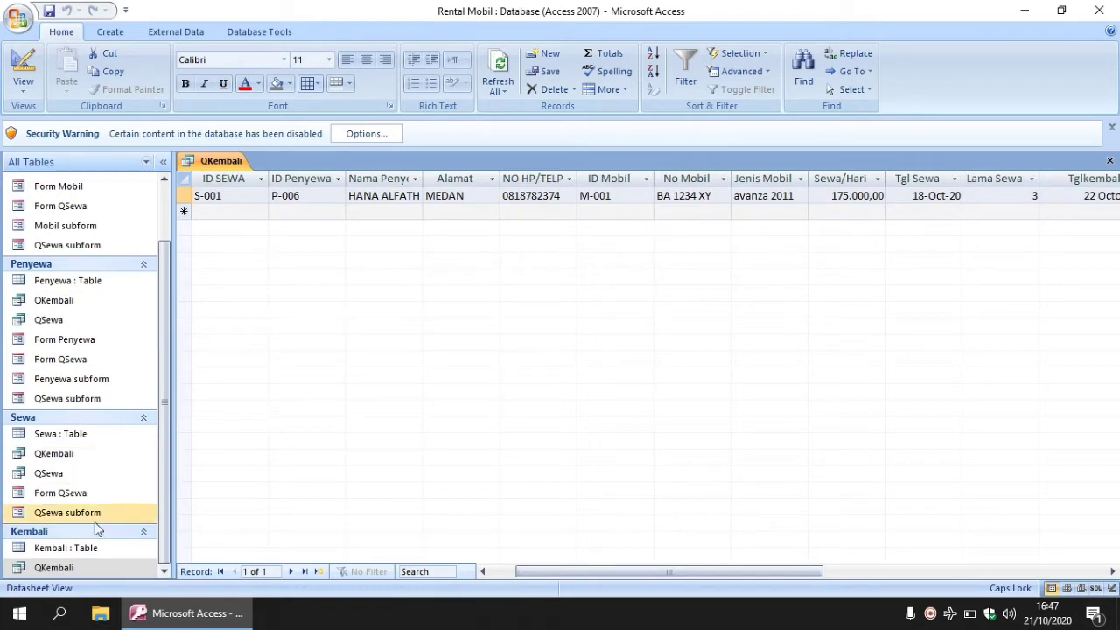
pyautogui.rightClick(57, 570)
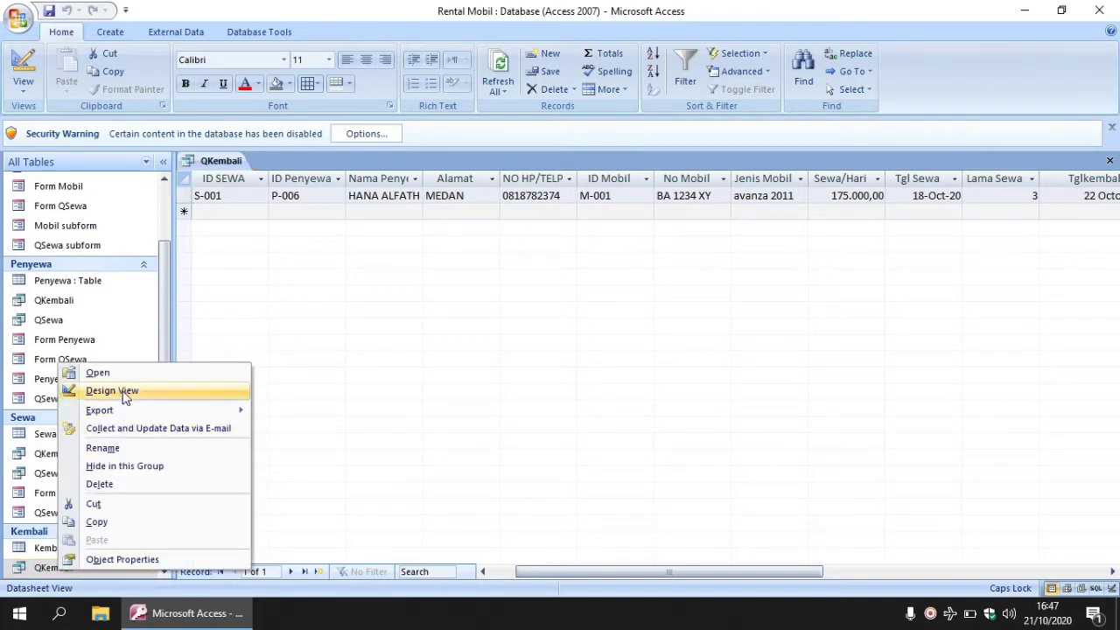
# Open QKembali in Design View and select the first empty column after Tglkembali.
pyautogui.click(122, 390)
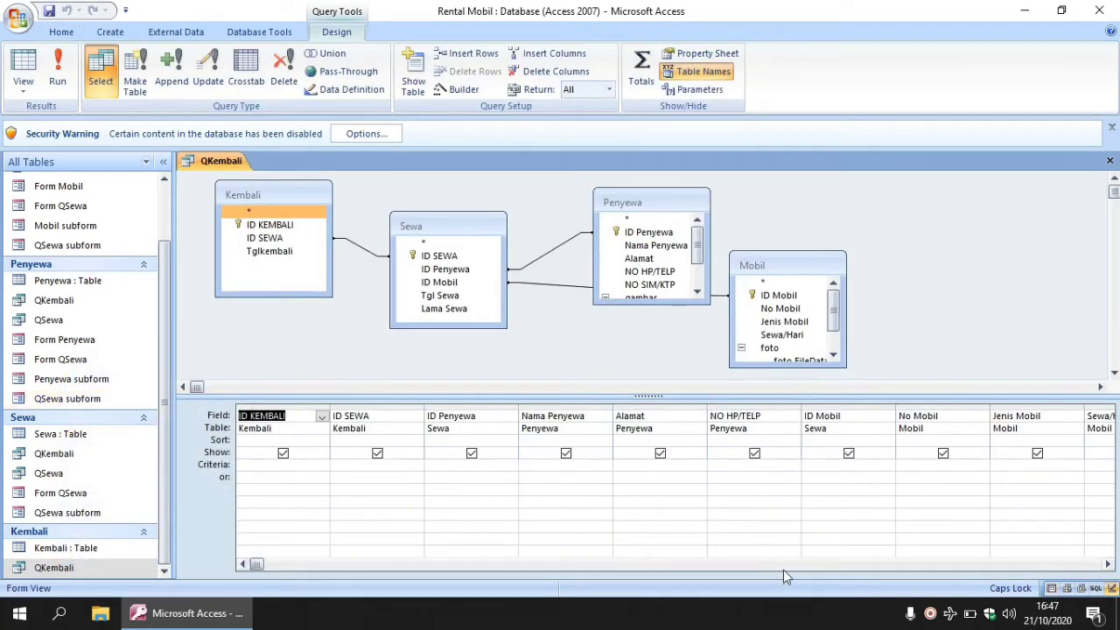
pyautogui.click(1106, 564)
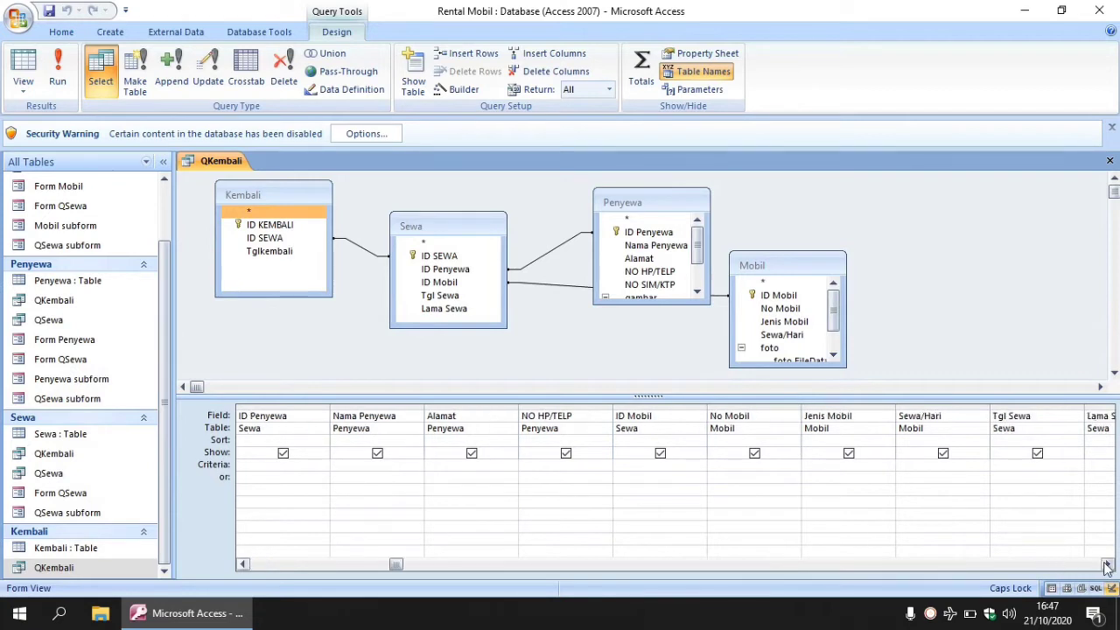
pyautogui.click(1106, 564)
pyautogui.click(1106, 564)
pyautogui.click(1106, 564)
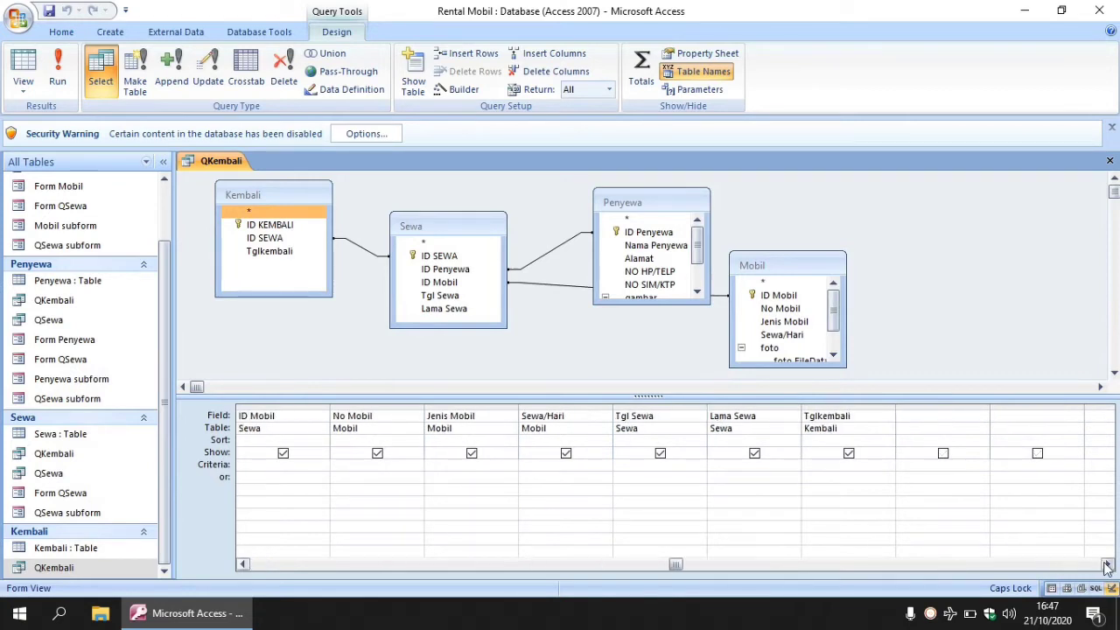
pyautogui.click(930, 416)
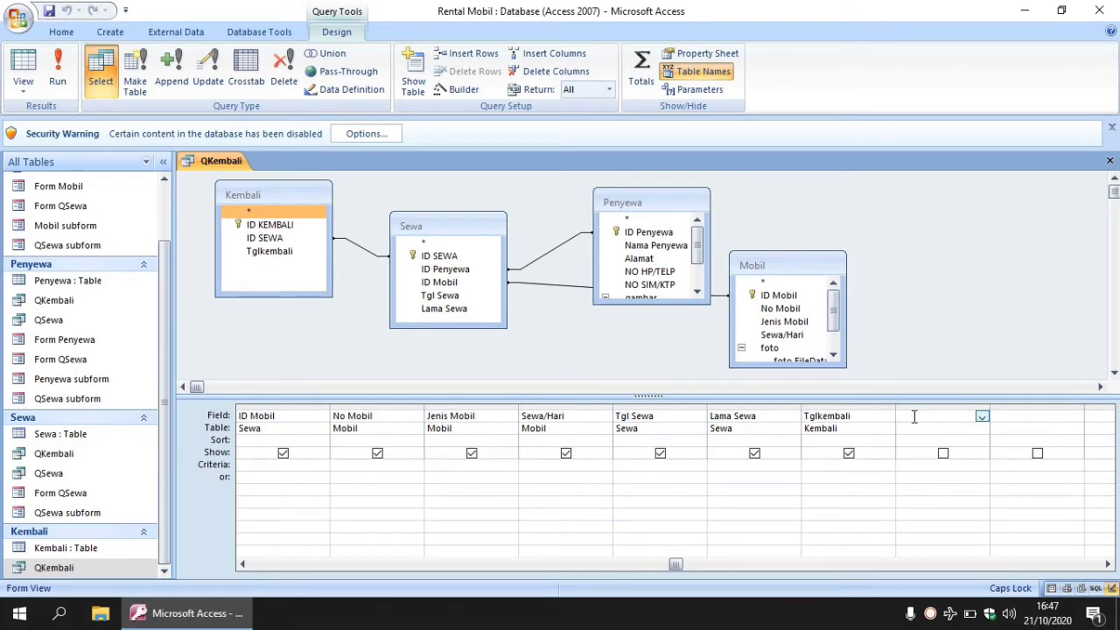
# Build the field Tglharuskembali : [Tgl Sewa] + [Lama Sewa] in the Expression Builder and save.
pyautogui.click(463, 88)
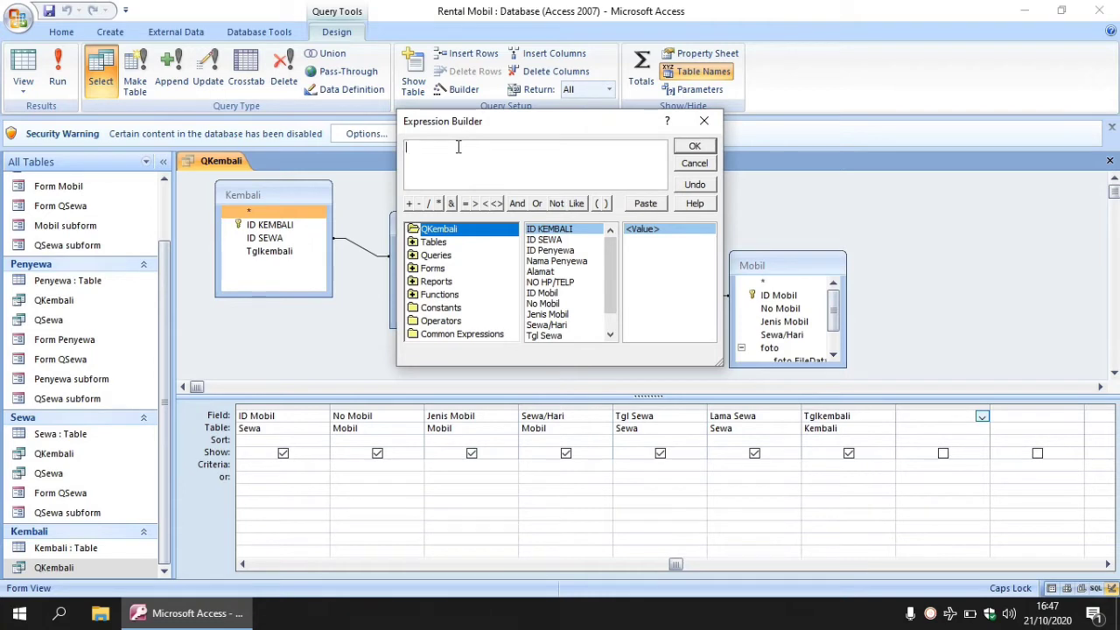
pyautogui.write('T')
pyautogui.press('capslock')
pyautogui.write('glharuskembali :')
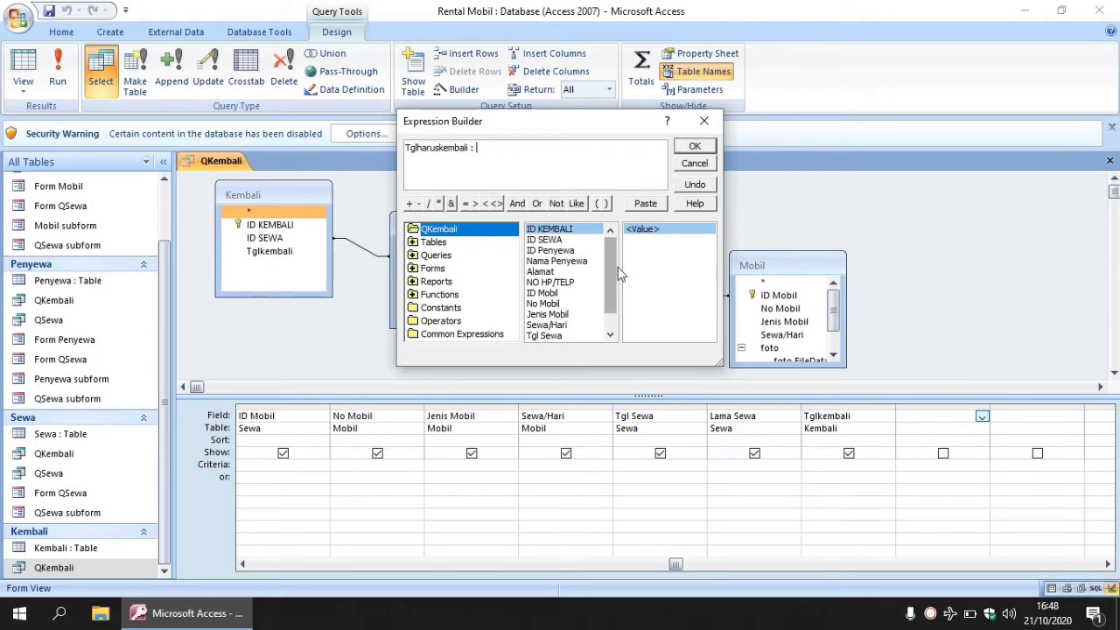
pyautogui.moveTo(608, 267); pyautogui.dragTo(609, 294)
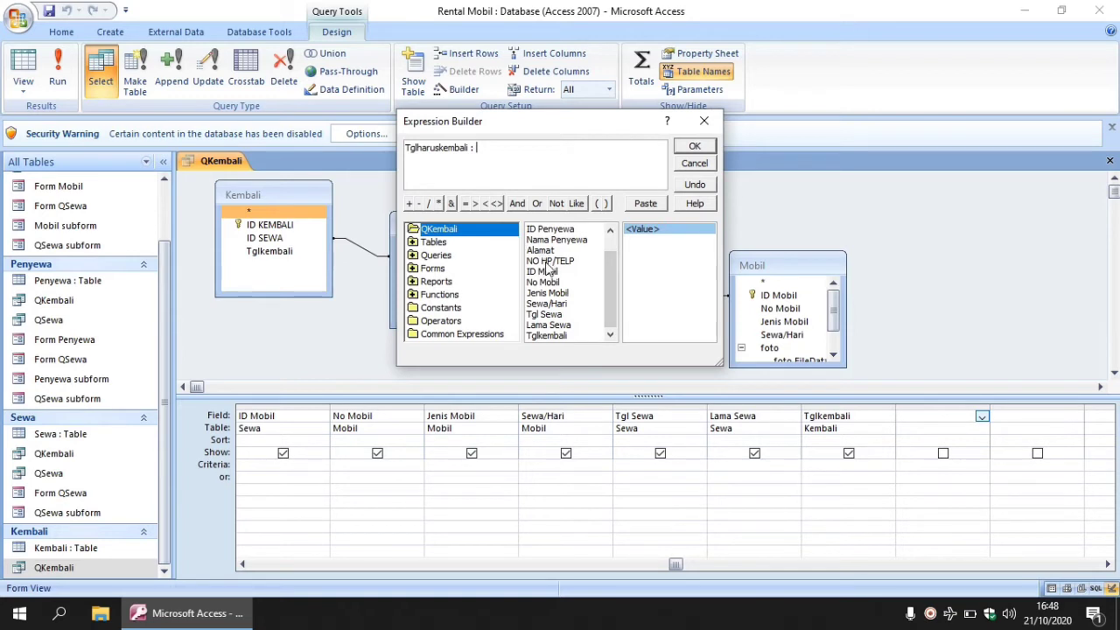
pyautogui.doubleClick(542, 315)
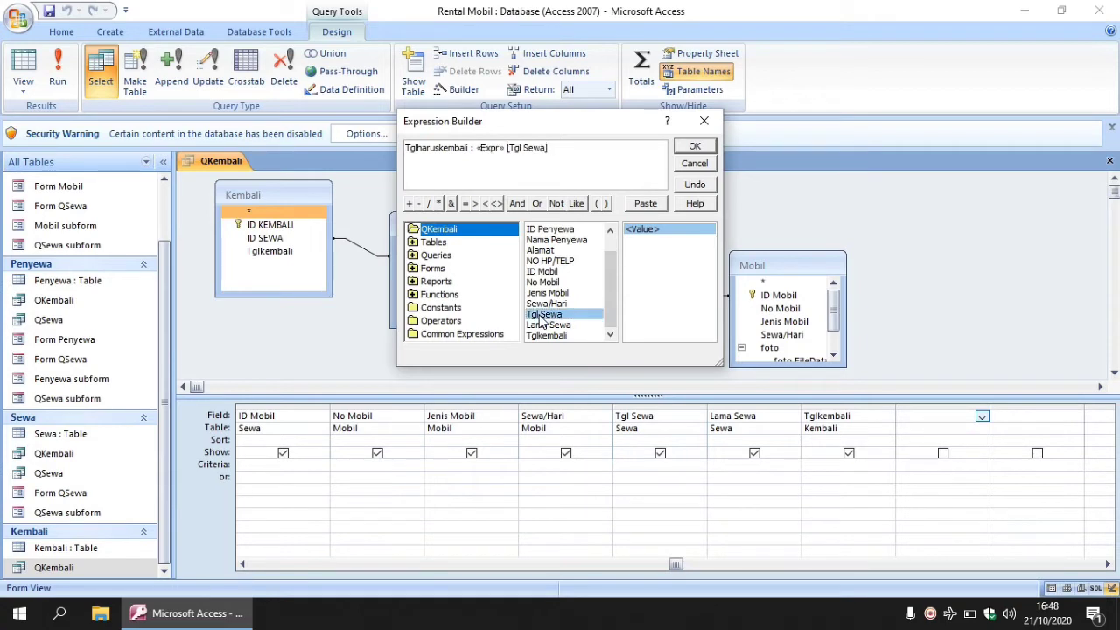
pyautogui.click(409, 204)
pyautogui.doubleClick(548, 325)
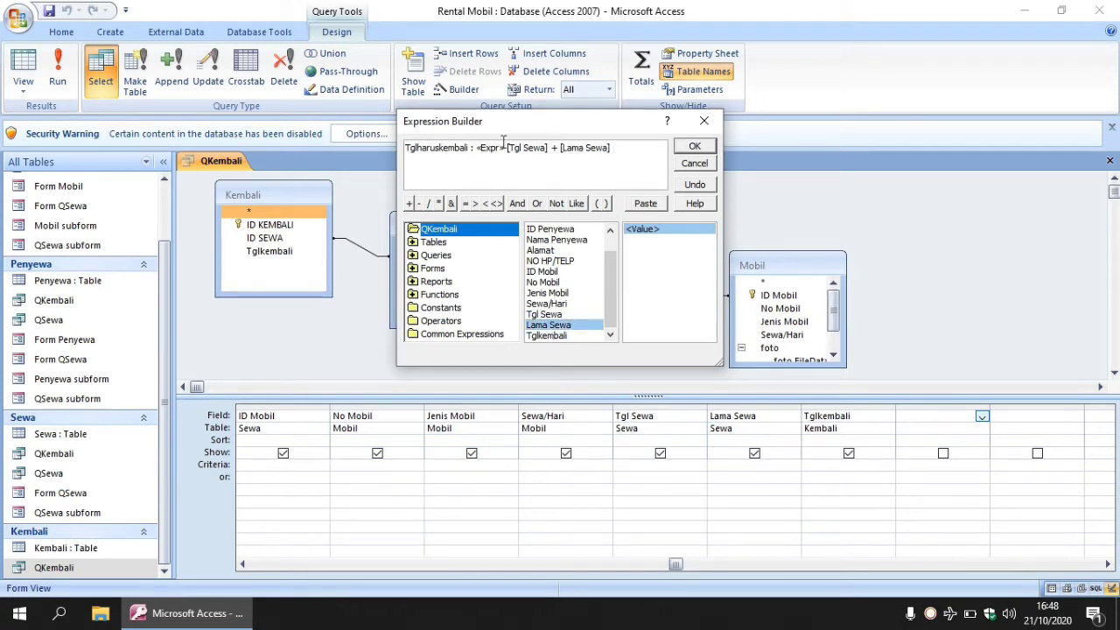
pyautogui.moveTo(507, 150); pyautogui.dragTo(475, 151)
pyautogui.press('Delete')
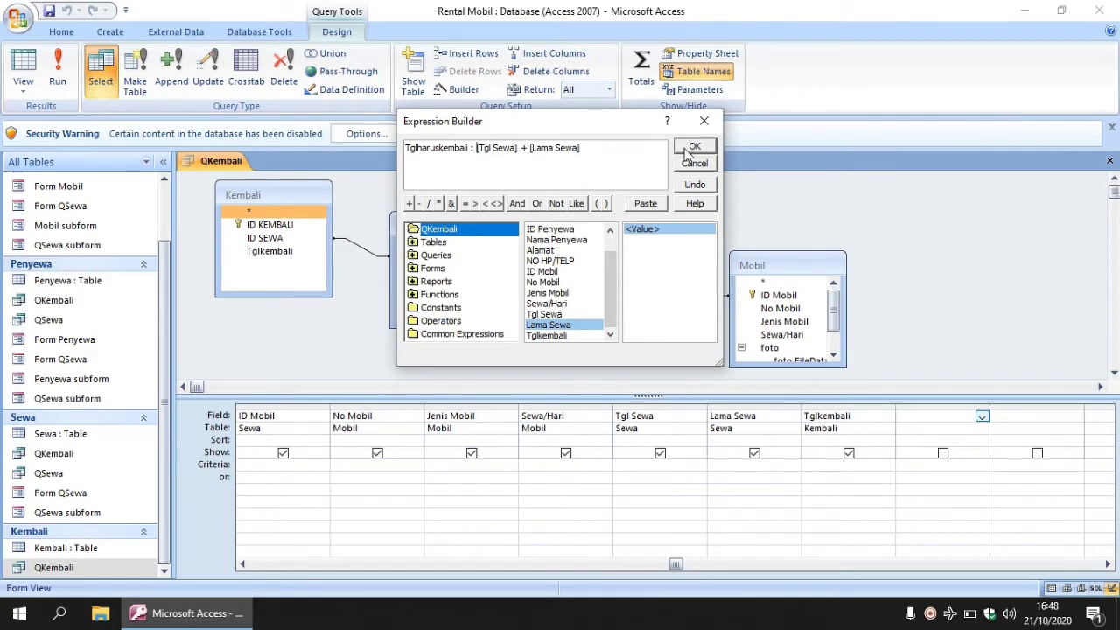
pyautogui.click(685, 149)
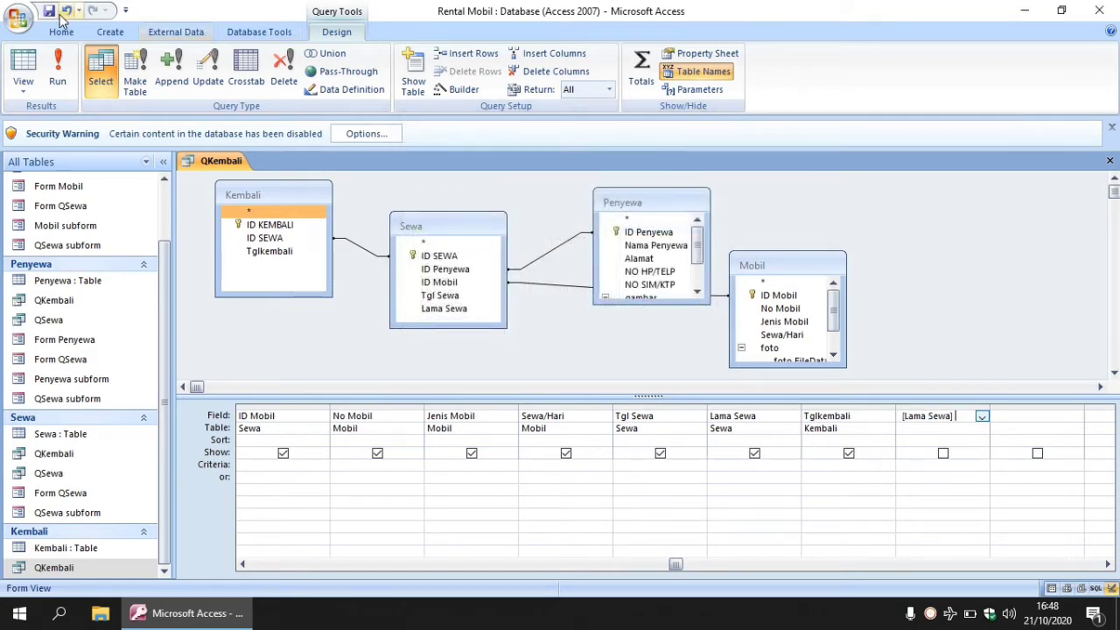
pyautogui.click(49, 10)
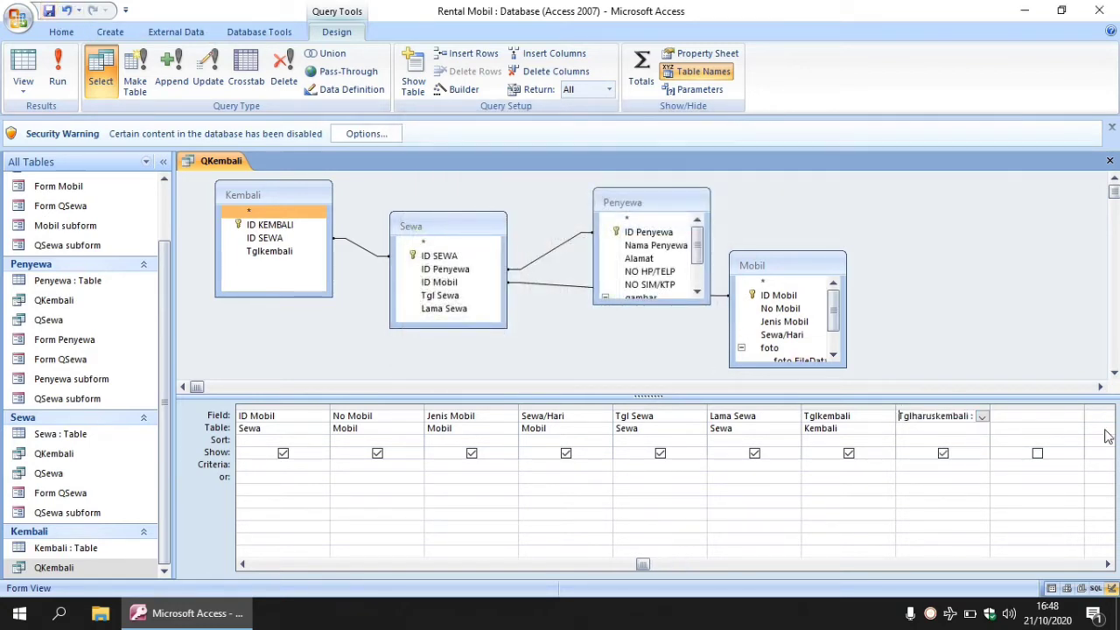
pyautogui.click(1056, 415)
# Build BiayaSewa : [Lama Sewa] * [Sewa/Hari] in the Expression Builder, then save the query design.
pyautogui.click(461, 90)
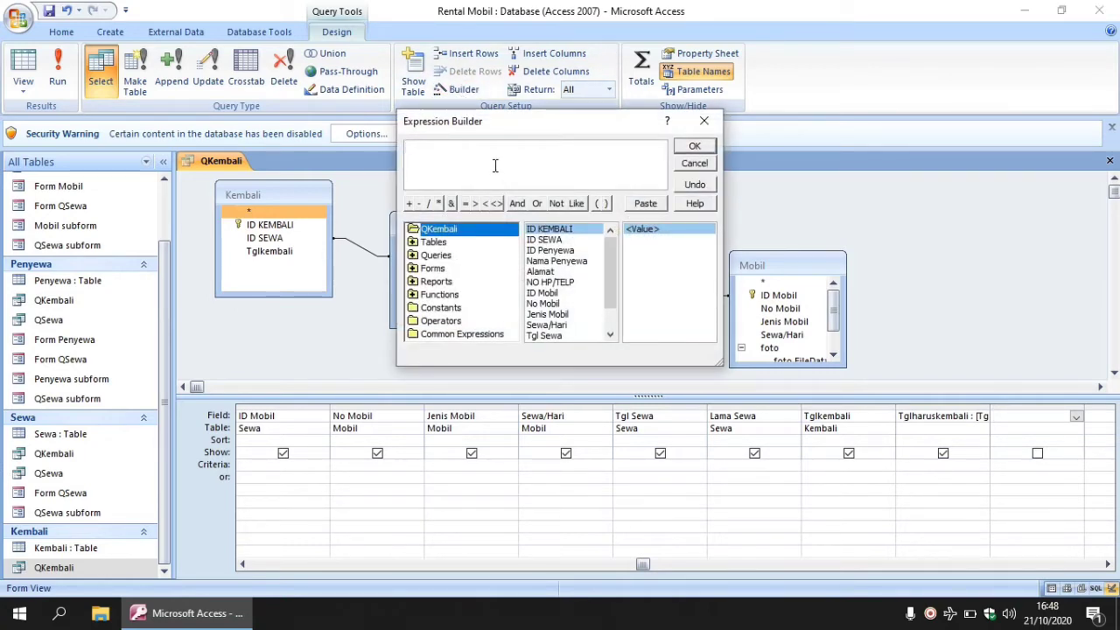
pyautogui.write('BiayaSewa :')
pyautogui.moveTo(611, 269); pyautogui.dragTo(611, 305)
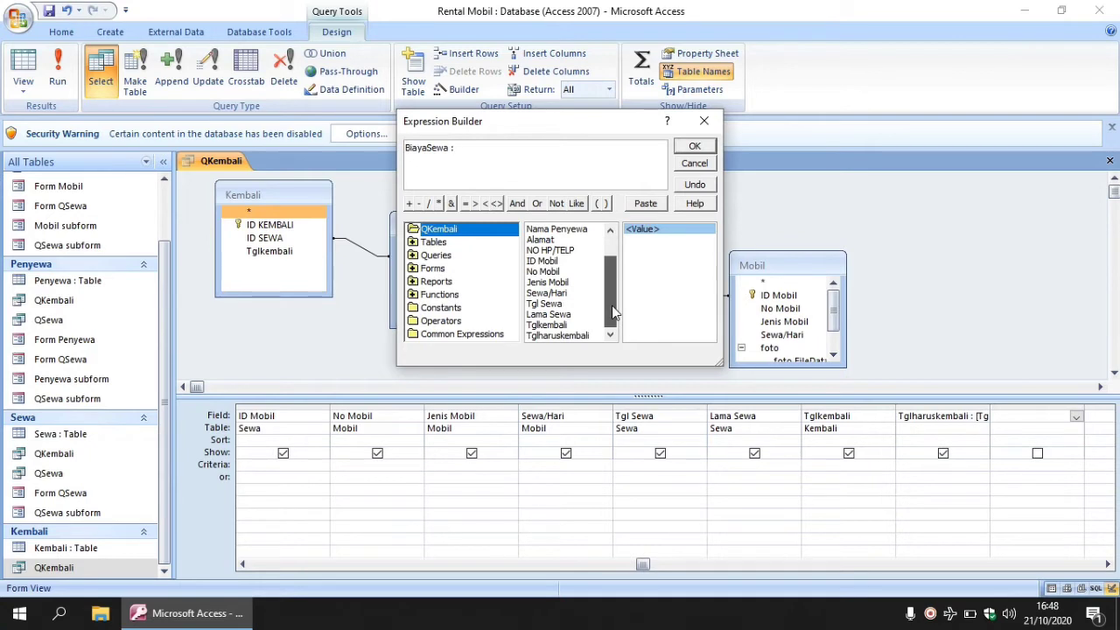
pyautogui.doubleClick(549, 314)
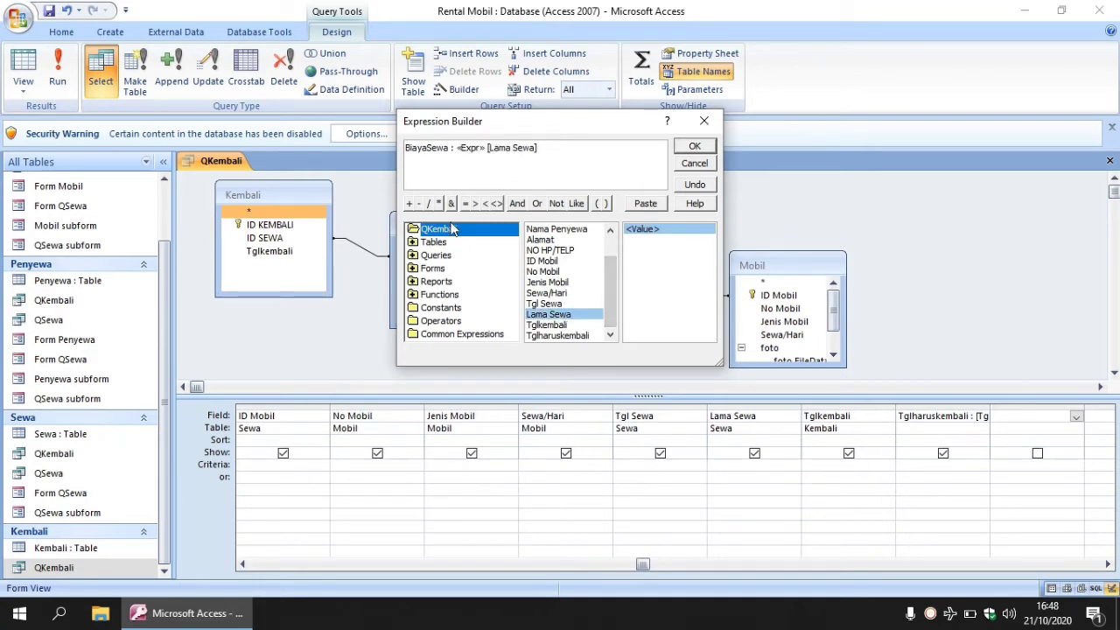
pyautogui.doubleClick(545, 293)
pyautogui.click(461, 150)
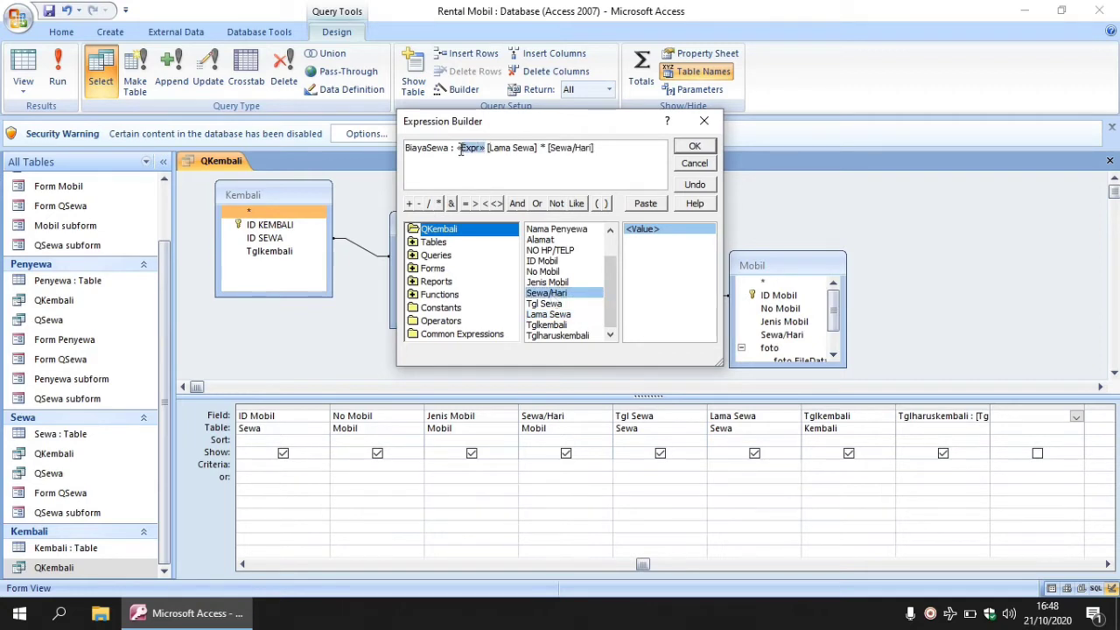
pyautogui.press('Delete')
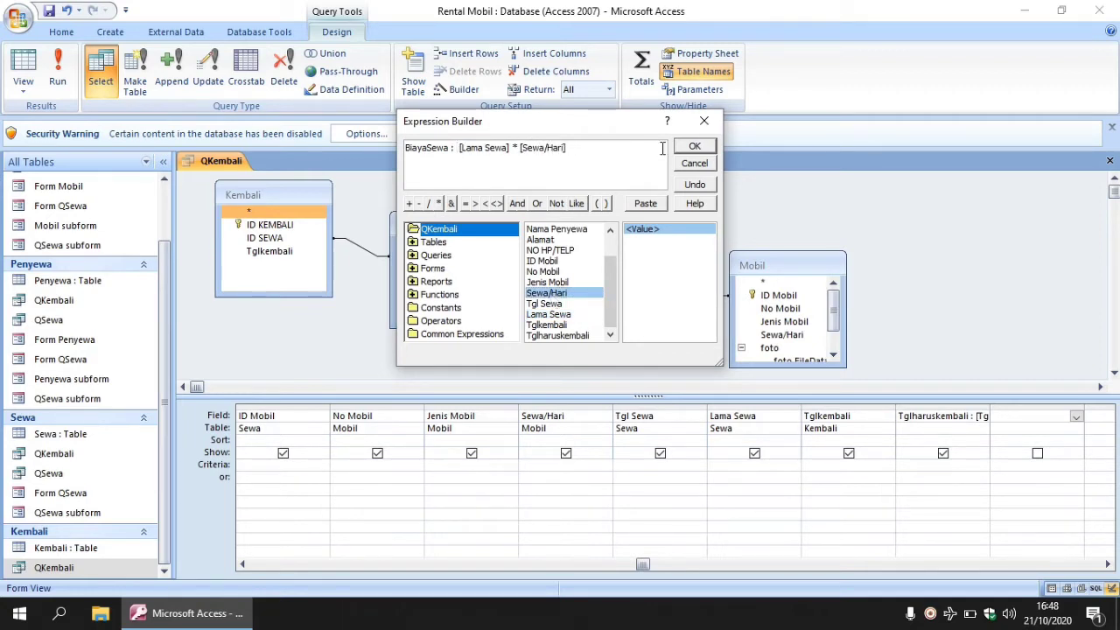
pyautogui.click(696, 146)
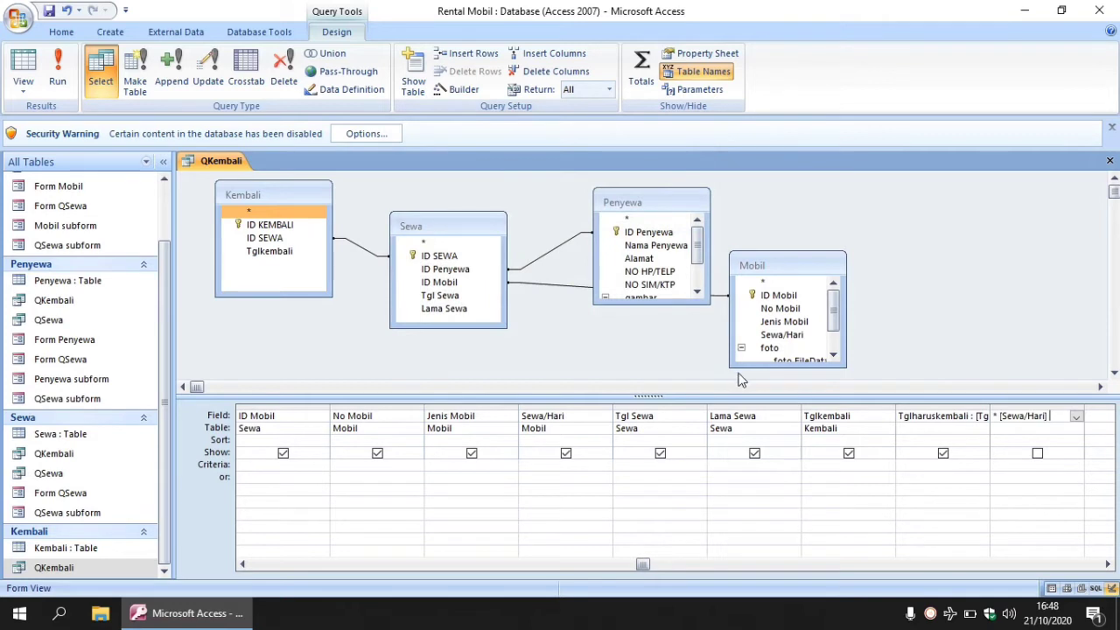
pyautogui.click(48, 11)
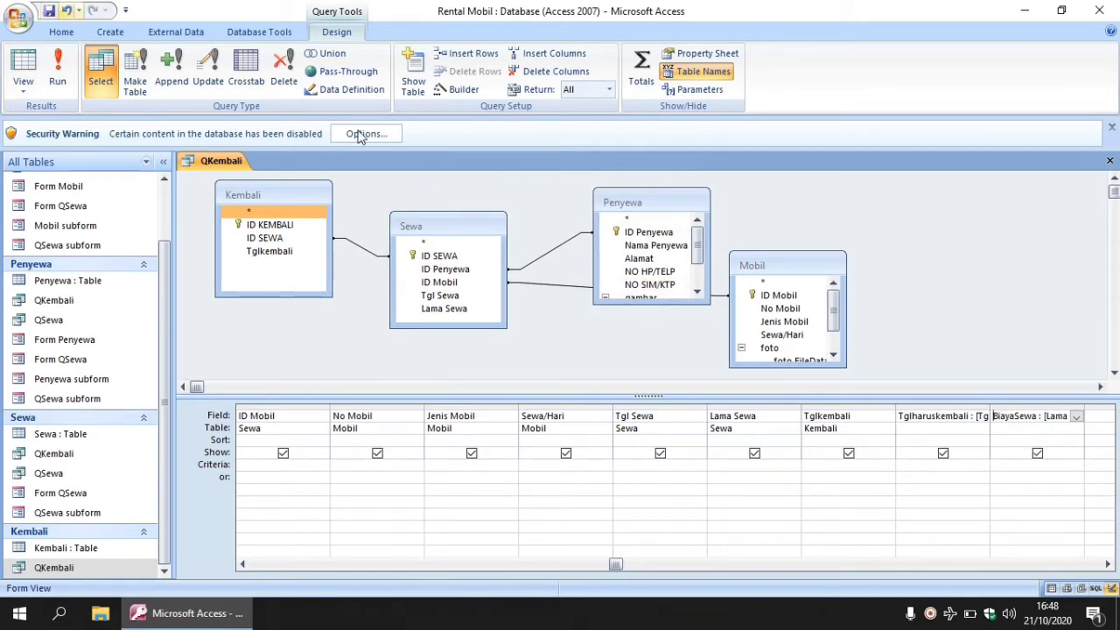
pyautogui.click(1106, 417)
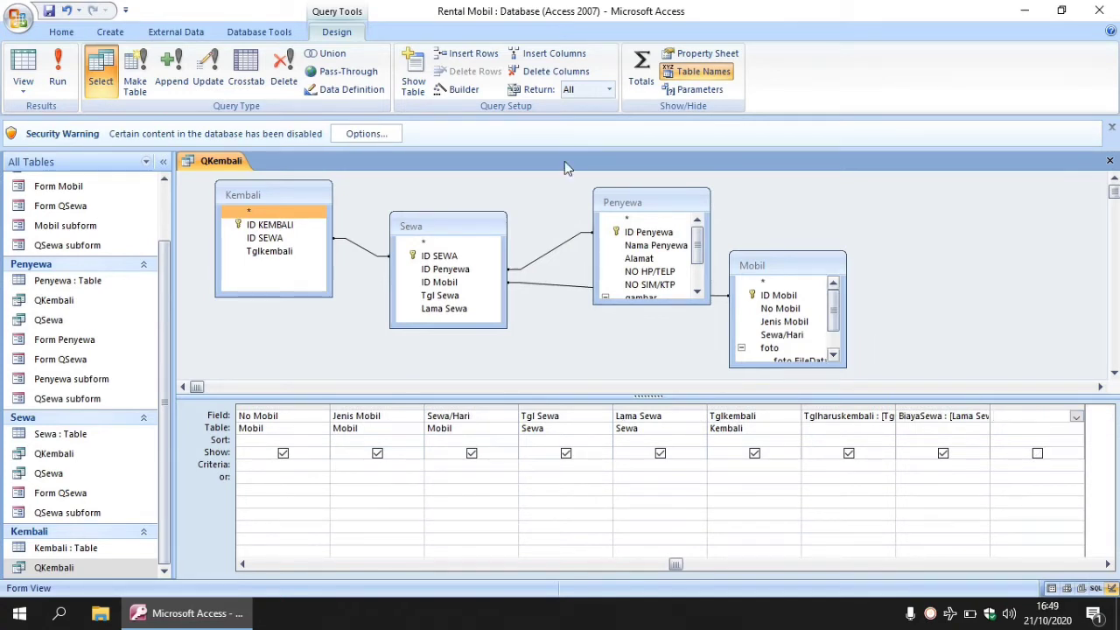
# Build Telat : [Tglkembali] - [Tglharuskembali] in the Expression Builder, removing the «Expr» placeholder.
pyautogui.click(464, 93)
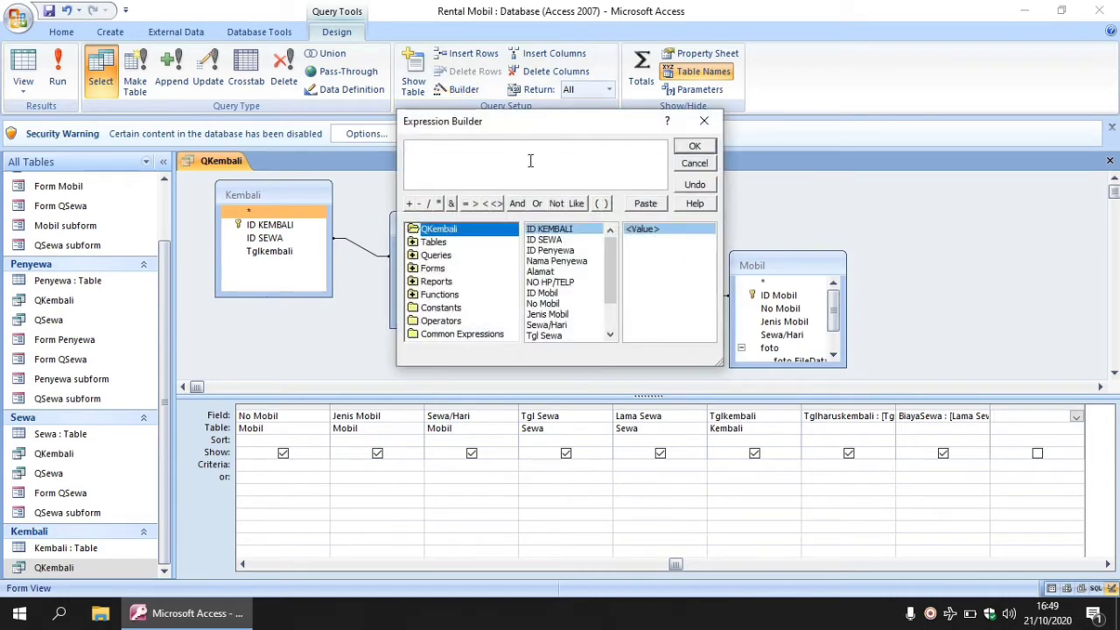
pyautogui.write('Telat :')
pyautogui.moveTo(610, 251); pyautogui.dragTo(609, 301)
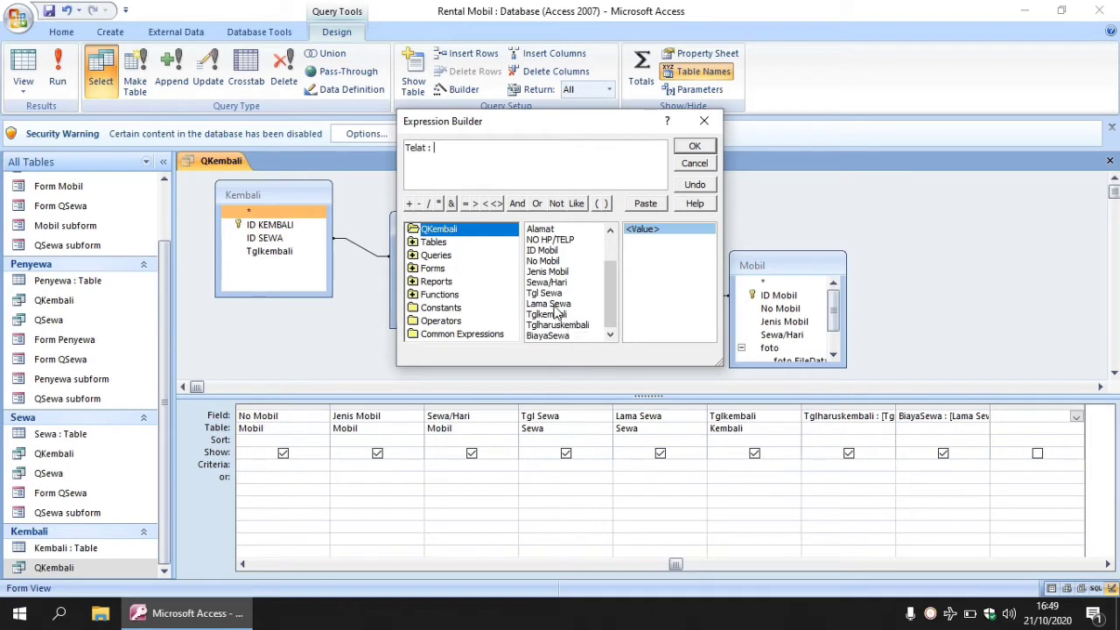
pyautogui.doubleClick(551, 315)
pyautogui.write('-')
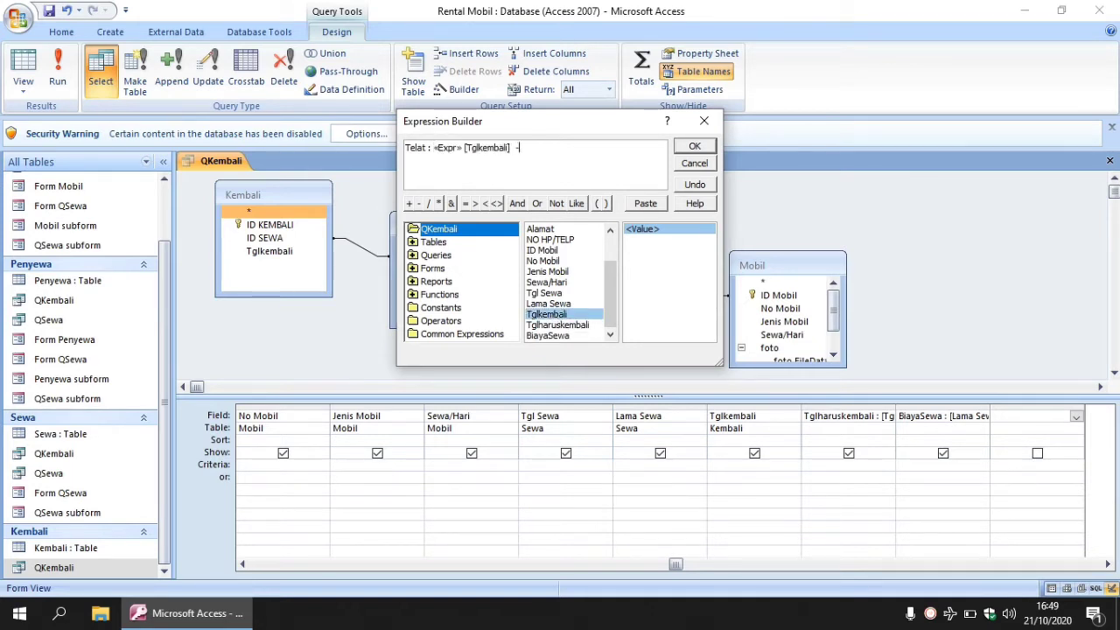
pyautogui.doubleClick(560, 324)
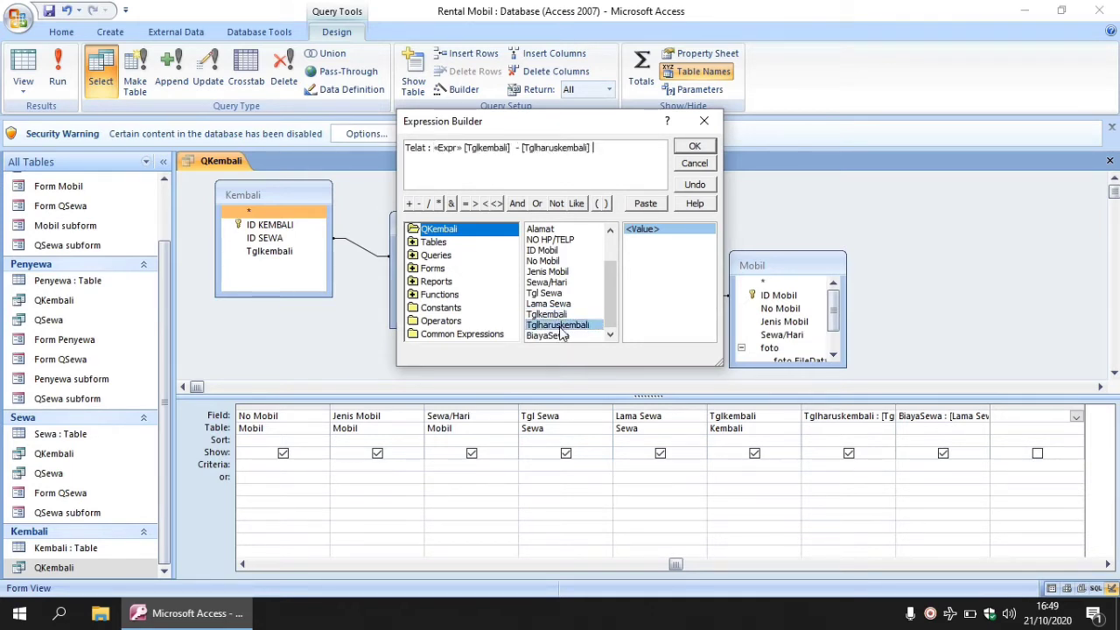
pyautogui.moveTo(465, 149); pyautogui.dragTo(429, 149)
pyautogui.press('BackSpace')
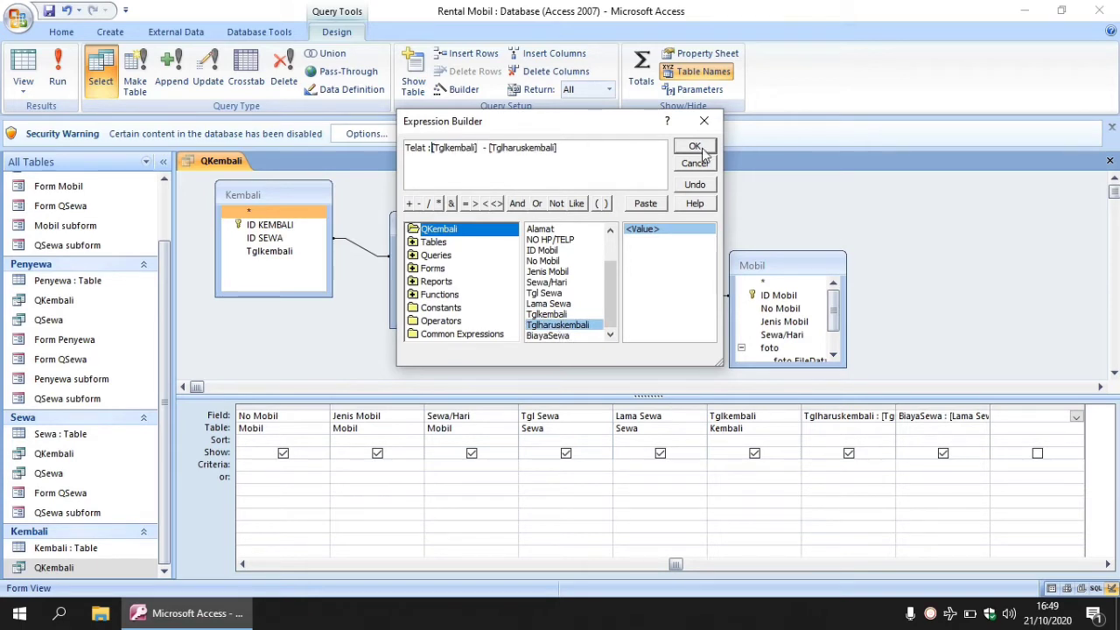
pyautogui.click(695, 148)
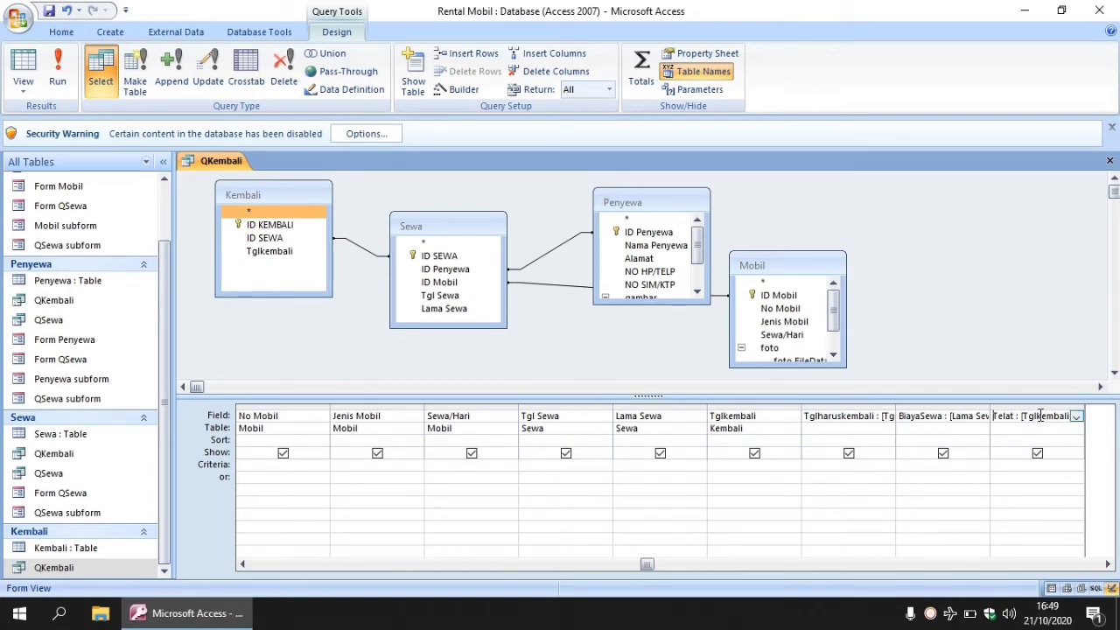
pyautogui.click(542, 59)
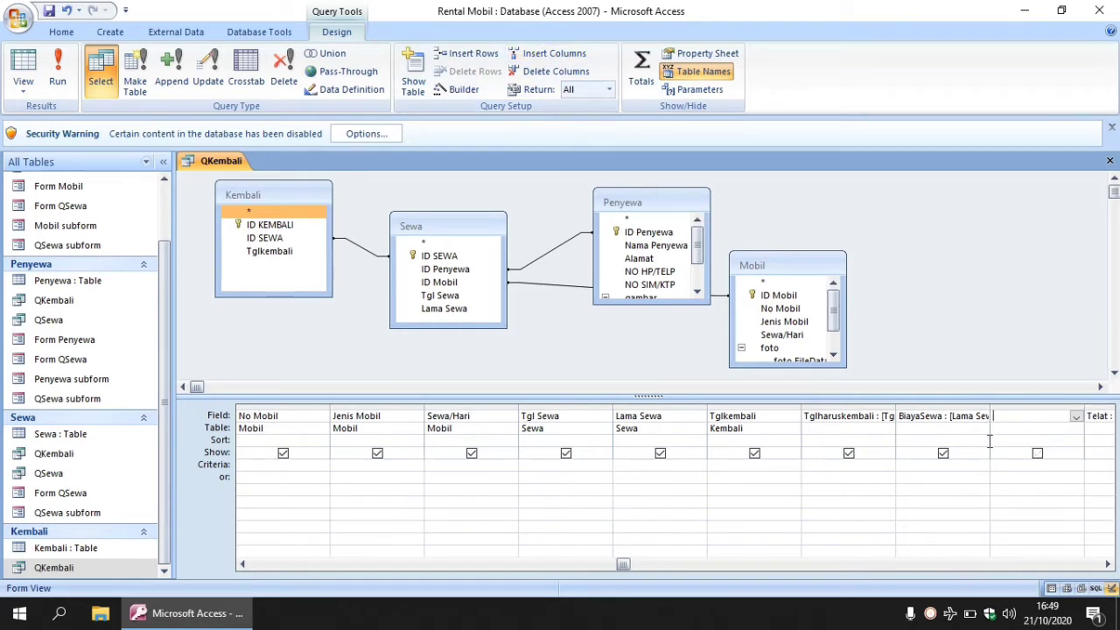
pyautogui.click(1108, 565)
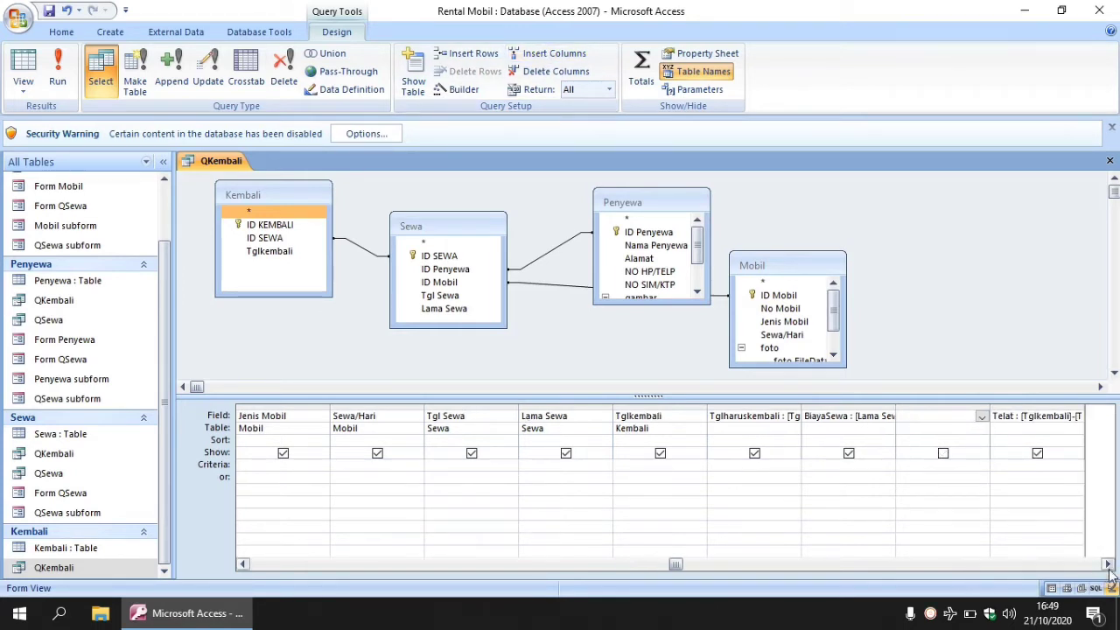
pyautogui.click(997, 417)
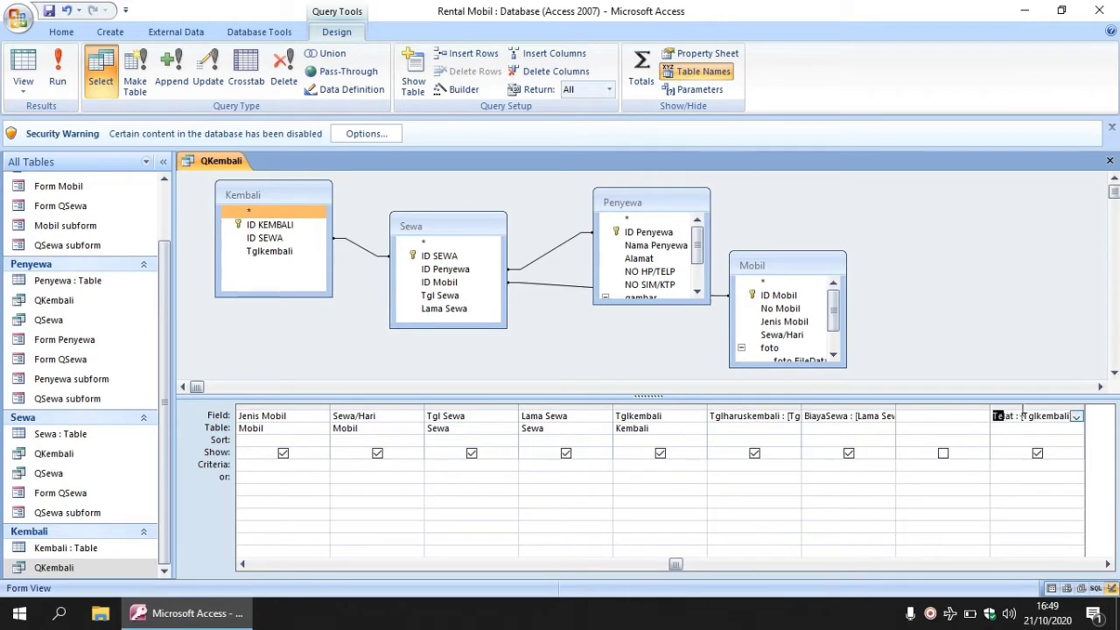
pyautogui.moveTo(997, 416); pyautogui.dragTo(1101, 421)
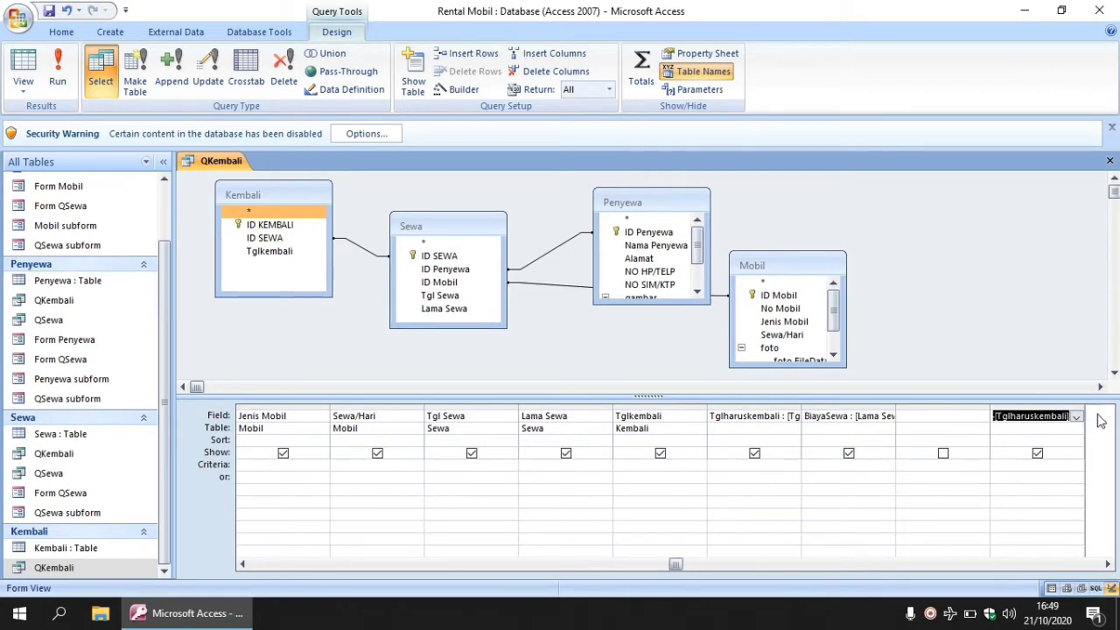
pyautogui.press('Delete')
pyautogui.click(943, 417)
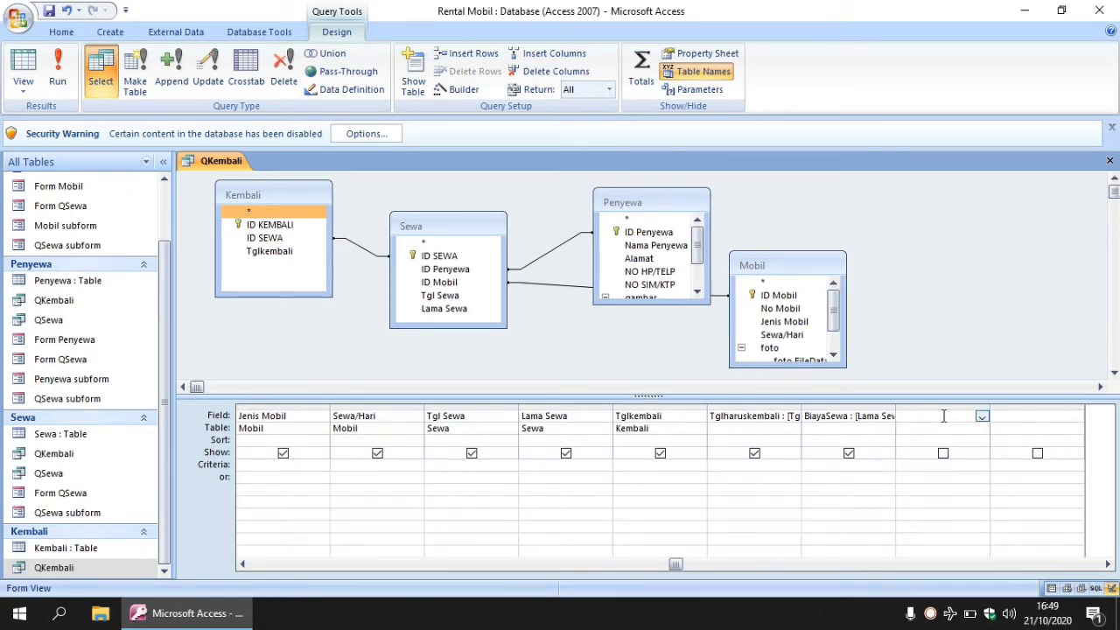
pyautogui.hotkey('ctrl', 'v')
pyautogui.click(1019, 417)
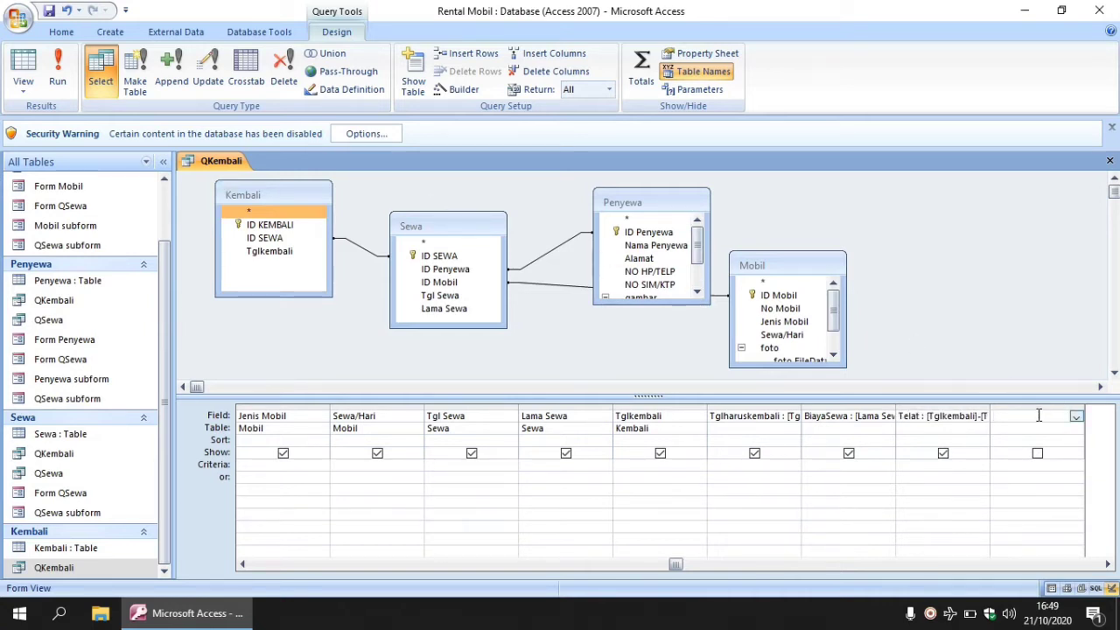
pyautogui.click(456, 90)
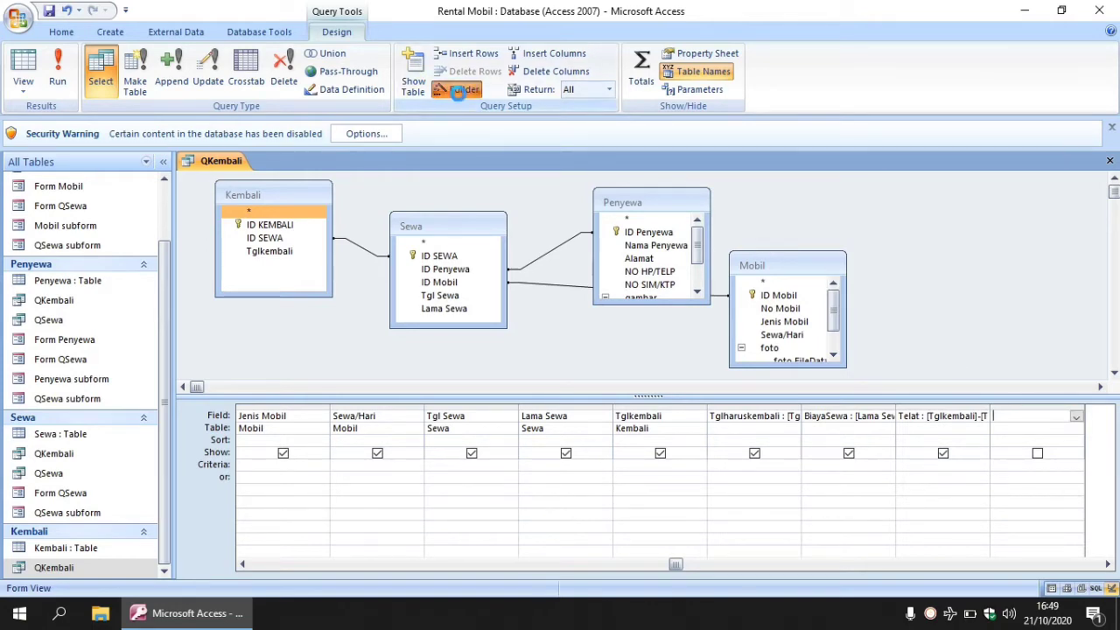
# Create Denda : [Telat] * [Sewa/Hari] in the Expression Builder and run the query.
pyautogui.write('Denda :')
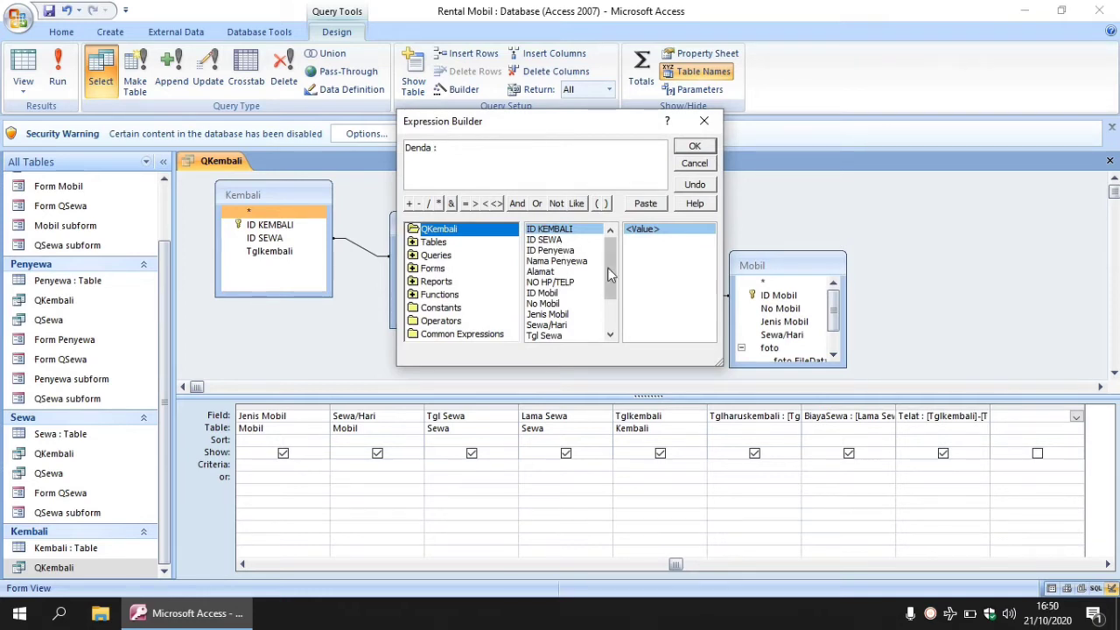
pyautogui.moveTo(608, 268); pyautogui.dragTo(608, 299)
pyautogui.doubleClick(549, 335)
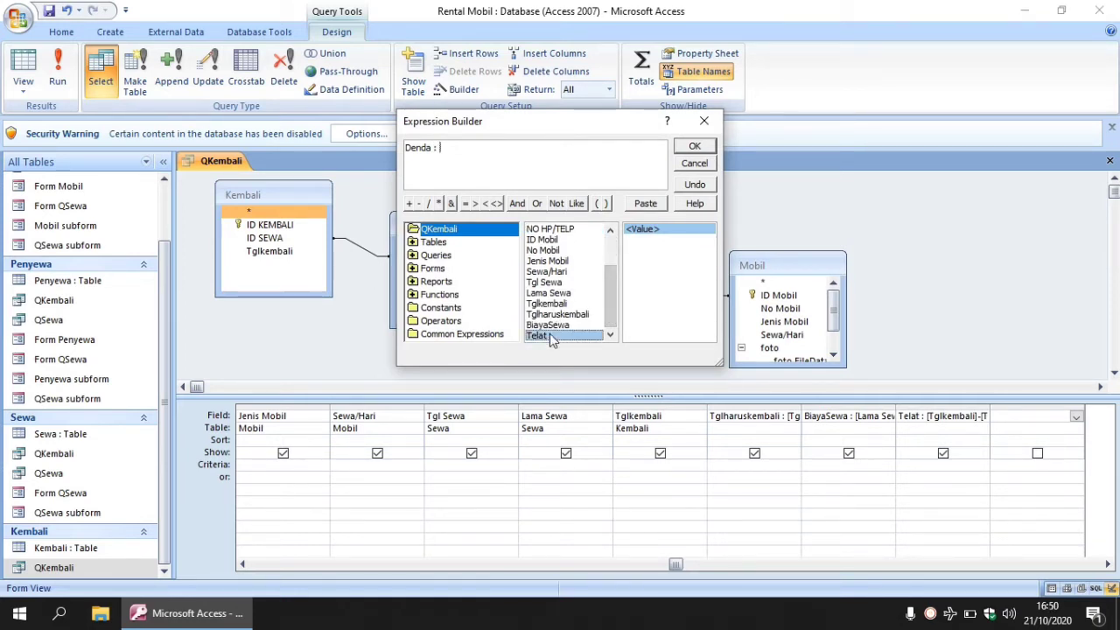
pyautogui.write('*')
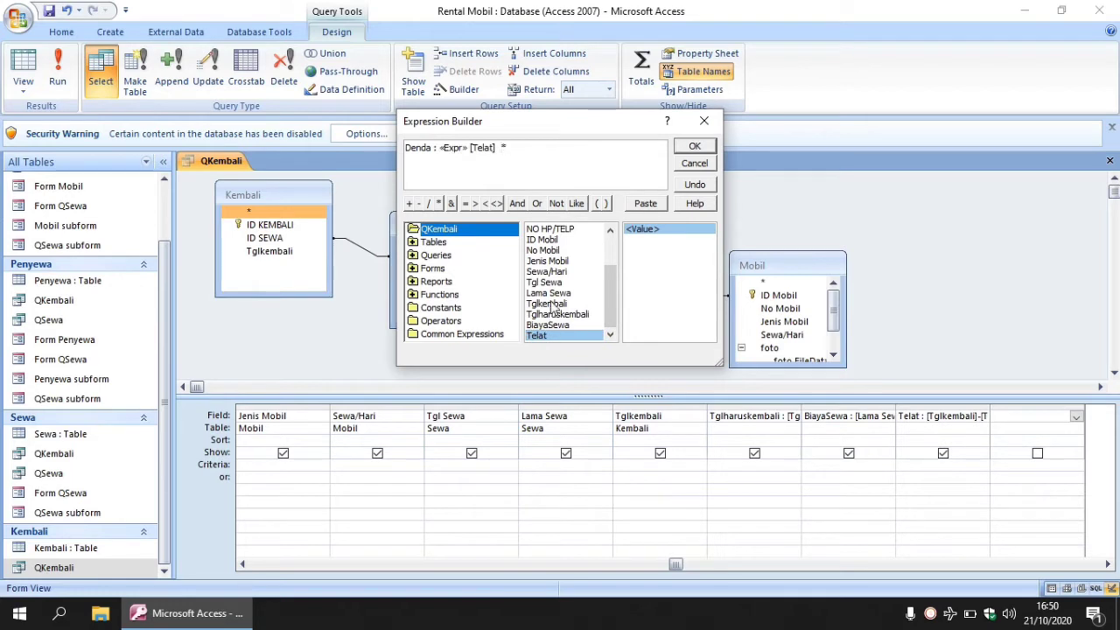
pyautogui.doubleClick(549, 272)
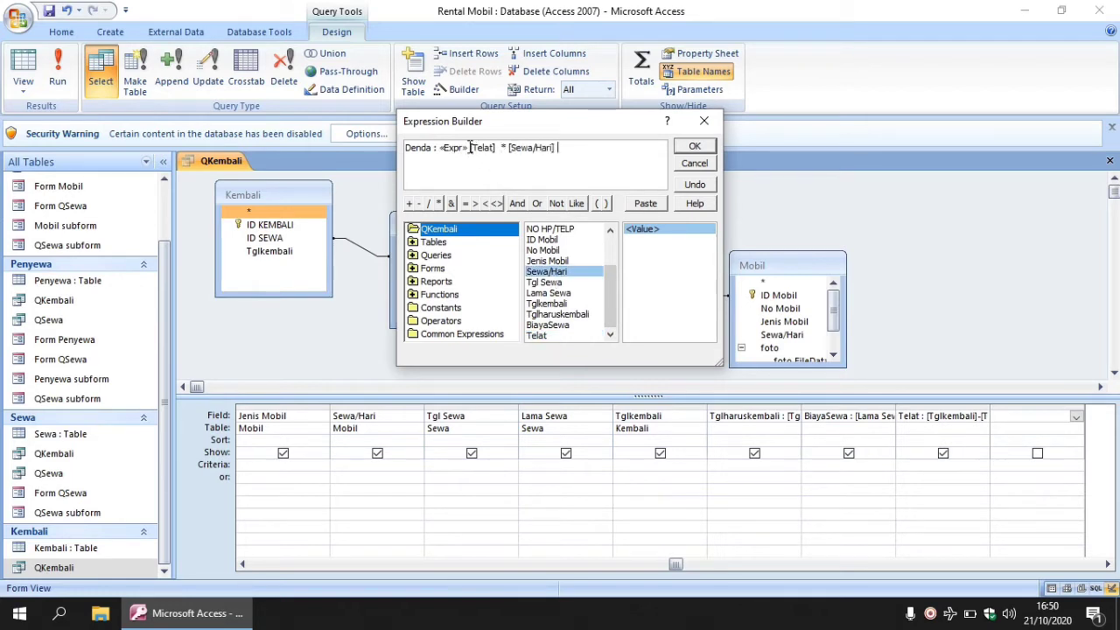
pyautogui.click(438, 147)
pyautogui.press('Delete')
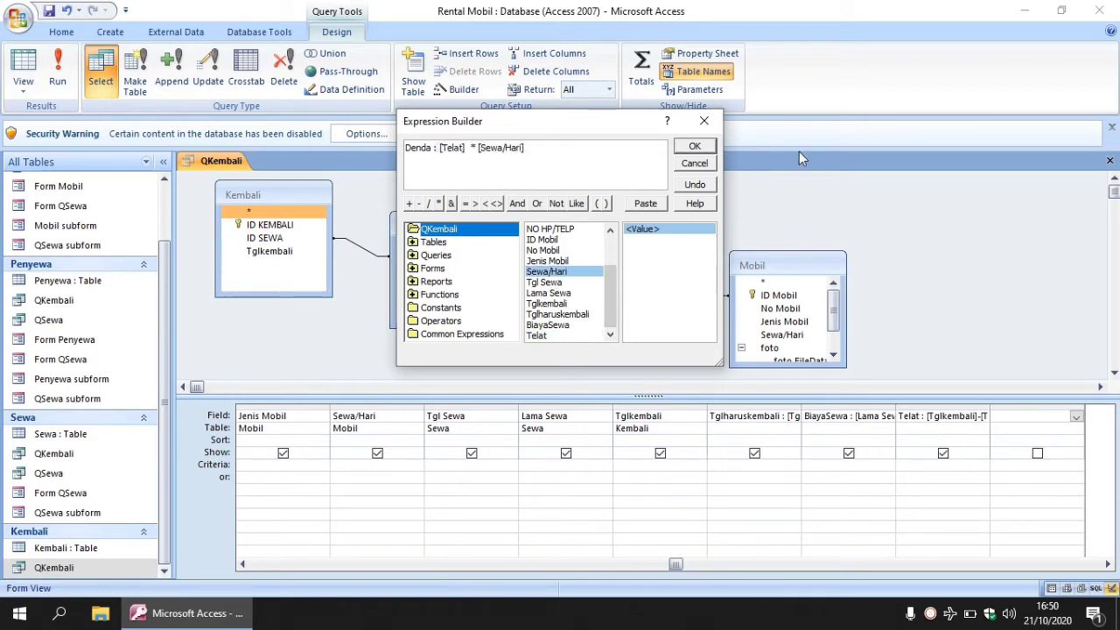
pyautogui.click(696, 147)
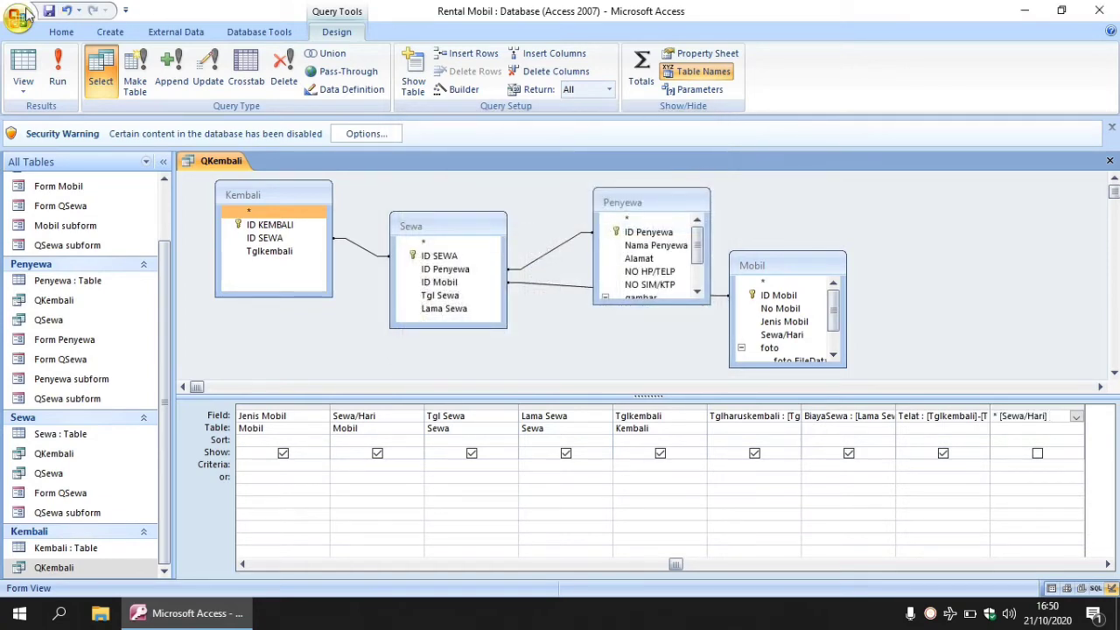
pyautogui.click(57, 78)
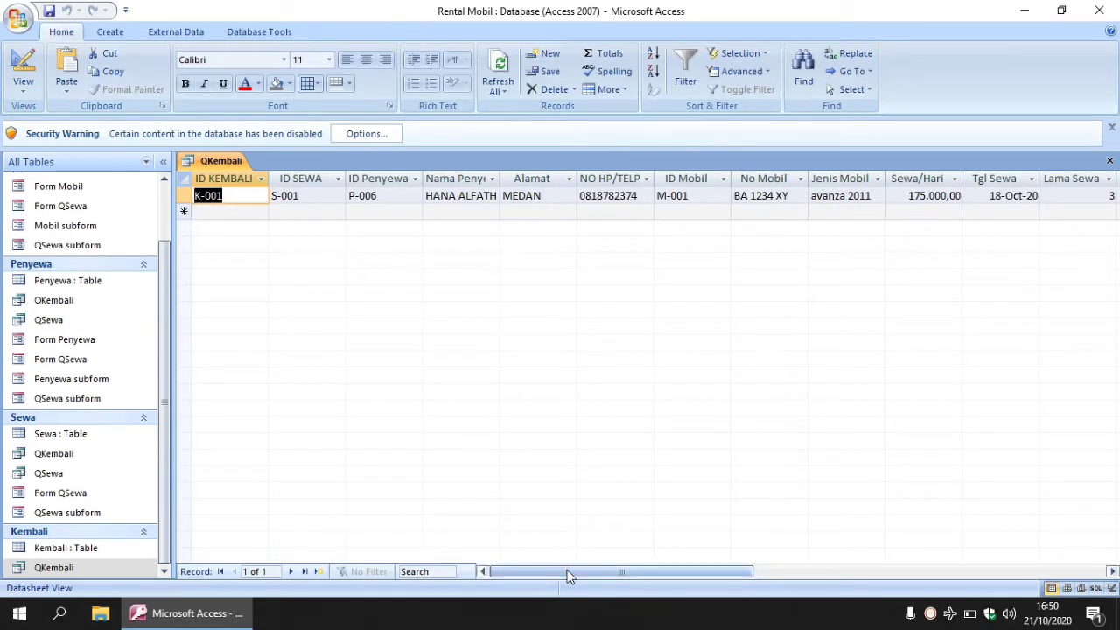
pyautogui.moveTo(566, 569); pyautogui.dragTo(717, 570)
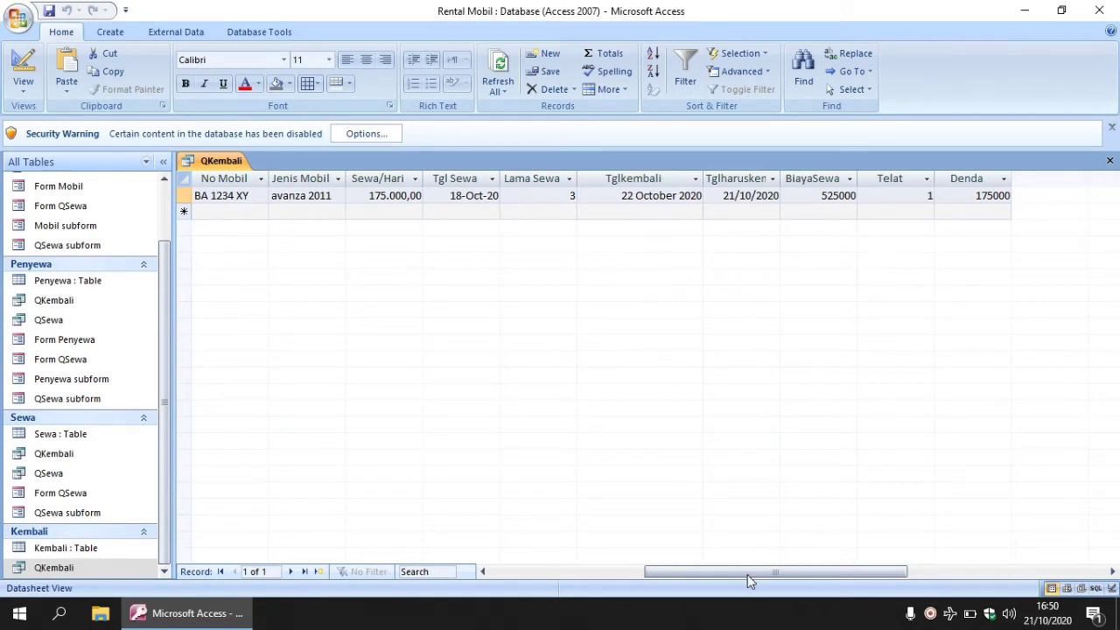
pyautogui.moveTo(741, 579); pyautogui.dragTo(570, 554)
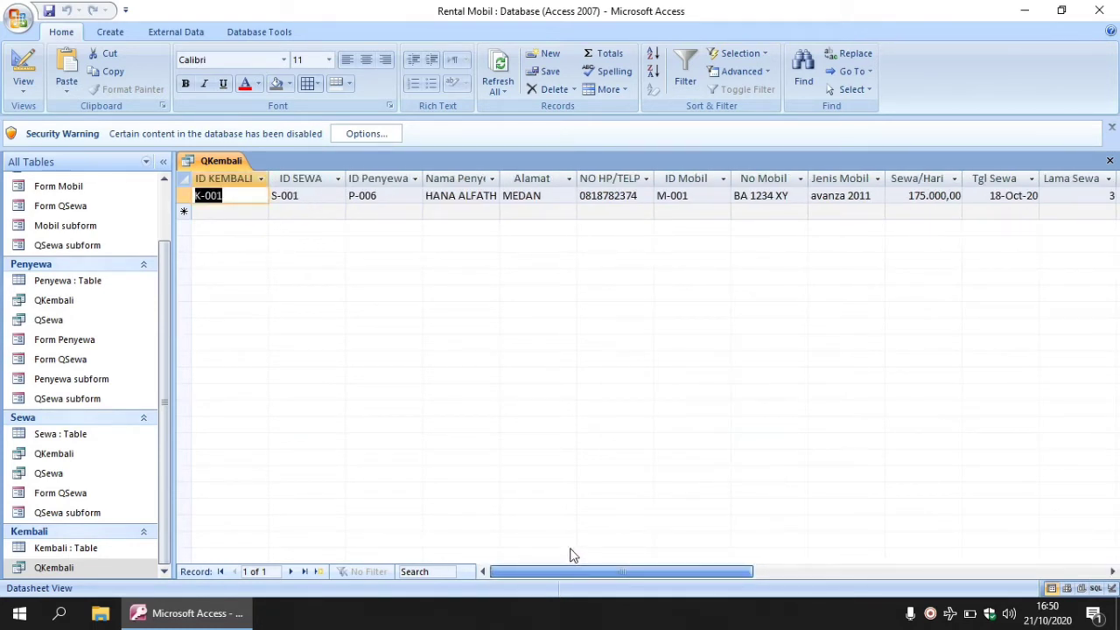
pyautogui.moveTo(573, 555); pyautogui.dragTo(700, 557)
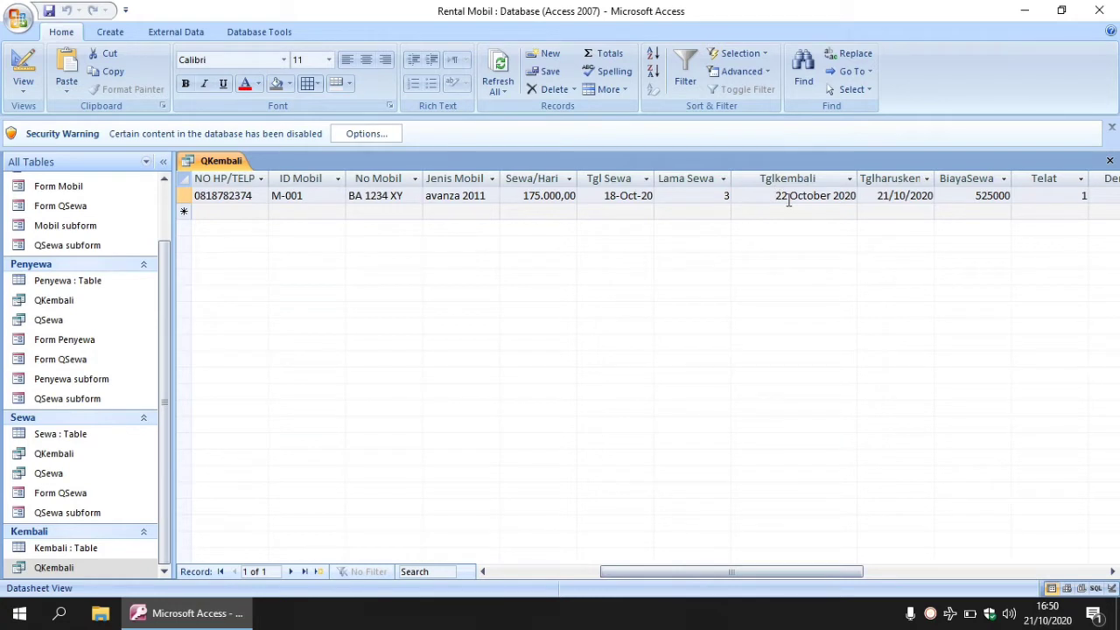
pyautogui.moveTo(818, 574); pyautogui.dragTo(838, 575)
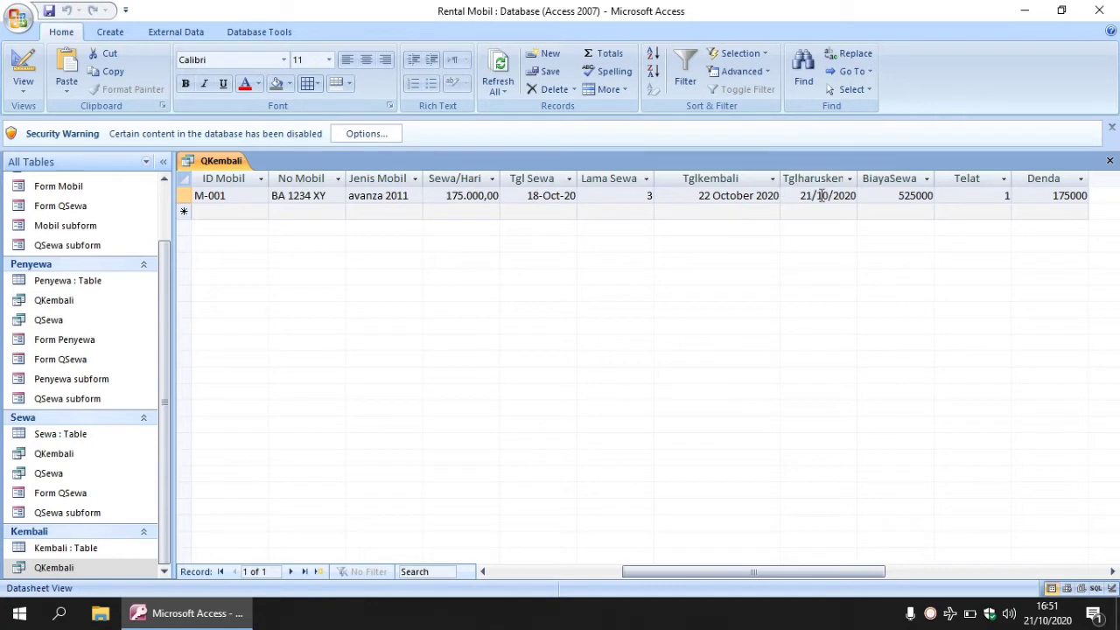
pyautogui.click(791, 195)
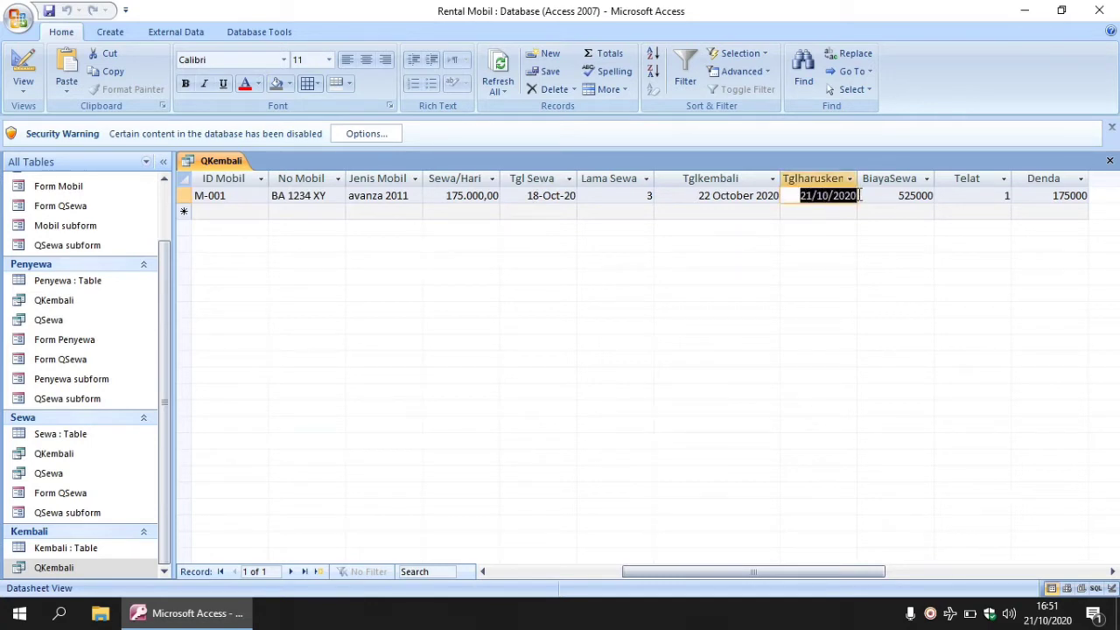
pyautogui.click(900, 196)
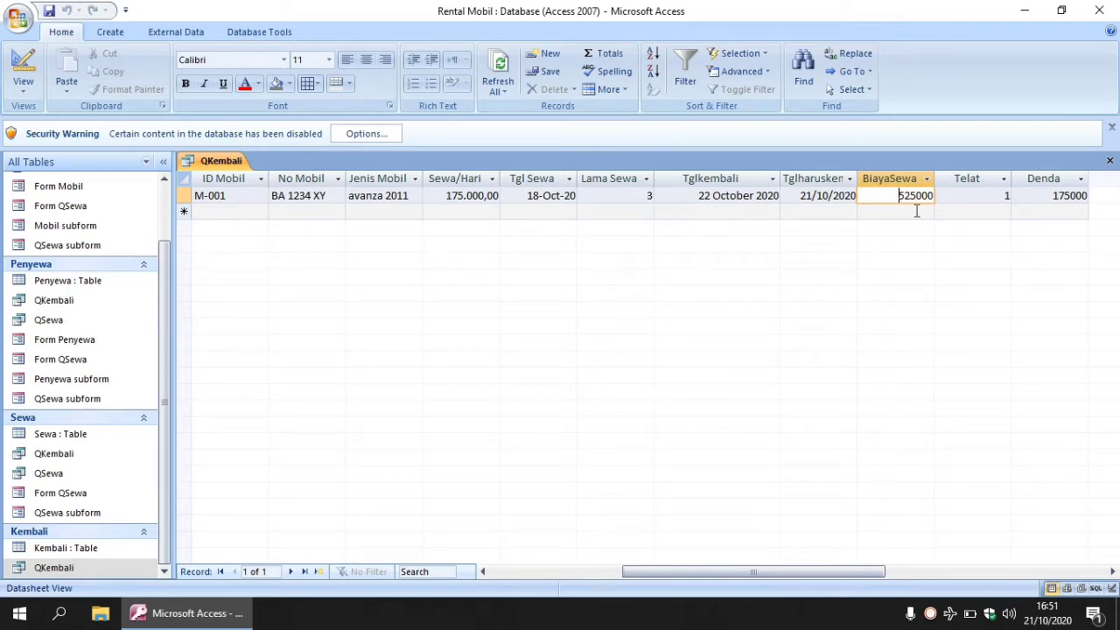
pyautogui.click(969, 198)
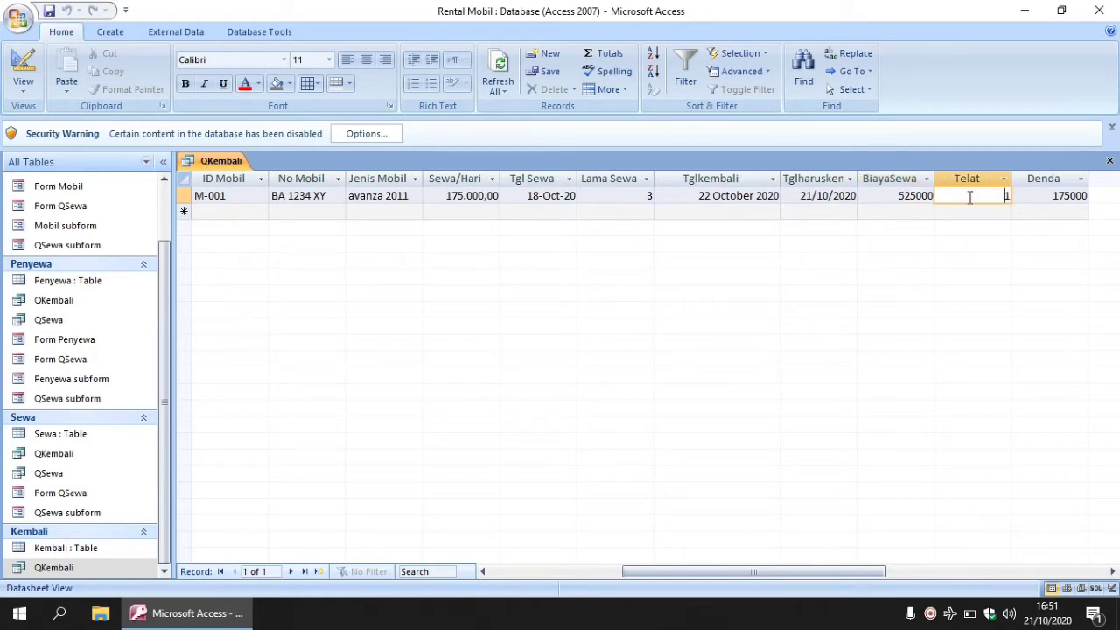
pyautogui.click(719, 194)
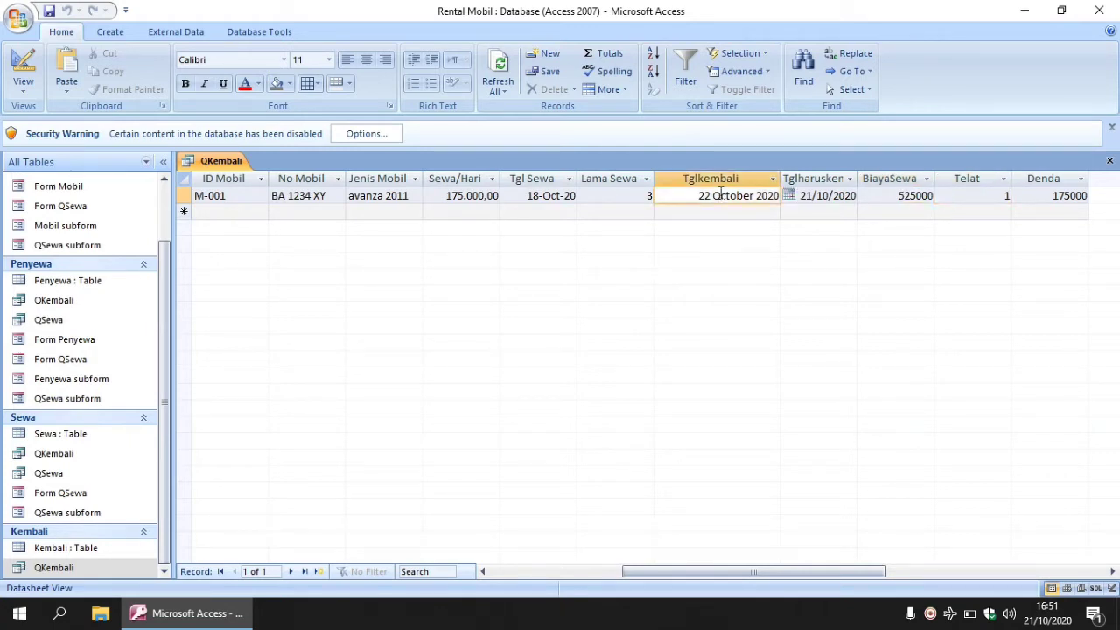
pyautogui.click(824, 196)
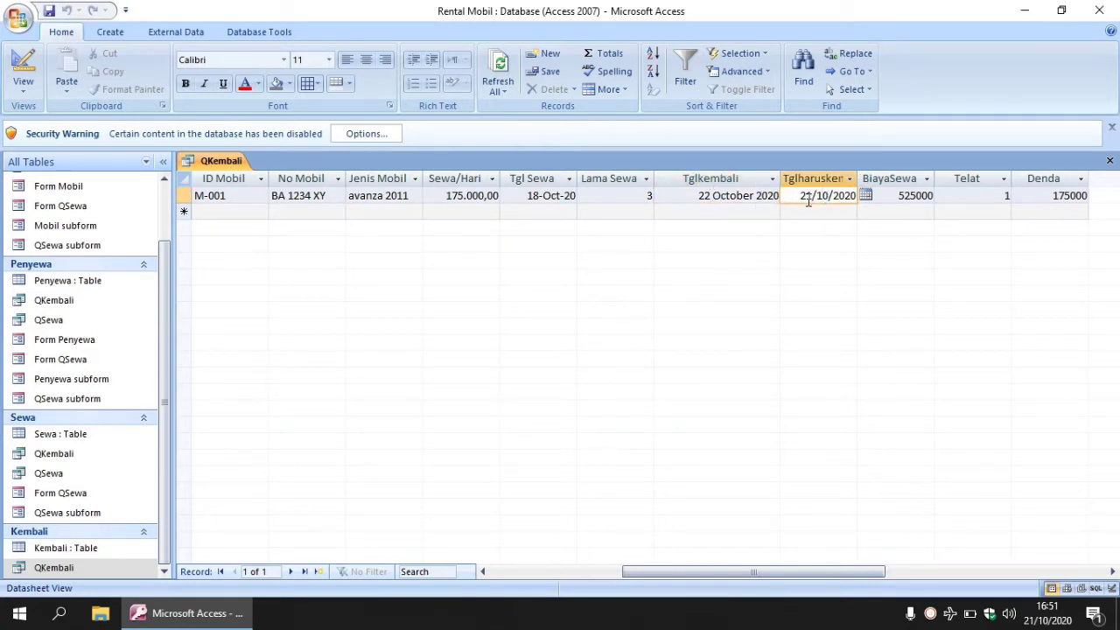
pyautogui.click(985, 196)
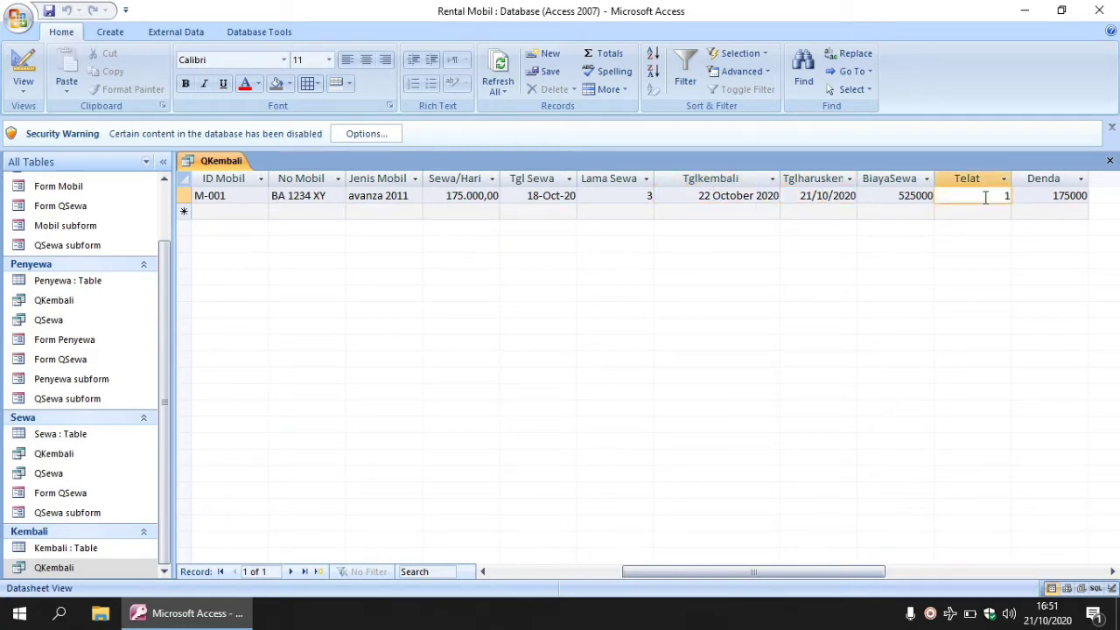
pyautogui.click(1033, 196)
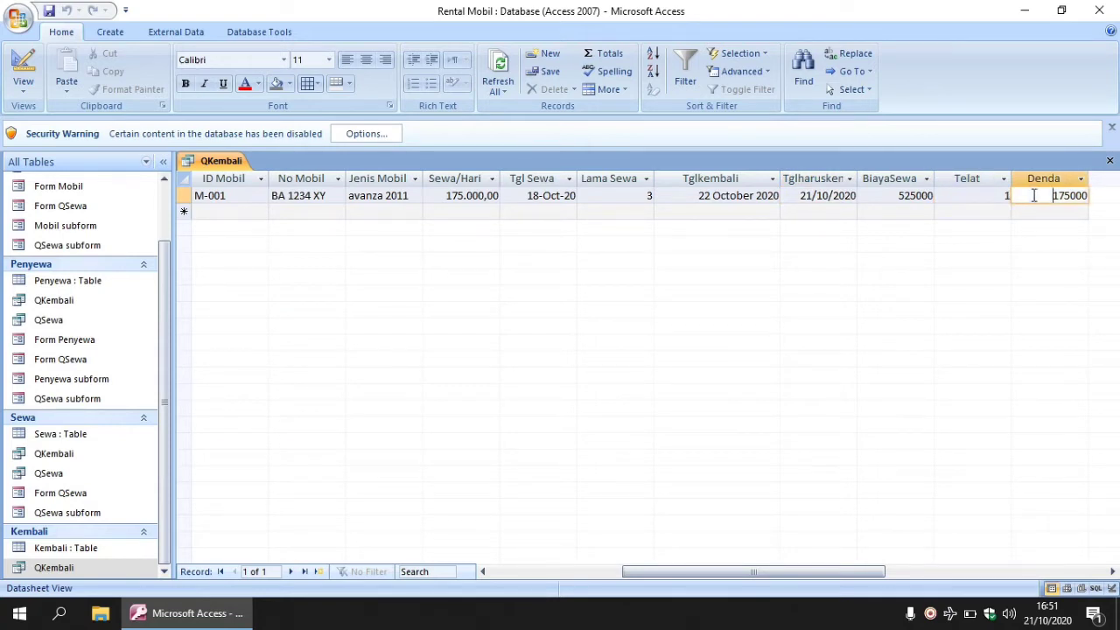
pyautogui.click(964, 196)
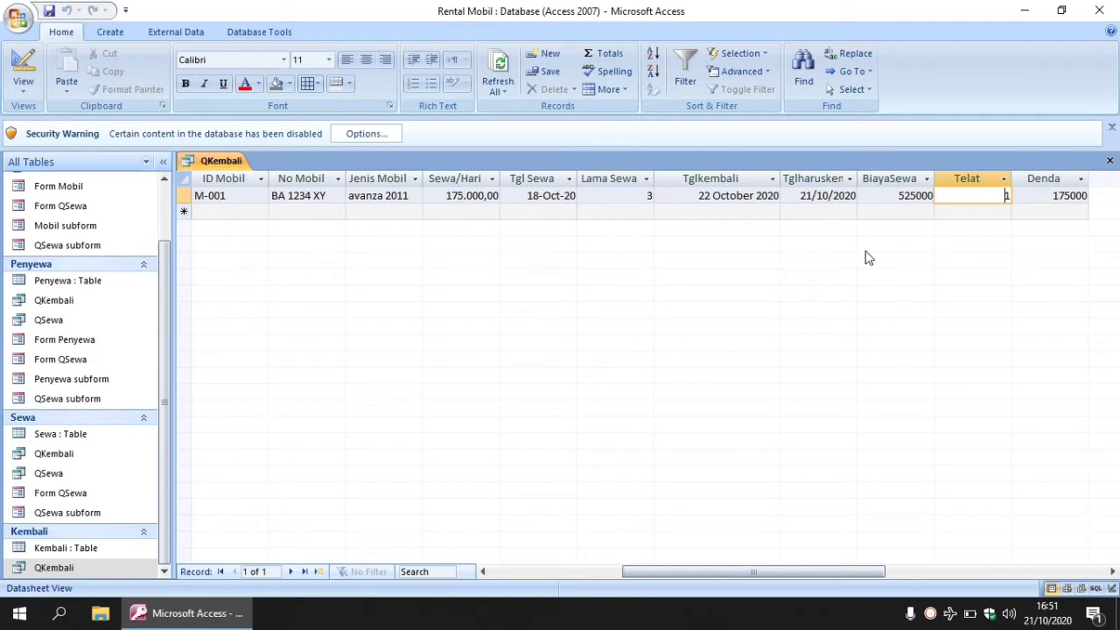
pyautogui.click(1046, 196)
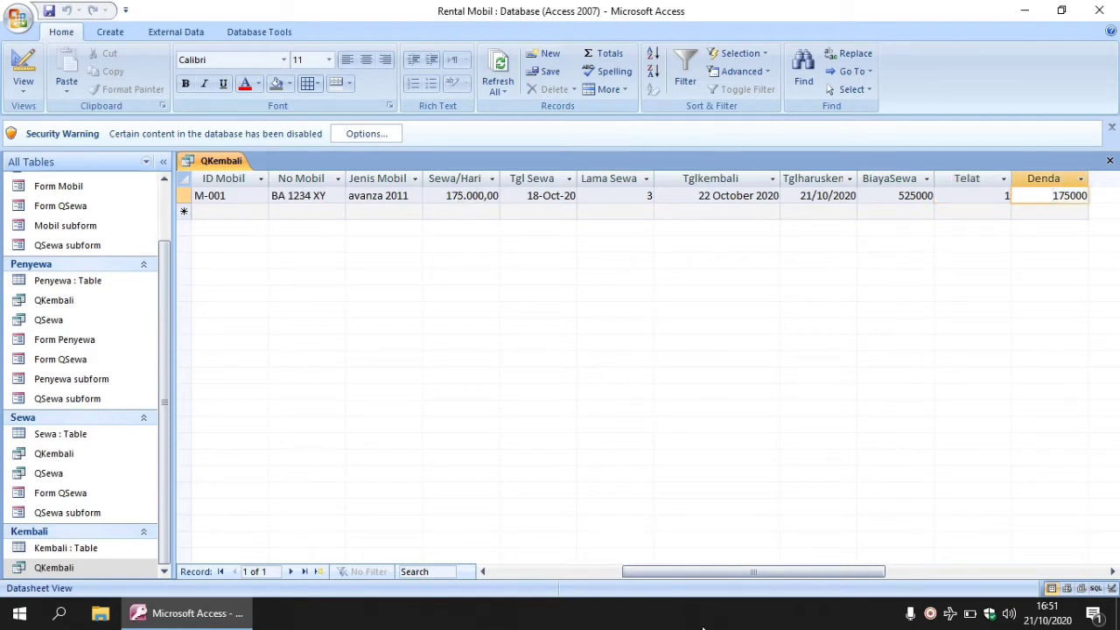
pyautogui.moveTo(730, 570); pyautogui.dragTo(577, 569)
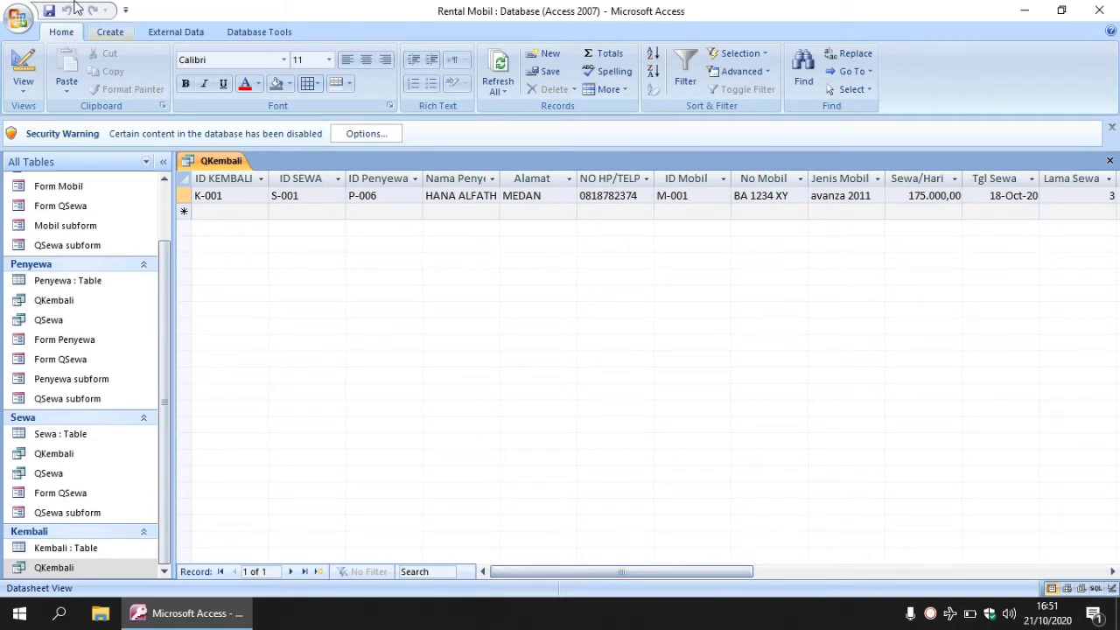
# Close the QKembali datasheet and start the Form Wizard from Create > More Forms.
pyautogui.click(1109, 161)
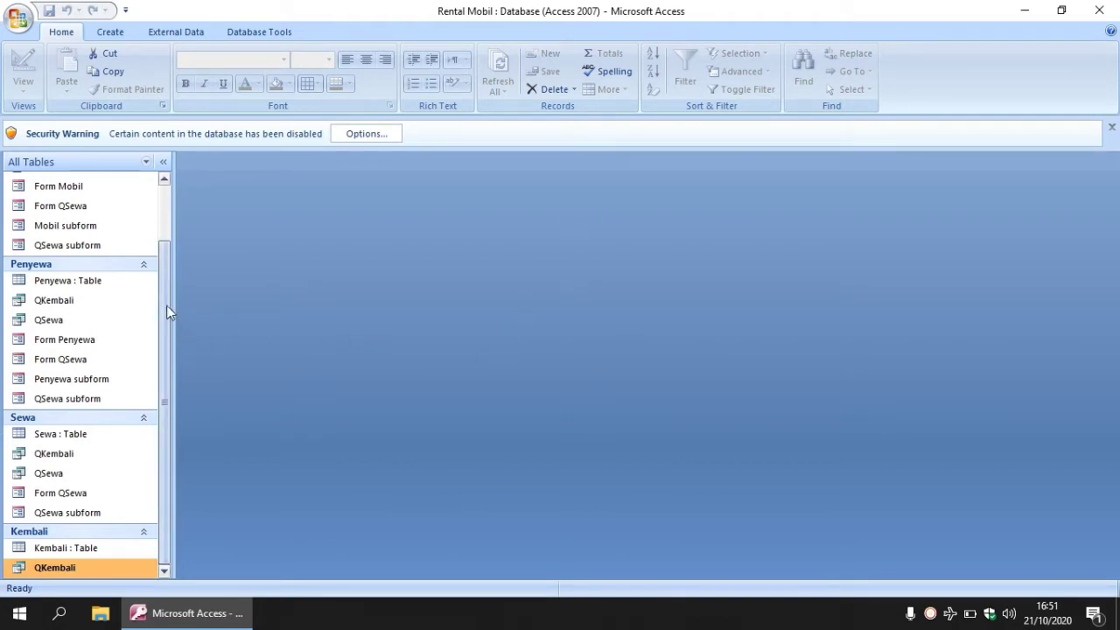
pyautogui.click(110, 35)
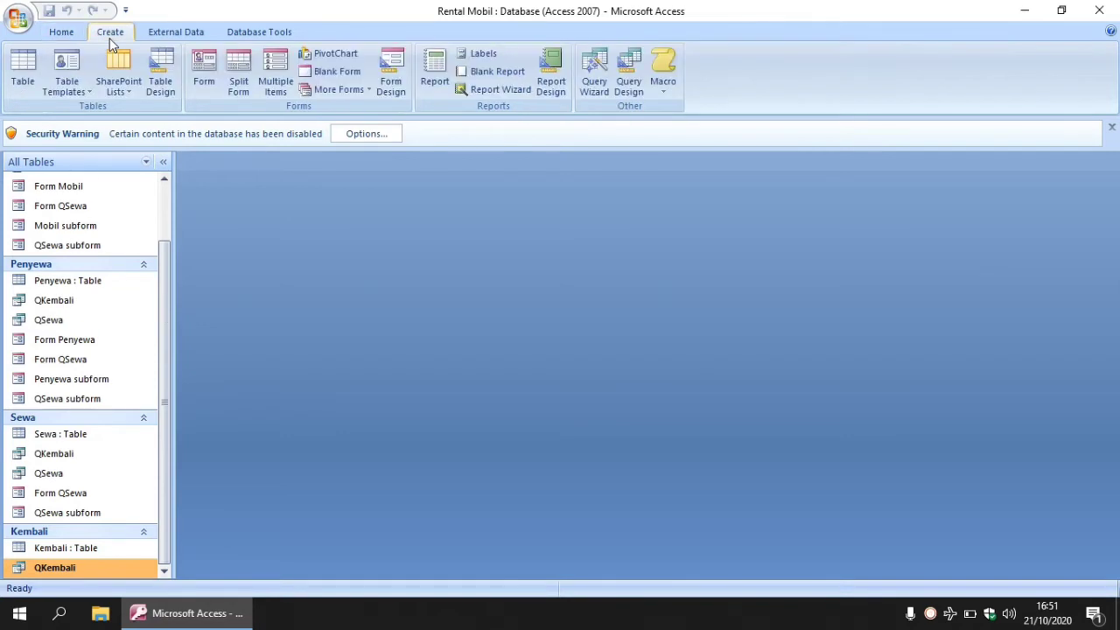
pyautogui.click(371, 91)
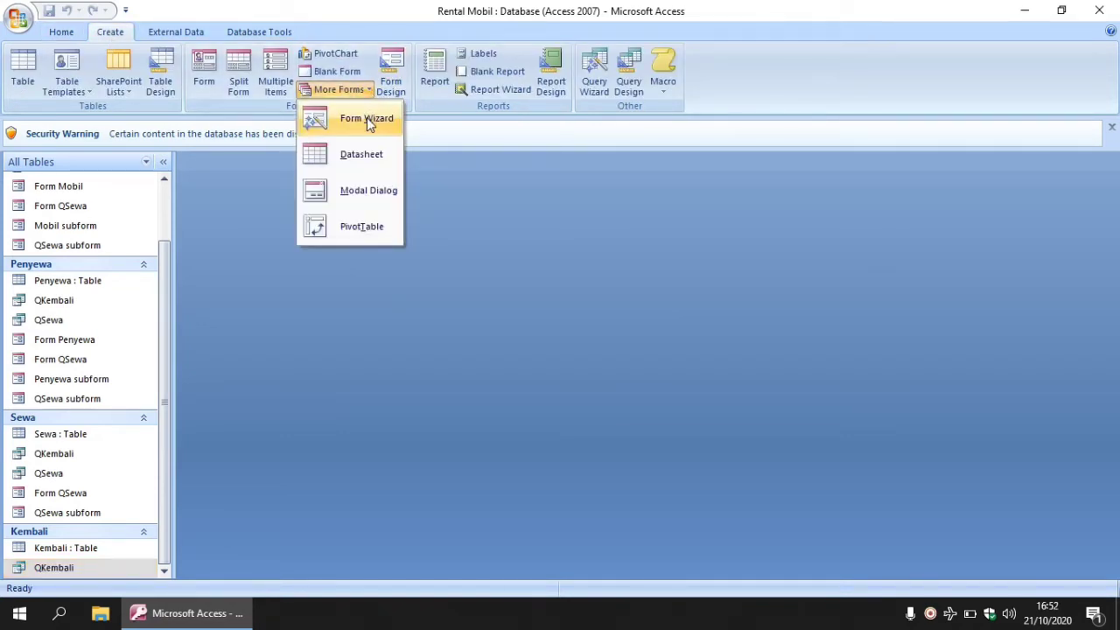
pyautogui.click(368, 122)
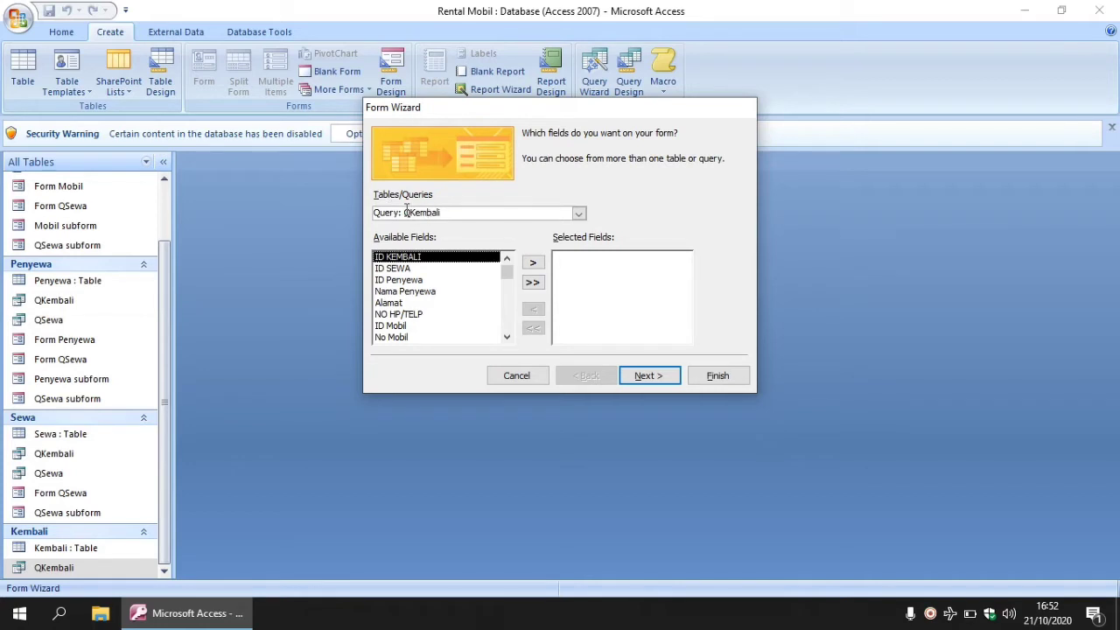
# Add all QKembali fields, keep Columnar layout and default style, and title the form 'Form QKembali'.
pyautogui.click(532, 282)
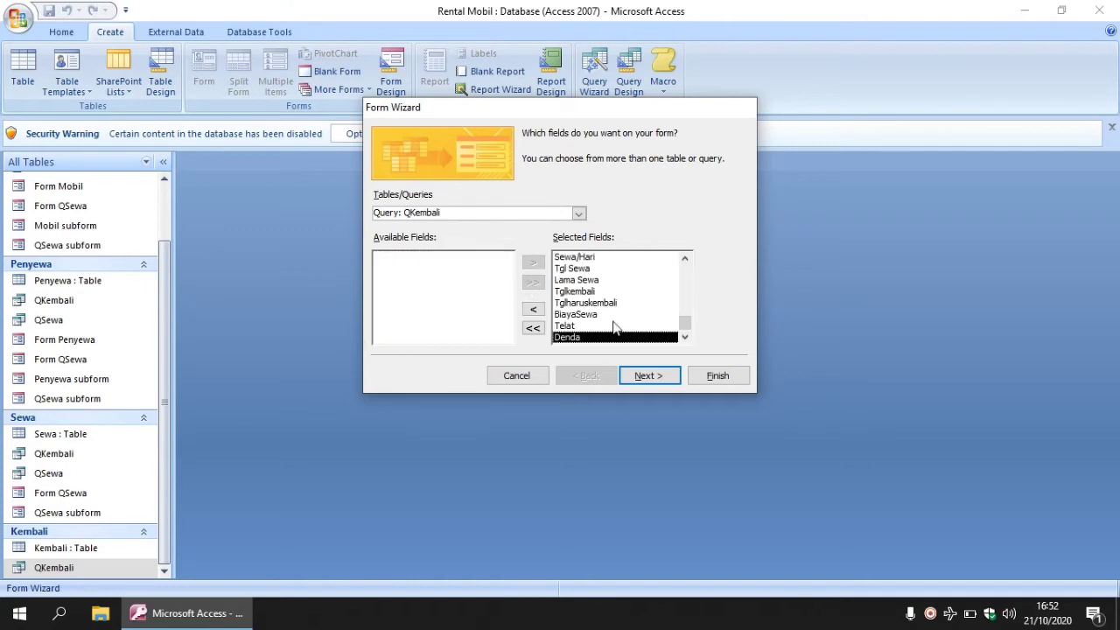
pyautogui.click(640, 378)
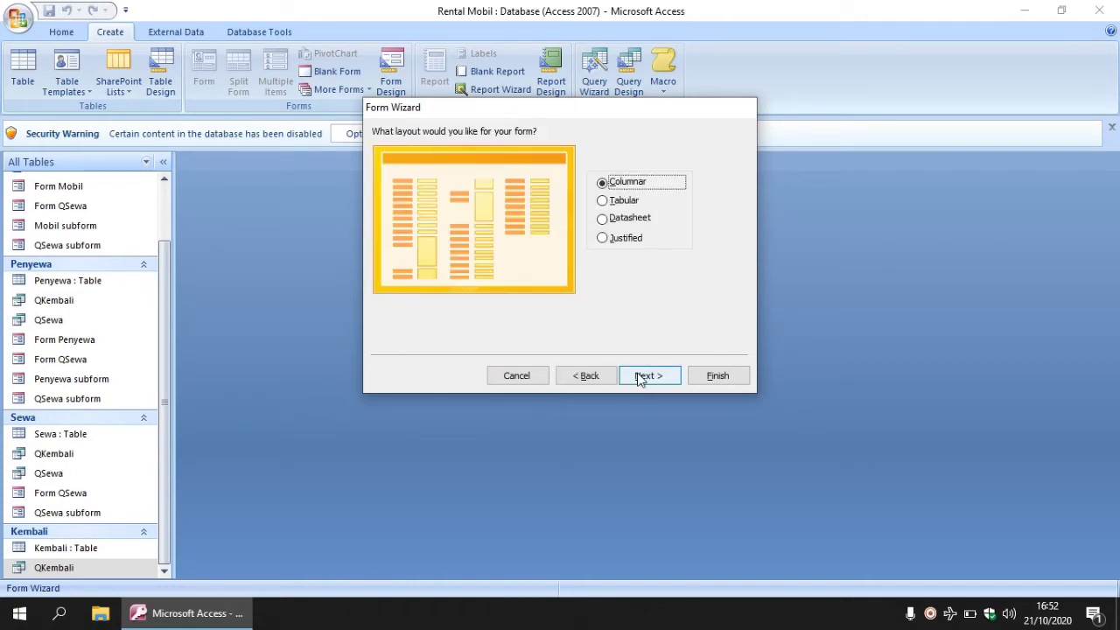
pyautogui.click(640, 378)
pyautogui.click(639, 378)
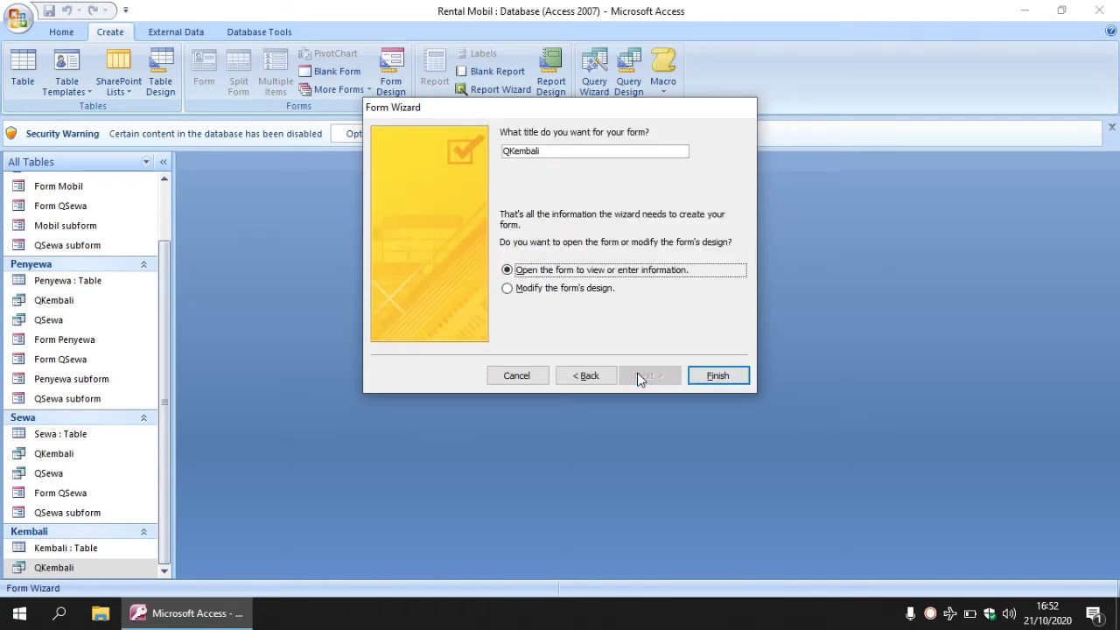
pyautogui.click(505, 151)
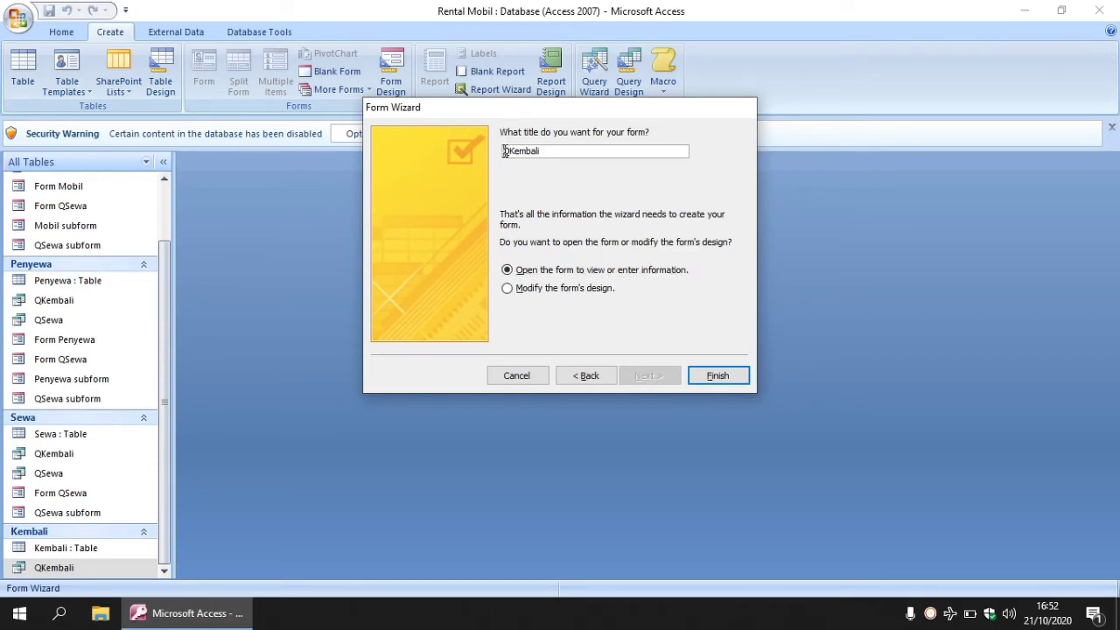
pyautogui.write('Form')
pyautogui.click(717, 375)
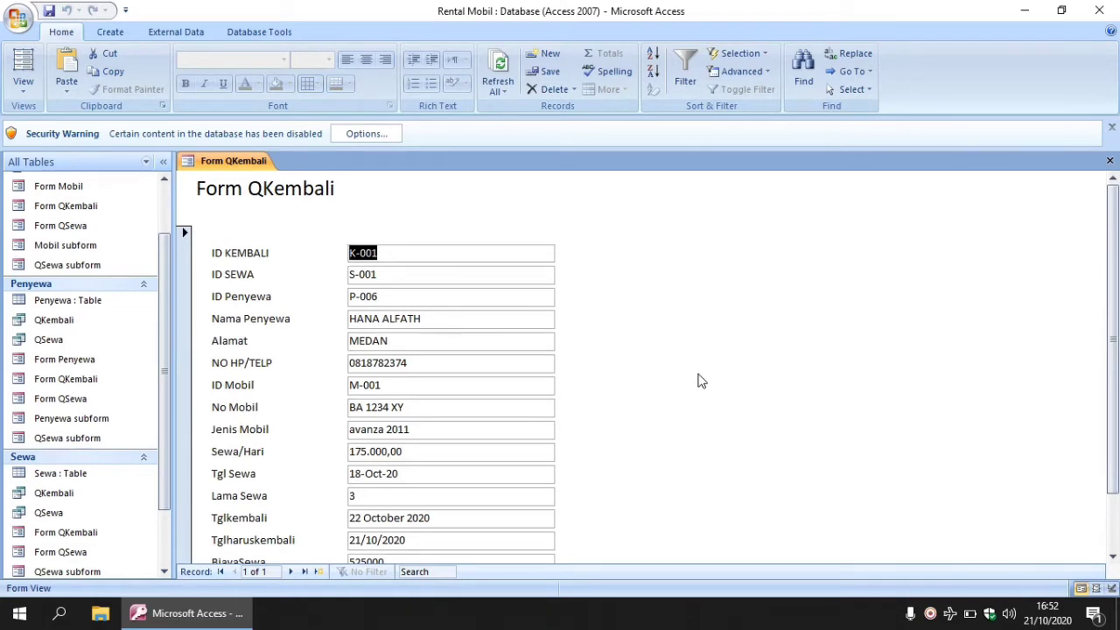
# Open Form QKembali in Design View from the Navigation Pane.
pyautogui.rightClick(75, 540)
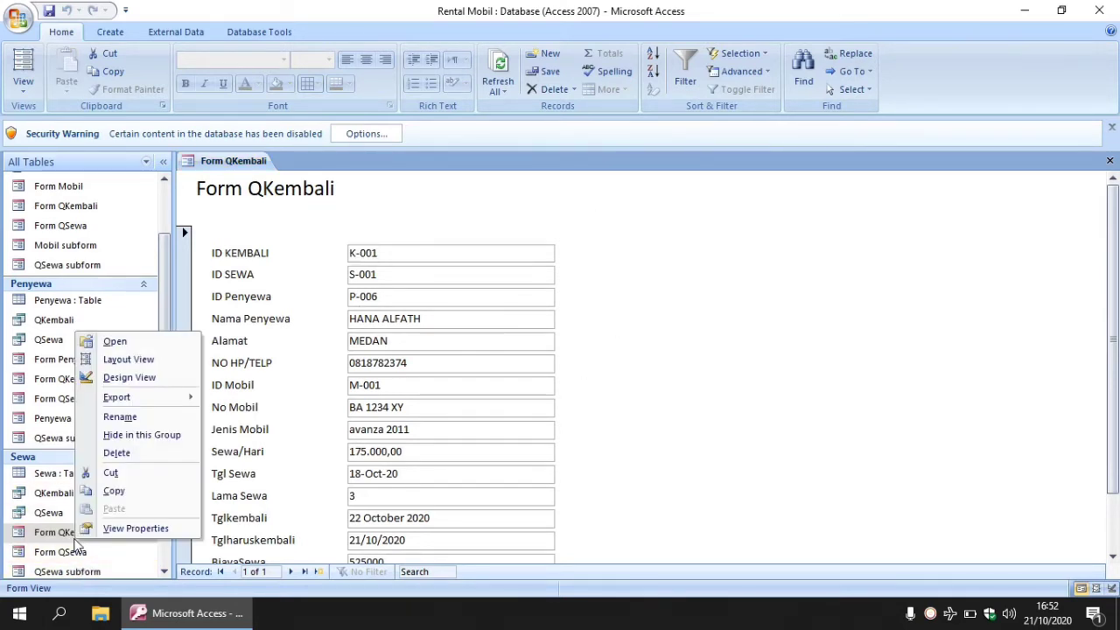
pyautogui.click(141, 378)
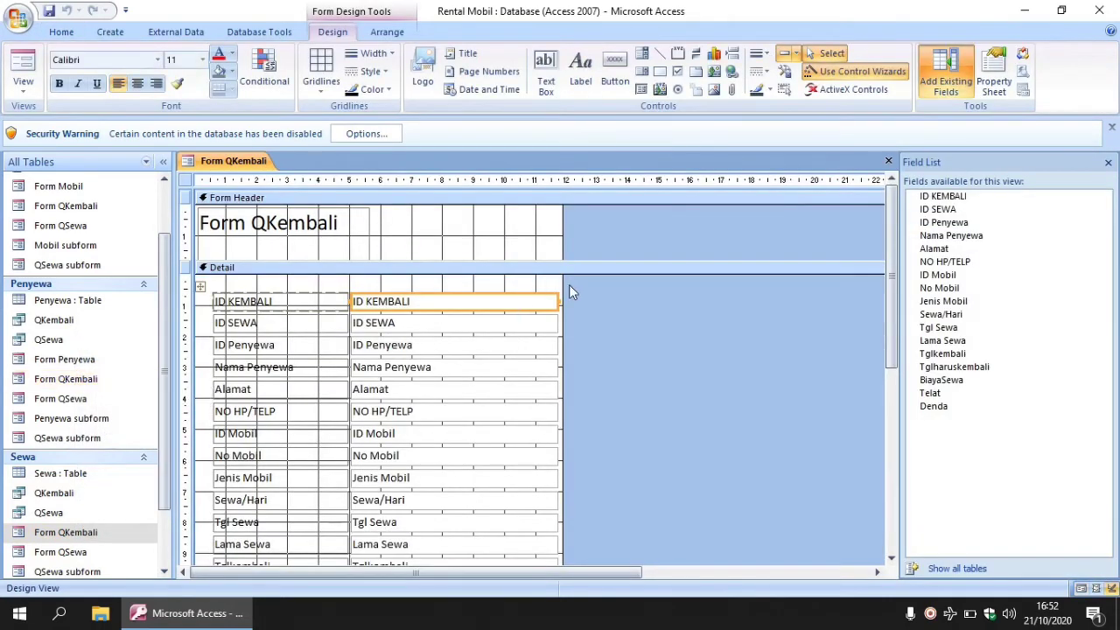
# Widen the form and replace the header title with a RENTAL MOBIL label carrying the company name.
pyautogui.moveTo(564, 285); pyautogui.dragTo(864, 297)
pyautogui.click(368, 239)
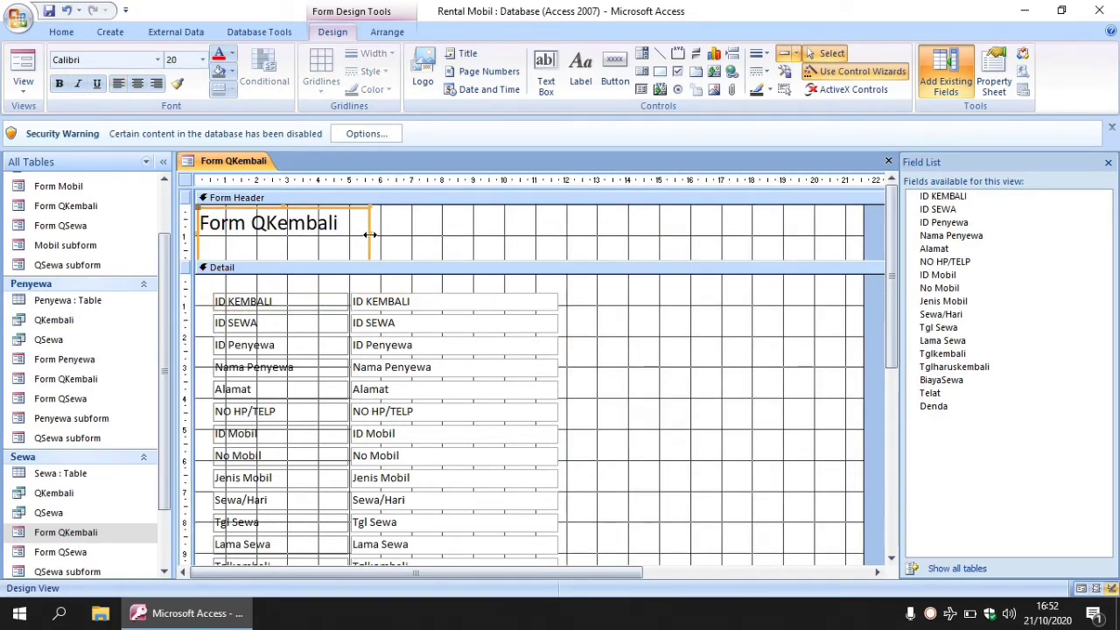
pyautogui.press('Delete')
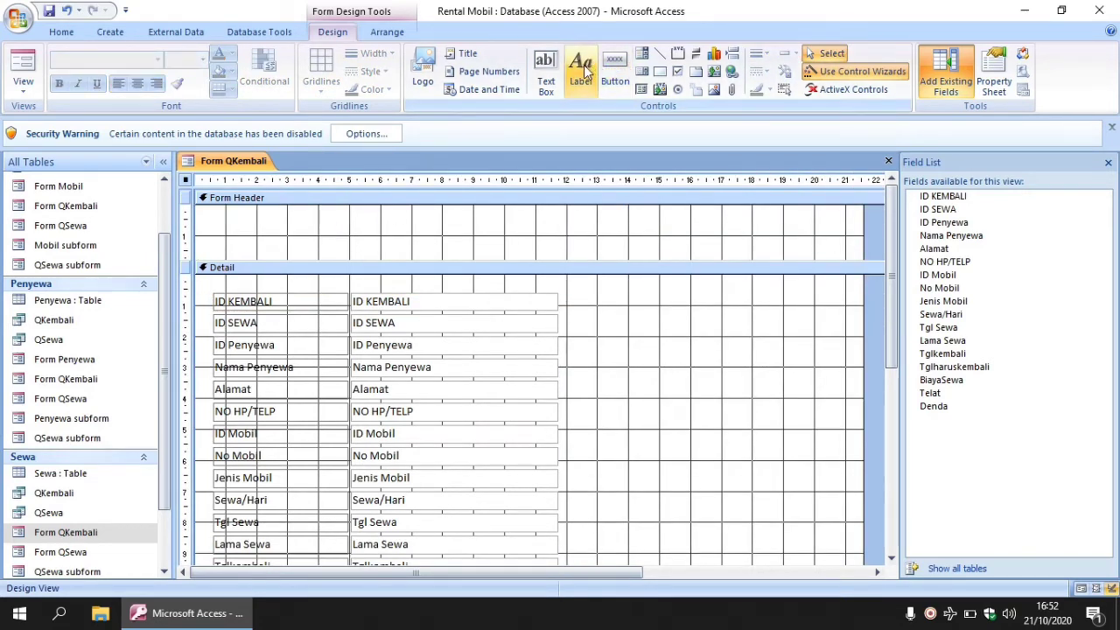
pyautogui.click(581, 70)
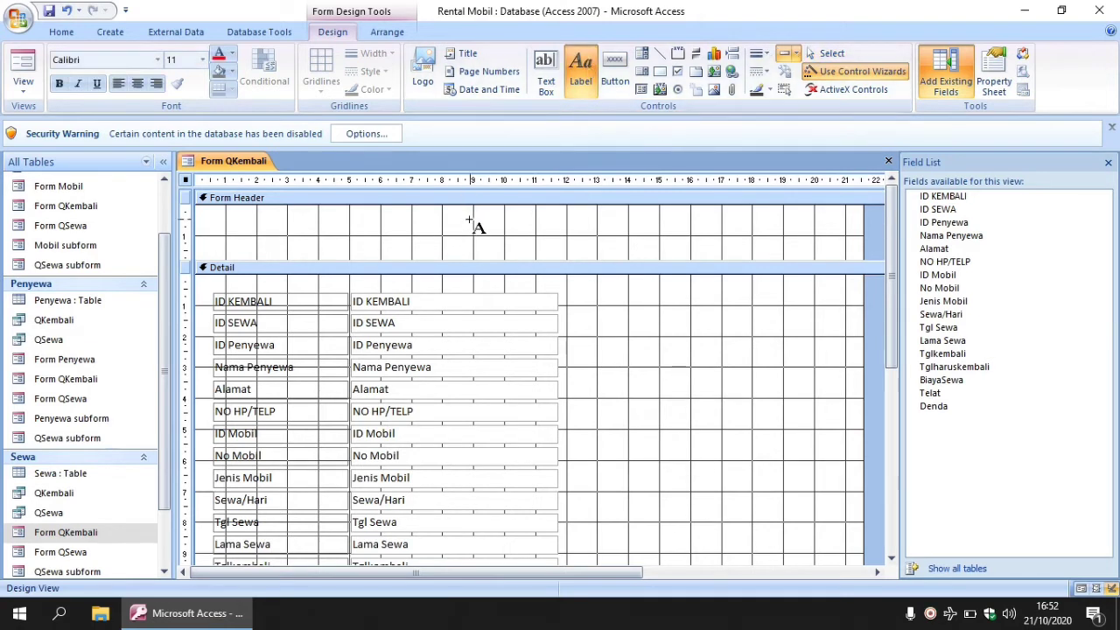
pyautogui.press('Escape')
pyautogui.press('capslock')
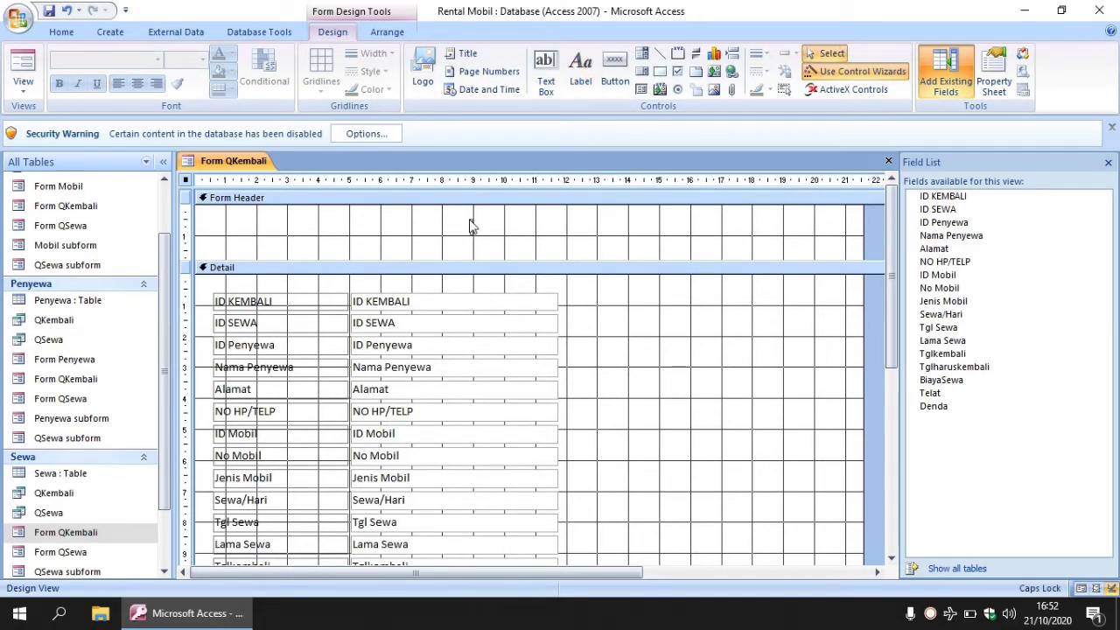
pyautogui.click(469, 226)
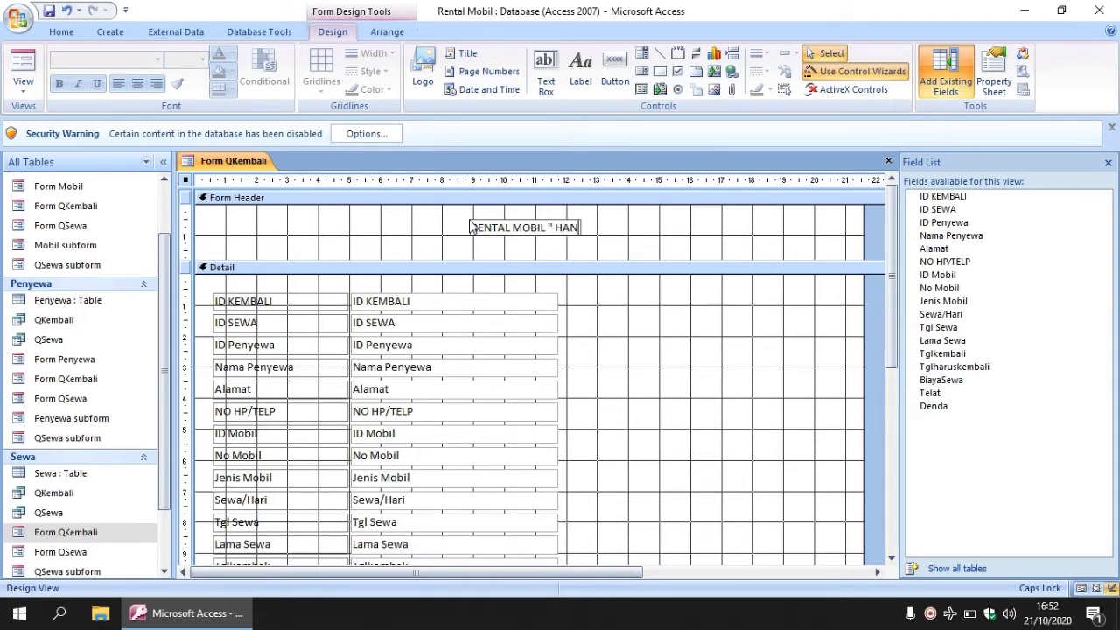
# Add an address label under the title and make the Form Header taller.
pyautogui.click(580, 70)
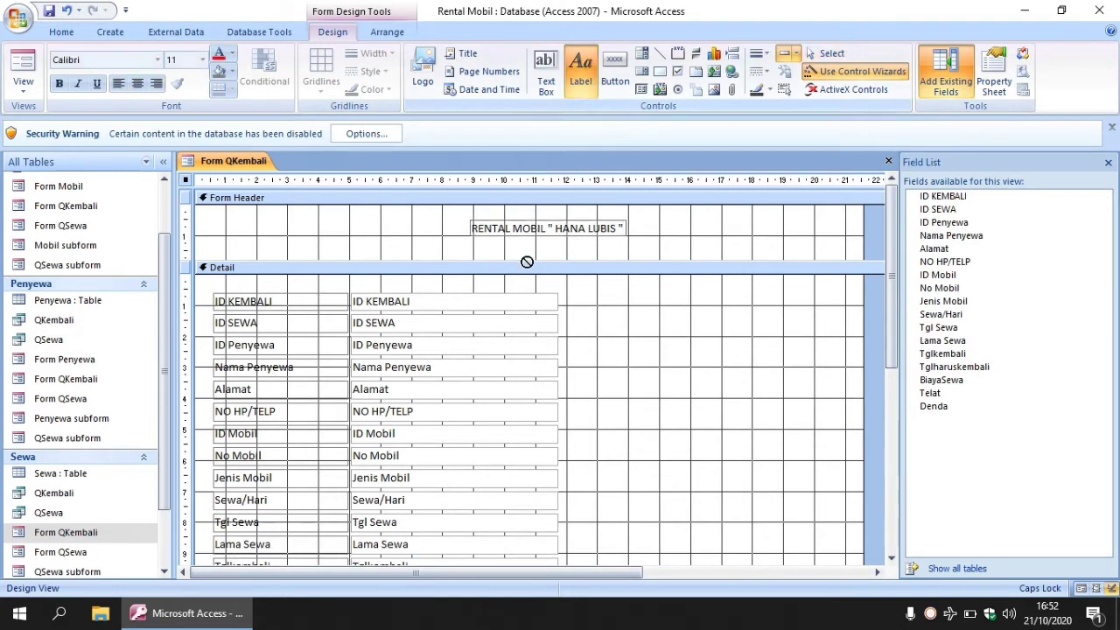
pyautogui.press('Escape')
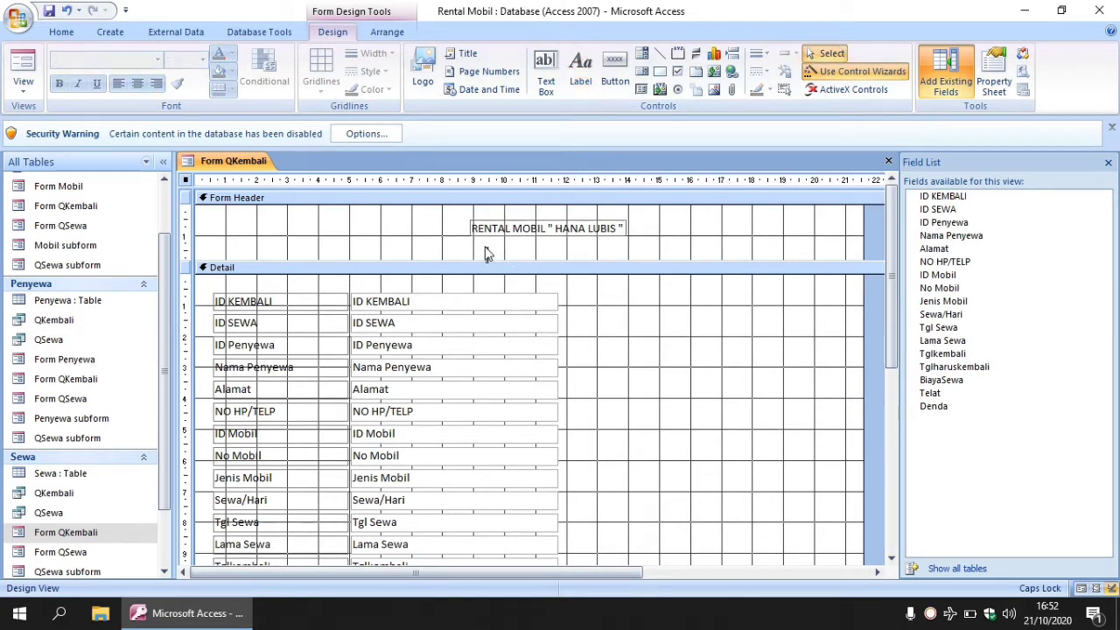
pyautogui.click(488, 253)
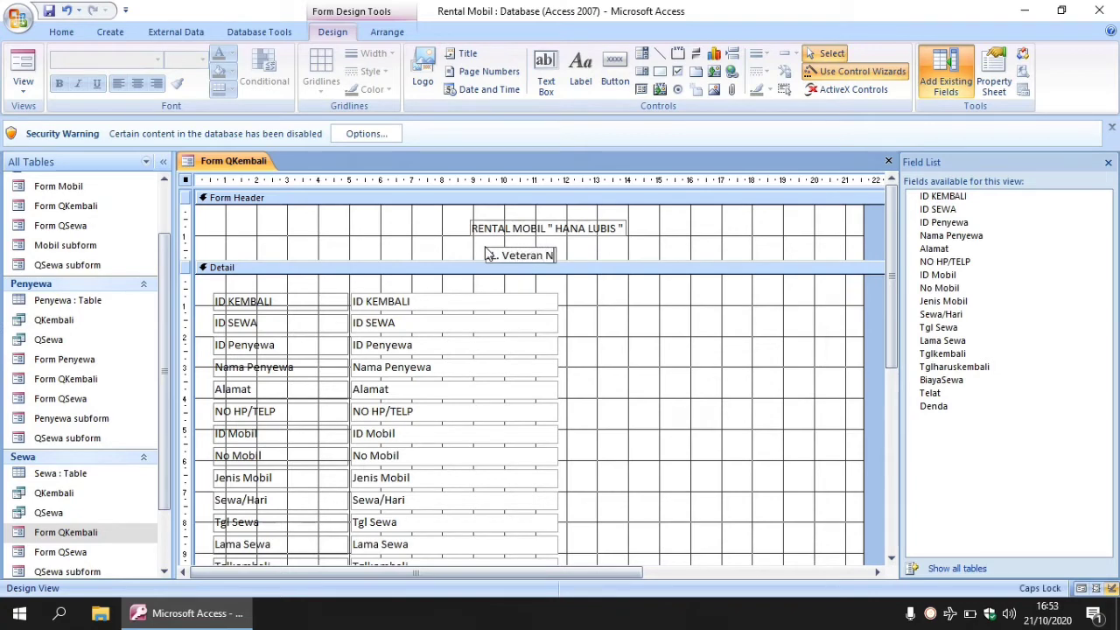
pyautogui.press('capslock')
pyautogui.press('capslock')
pyautogui.moveTo(590, 266); pyautogui.dragTo(591, 303)
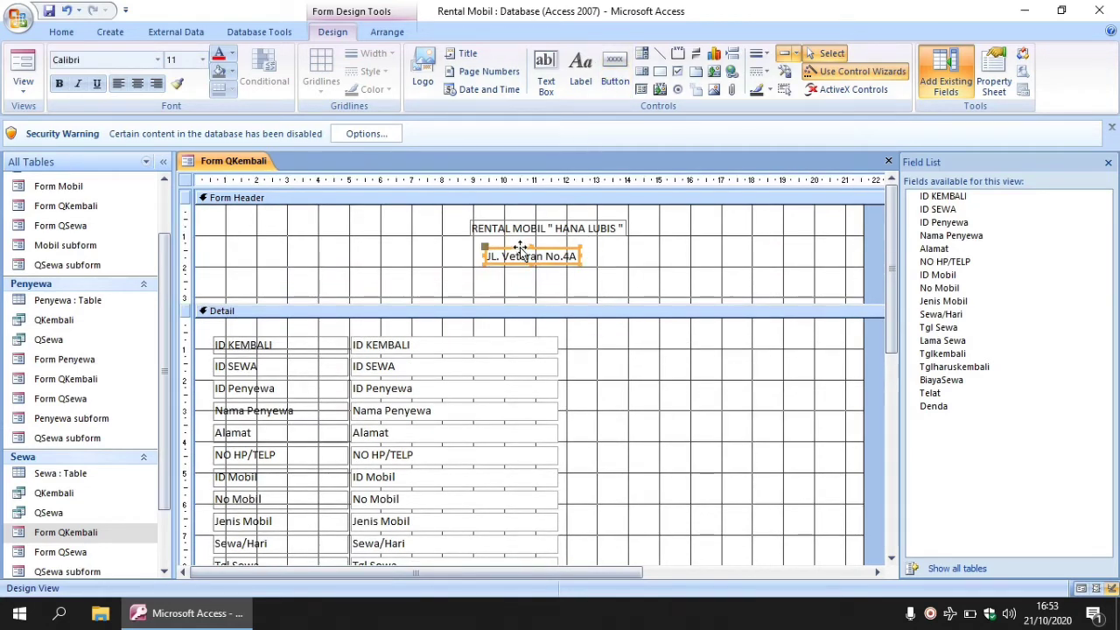
pyautogui.moveTo(518, 254); pyautogui.dragTo(520, 241)
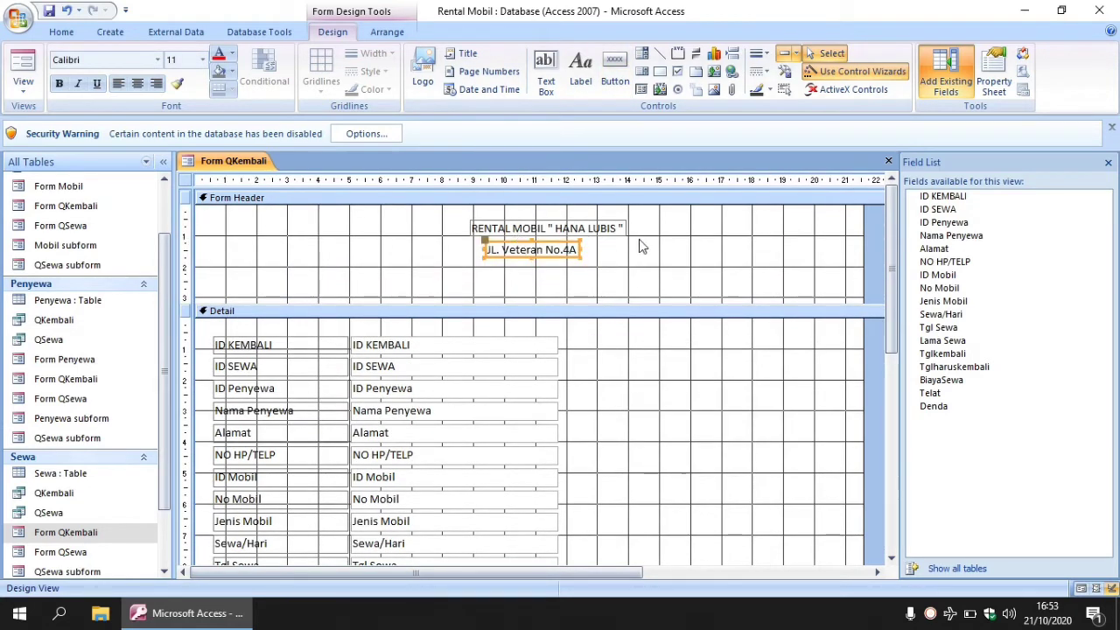
# Add a 'DATA PENGEMBALIAN MOBIL' label below the address and nudge it left.
pyautogui.click(580, 70)
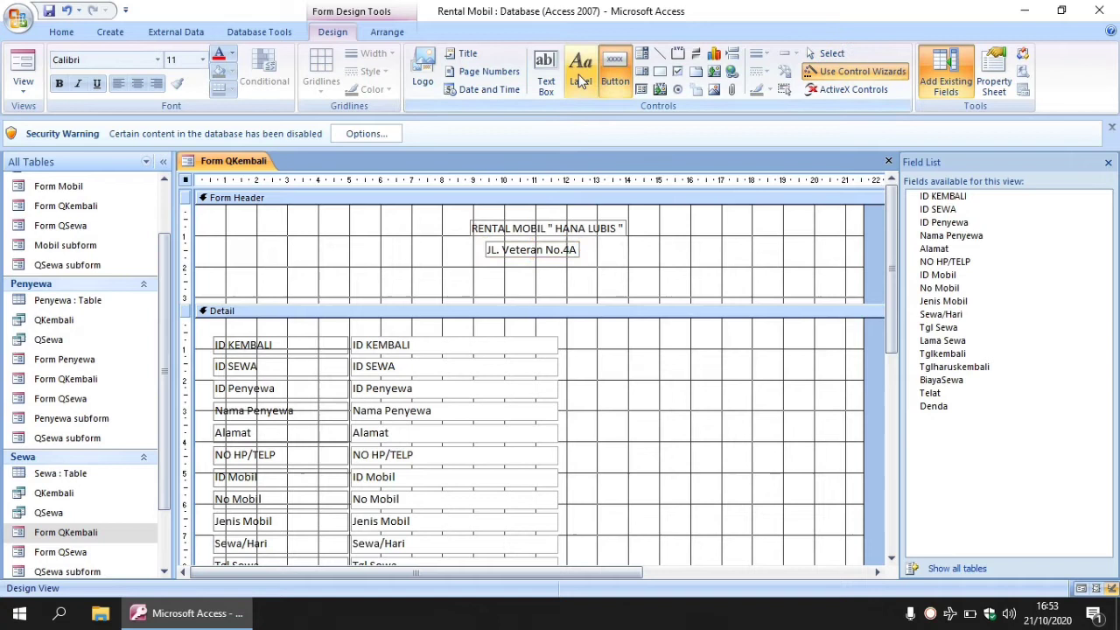
pyautogui.click(493, 271)
pyautogui.press('capslock')
pyautogui.write('DATA')
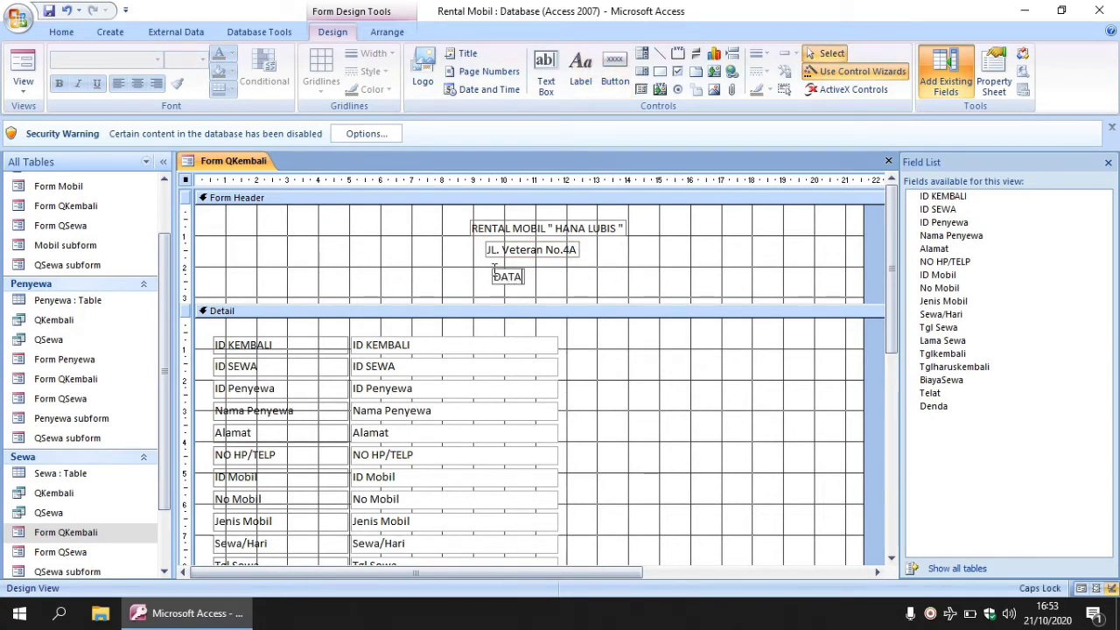
pyautogui.write(' PENGEMBALIAN')
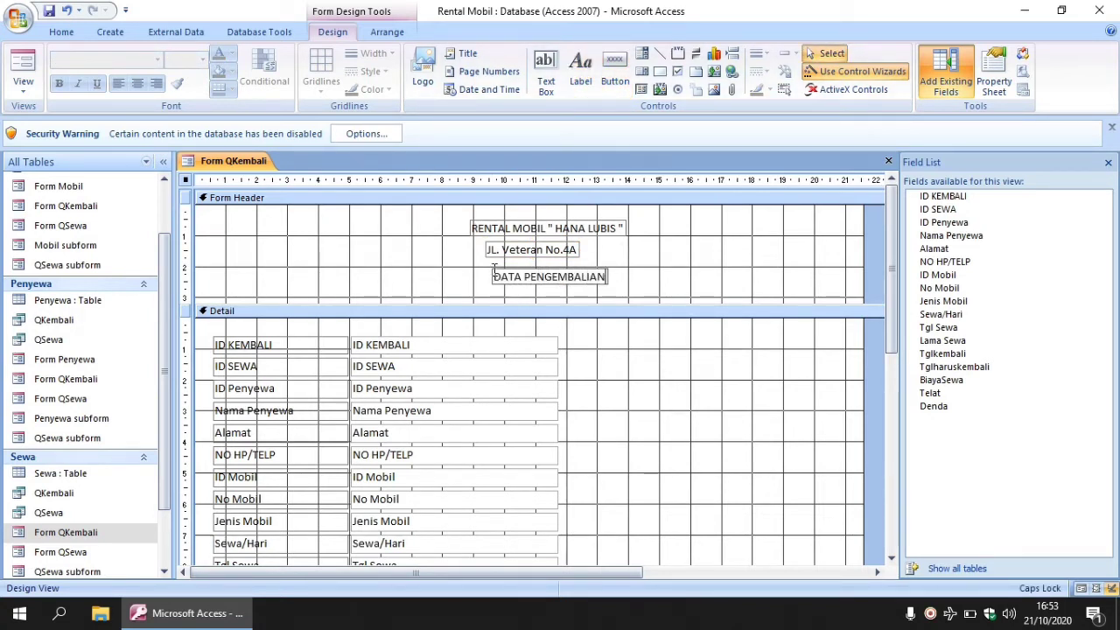
pyautogui.write(' MOBIL')
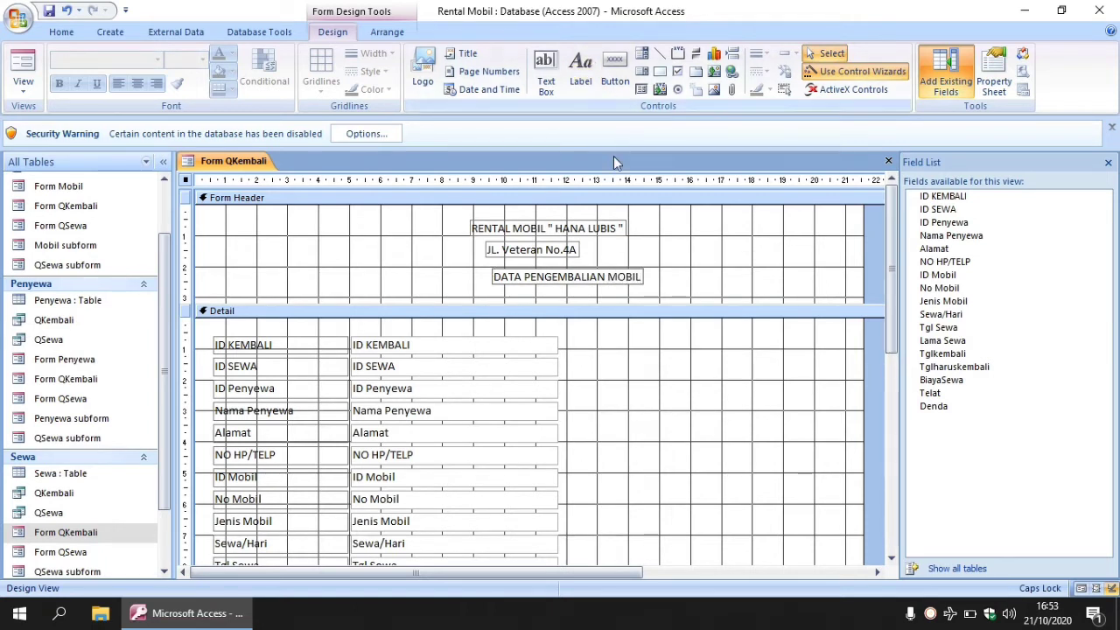
pyautogui.press('Return')
pyautogui.moveTo(598, 271)
pyautogui.mouseDown()
pyautogui.moveTo(576, 278)
pyautogui.moveTo(577, 268)
pyautogui.mouseUp()
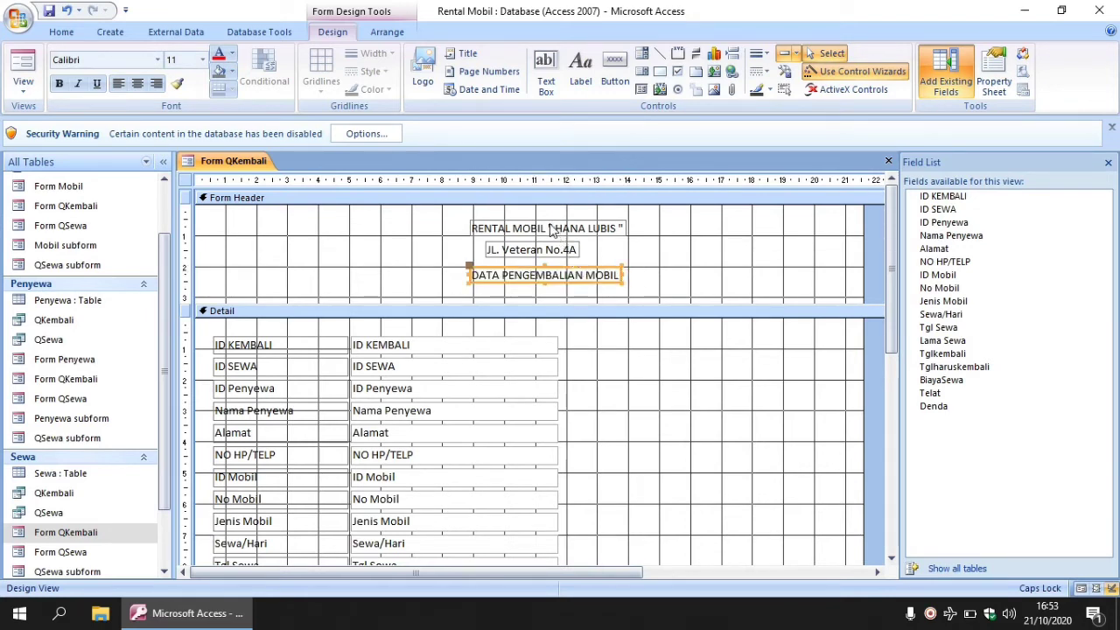
# Format the title label as Arial Black 16 pt, enlarge it, centre it and move it left.
pyautogui.doubleClick(556, 229)
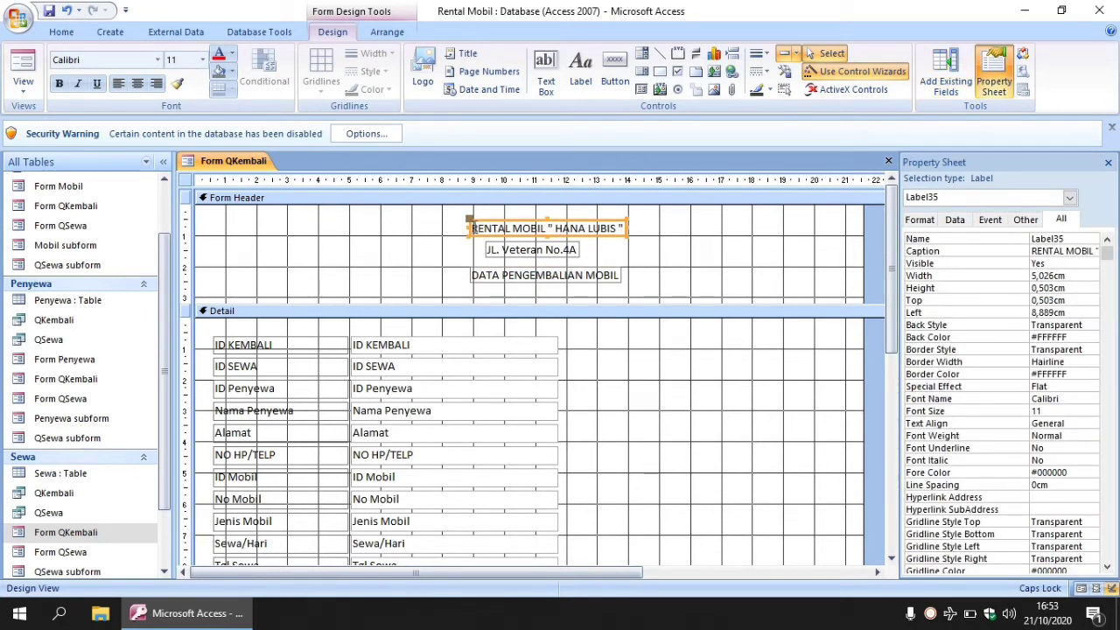
pyautogui.moveTo(470, 226); pyautogui.dragTo(626, 229)
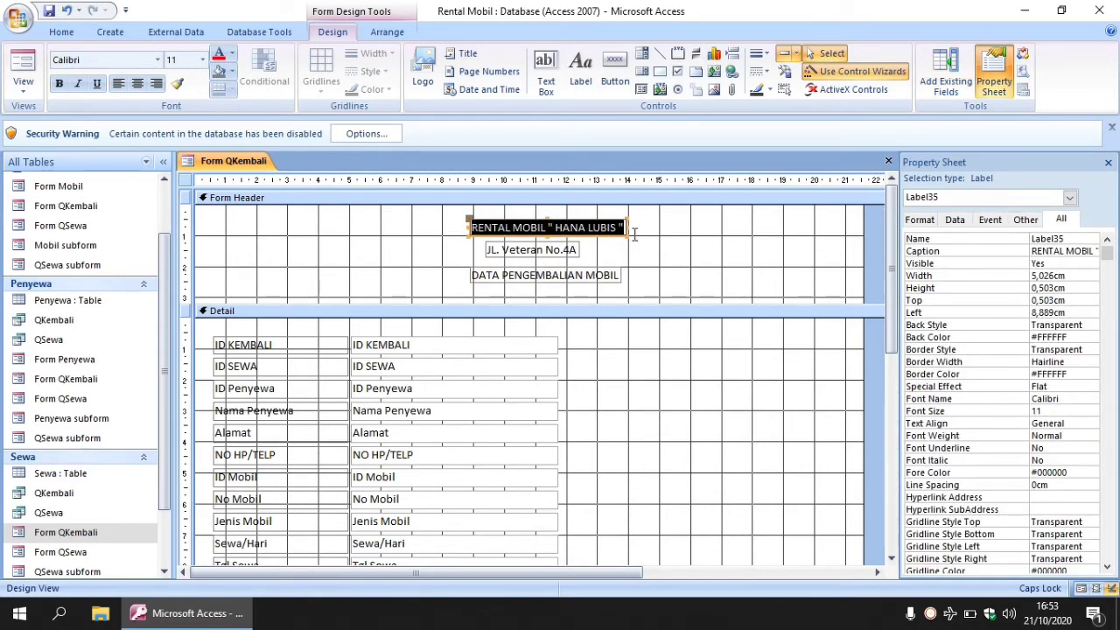
pyautogui.click(158, 60)
pyautogui.scroll(3, 181, 154)
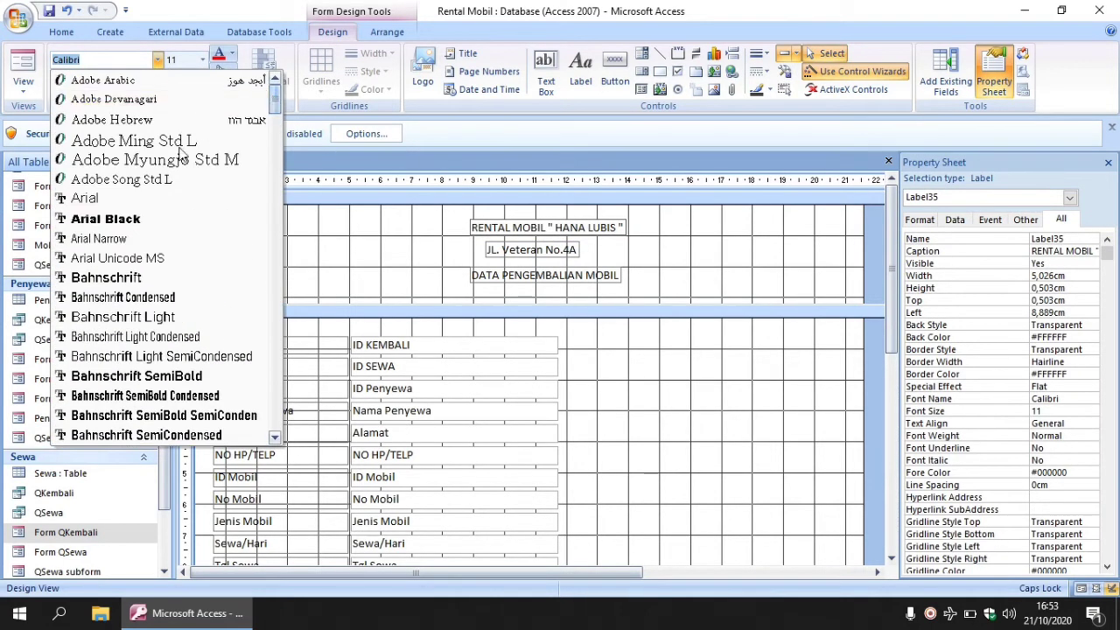
pyautogui.click(105, 219)
pyautogui.click(203, 59)
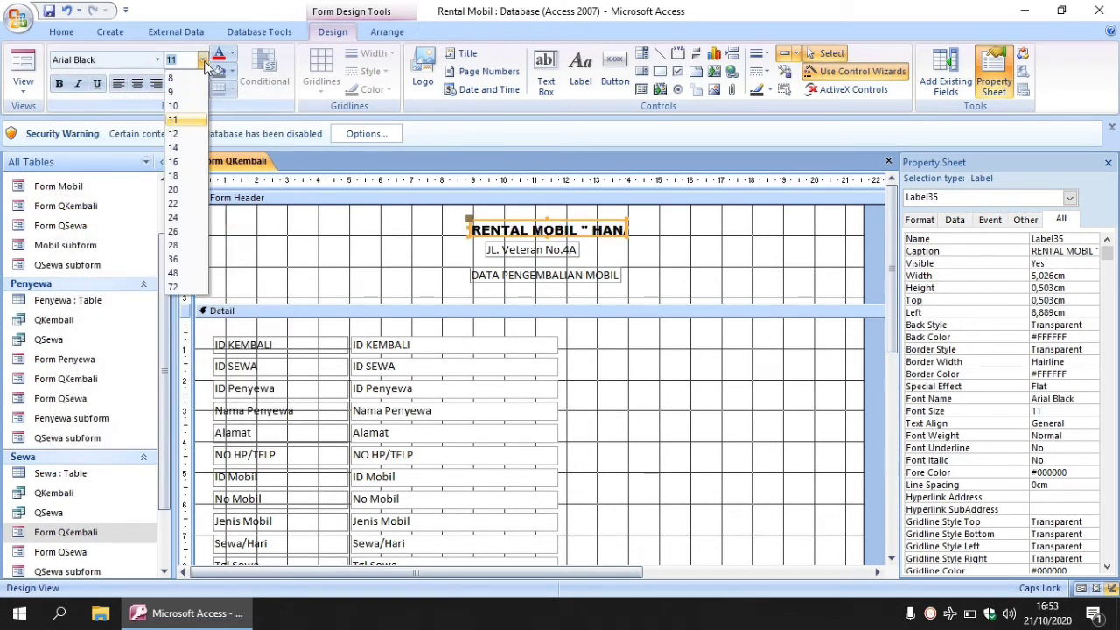
pyautogui.click(173, 161)
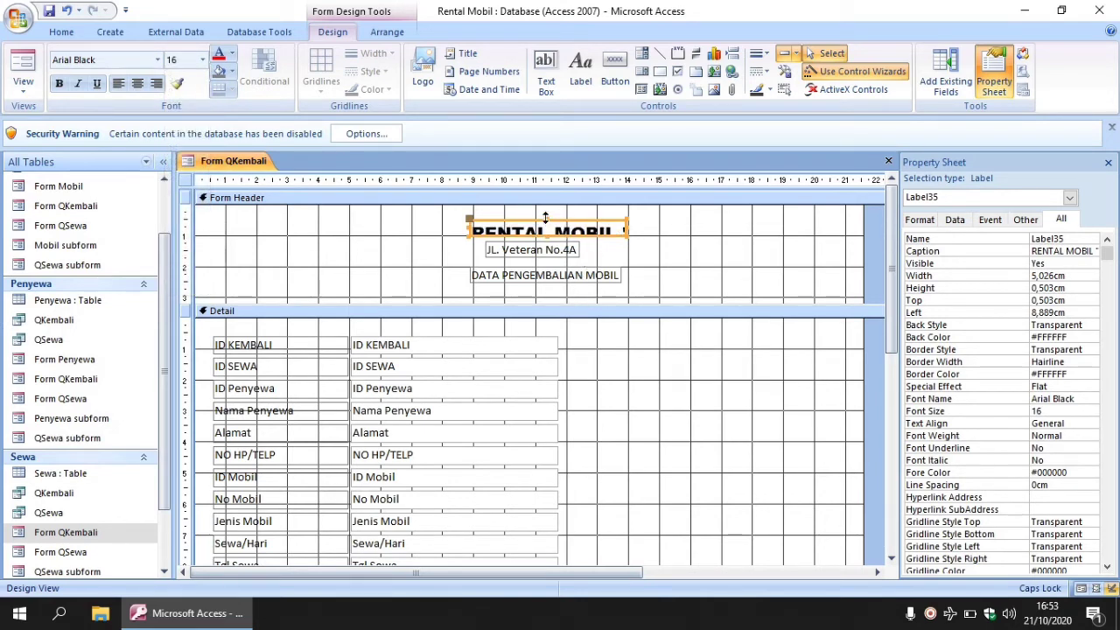
pyautogui.moveTo(545, 217); pyautogui.dragTo(544, 211)
pyautogui.moveTo(627, 225); pyautogui.dragTo(796, 227)
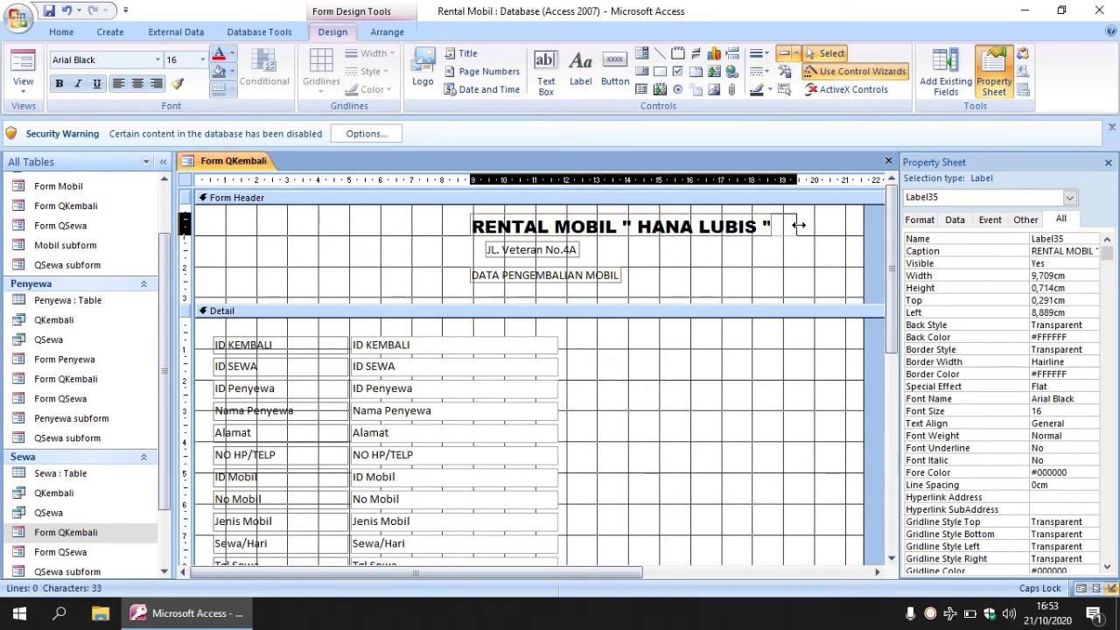
pyautogui.click(138, 83)
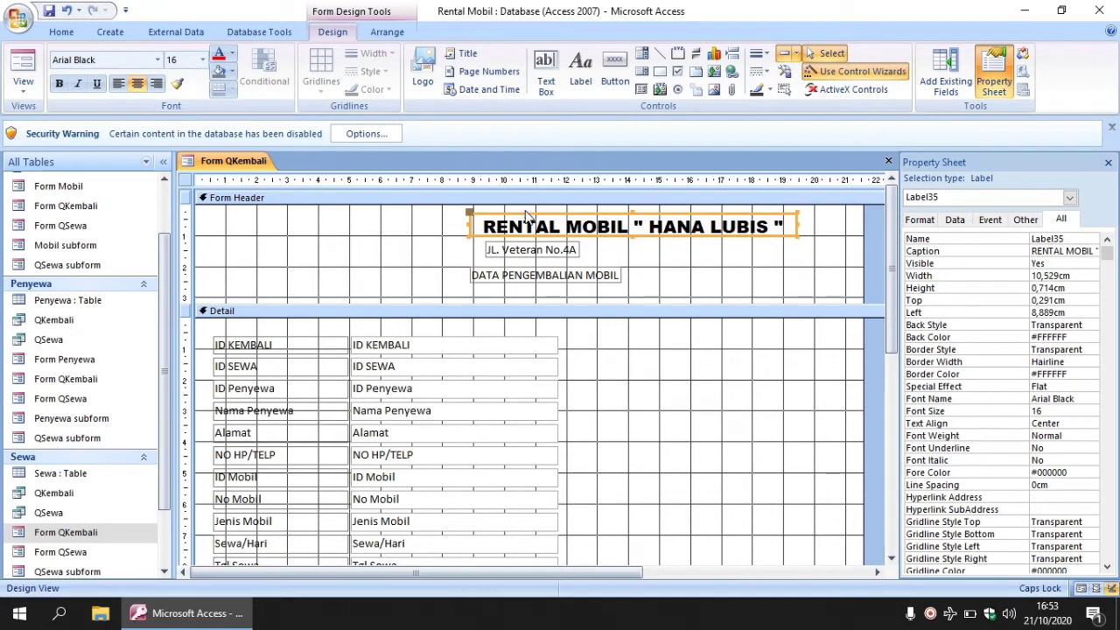
pyautogui.moveTo(525, 214); pyautogui.dragTo(464, 213)
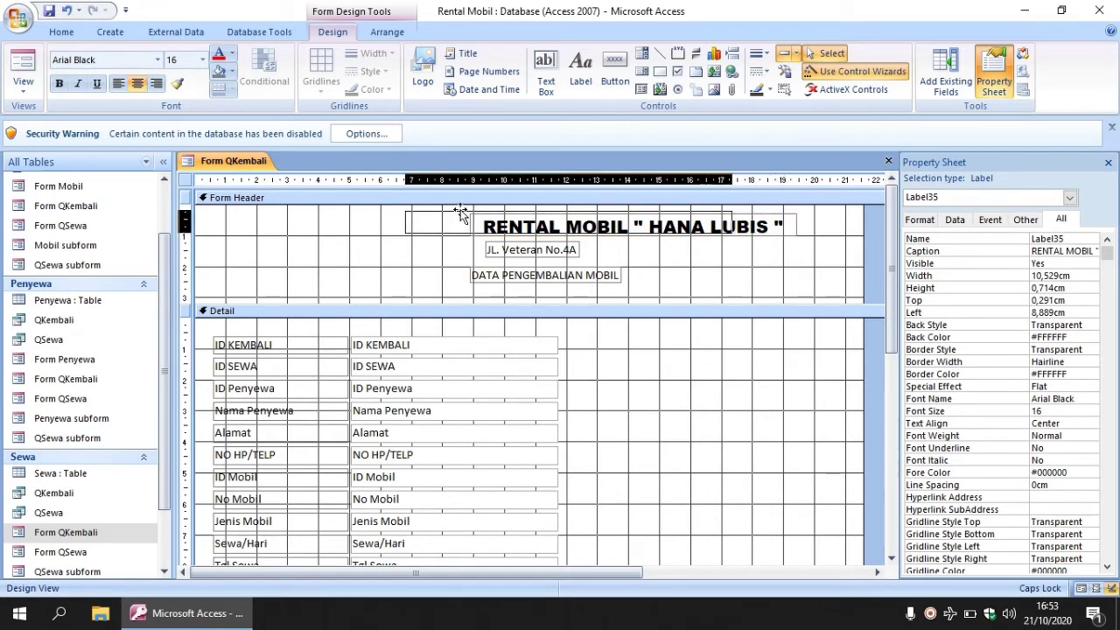
# Set the address label to Arial Black 14 pt, enlarge it and reposition it slightly left.
pyautogui.click(499, 250)
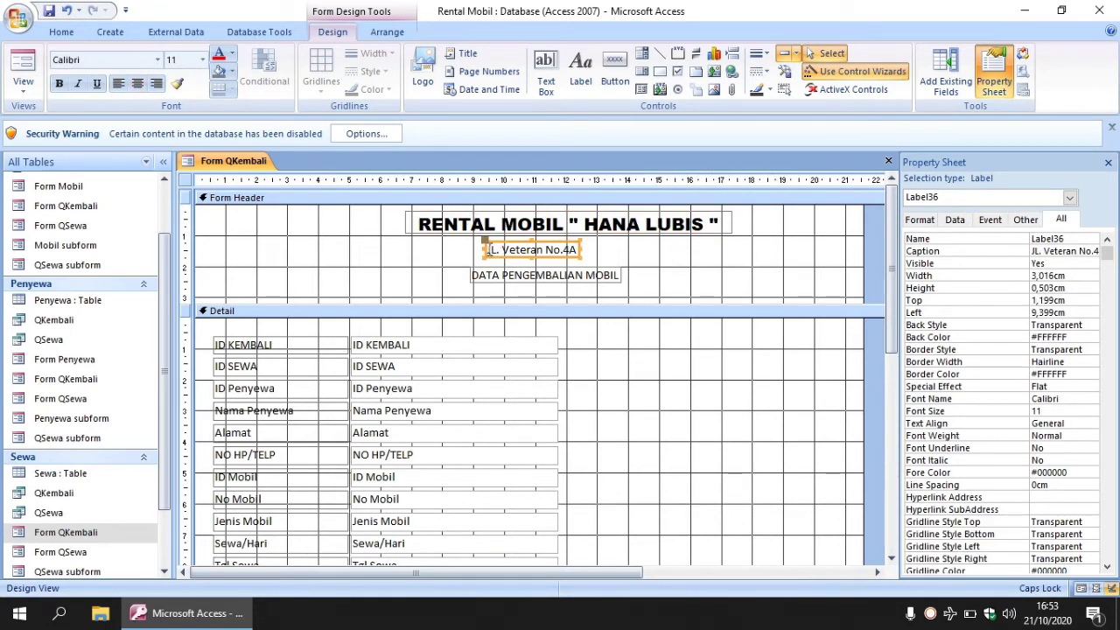
pyautogui.click(487, 249)
pyautogui.moveTo(487, 249); pyautogui.dragTo(596, 255)
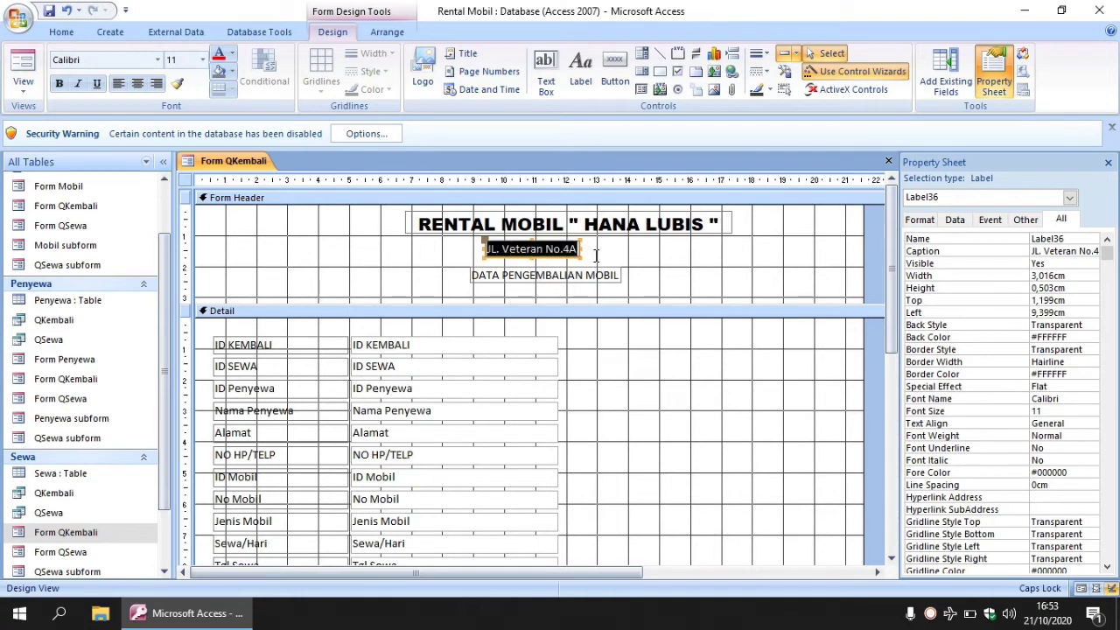
pyautogui.click(159, 60)
pyautogui.scroll(3, 275, 95)
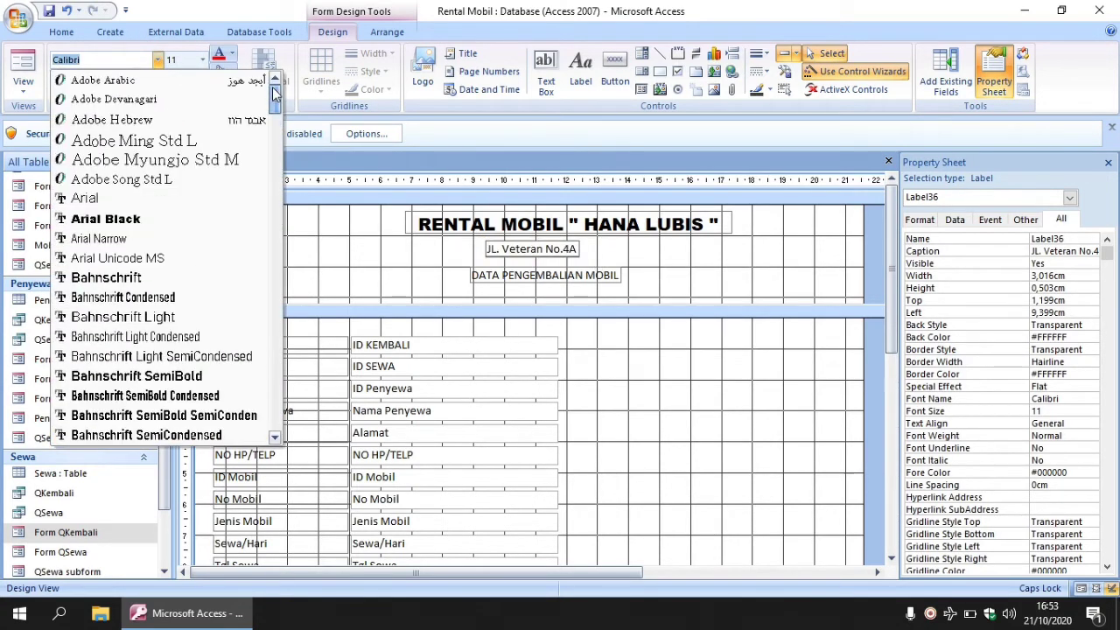
pyautogui.click(105, 219)
pyautogui.click(202, 59)
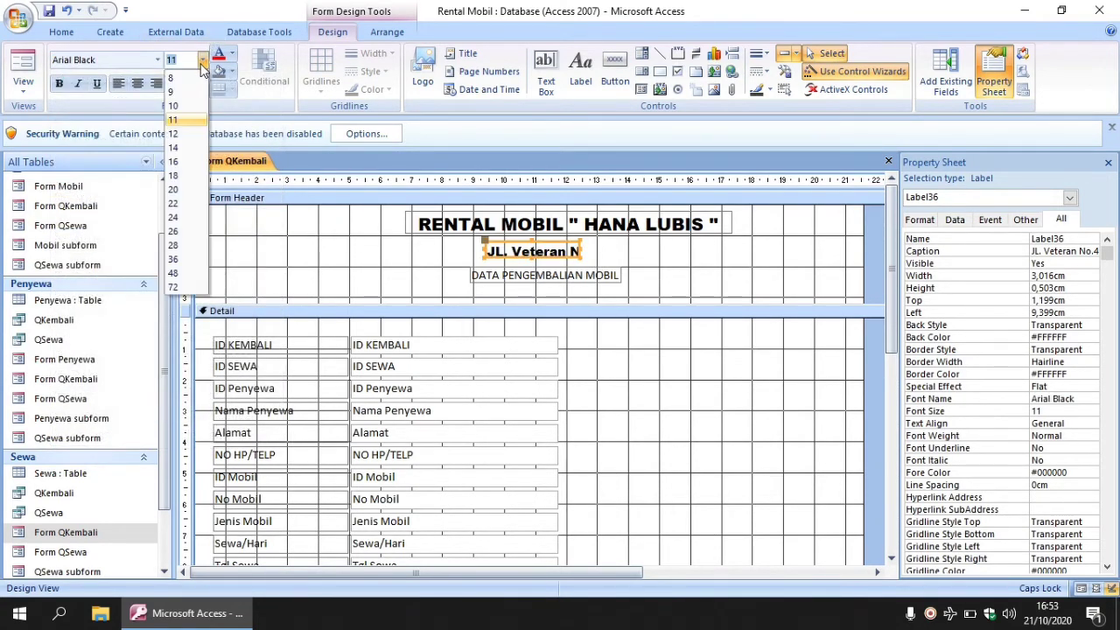
pyautogui.click(174, 147)
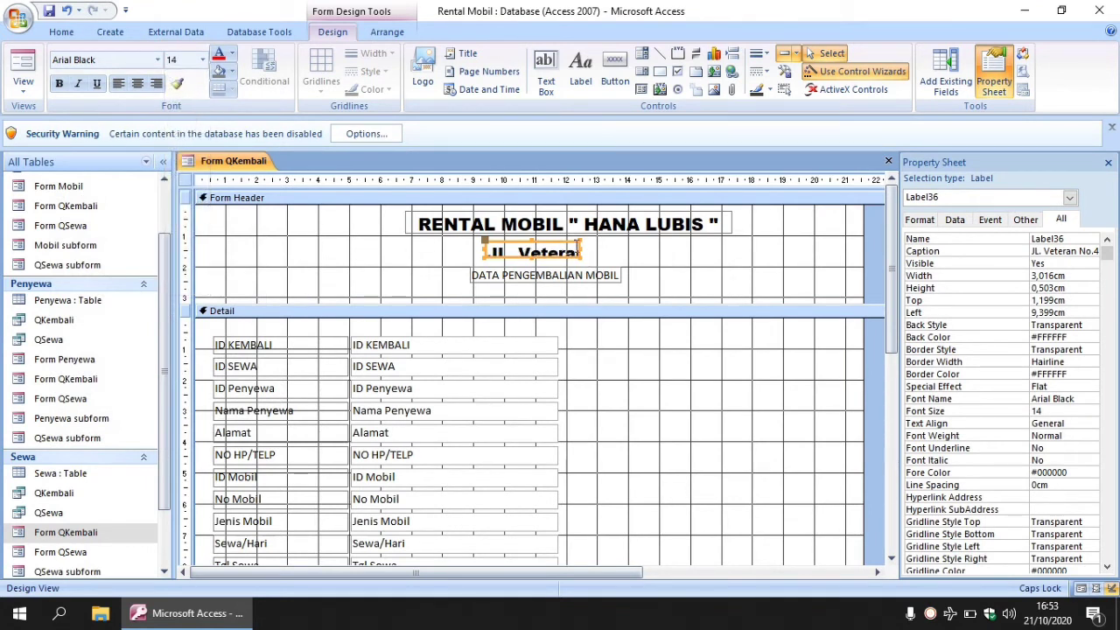
pyautogui.moveTo(579, 251); pyautogui.dragTo(681, 251)
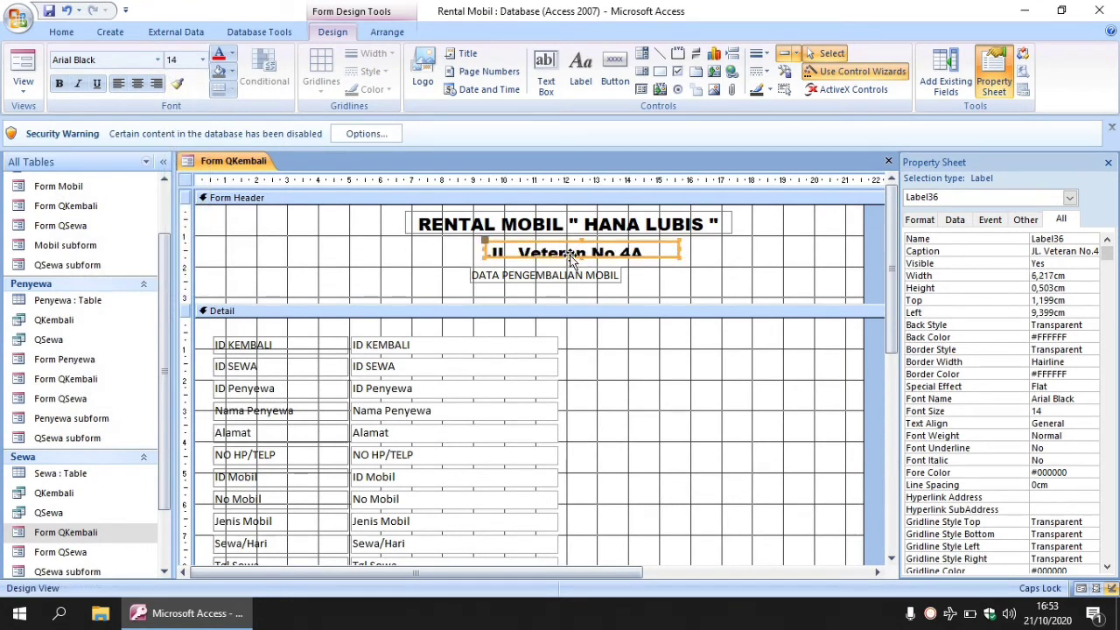
pyautogui.moveTo(579, 255); pyautogui.dragTo(579, 268)
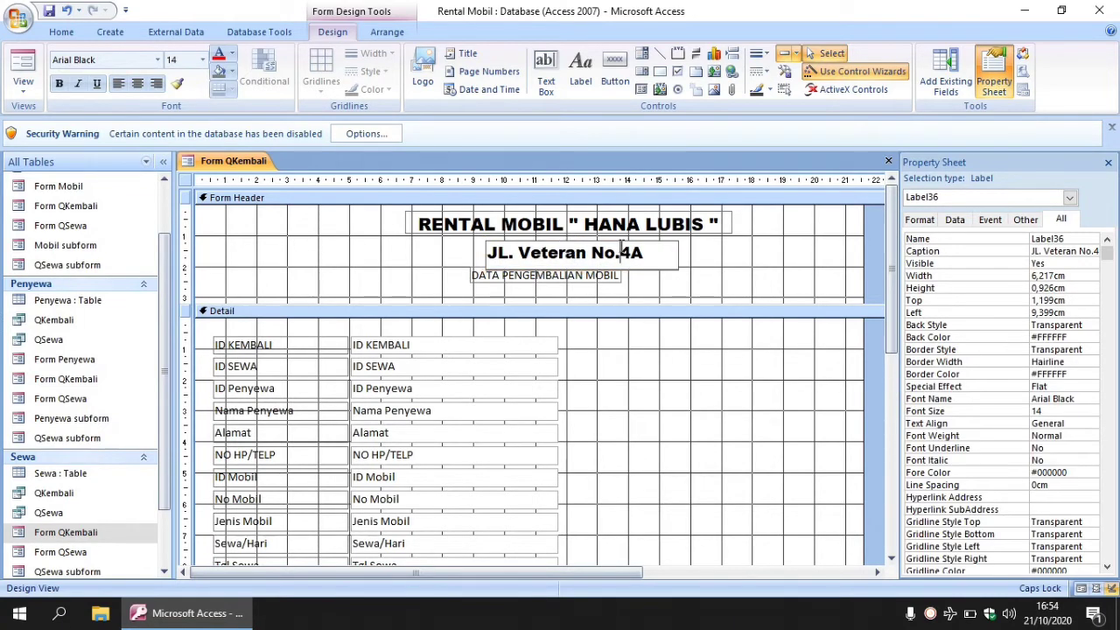
pyautogui.click(630, 271)
pyautogui.click(622, 242)
pyautogui.moveTo(623, 242); pyautogui.dragTo(589, 297)
# Make DATA PENGEMBALIAN MOBIL Arial Black 14 pt, widen and centre it, and shift it left.
pyautogui.click(587, 275)
pyautogui.moveTo(470, 286); pyautogui.dragTo(638, 290)
pyautogui.click(158, 60)
pyautogui.scroll(-3, 167, 202)
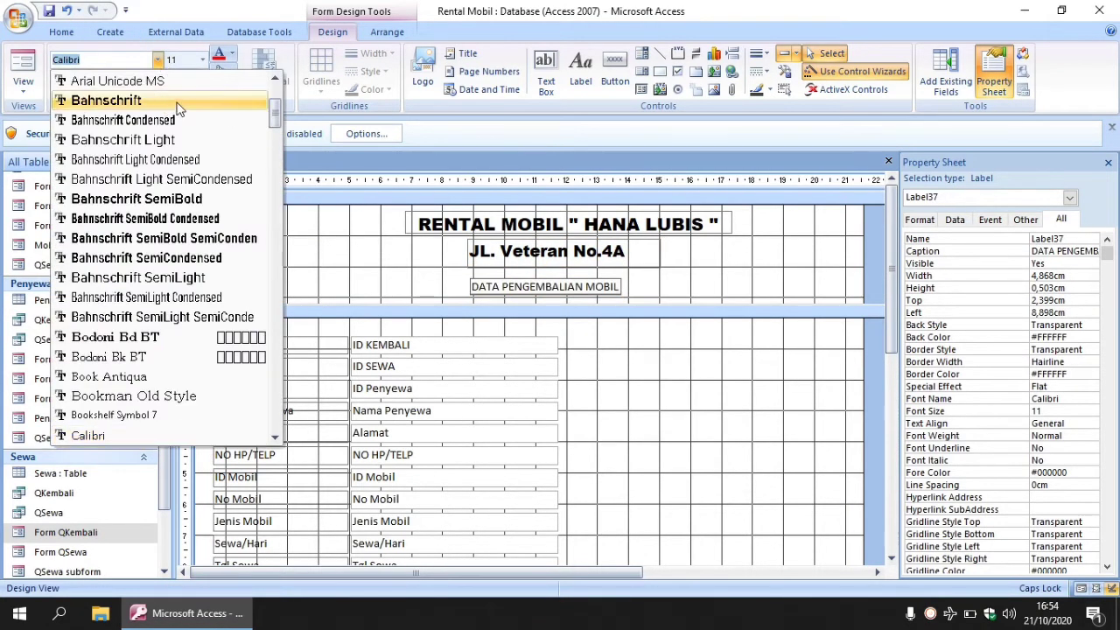
pyautogui.scroll(3, 166, 201)
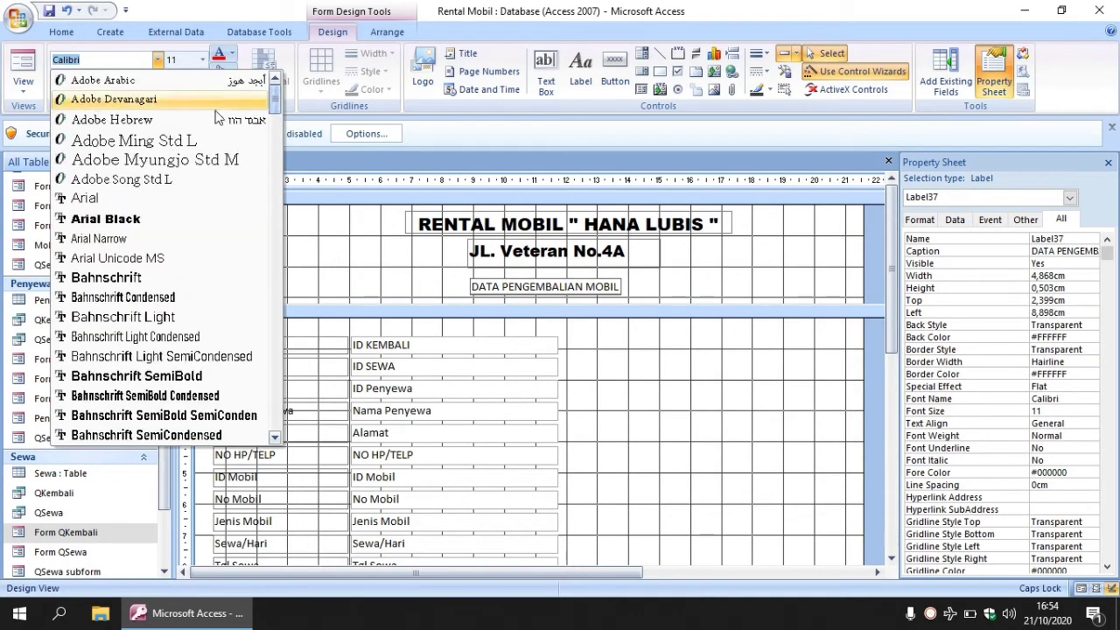
pyautogui.click(172, 219)
pyautogui.click(202, 60)
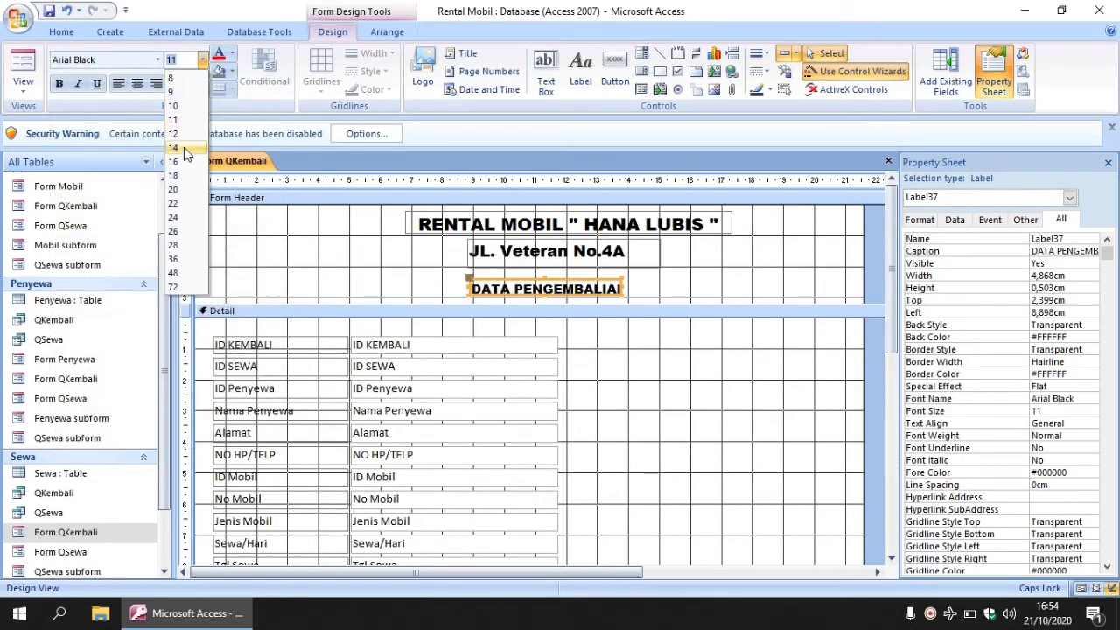
pyautogui.click(173, 148)
pyautogui.moveTo(544, 277); pyautogui.dragTo(543, 266)
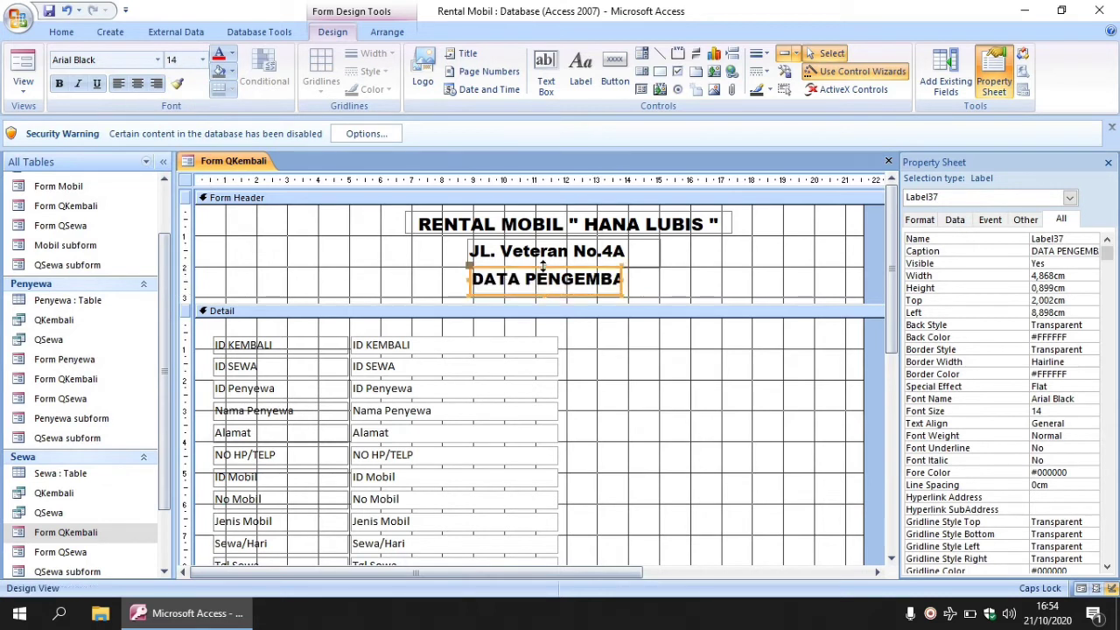
pyautogui.moveTo(623, 279); pyautogui.dragTo(758, 280)
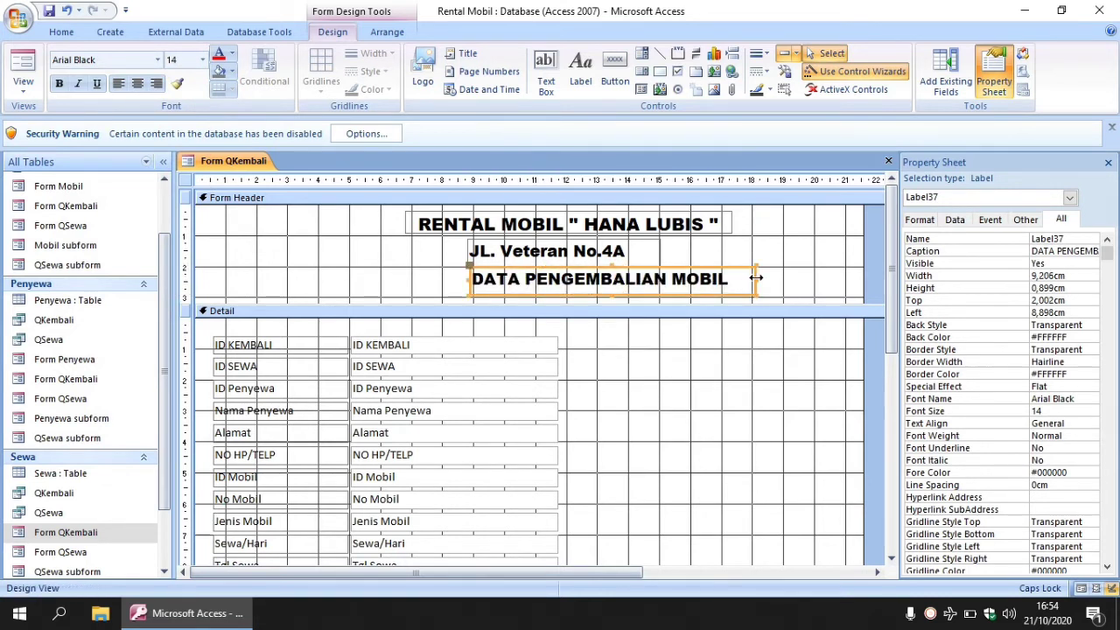
pyautogui.click(137, 83)
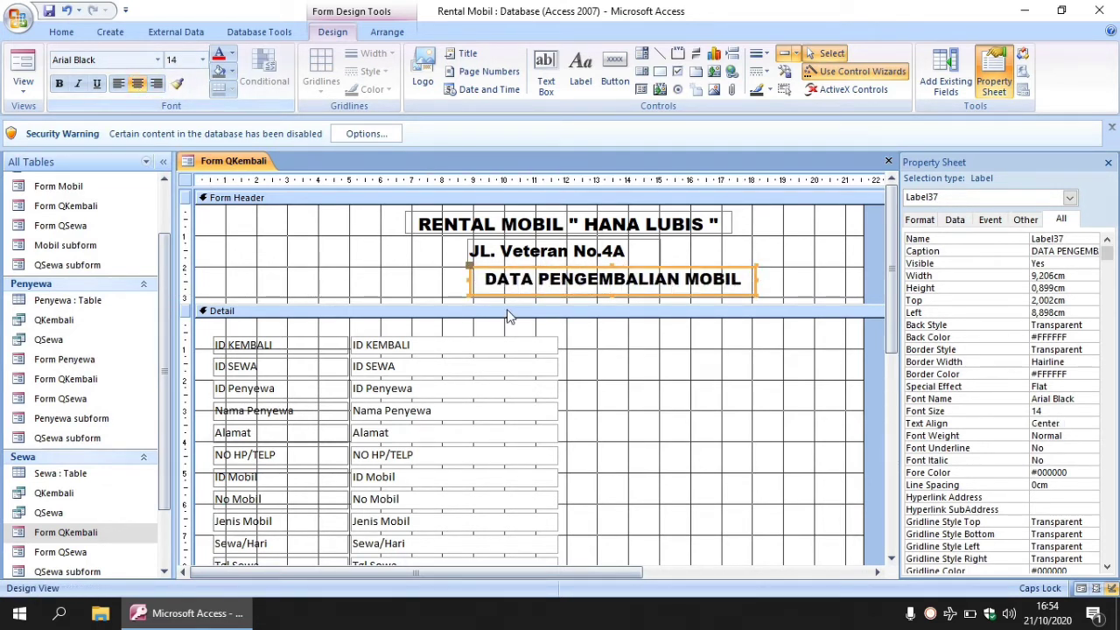
pyautogui.moveTo(470, 289); pyautogui.dragTo(427, 285)
pyautogui.click(725, 268)
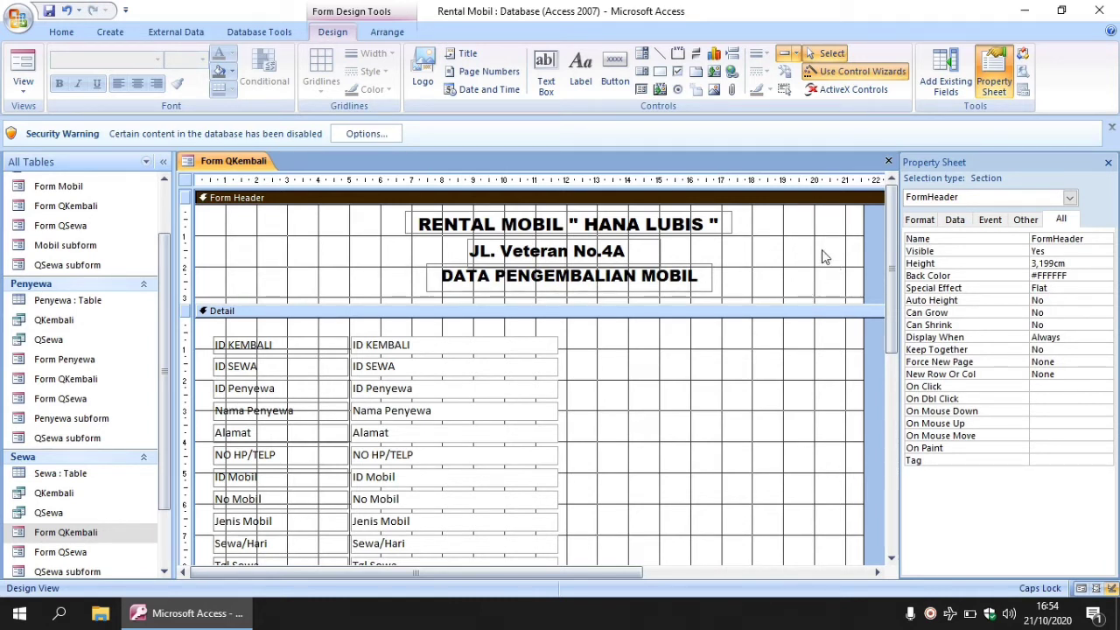
# Give the QKembali form header a light blue-grey #ADC0D9 back colour from the palette.
pyautogui.click(1086, 277)
pyautogui.click(1091, 276)
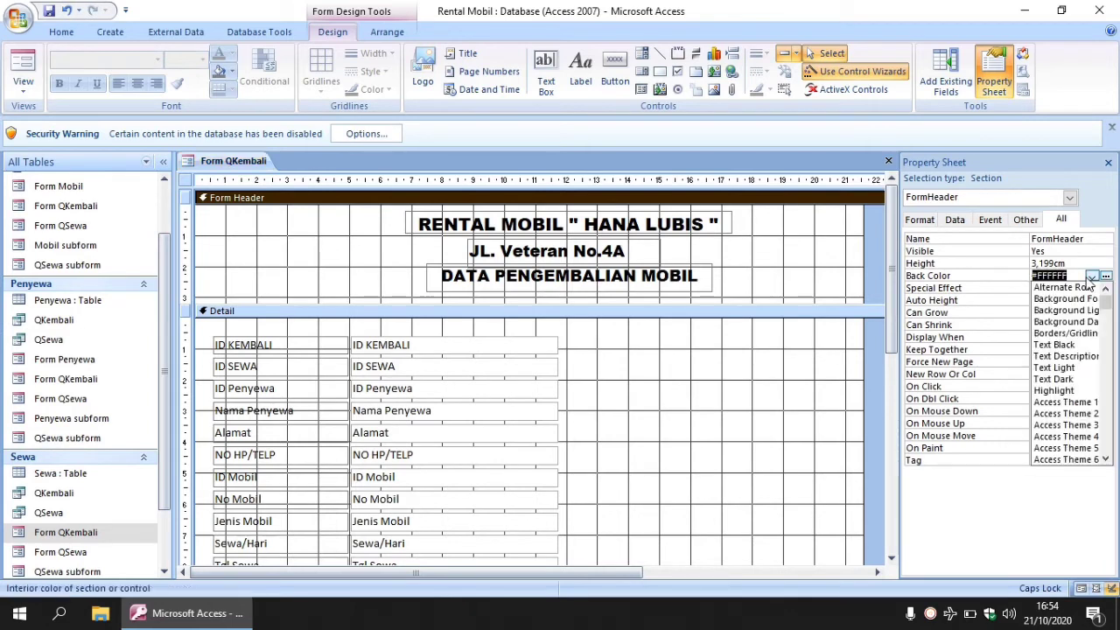
pyautogui.click(1105, 278)
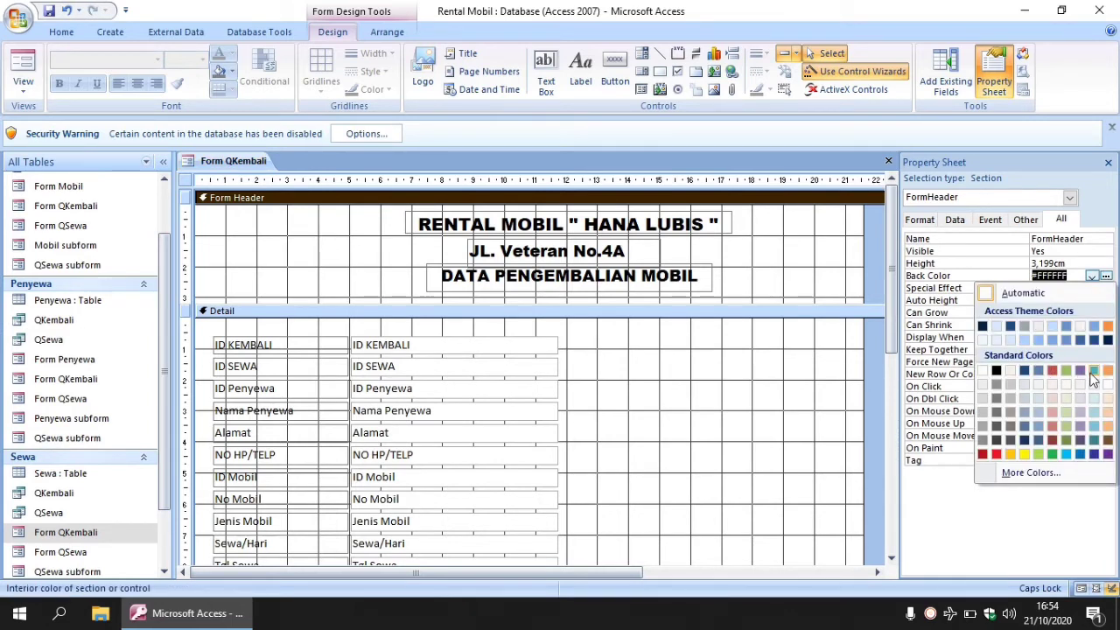
pyautogui.click(1028, 412)
pyautogui.rightClick(1029, 413)
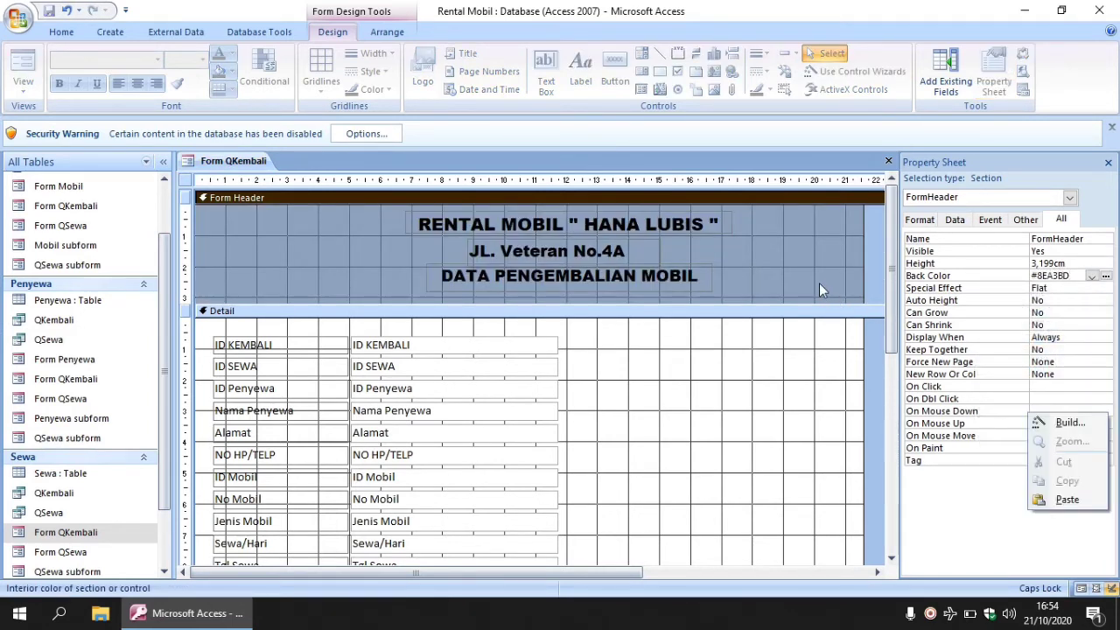
pyautogui.click(1106, 277)
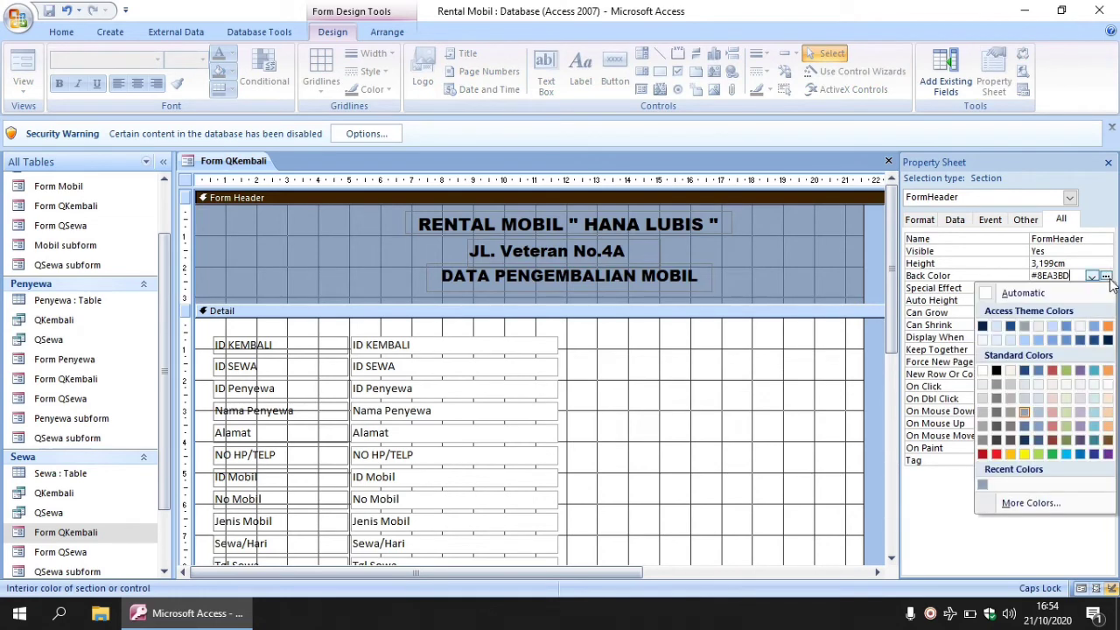
pyautogui.click(1041, 416)
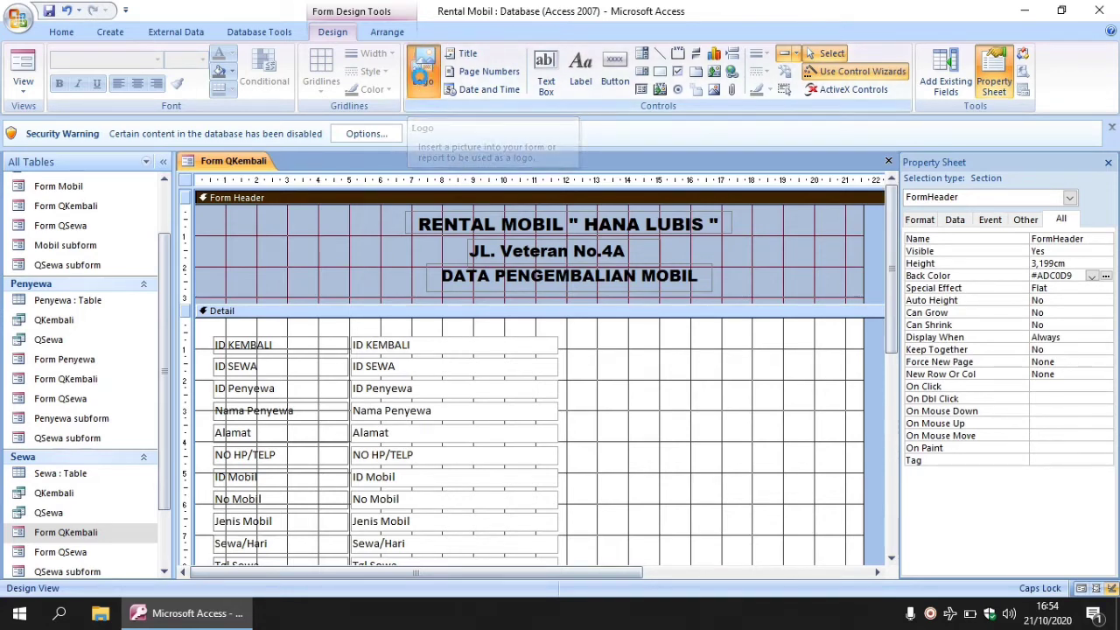
# Insert the AVANZA picture from E:\…\foto mobil as the form's logo.
pyautogui.click(420, 76)
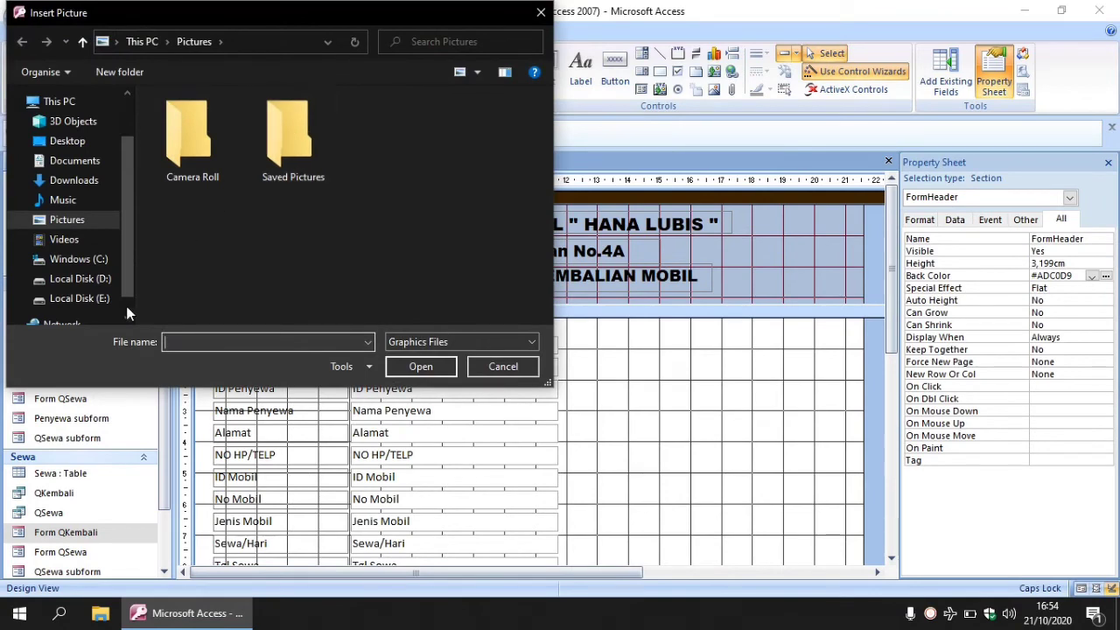
pyautogui.click(74, 298)
pyautogui.doubleClick(490, 155)
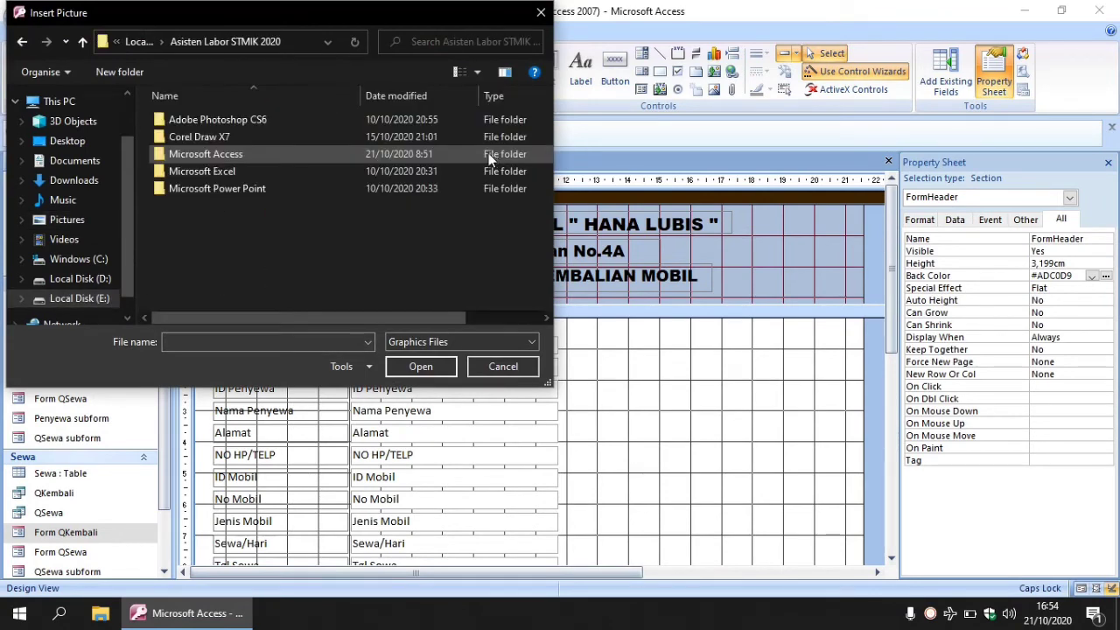
pyautogui.doubleClick(232, 157)
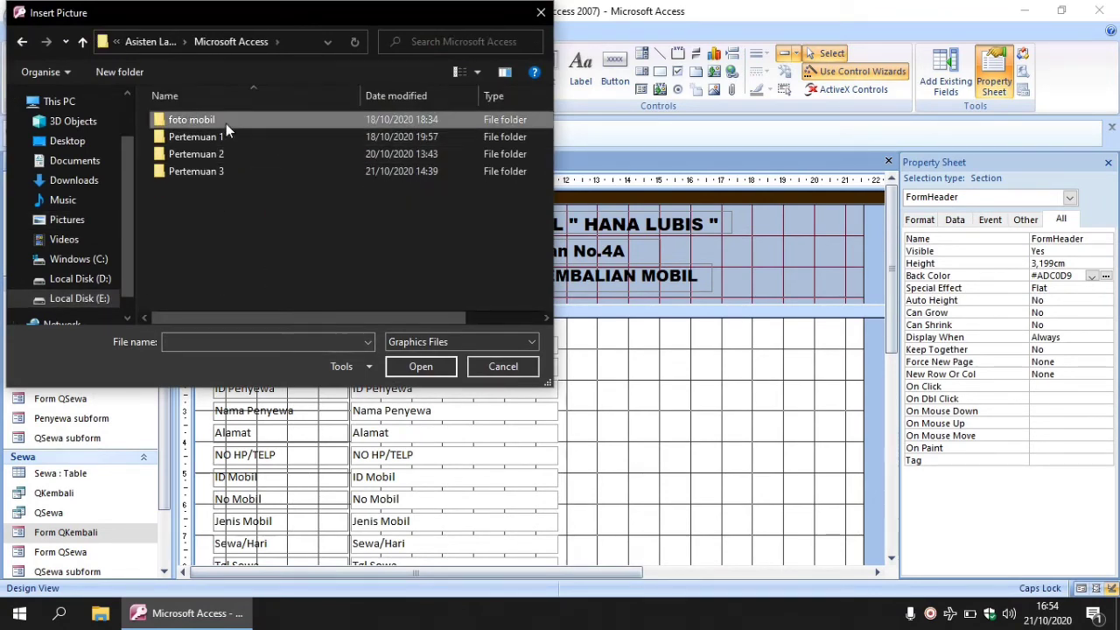
pyautogui.doubleClick(225, 123)
pyautogui.click(294, 150)
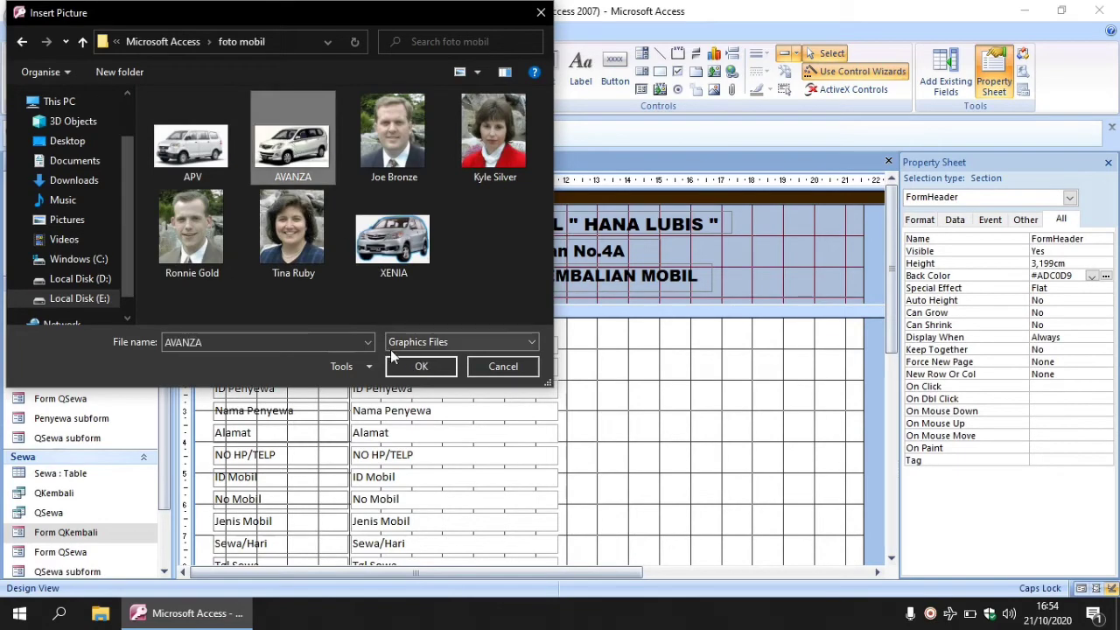
pyautogui.click(395, 368)
pyautogui.rightClick(395, 370)
# Enlarge the AVANZA logo in the form header, left of the title text.
pyautogui.click(254, 252)
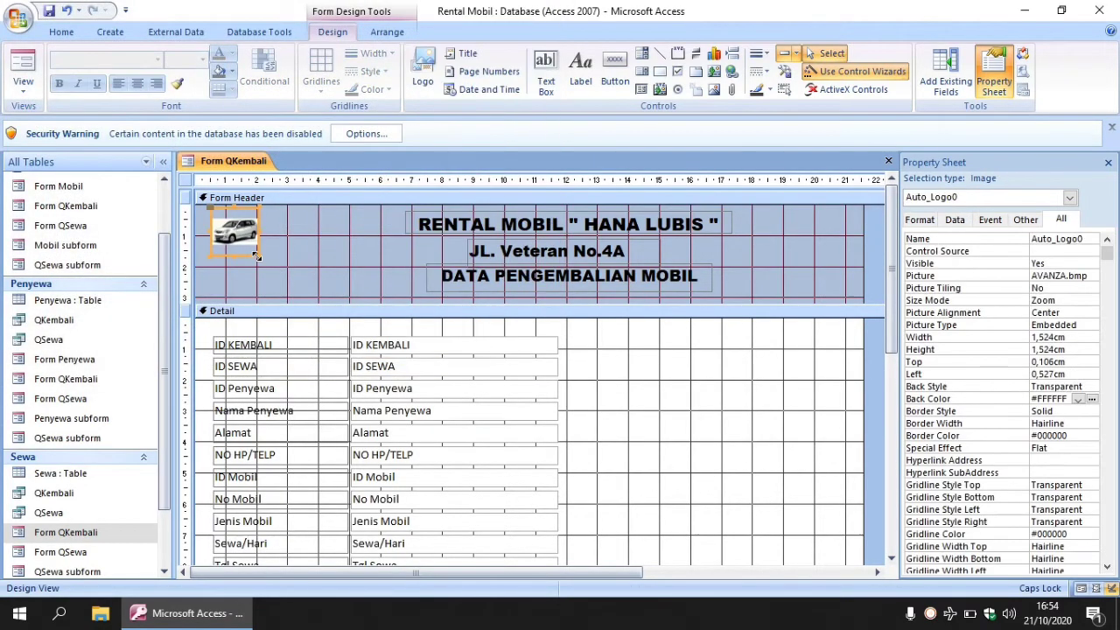
pyautogui.moveTo(307, 235); pyautogui.dragTo(381, 291)
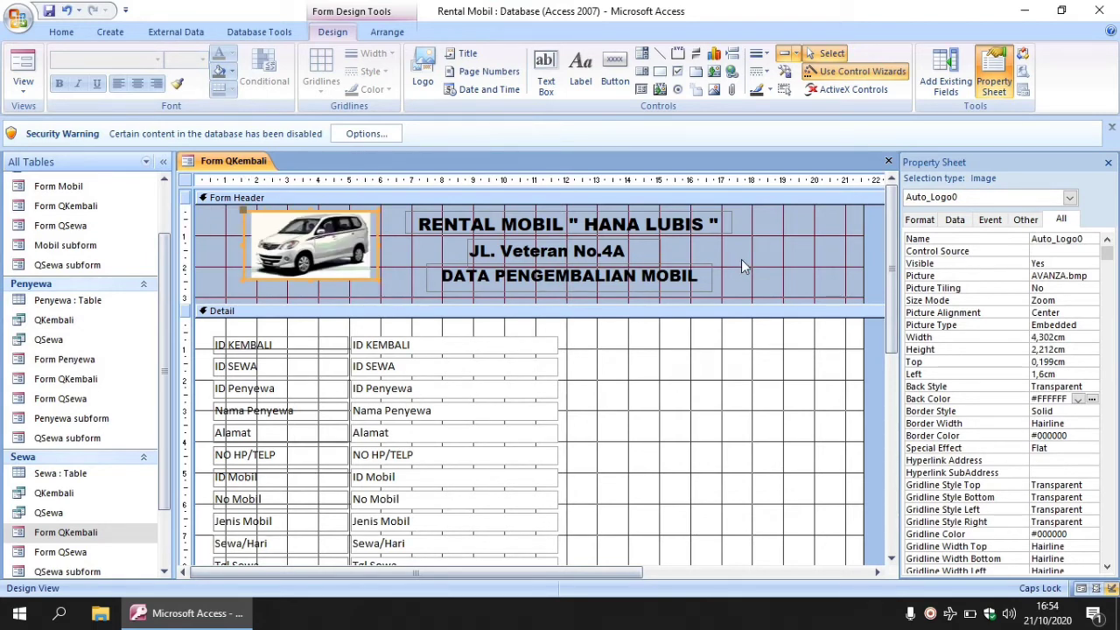
pyautogui.click(789, 313)
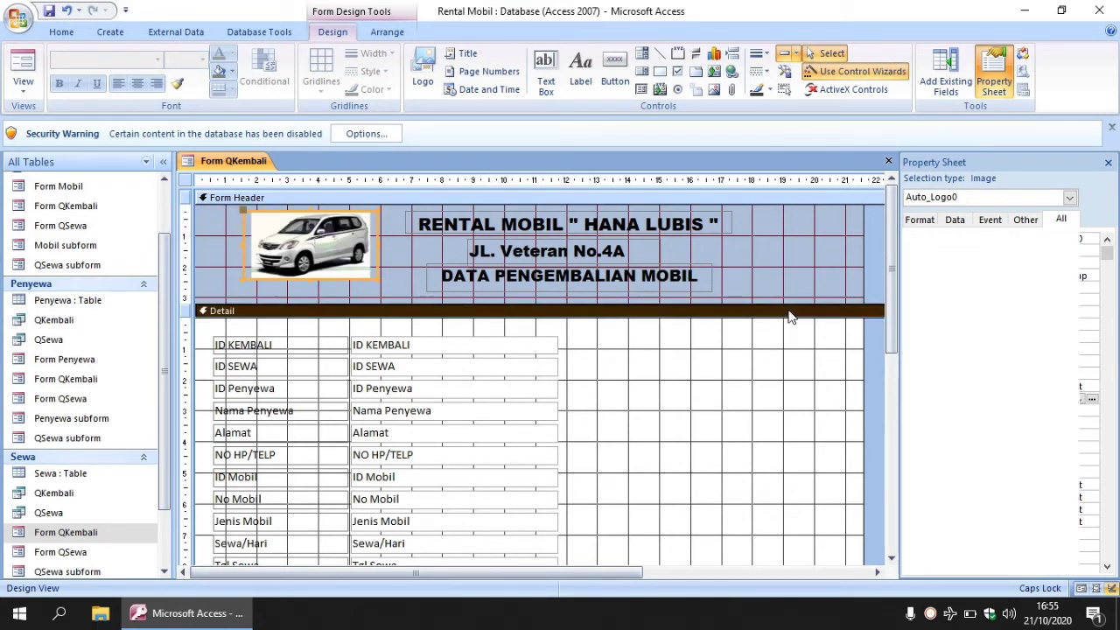
pyautogui.moveTo(891, 297); pyautogui.dragTo(894, 355)
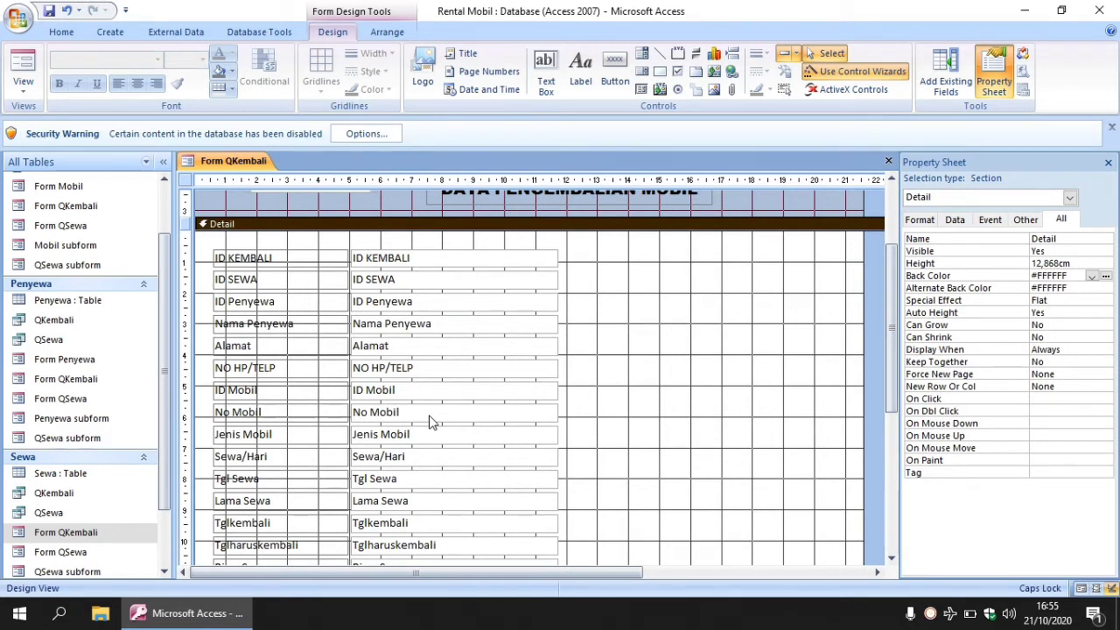
# Remove the grouped layout from the detail fields.
pyautogui.click(241, 259)
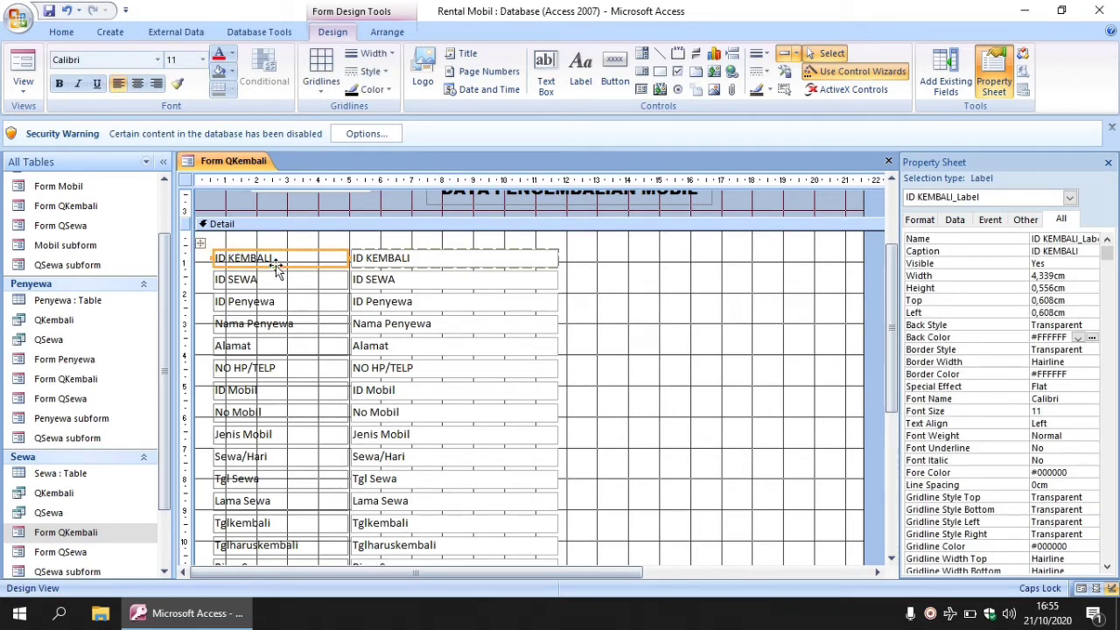
pyautogui.click(200, 243)
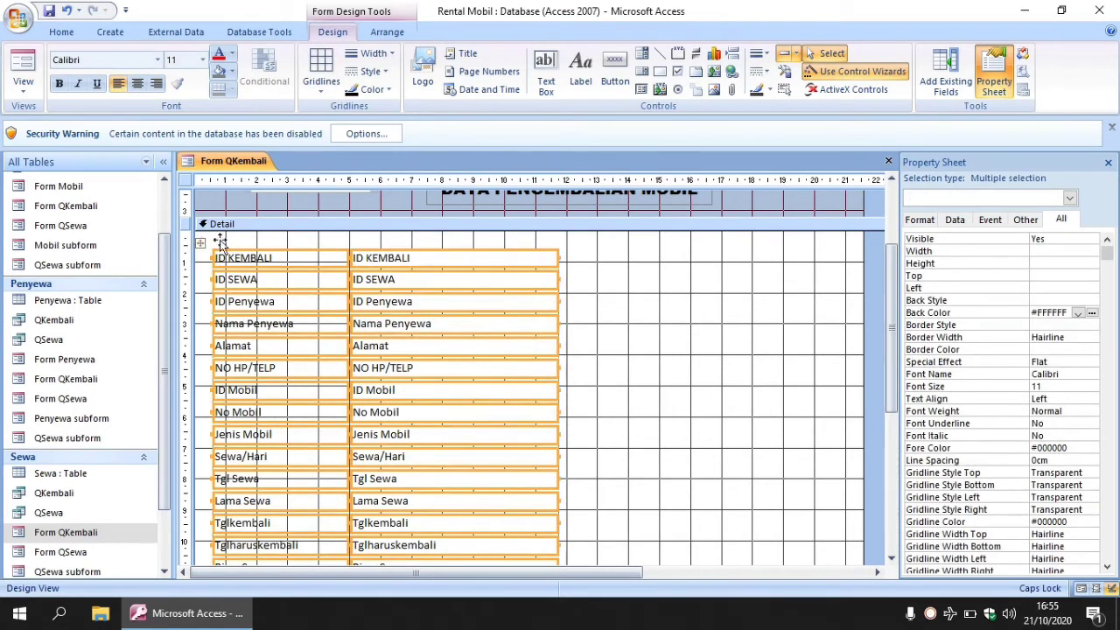
pyautogui.rightClick(318, 267)
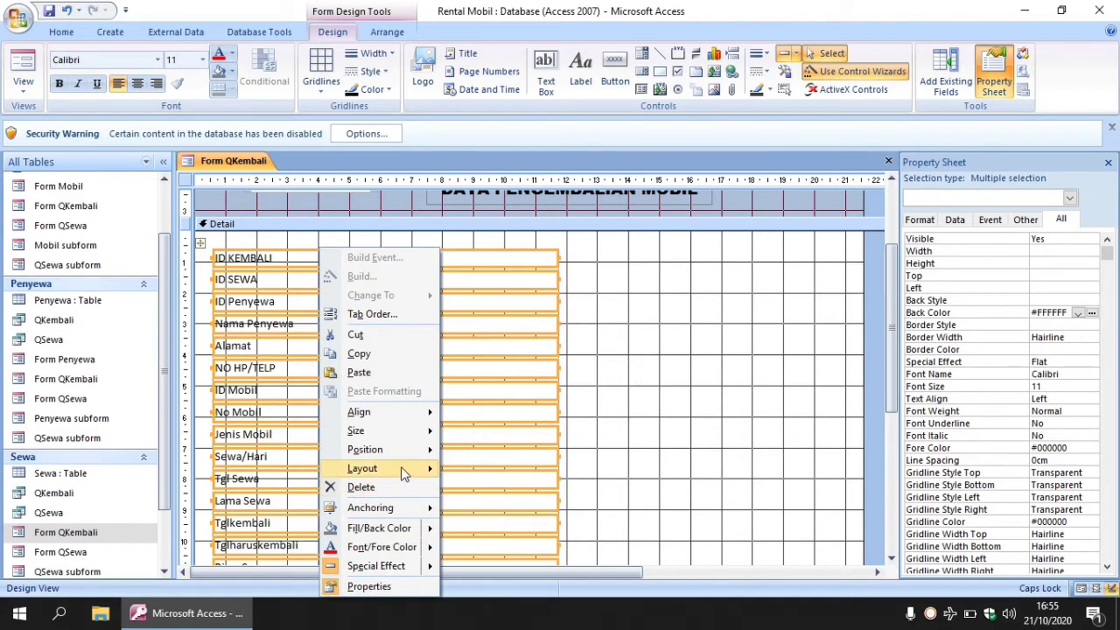
pyautogui.moveTo(404, 473)
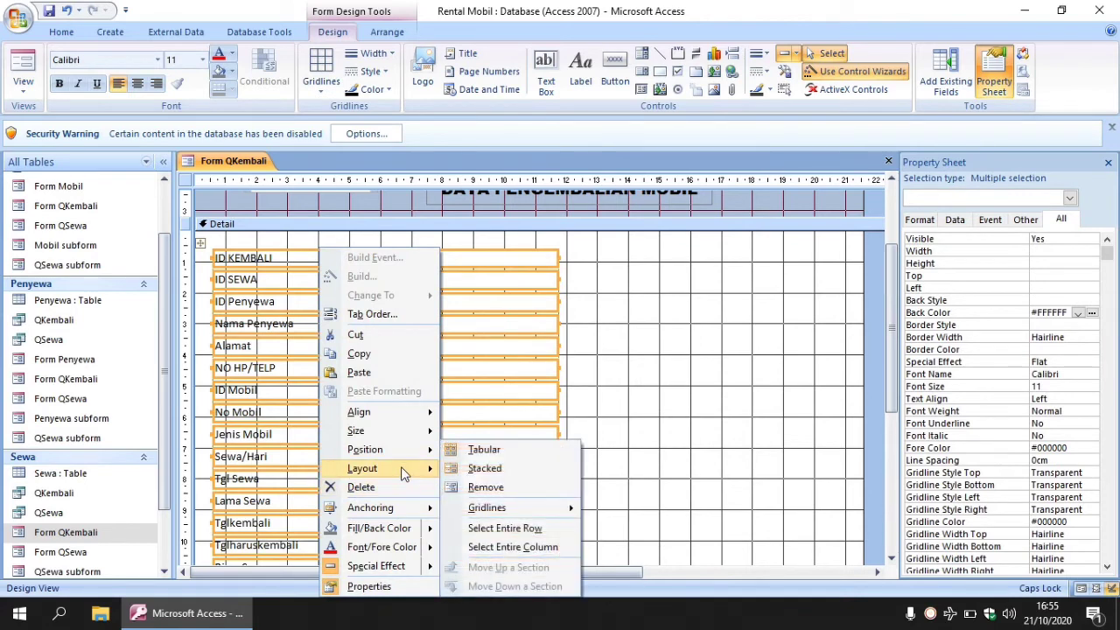
pyautogui.click(473, 487)
pyautogui.click(589, 365)
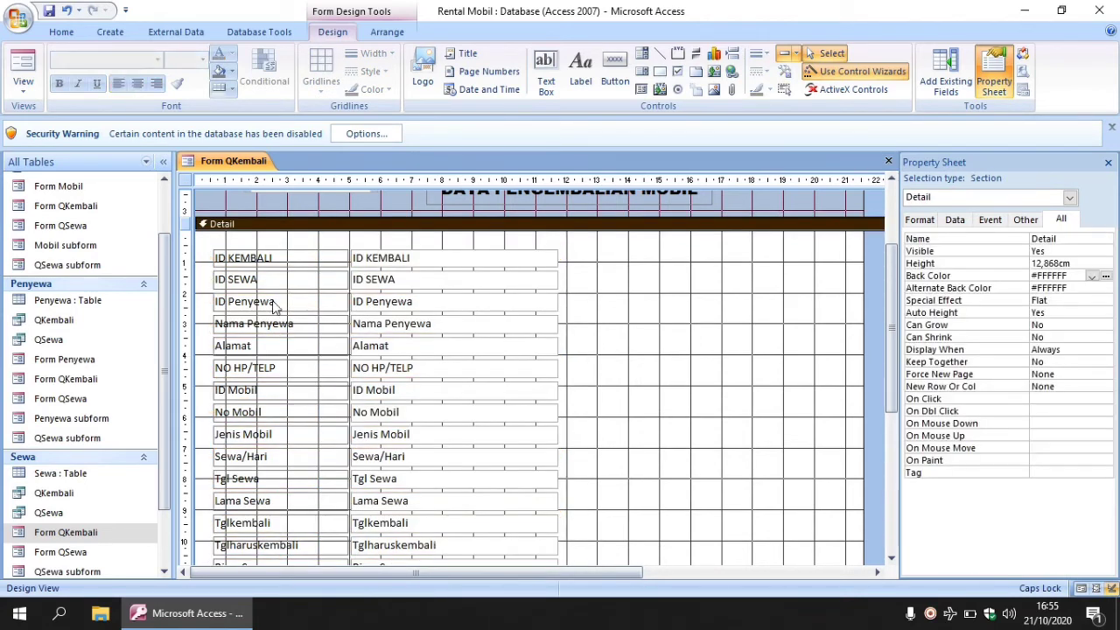
# Move the ID SEWA field up into the top row beside ID KEMBALI.
pyautogui.click(236, 280)
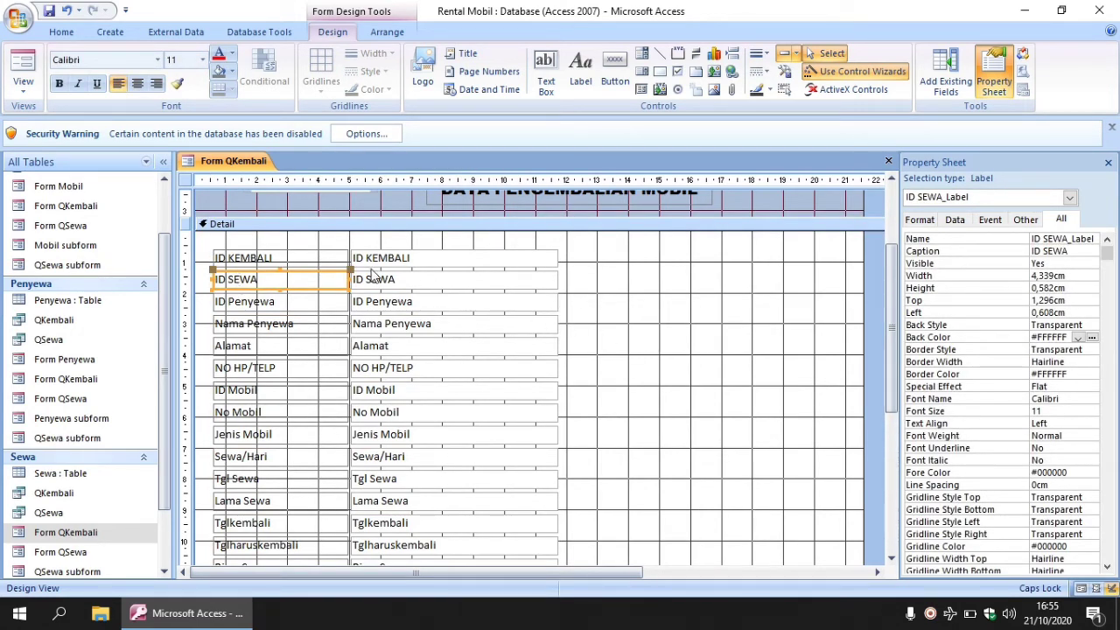
pyautogui.moveTo(324, 269); pyautogui.dragTo(684, 252)
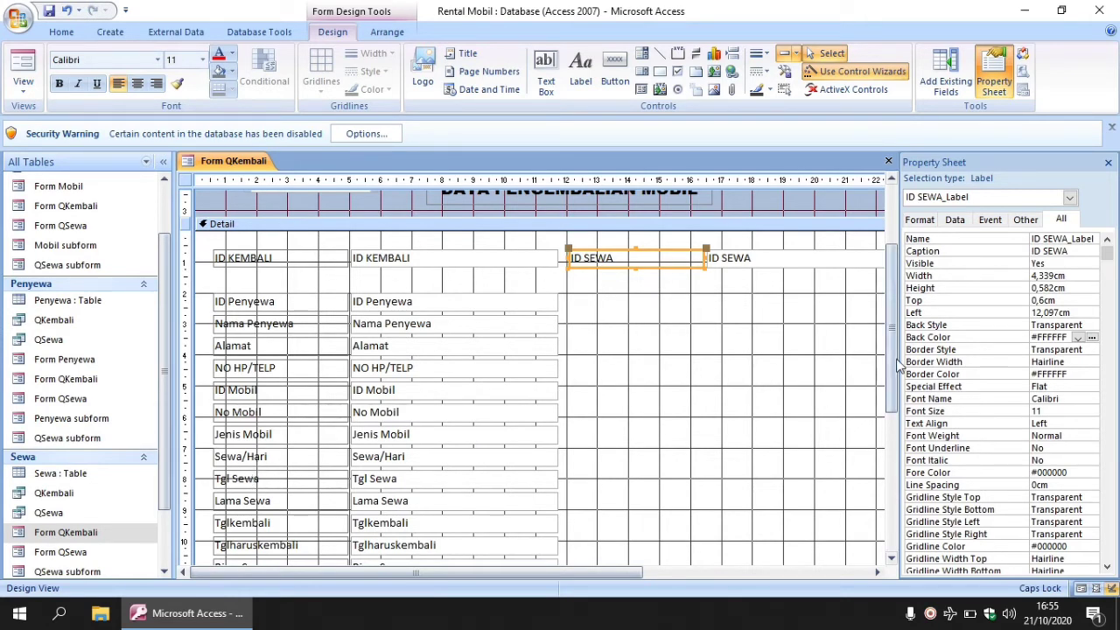
pyautogui.moveTo(895, 363); pyautogui.dragTo(896, 404)
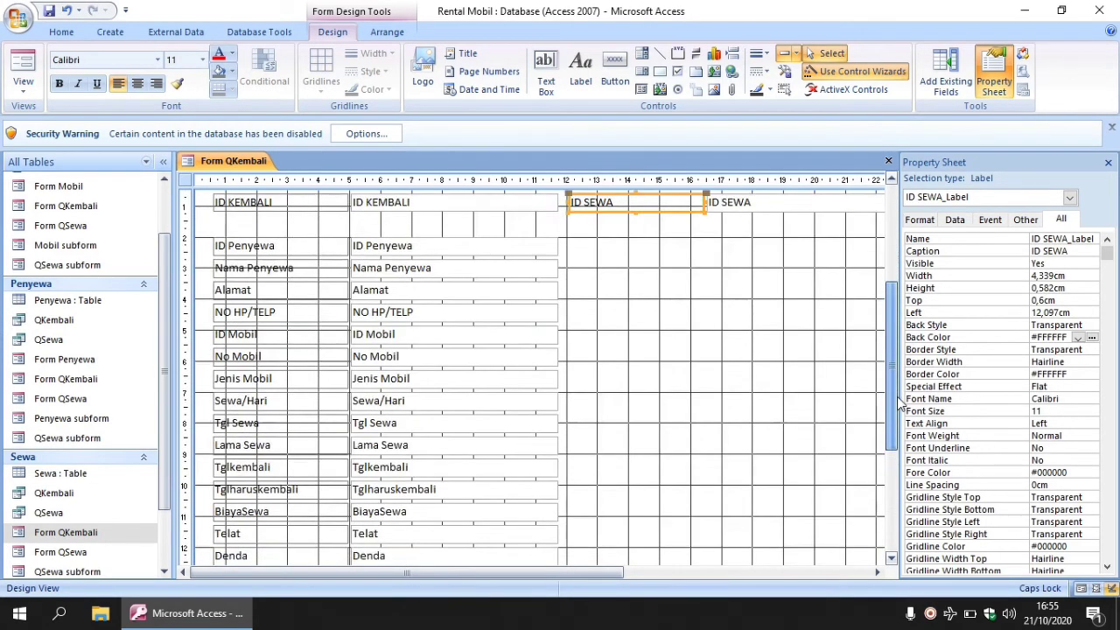
# Narrow the field text boxes to about 3 cm wide.
pyautogui.moveTo(386, 224); pyautogui.dragTo(567, 567)
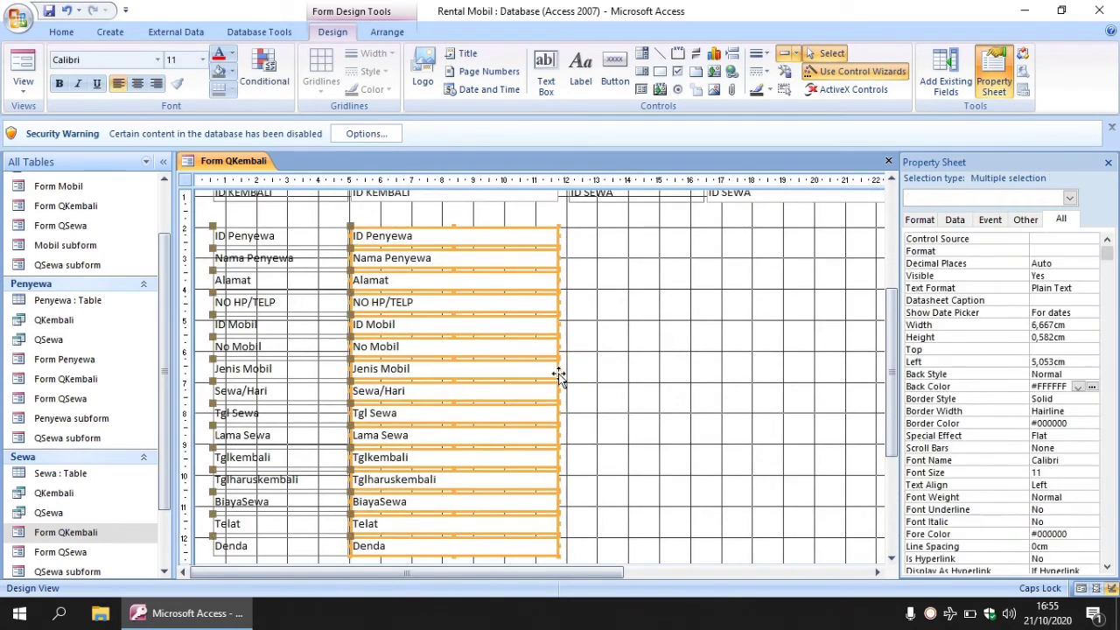
pyautogui.moveTo(558, 370); pyautogui.dragTo(446, 373)
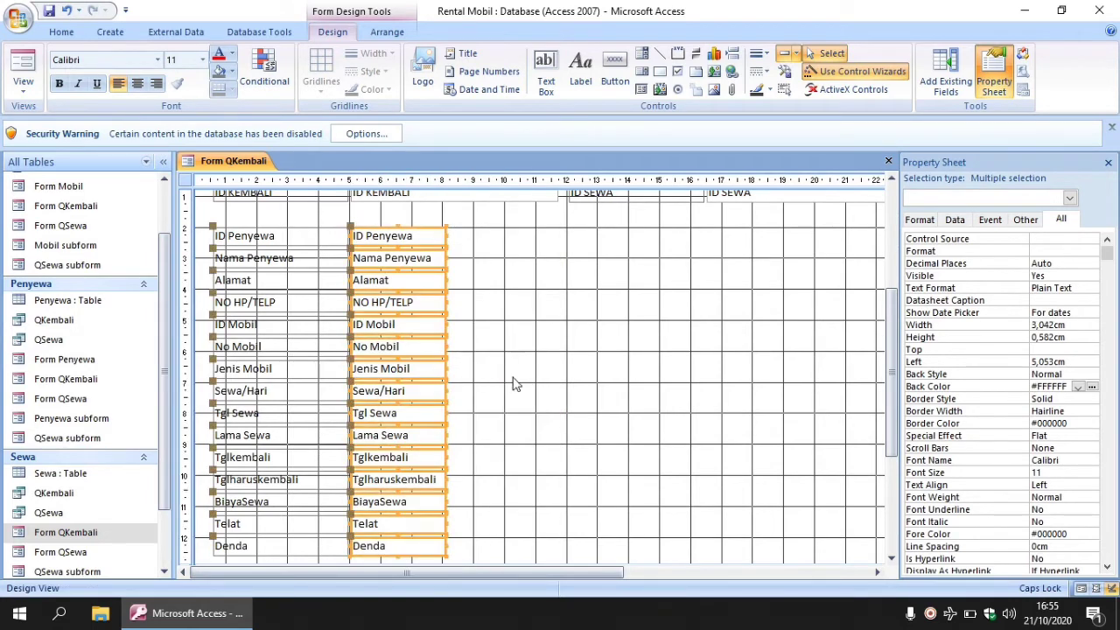
pyautogui.click(512, 379)
# Narrow the left-column labels by shifting their left edge right.
pyautogui.moveTo(209, 227); pyautogui.dragTo(341, 568)
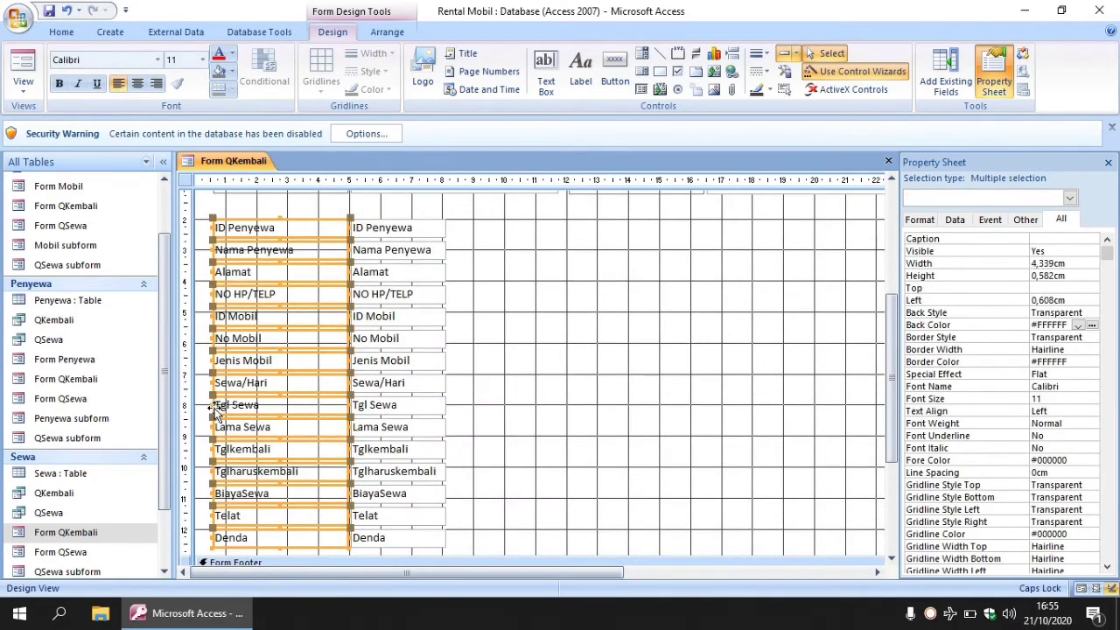
pyautogui.moveTo(210, 404); pyautogui.dragTo(255, 405)
pyautogui.click(516, 393)
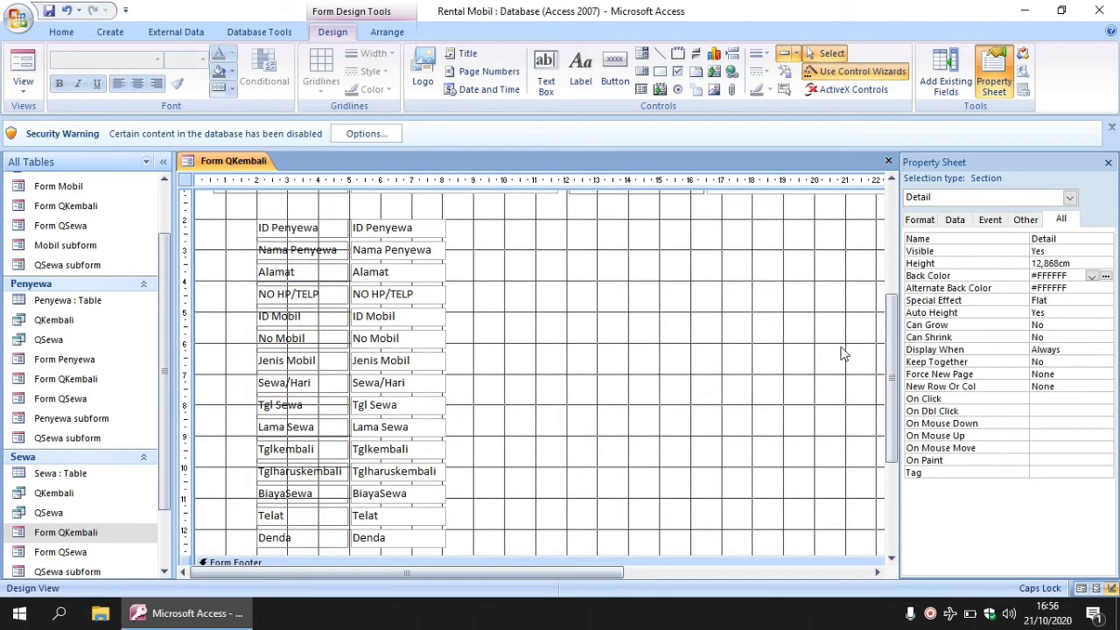
pyautogui.moveTo(893, 354); pyautogui.dragTo(897, 280)
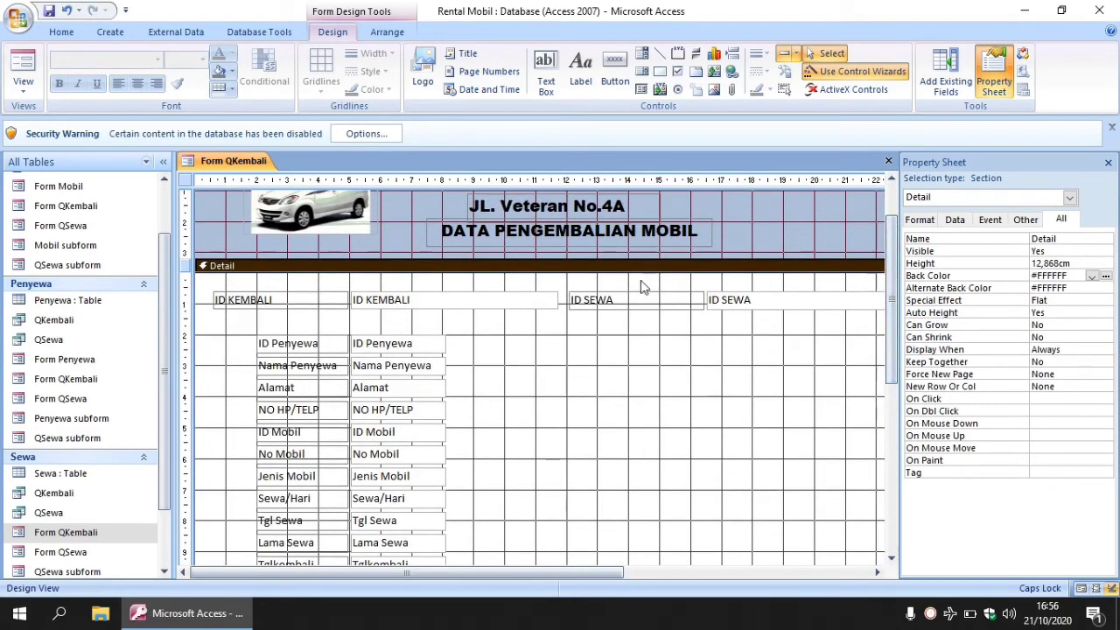
# Adjust the ID SEWA label's width so it sits snugly beside its box.
pyautogui.moveTo(575, 293); pyautogui.dragTo(879, 348)
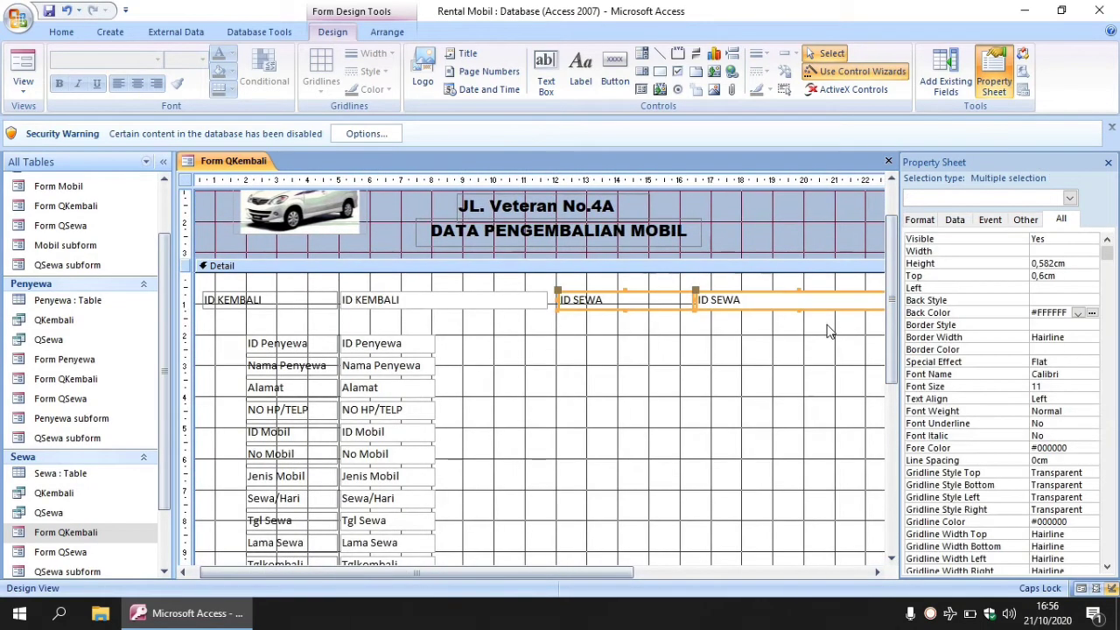
pyautogui.moveTo(616, 572); pyautogui.dragTo(701, 571)
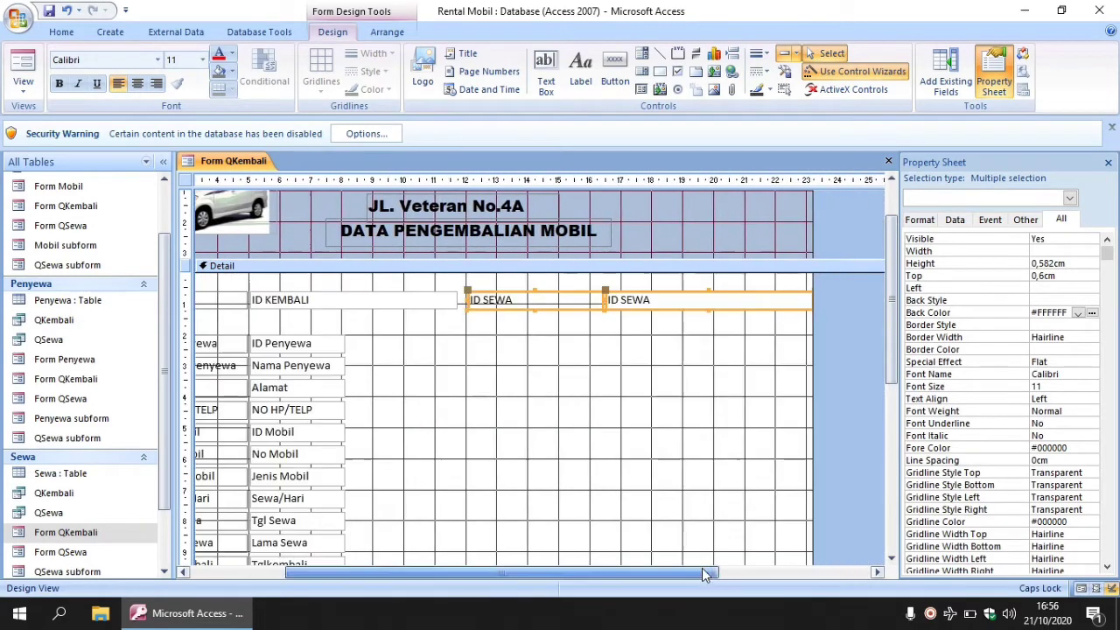
pyautogui.moveTo(811, 321); pyautogui.dragTo(717, 300)
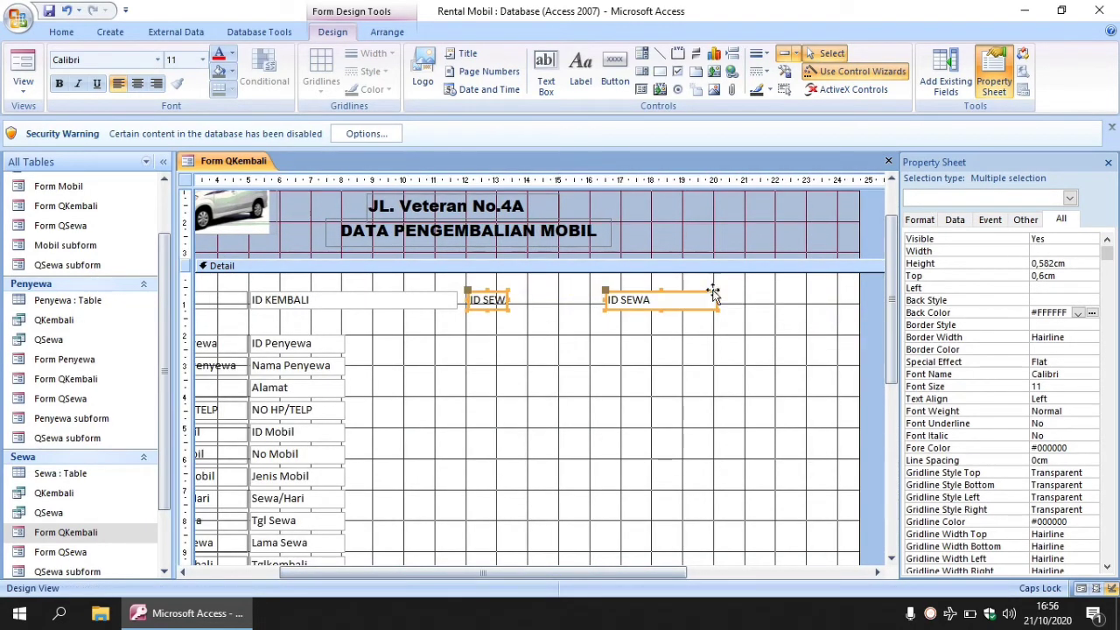
pyautogui.click(552, 323)
pyautogui.click(502, 303)
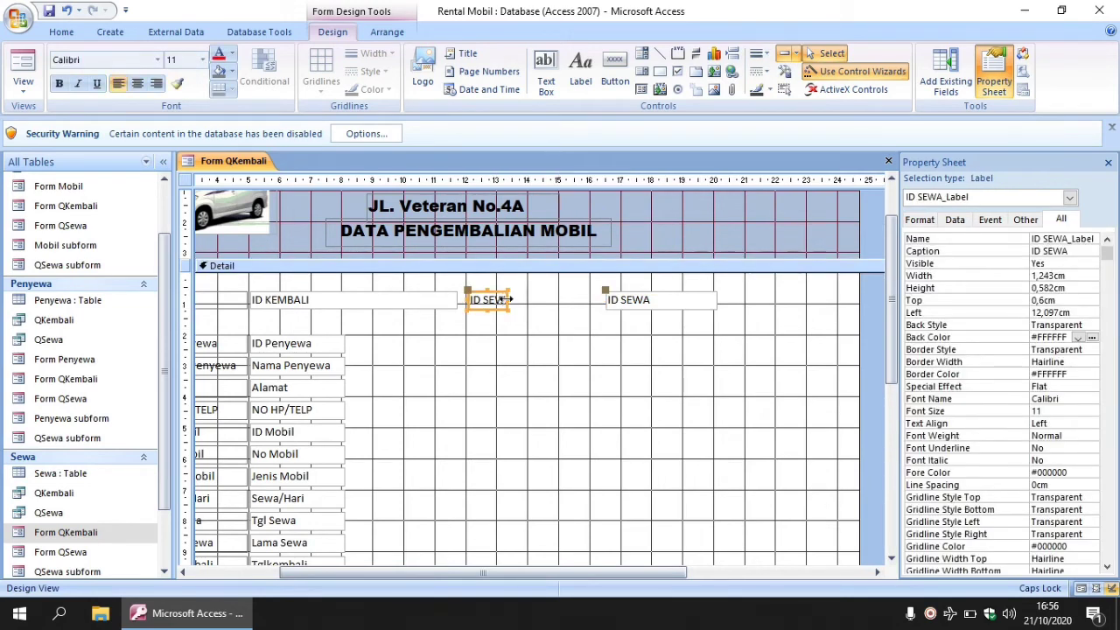
pyautogui.moveTo(507, 300); pyautogui.dragTo(587, 298)
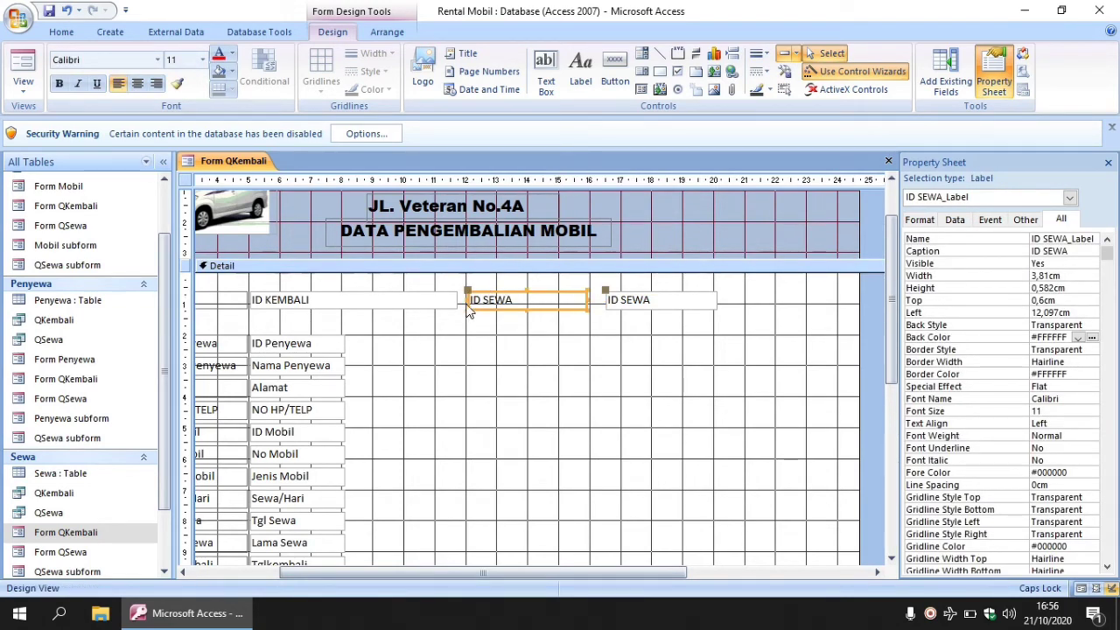
pyautogui.moveTo(477, 299); pyautogui.dragTo(525, 307)
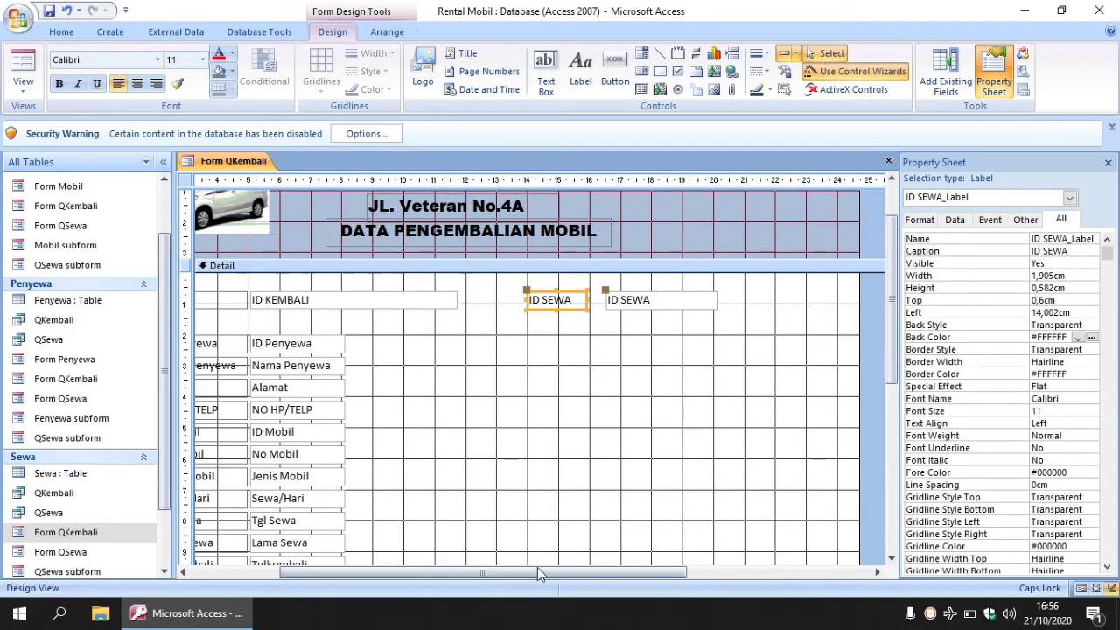
pyautogui.moveTo(534, 571); pyautogui.dragTo(444, 571)
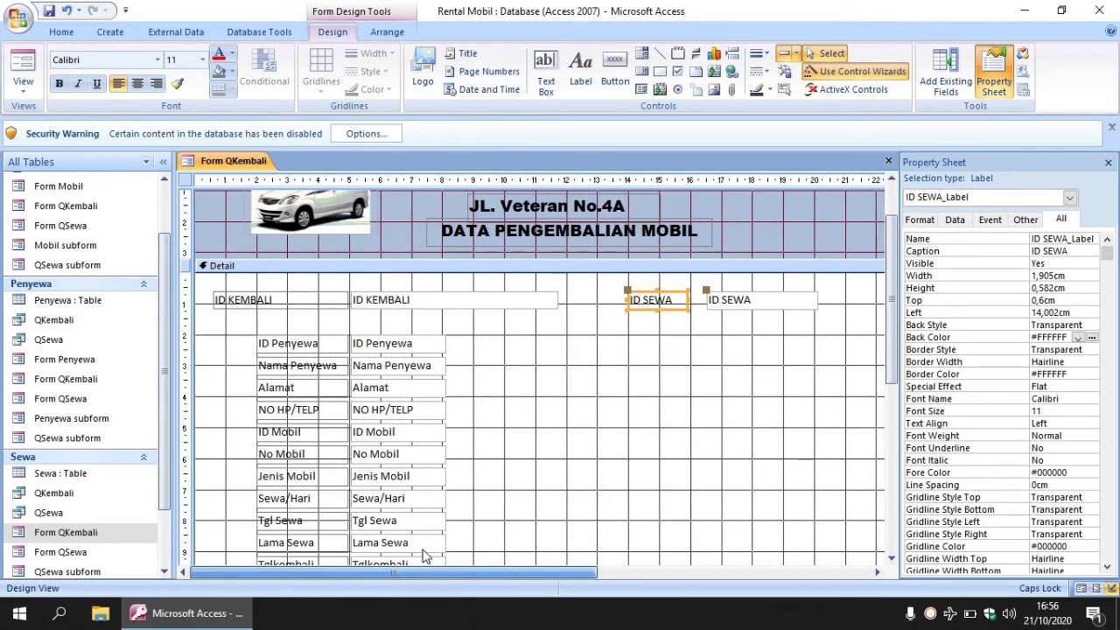
# Make the ID KEMBALI text box narrower and trim its label from the left.
pyautogui.click(525, 302)
pyautogui.moveTo(560, 303); pyautogui.dragTo(471, 297)
pyautogui.click(332, 307)
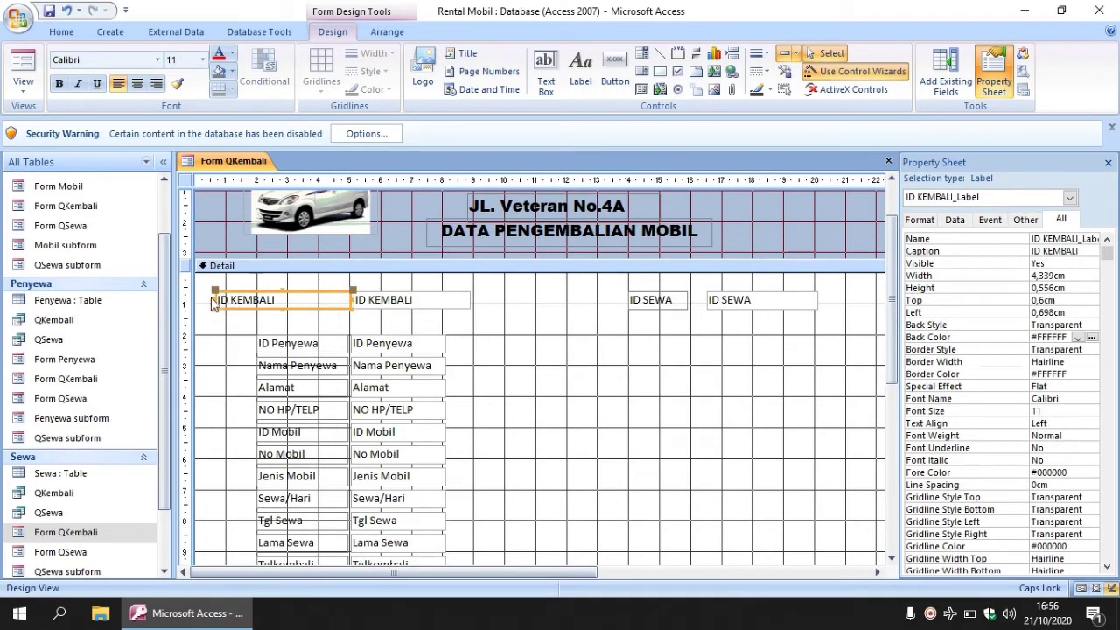
pyautogui.moveTo(213, 299); pyautogui.dragTo(259, 299)
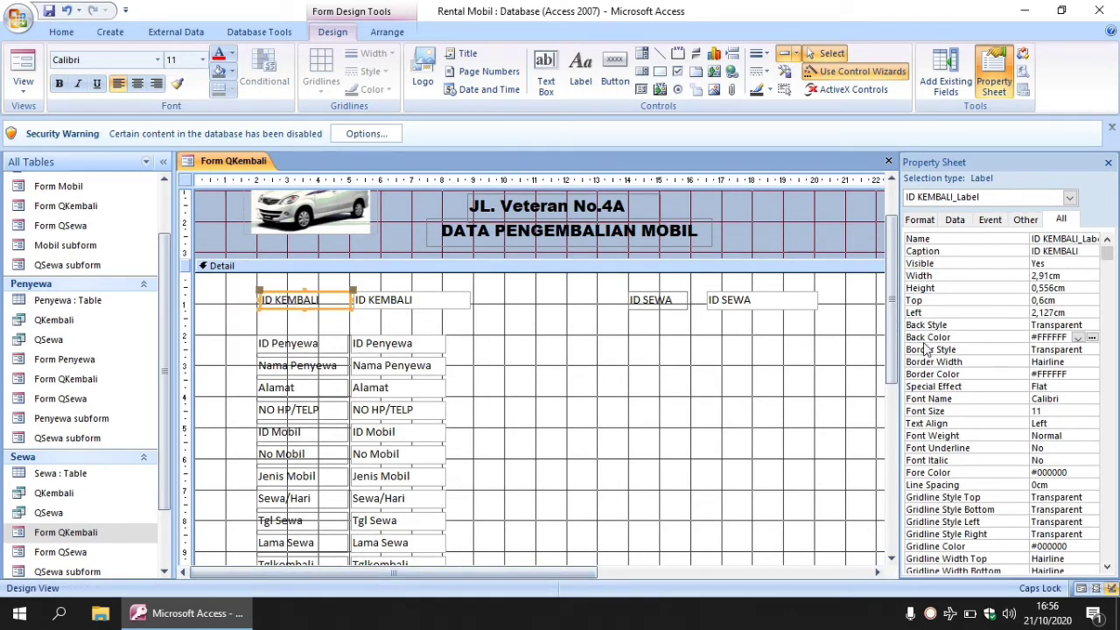
pyautogui.moveTo(892, 359); pyautogui.dragTo(894, 402)
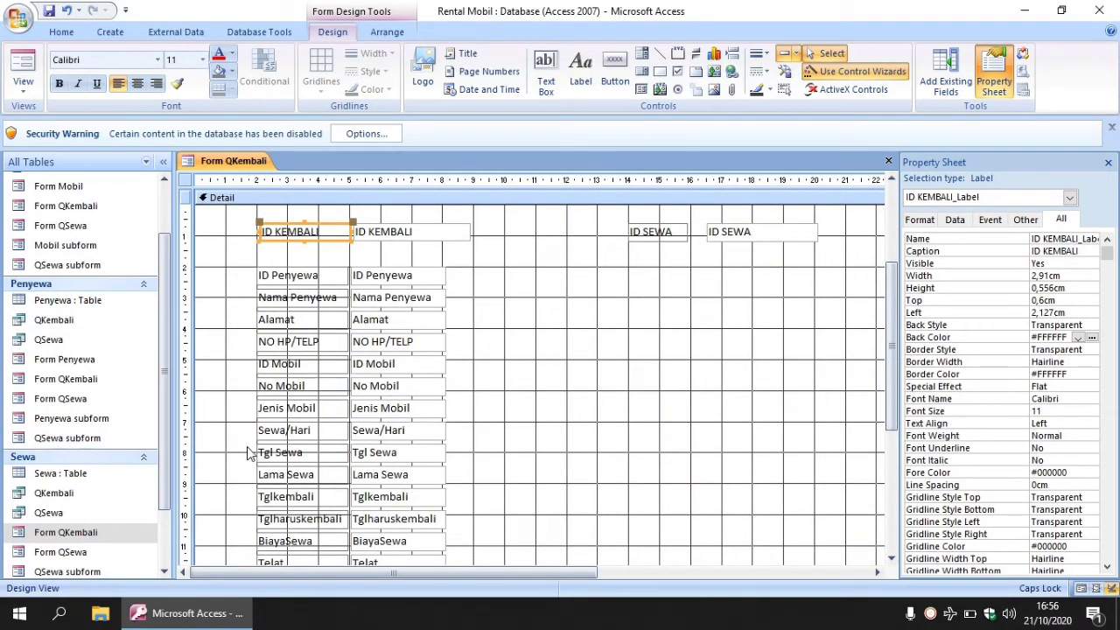
pyautogui.moveTo(249, 452); pyautogui.dragTo(472, 552)
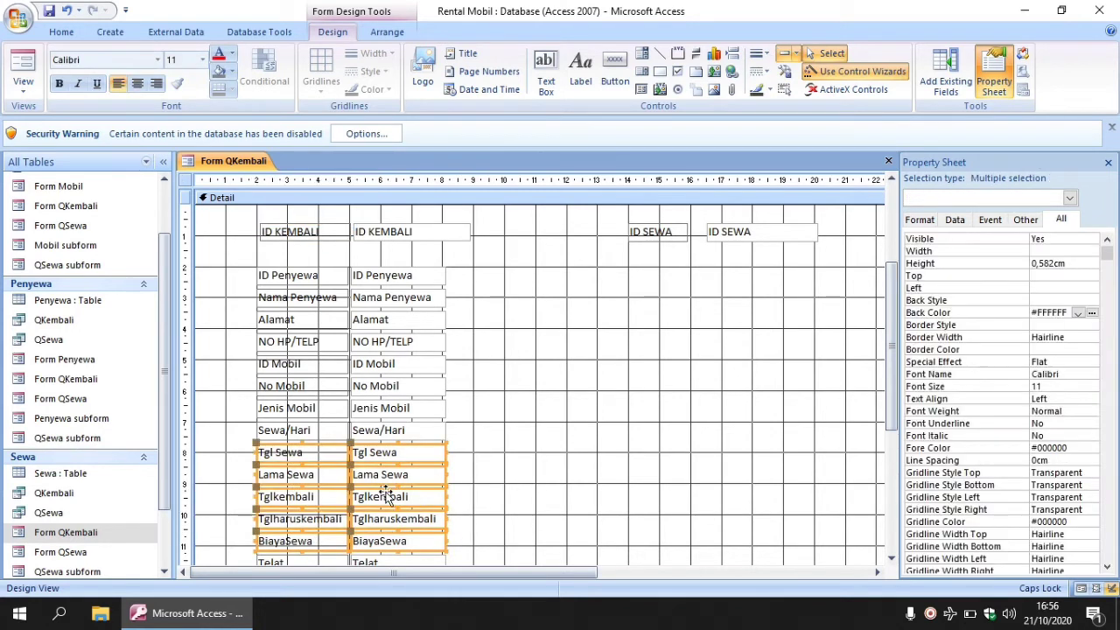
# Move the Tgl Sewa–BiayaSewa block under ID SEWA and shift the ID Mobil and ID Penyewa blocks left.
pyautogui.moveTo(385, 496); pyautogui.dragTo(665, 322)
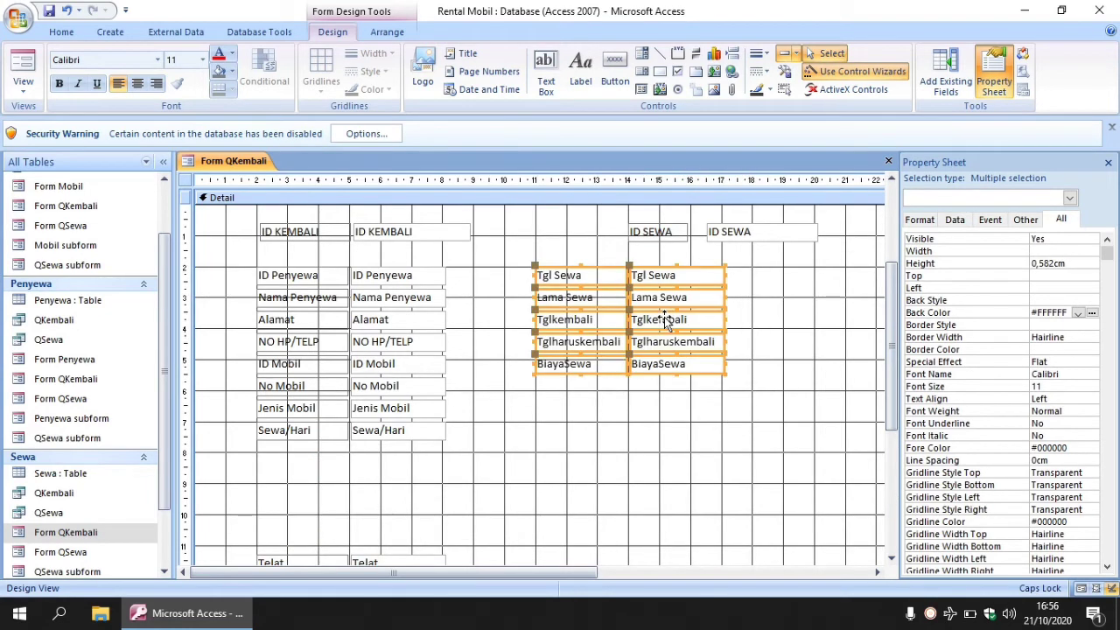
pyautogui.click(254, 375)
pyautogui.moveTo(242, 359); pyautogui.dragTo(463, 459)
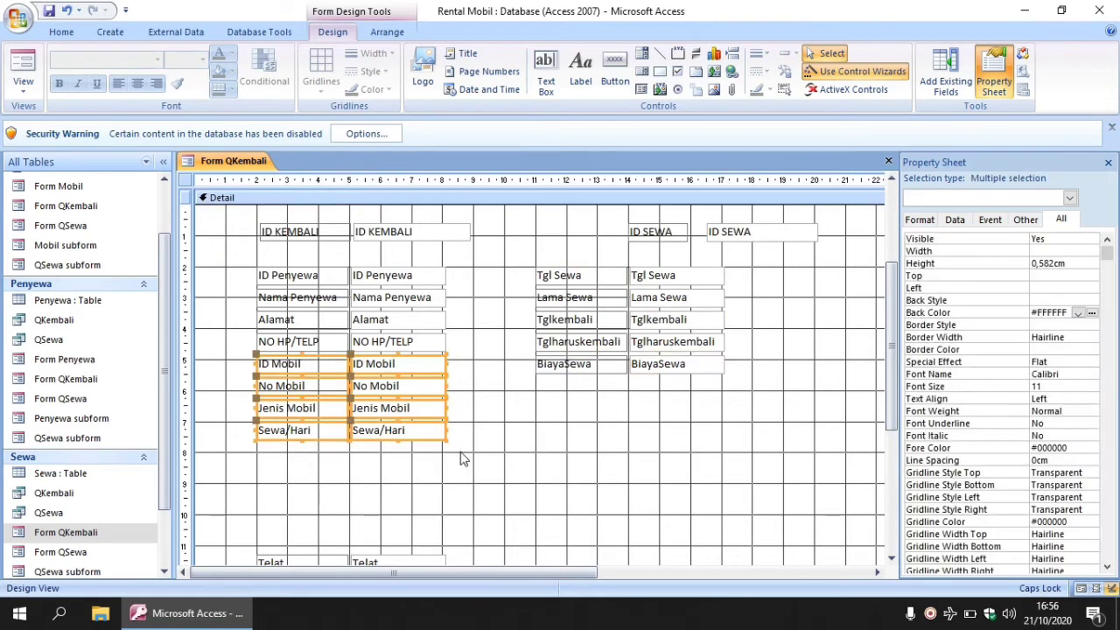
pyautogui.moveTo(408, 413); pyautogui.dragTo(374, 414)
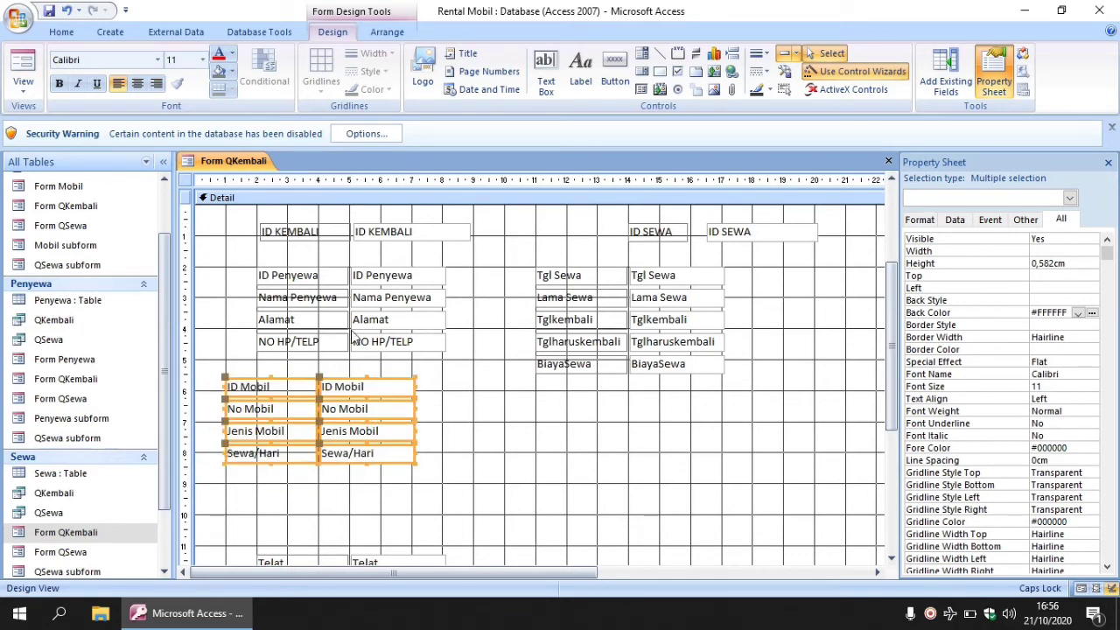
pyautogui.moveTo(248, 264); pyautogui.dragTo(381, 336)
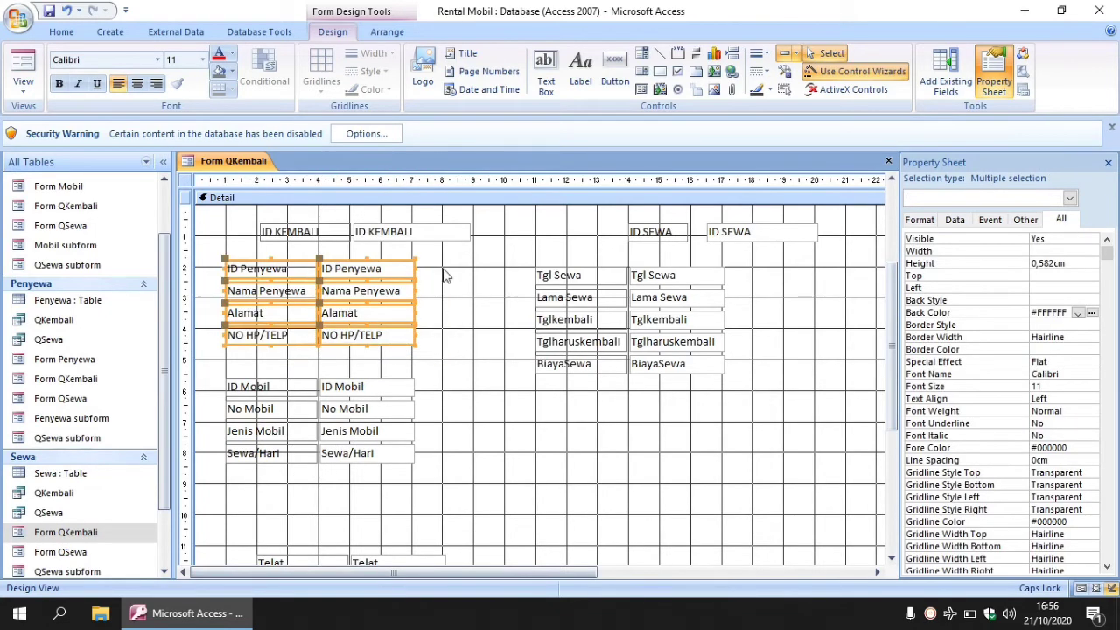
# Move the ID KEMBALI and ID SEWA pairs up and left into the top row.
pyautogui.moveTo(252, 213); pyautogui.dragTo(490, 256)
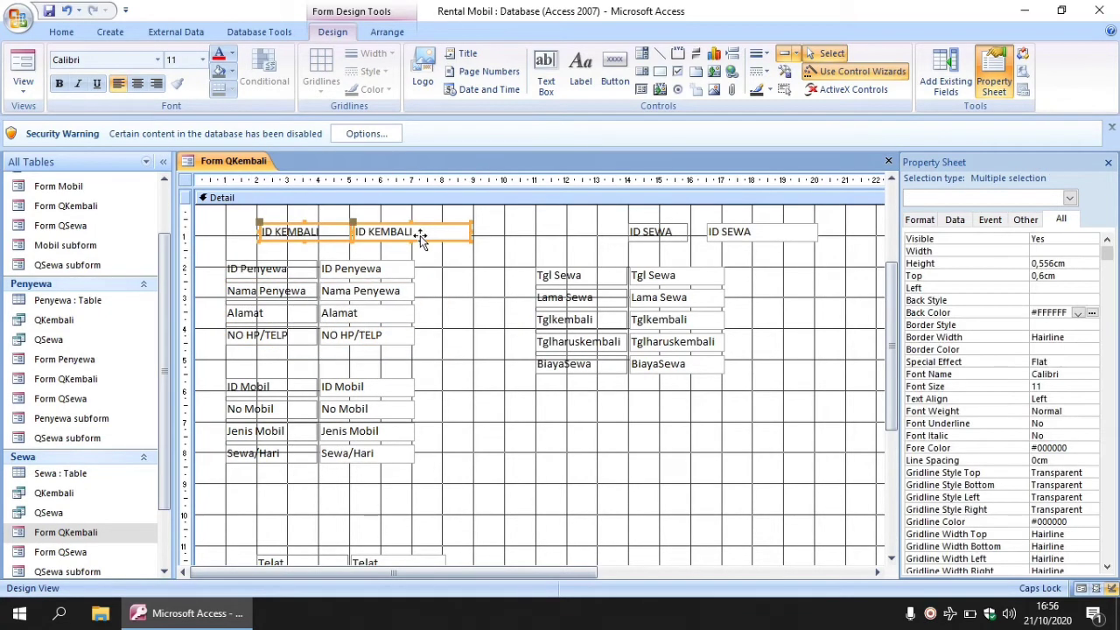
pyautogui.moveTo(420, 234); pyautogui.dragTo(386, 228)
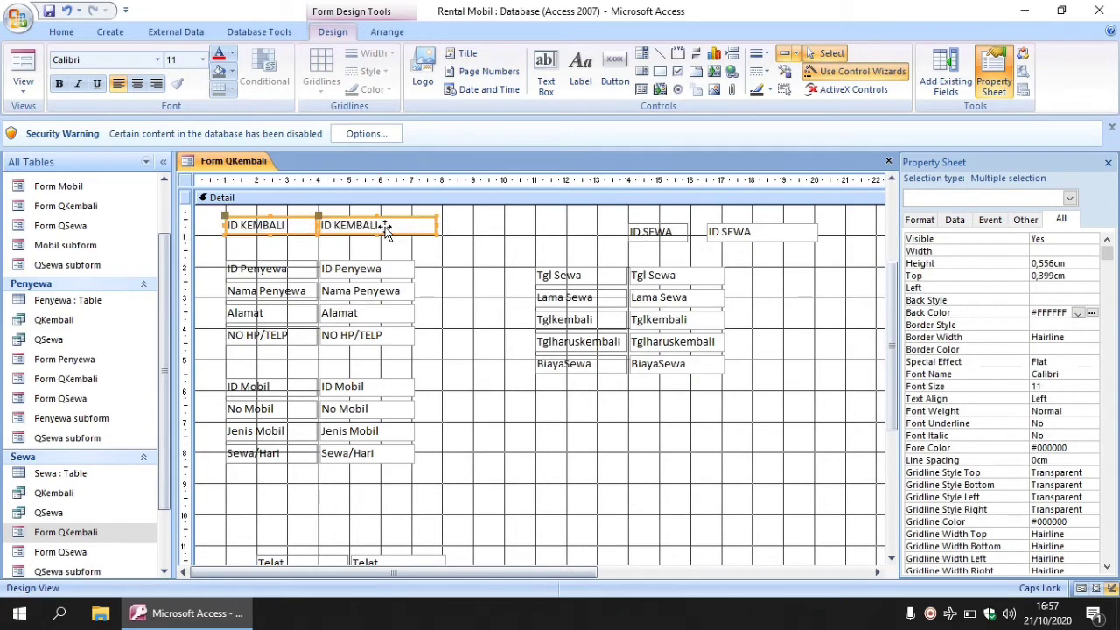
pyautogui.moveTo(619, 217); pyautogui.dragTo(692, 220)
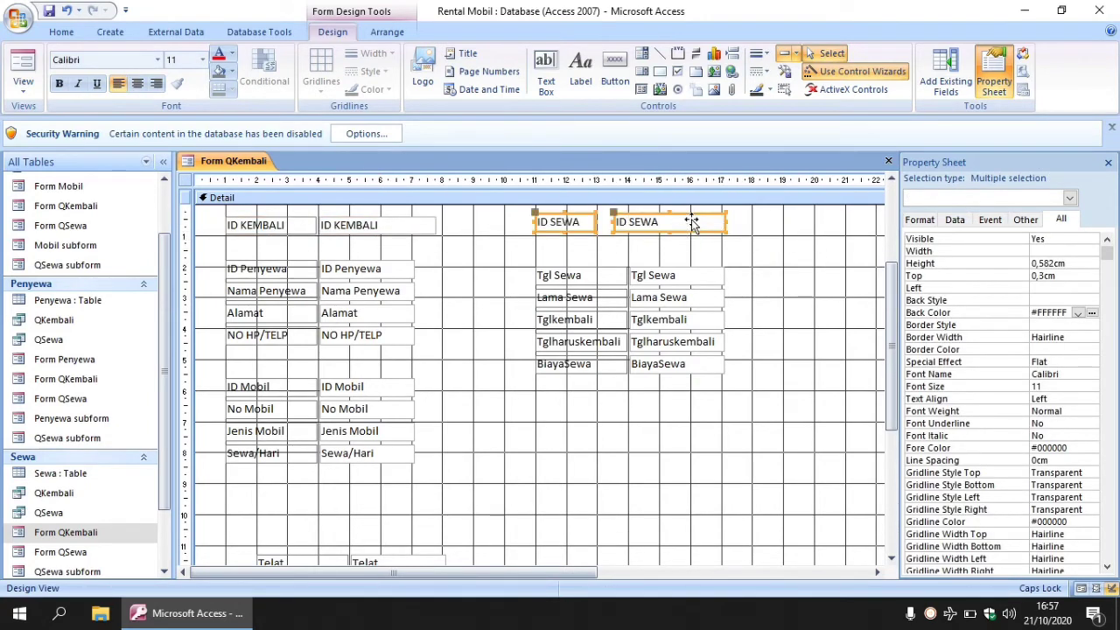
pyautogui.click(820, 354)
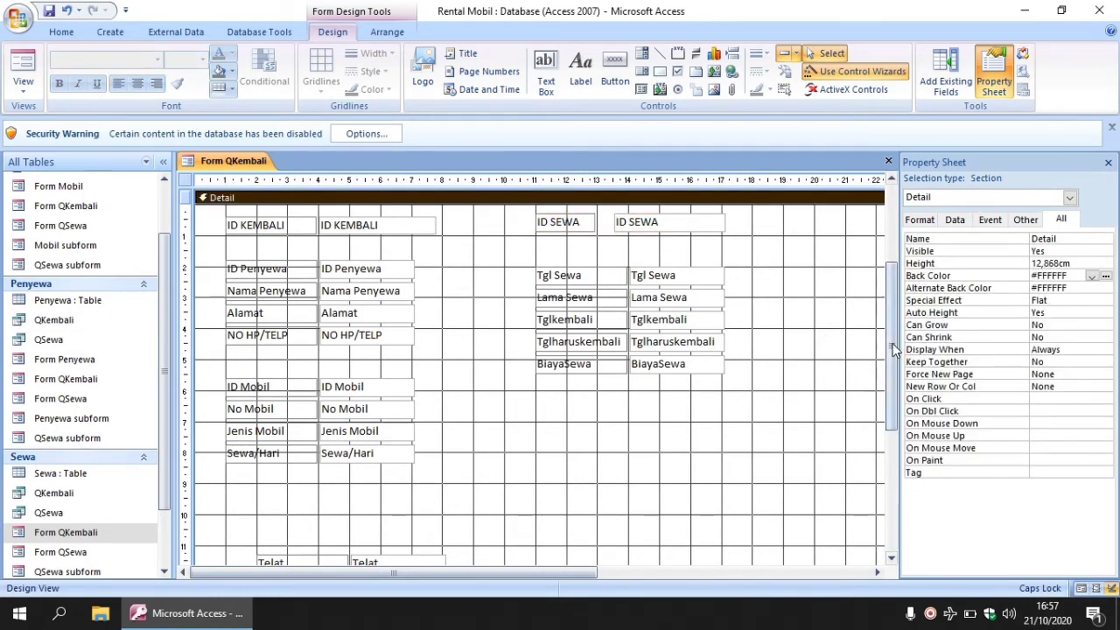
pyautogui.moveTo(894, 351)
pyautogui.mouseDown()
pyautogui.moveTo(889, 435)
pyautogui.moveTo(891, 372)
pyautogui.mouseUp()
# Place the Tglkembali fields below BiayaSewa and close the gap under Lama Sewa.
pyautogui.click(544, 280)
pyautogui.moveTo(544, 279); pyautogui.dragTo(549, 359)
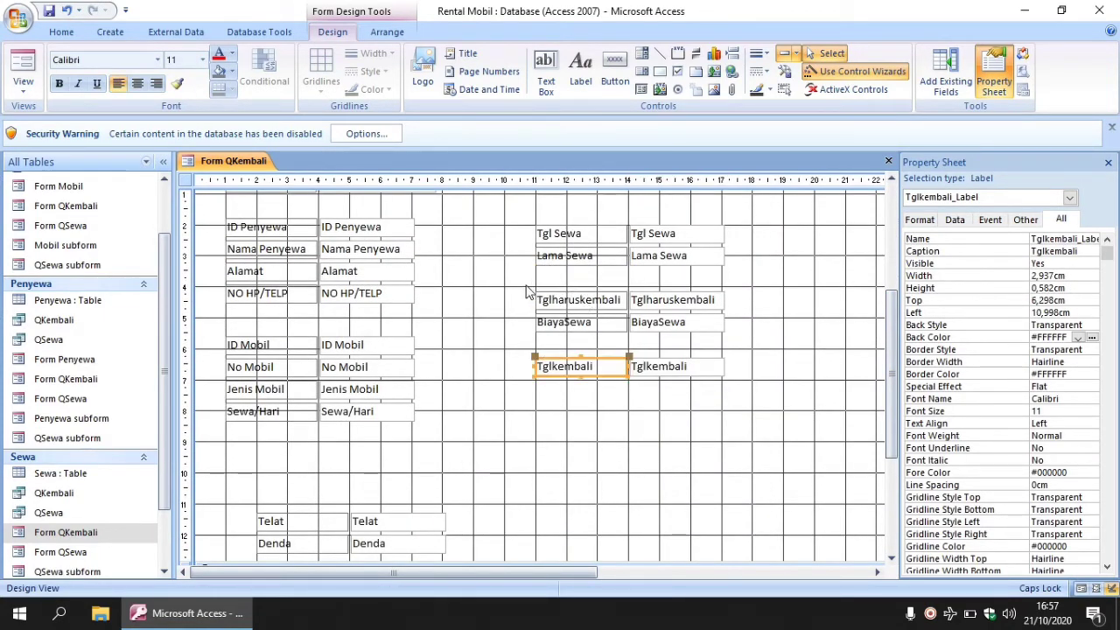
pyautogui.moveTo(529, 285); pyautogui.dragTo(731, 350)
pyautogui.moveTo(687, 315); pyautogui.dragTo(686, 298)
pyautogui.click(784, 360)
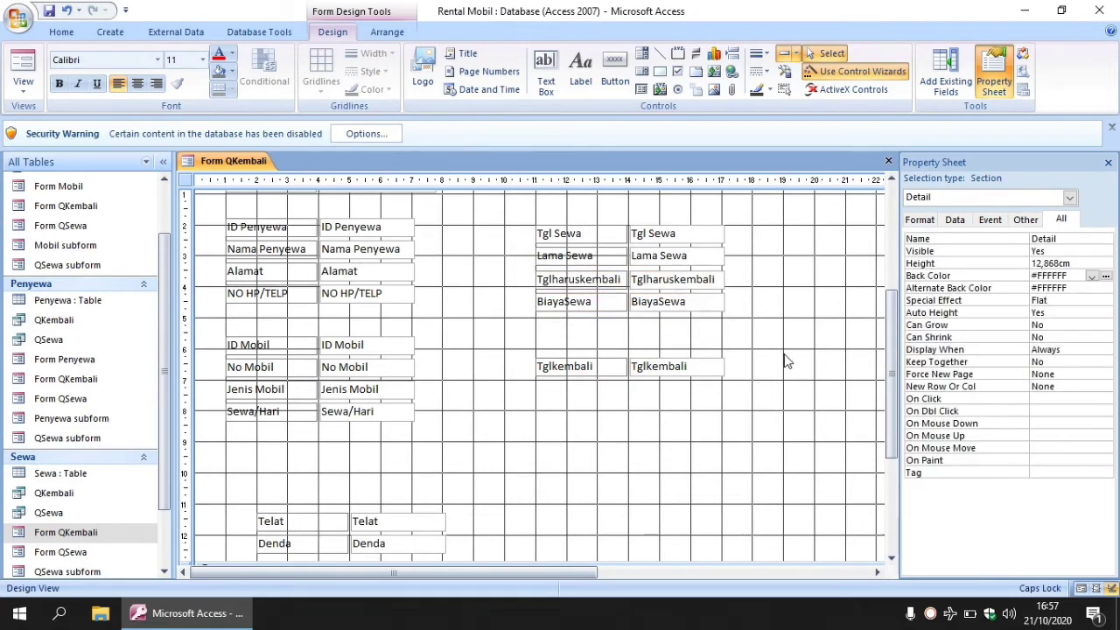
pyautogui.moveTo(238, 511); pyautogui.dragTo(709, 413)
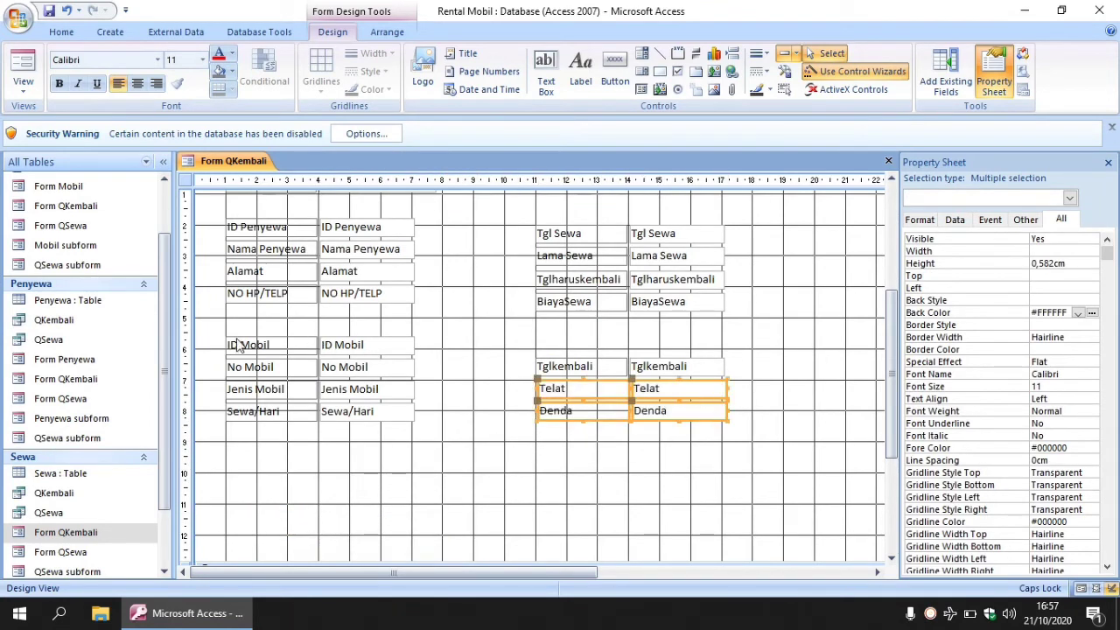
# Shift the ID Mobil group down and move the Tglkembali–Denda and Tgl Sewa–BiayaSewa groups left.
pyautogui.moveTo(220, 334); pyautogui.dragTo(408, 459)
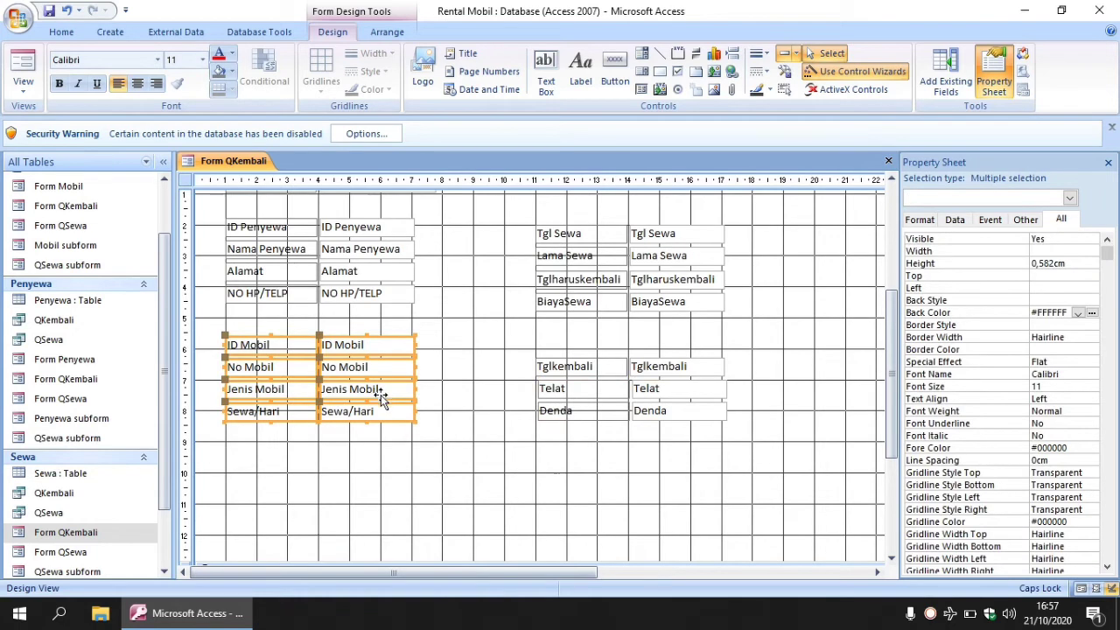
pyautogui.moveTo(380, 394); pyautogui.dragTo(380, 407)
pyautogui.moveTo(527, 354); pyautogui.dragTo(762, 439)
pyautogui.moveTo(707, 392); pyautogui.dragTo(642, 380)
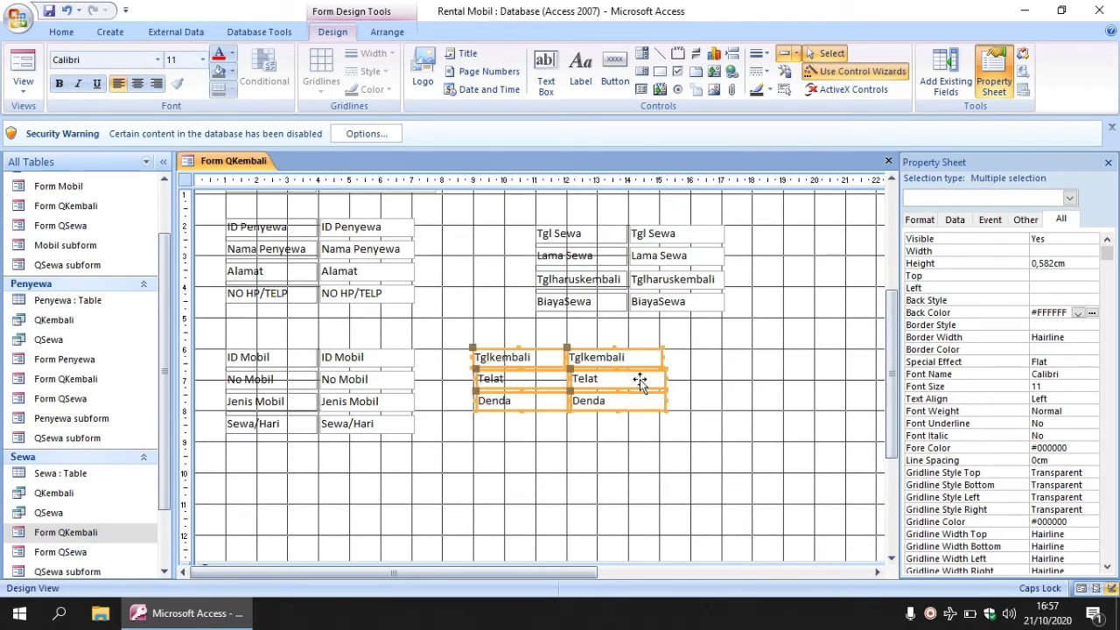
pyautogui.moveTo(525, 220); pyautogui.dragTo(777, 343)
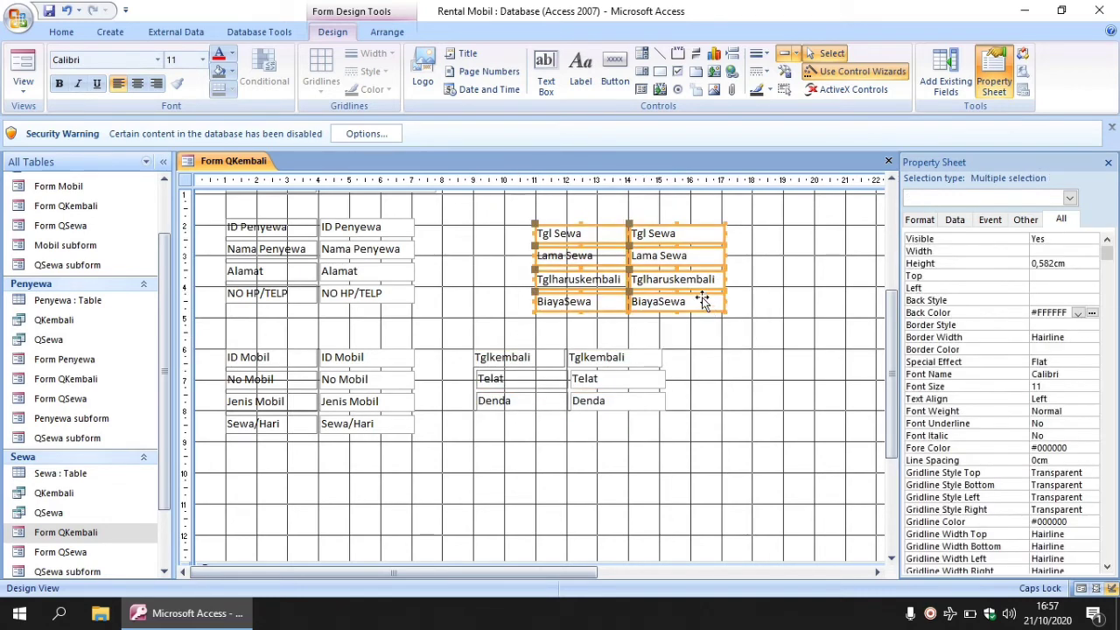
pyautogui.moveTo(699, 302); pyautogui.dragTo(643, 299)
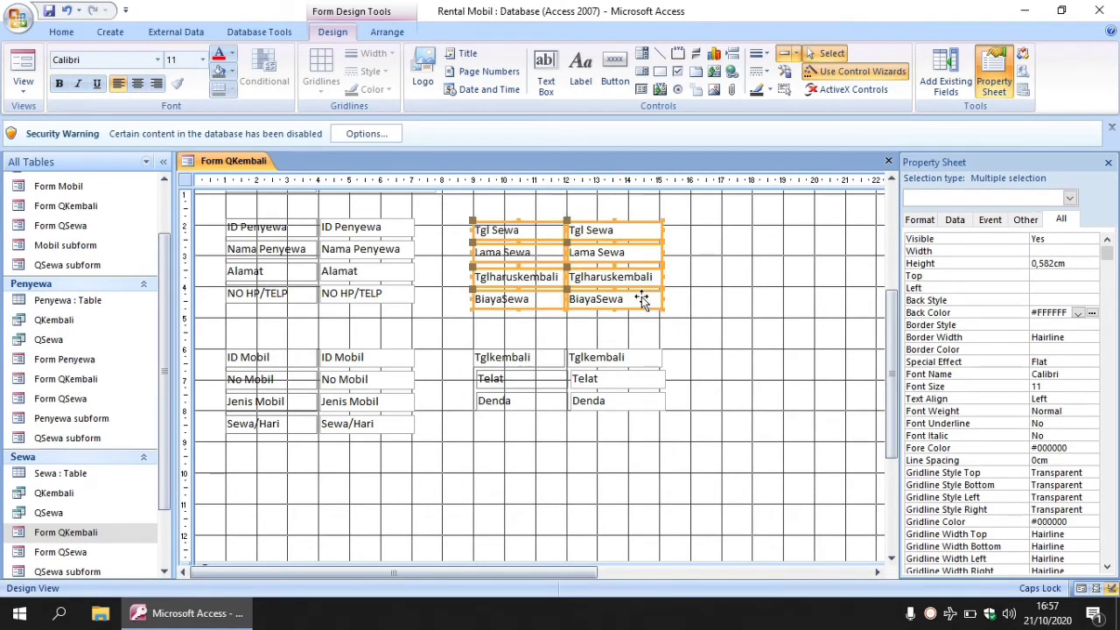
pyautogui.click(769, 304)
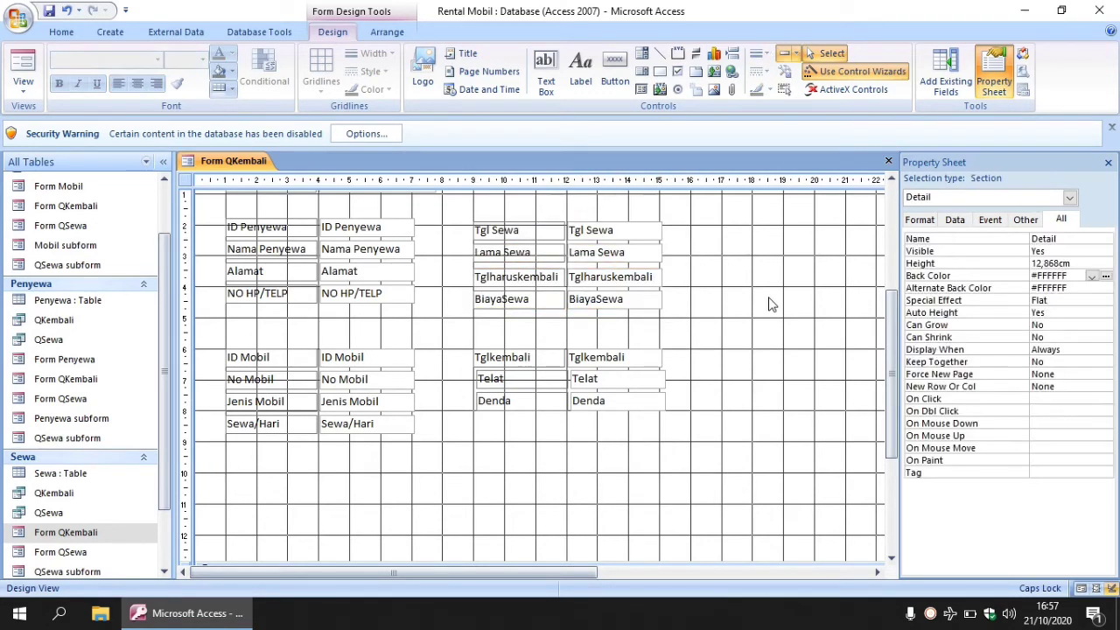
# Move the ID SEWA pair left, narrow the ID KEMBALI box, and realign the ID Penyewa group.
pyautogui.moveTo(892, 332); pyautogui.dragTo(894, 288)
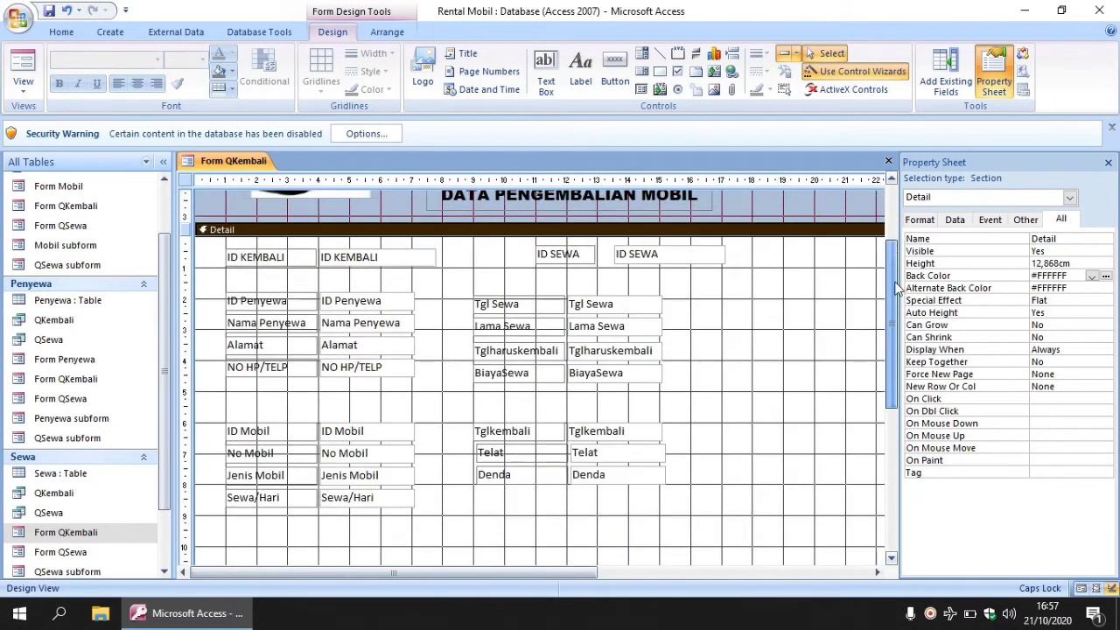
pyautogui.moveTo(527, 248); pyautogui.dragTo(617, 259)
pyautogui.click(416, 257)
pyautogui.moveTo(416, 256); pyautogui.dragTo(390, 257)
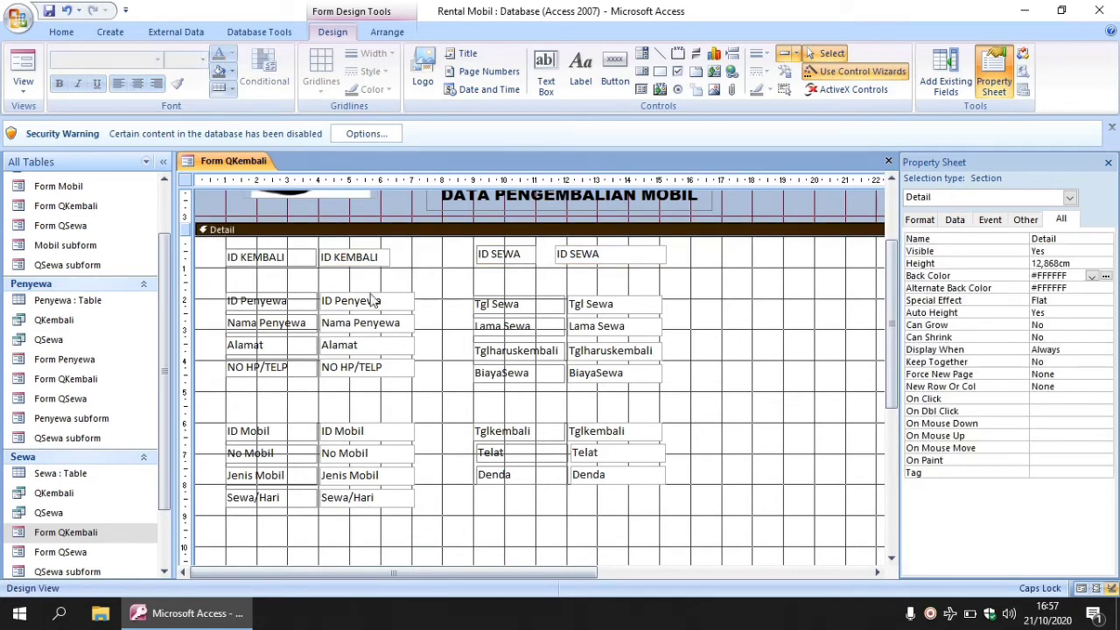
pyautogui.moveTo(222, 287); pyautogui.dragTo(398, 402)
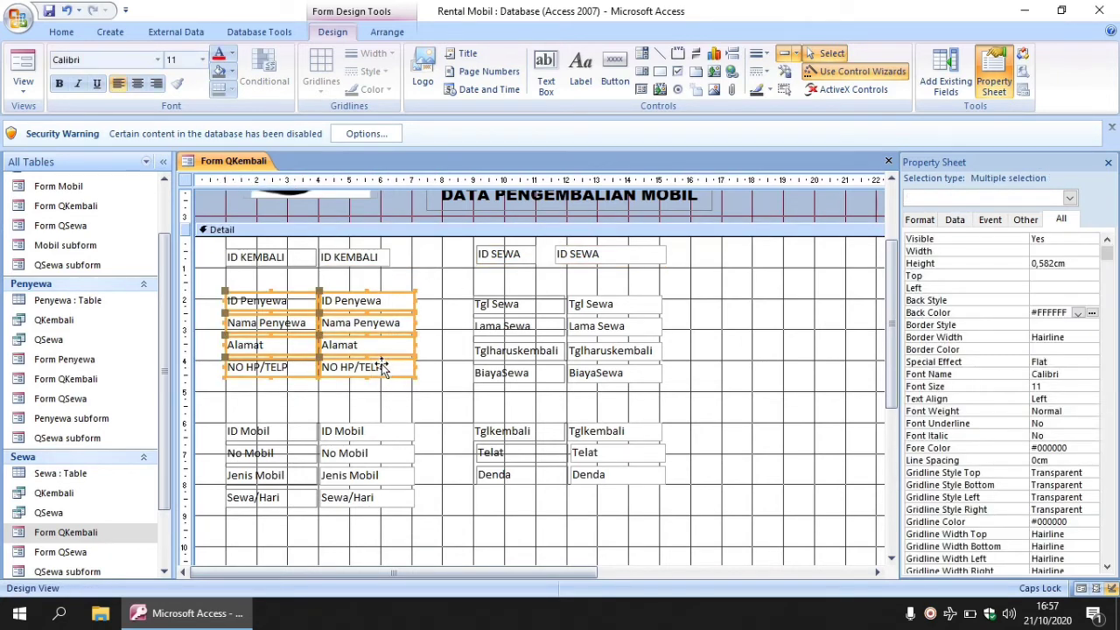
pyautogui.moveTo(402, 338); pyautogui.dragTo(404, 349)
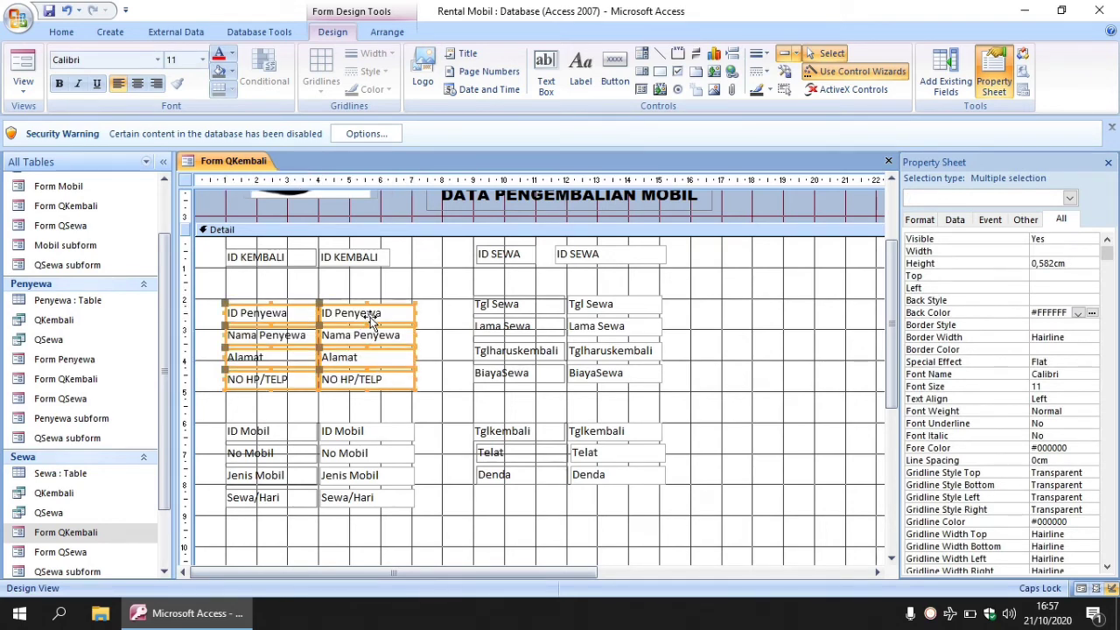
pyautogui.moveTo(371, 315); pyautogui.dragTo(371, 311)
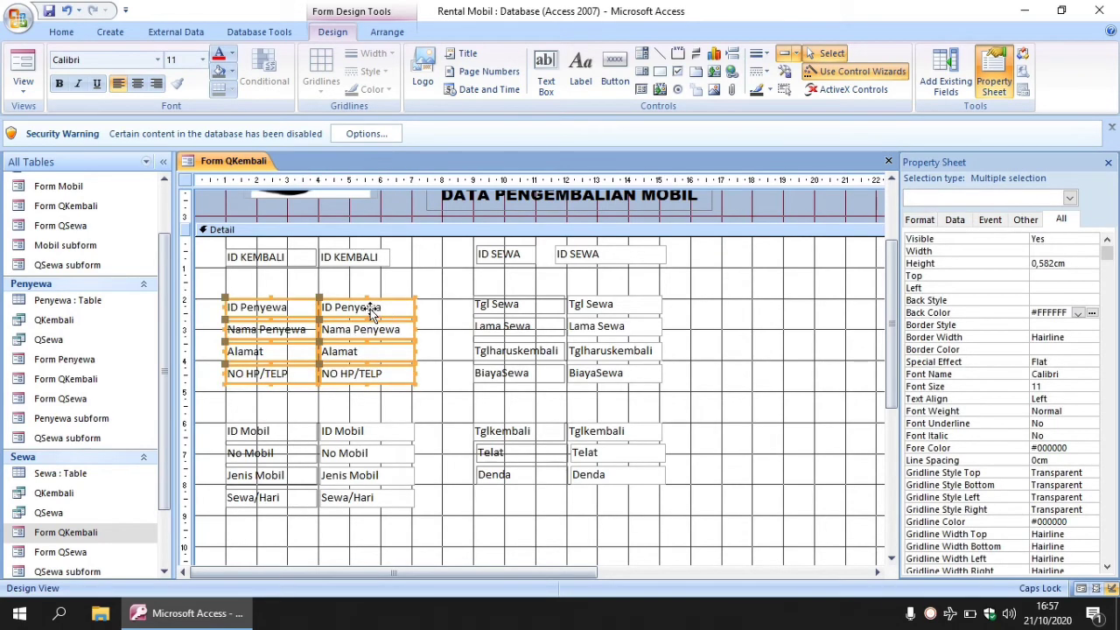
pyautogui.click(441, 303)
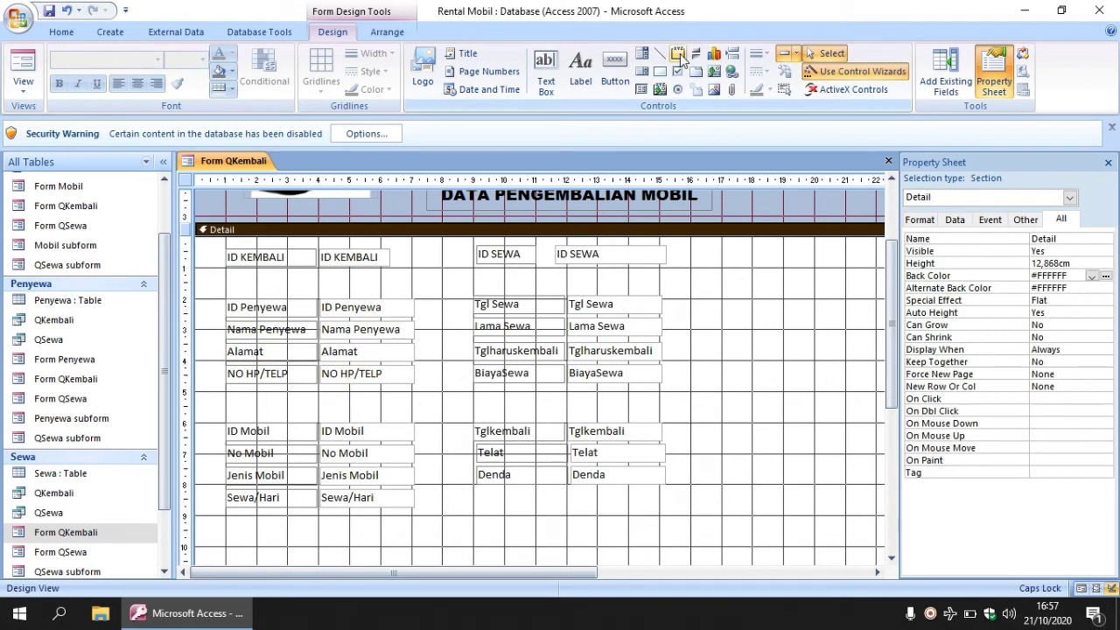
# Draw an empty option group over the ID Mobil–Sewa/Hari fields, cancelling the Option Group Wizard.
pyautogui.click(679, 54)
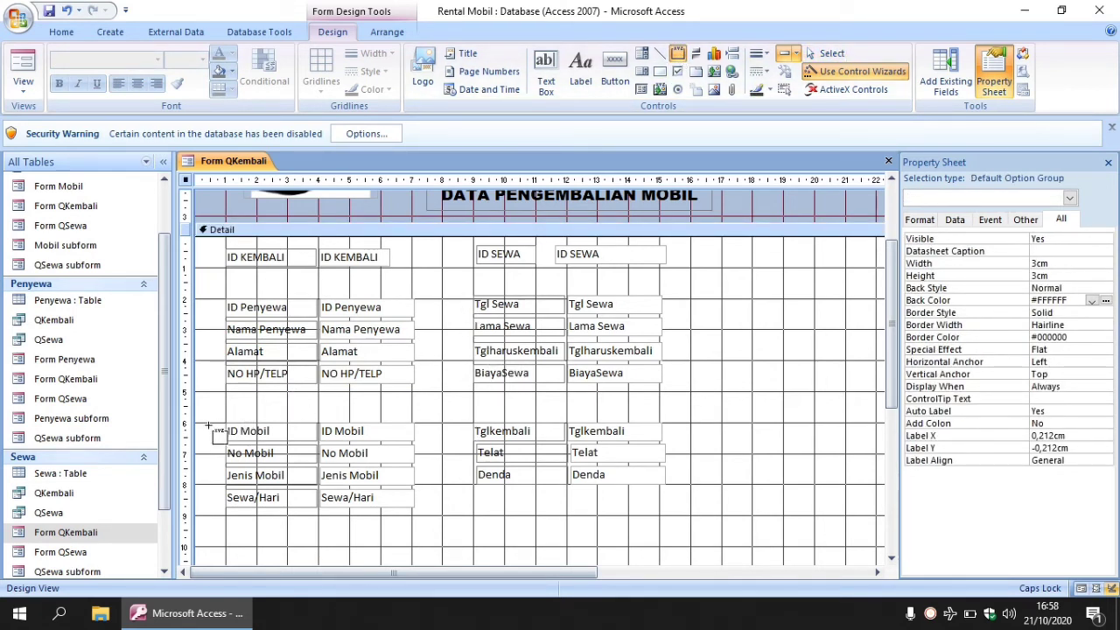
pyautogui.moveTo(210, 425); pyautogui.dragTo(434, 518)
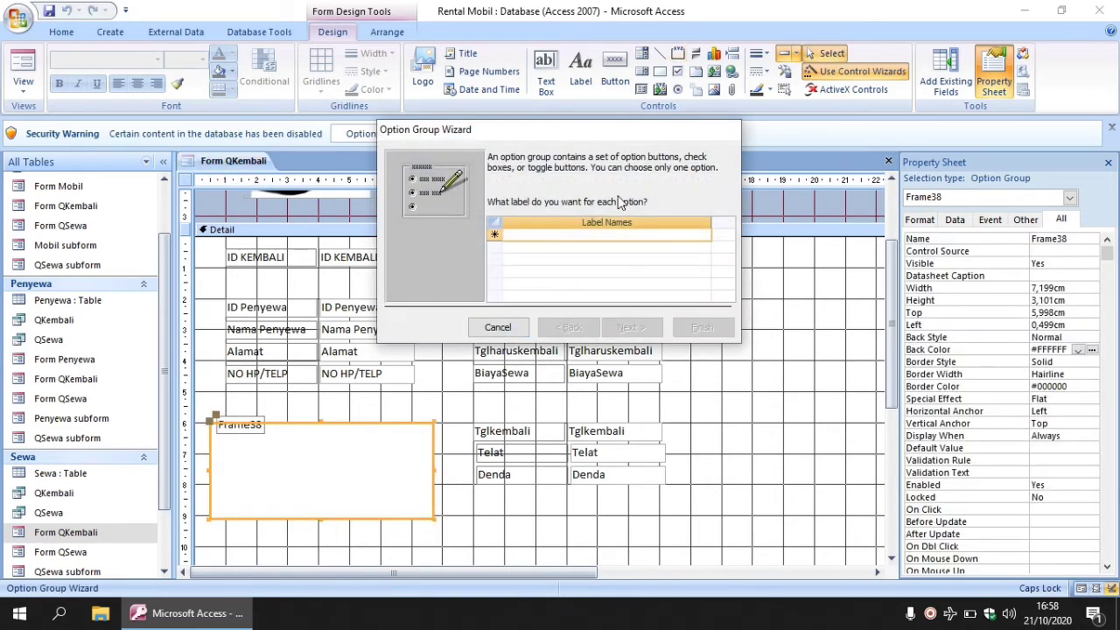
pyautogui.click(497, 328)
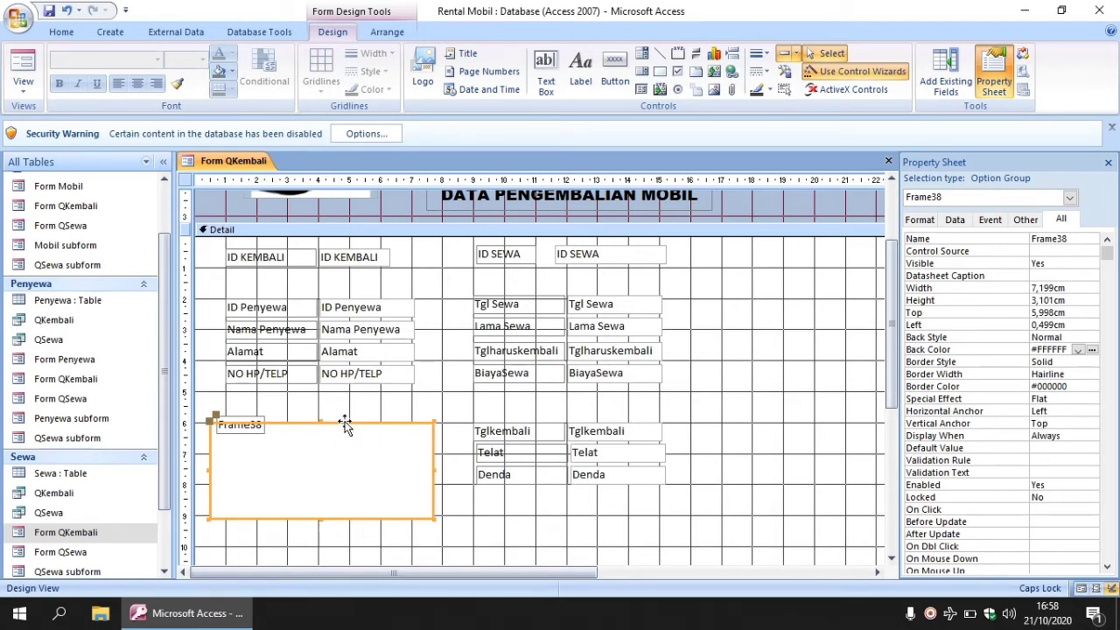
# Send Frame38 behind the ID Mobil, No Mobil, Jenis Mobil and Sewa/Hari fields.
pyautogui.rightClick(345, 424)
pyautogui.moveTo(436, 276)
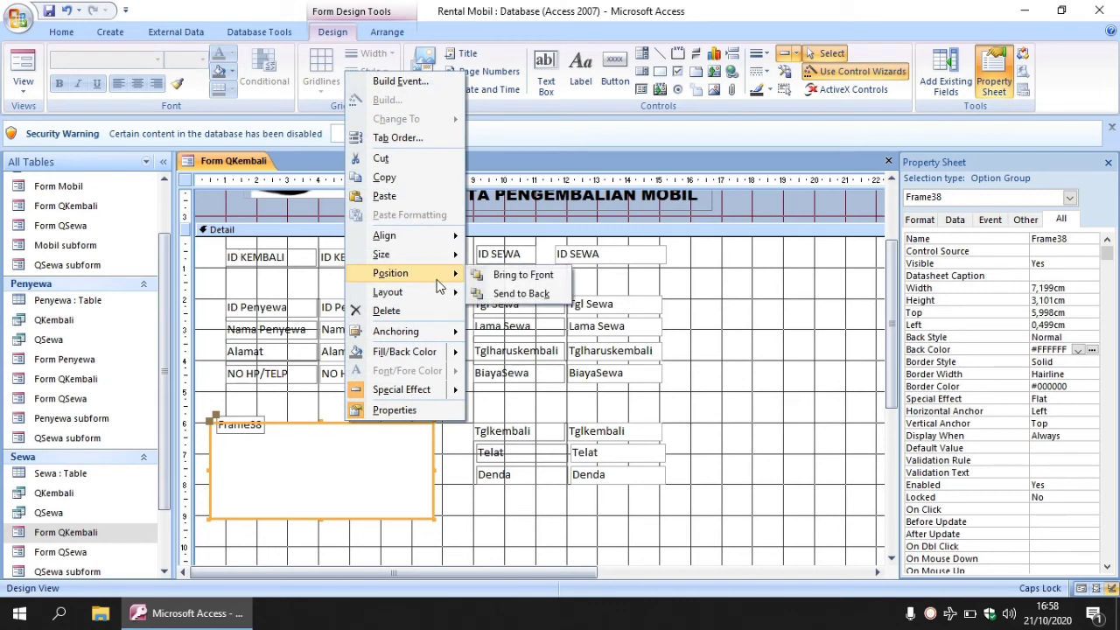
pyautogui.click(512, 294)
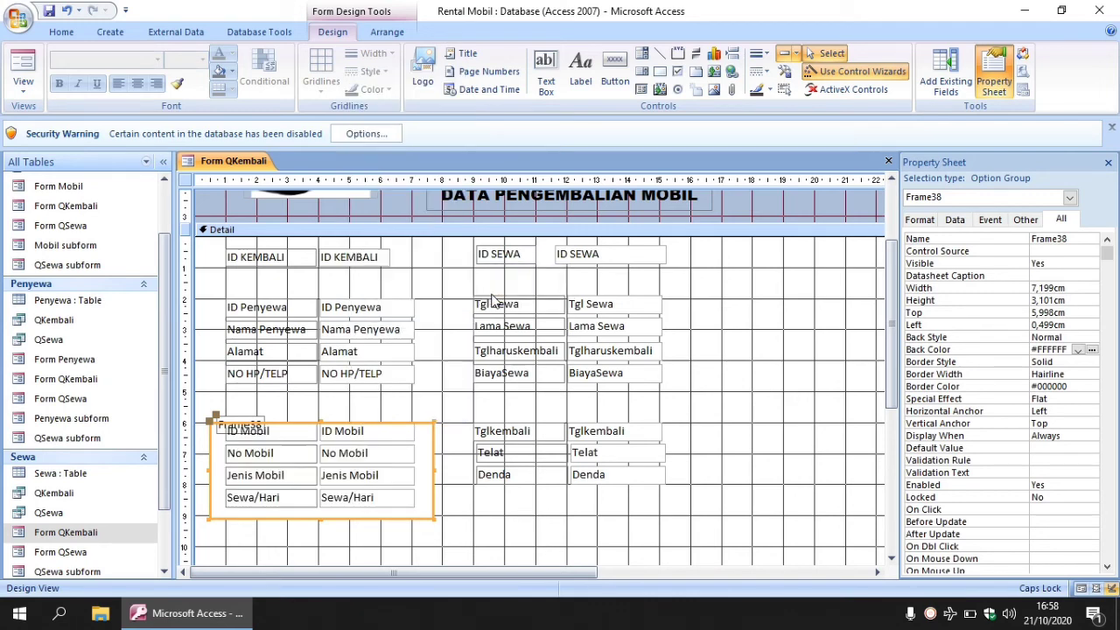
# Raise the frame caption, rename it 'Mobil', and stretch the frame slightly taller.
pyautogui.click(265, 415)
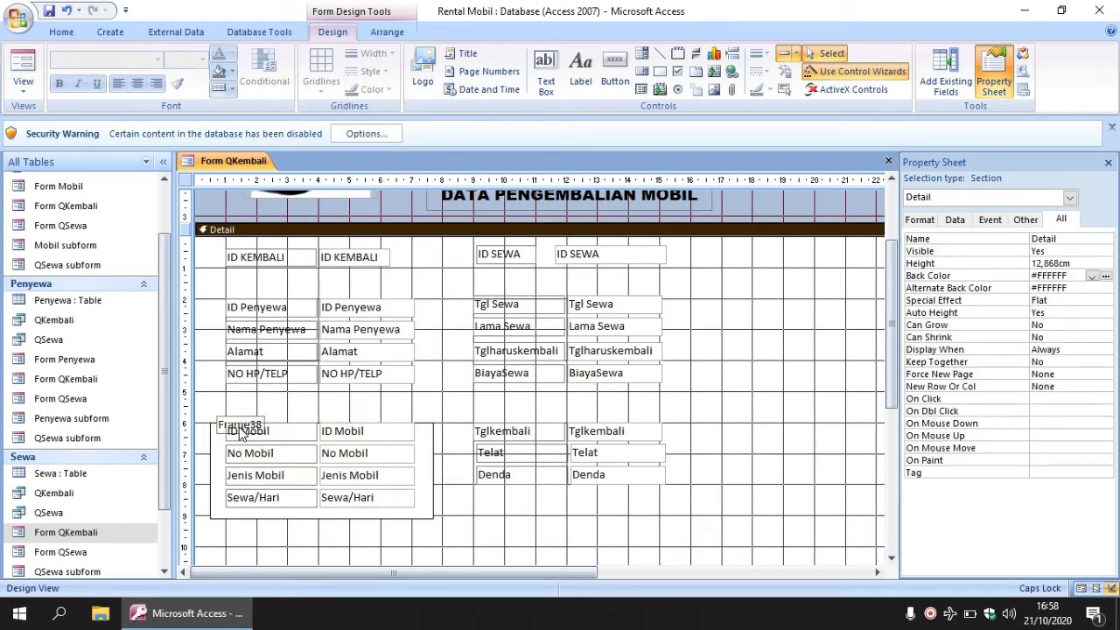
pyautogui.click(238, 427)
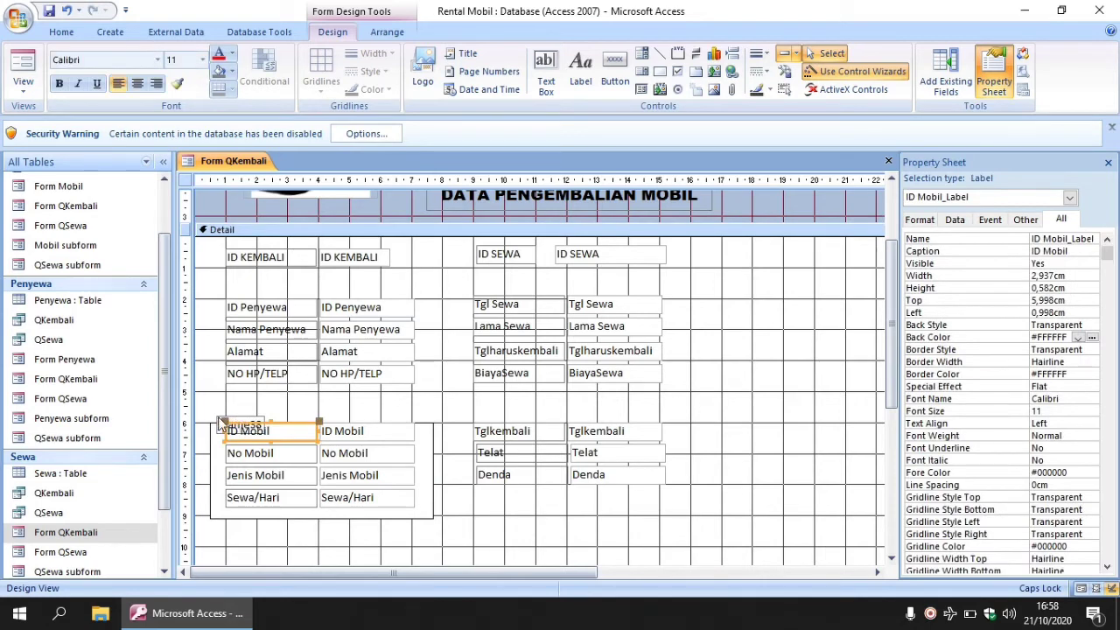
pyautogui.click(227, 423)
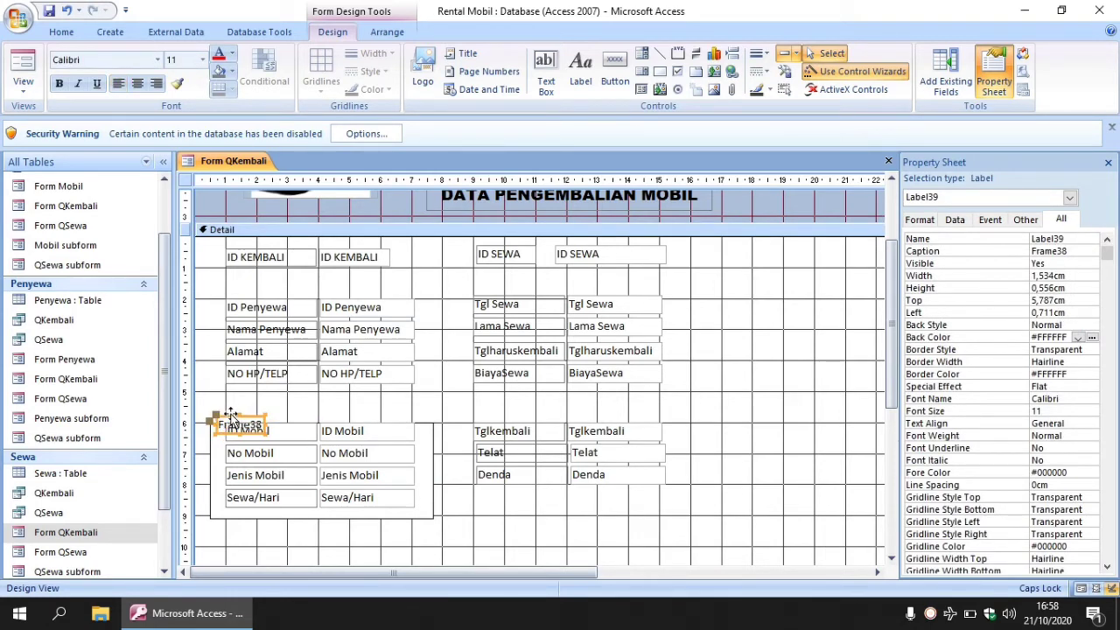
pyautogui.moveTo(231, 414); pyautogui.dragTo(232, 405)
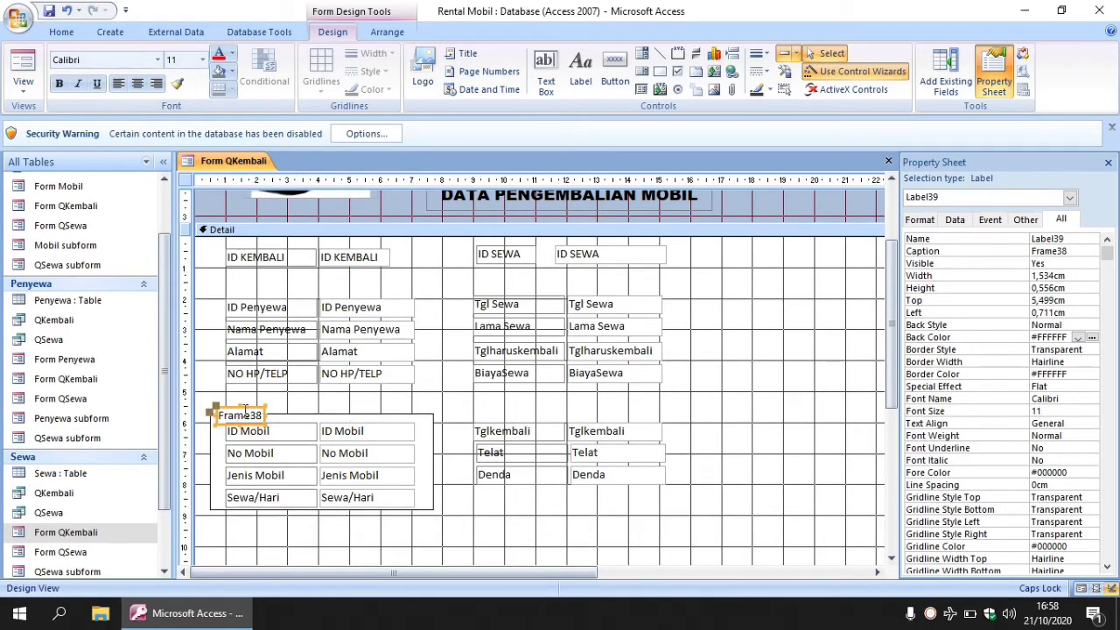
pyautogui.moveTo(220, 416); pyautogui.dragTo(274, 422)
pyautogui.write('Mob')
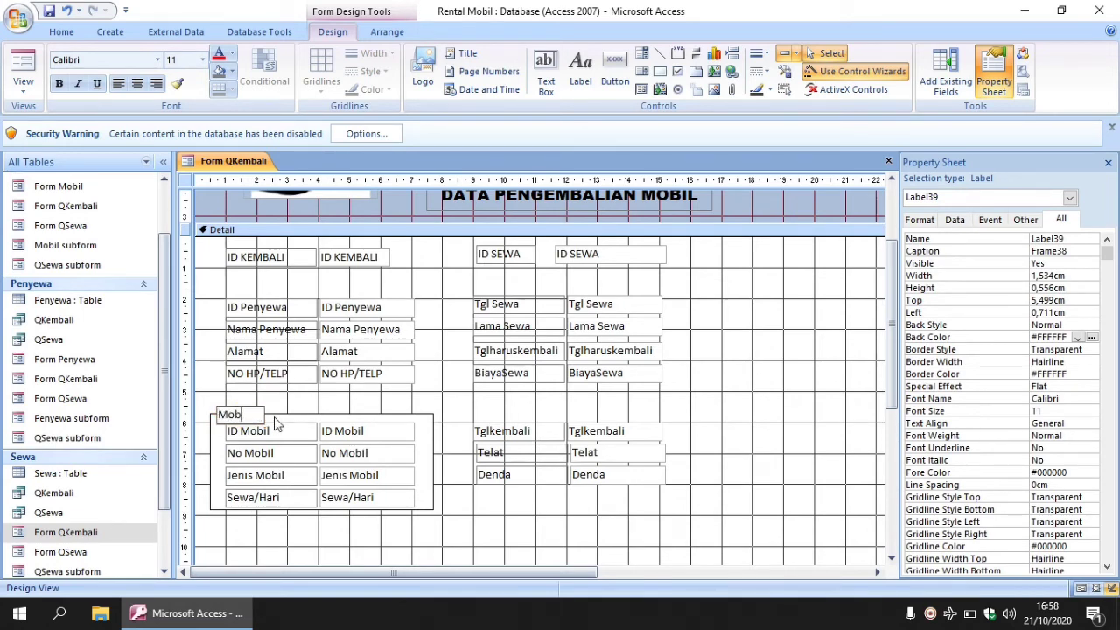
pyautogui.write('il')
pyautogui.moveTo(350, 397); pyautogui.dragTo(403, 513)
pyautogui.moveTo(323, 510); pyautogui.dragTo(325, 528)
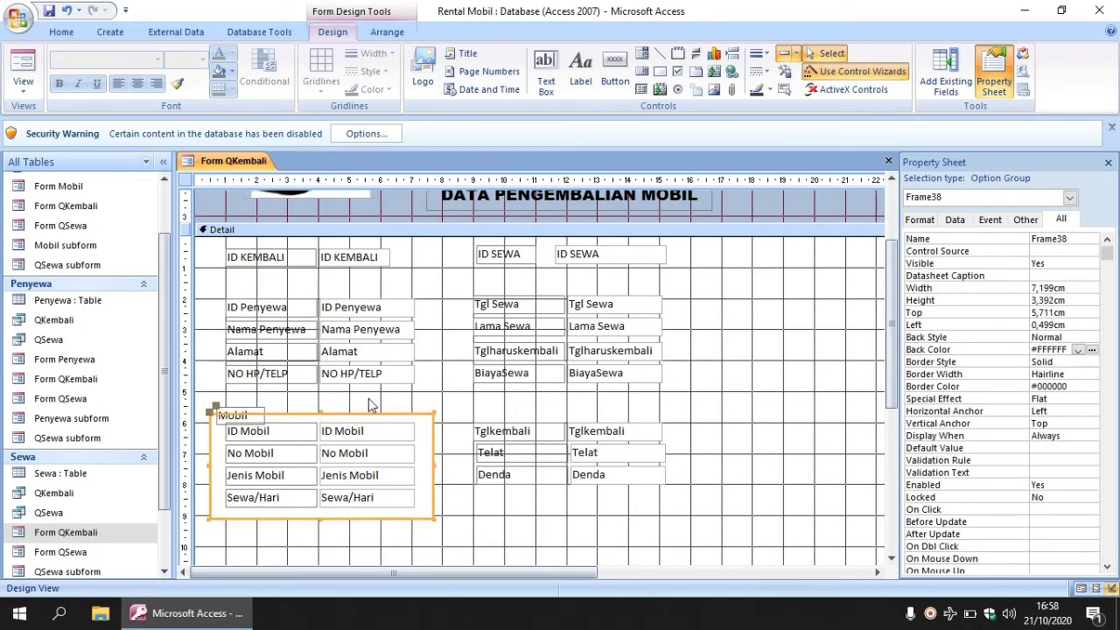
# Nudge the ID Mobil label down and move the whole Mobil group slightly lower.
pyautogui.click(371, 403)
pyautogui.click(293, 427)
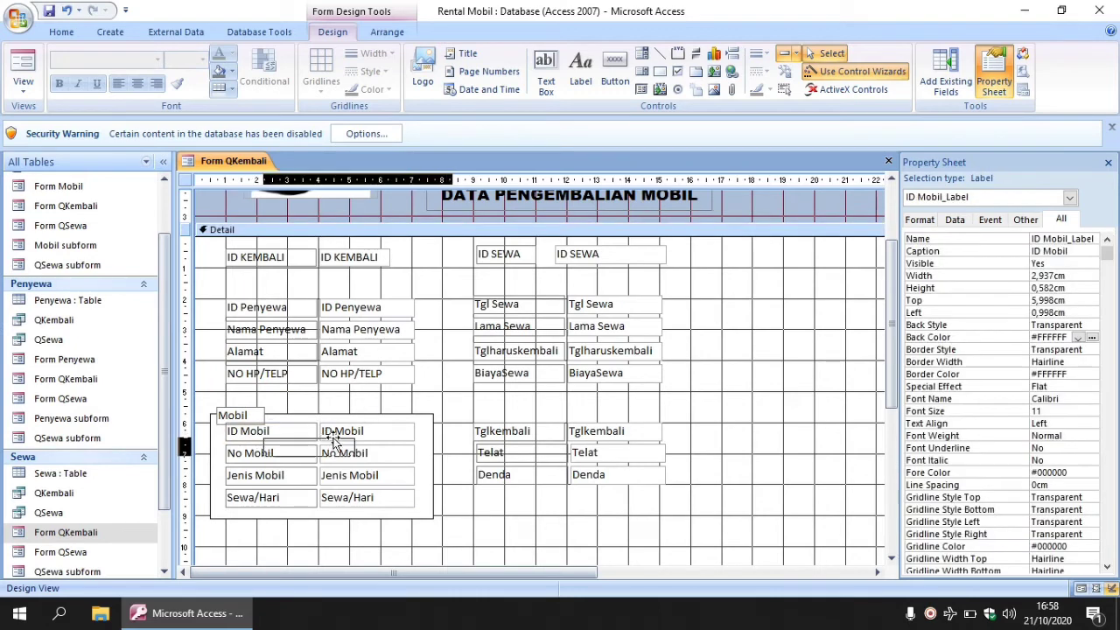
pyautogui.moveTo(291, 423); pyautogui.dragTo(290, 428)
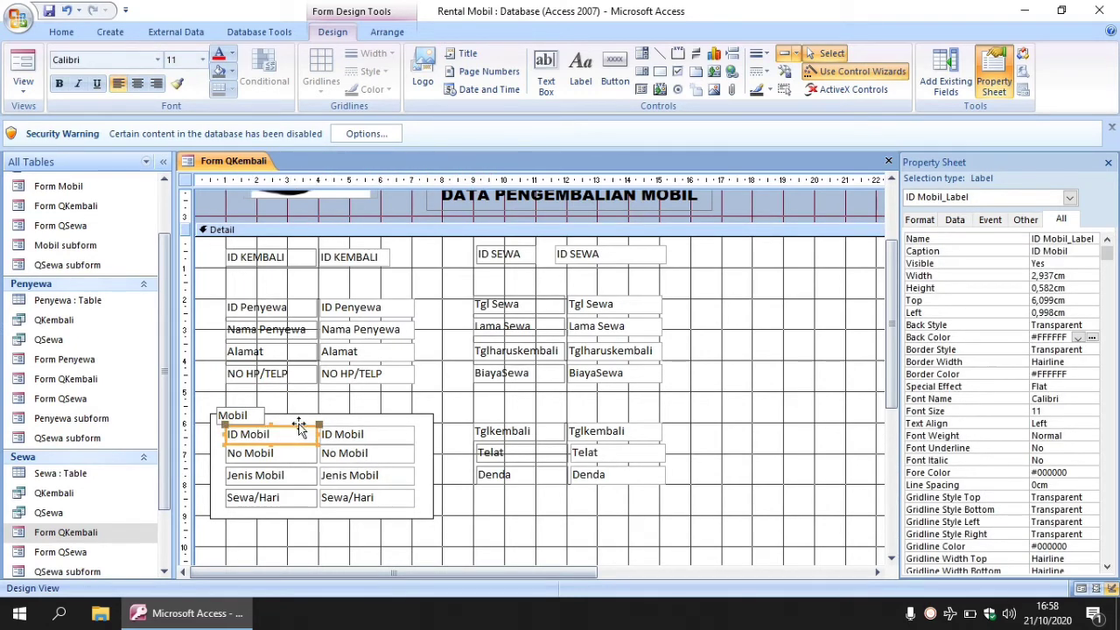
pyautogui.click(378, 546)
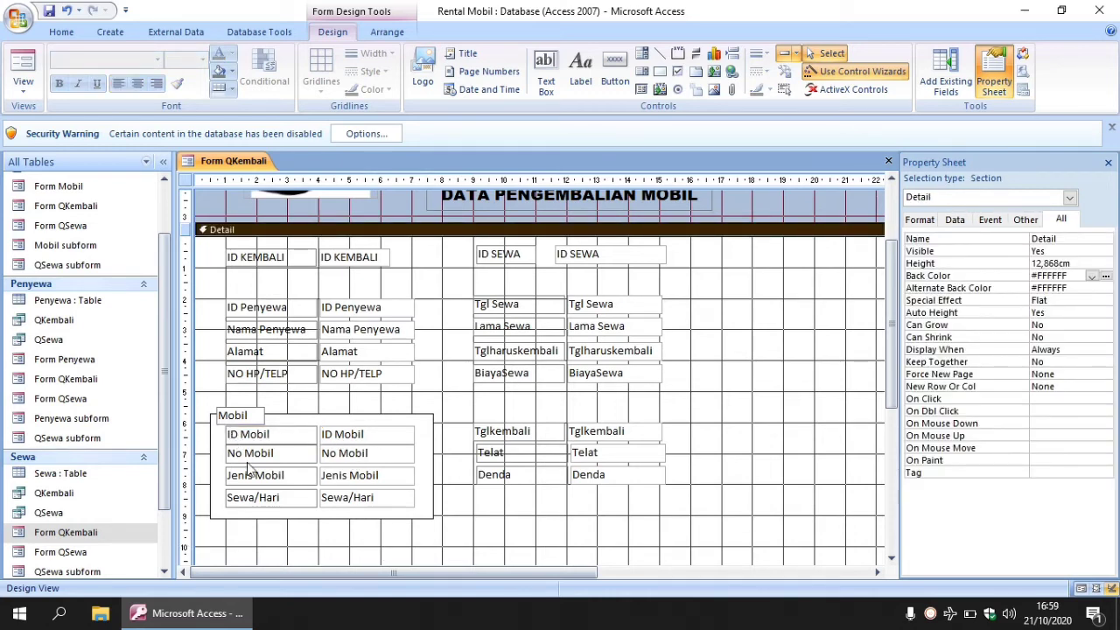
pyautogui.click(312, 518)
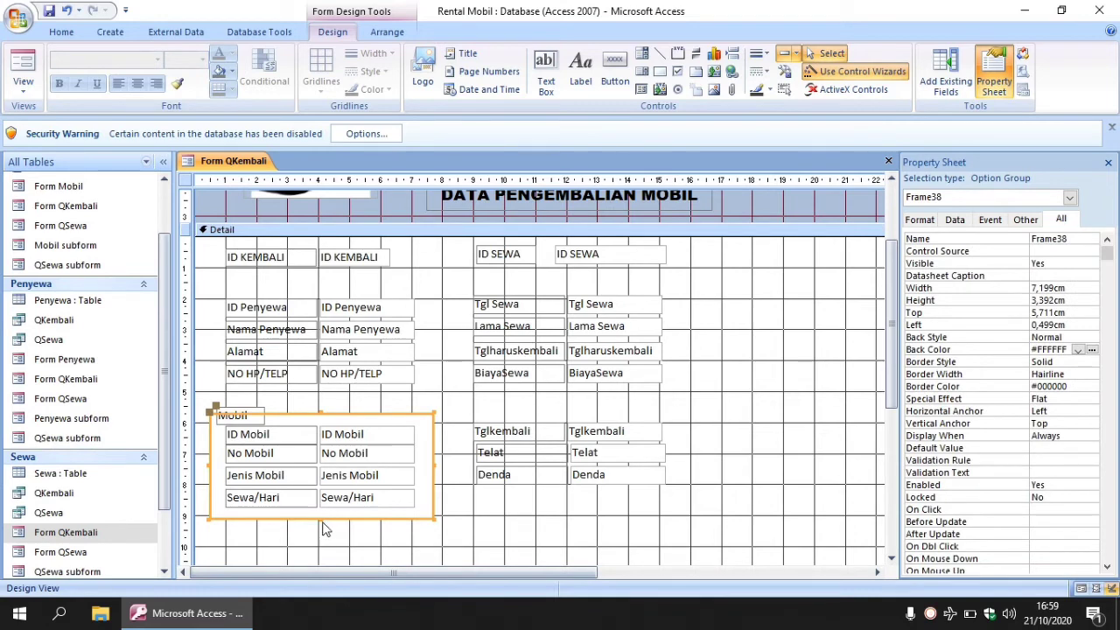
pyautogui.moveTo(321, 519); pyautogui.dragTo(320, 535)
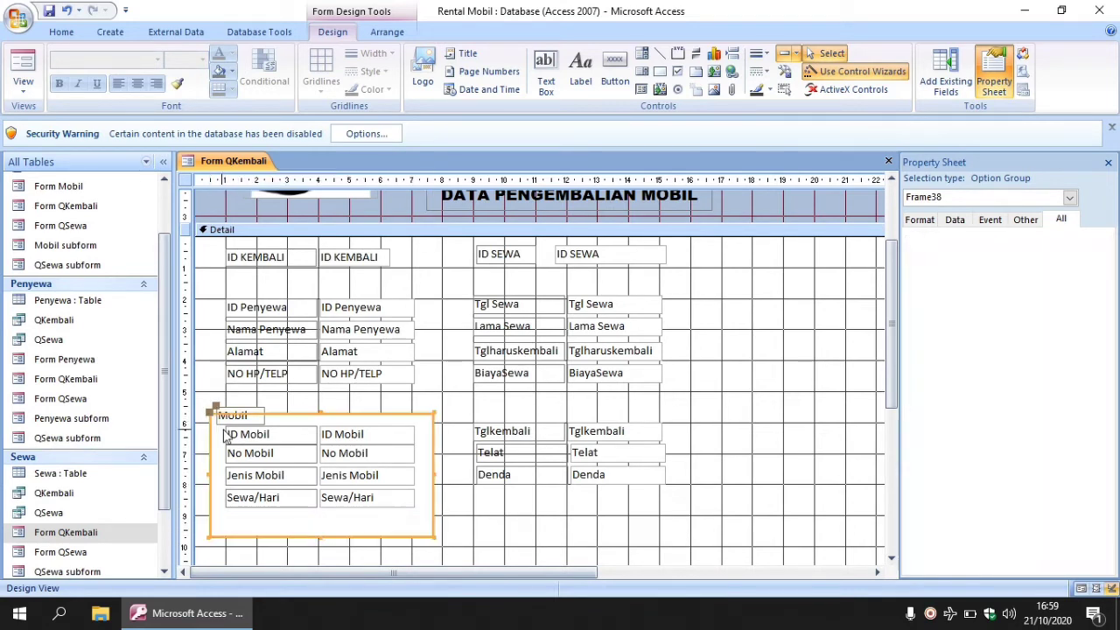
pyautogui.click(265, 400)
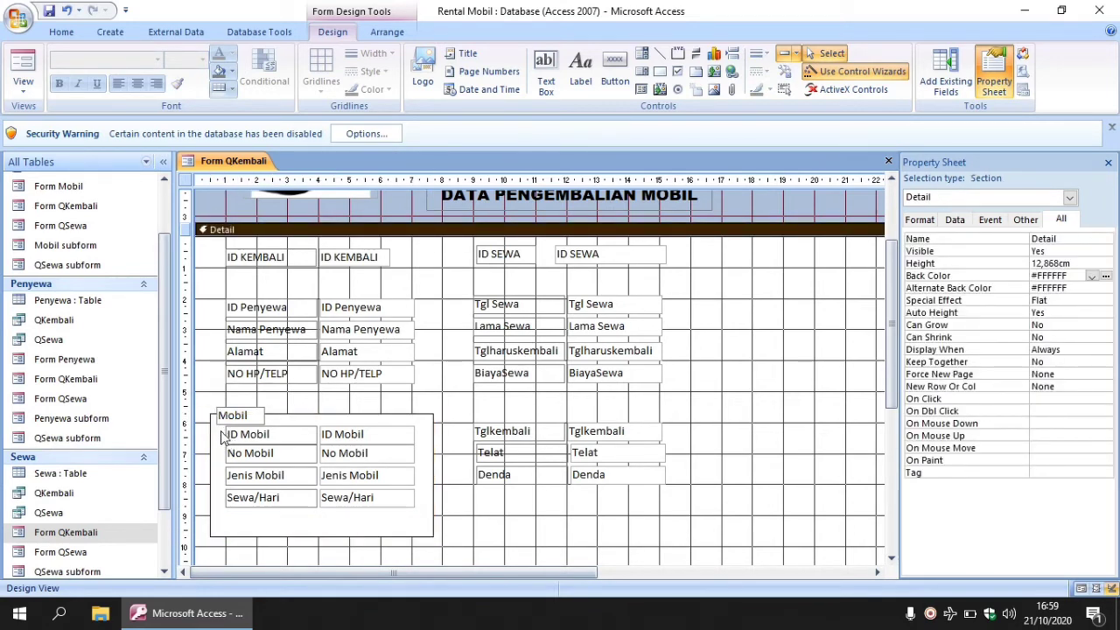
pyautogui.moveTo(222, 436); pyautogui.dragTo(374, 508)
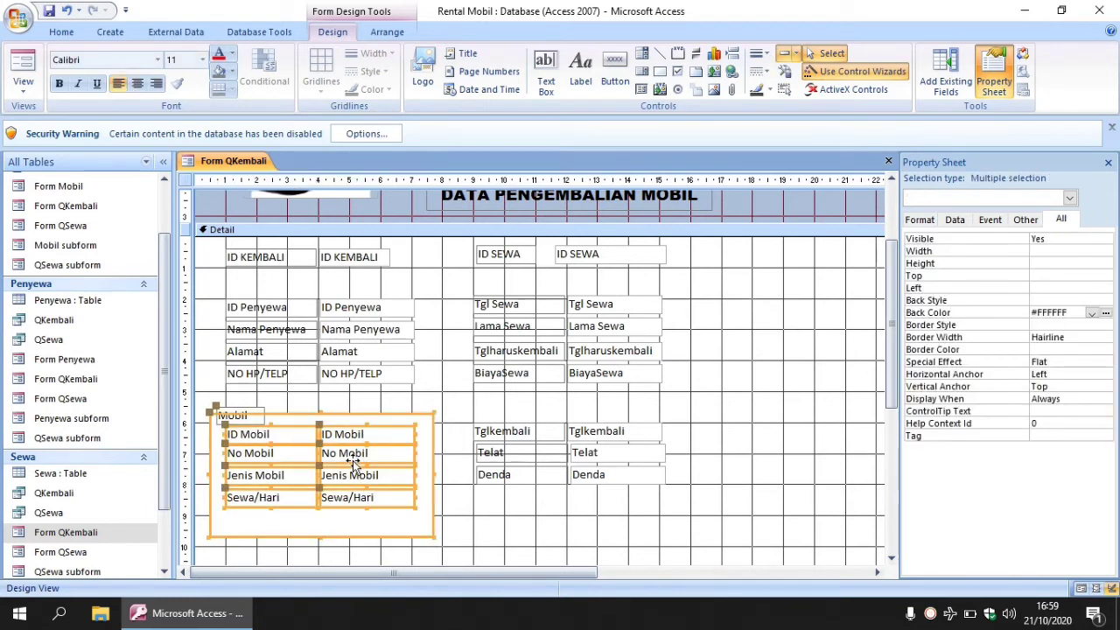
pyautogui.hotkey('ctrl', 'z')
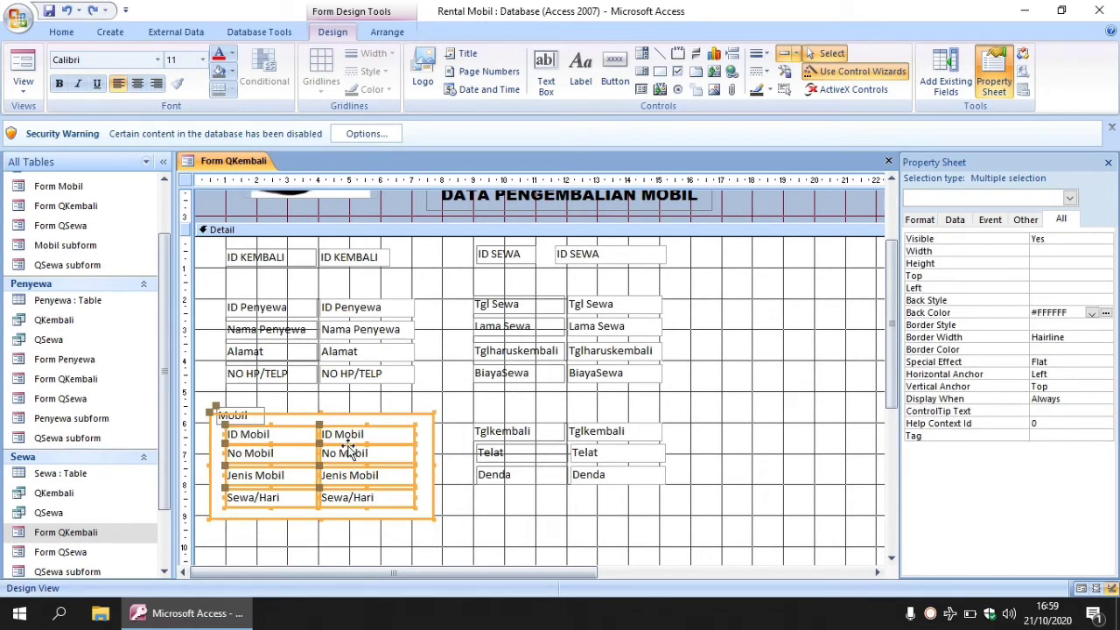
pyautogui.click(333, 402)
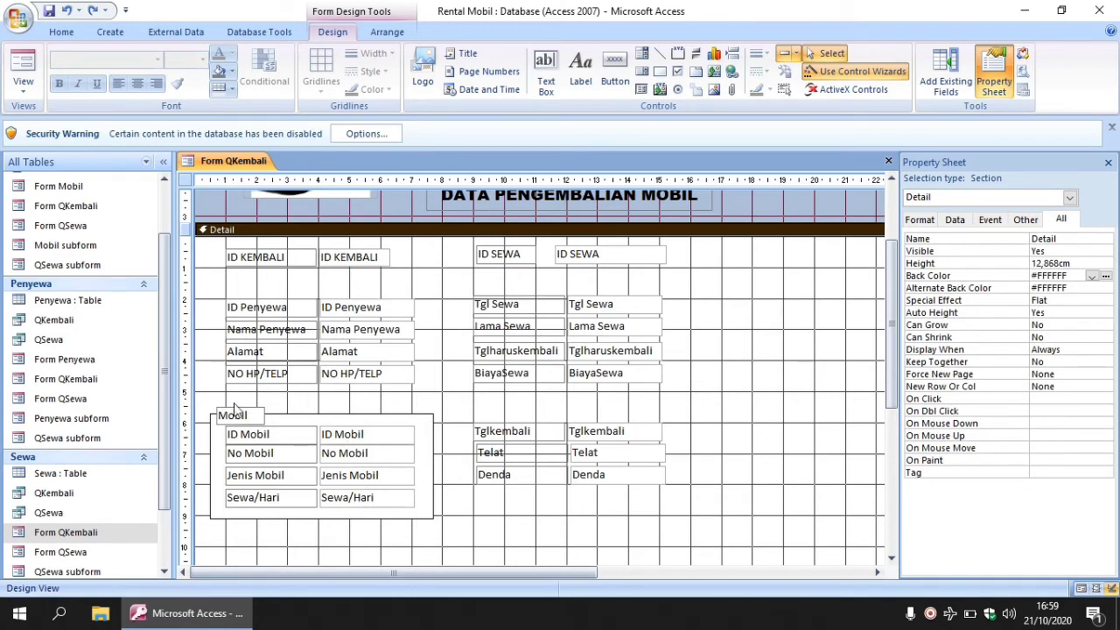
pyautogui.moveTo(208, 405); pyautogui.dragTo(417, 537)
pyautogui.click(331, 428)
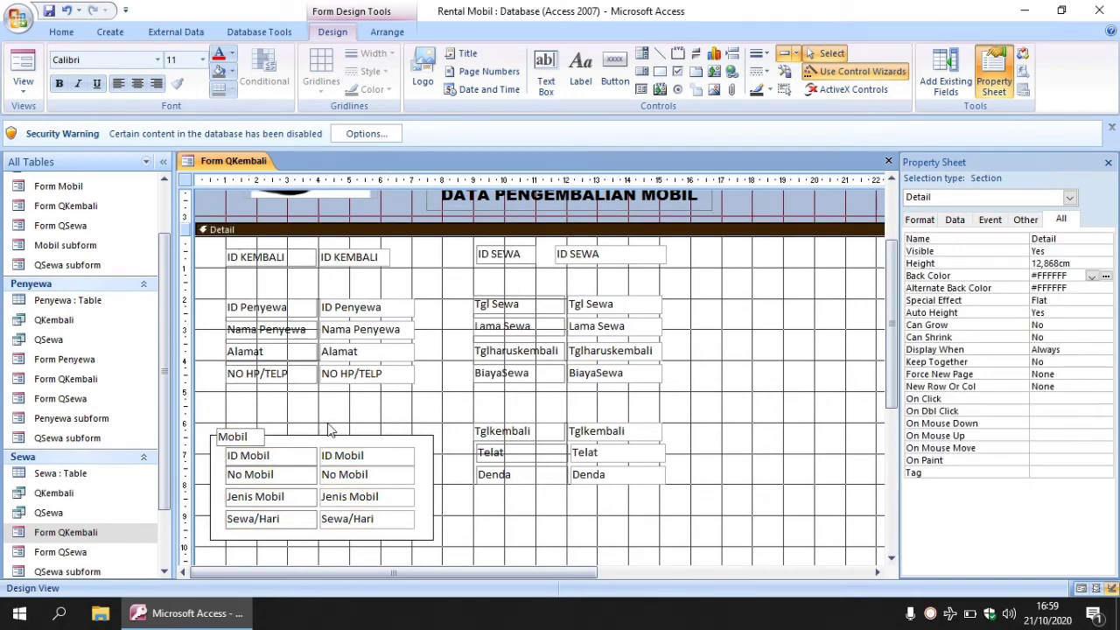
# Move the Mobil caption up so it straddles the frame's top edge.
pyautogui.click(288, 436)
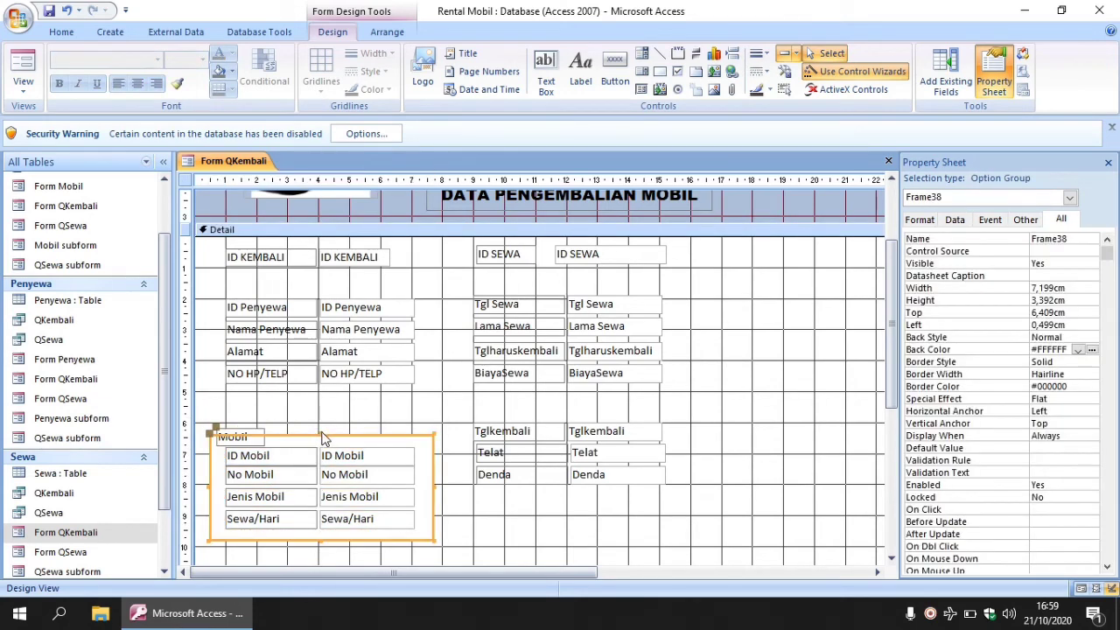
pyautogui.click(324, 429)
pyautogui.click(303, 432)
pyautogui.click(253, 435)
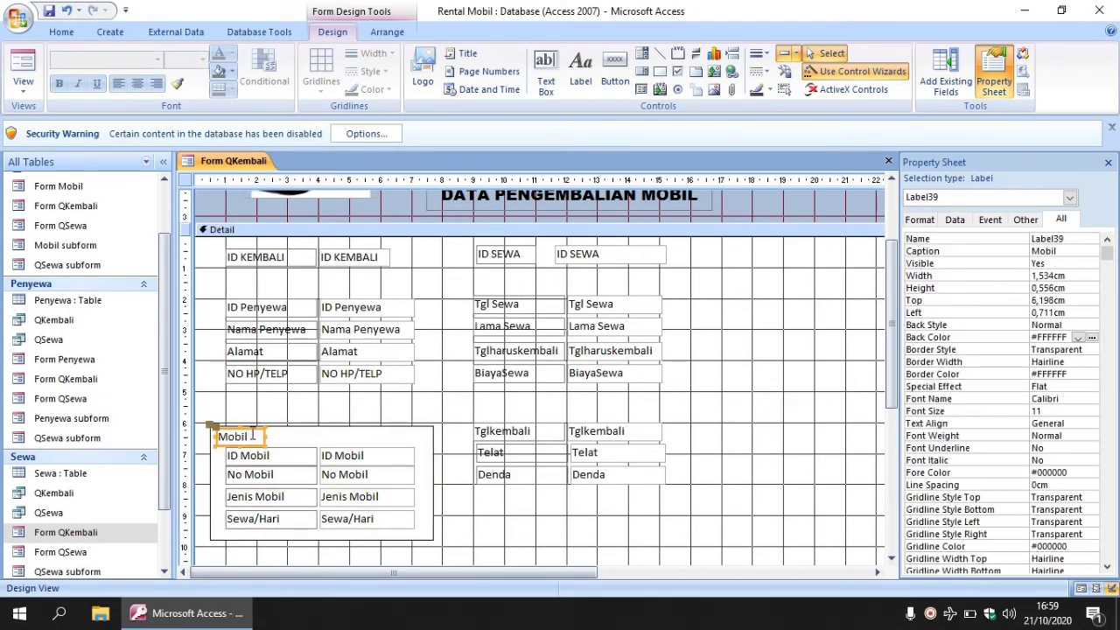
pyautogui.moveTo(248, 428); pyautogui.dragTo(251, 421)
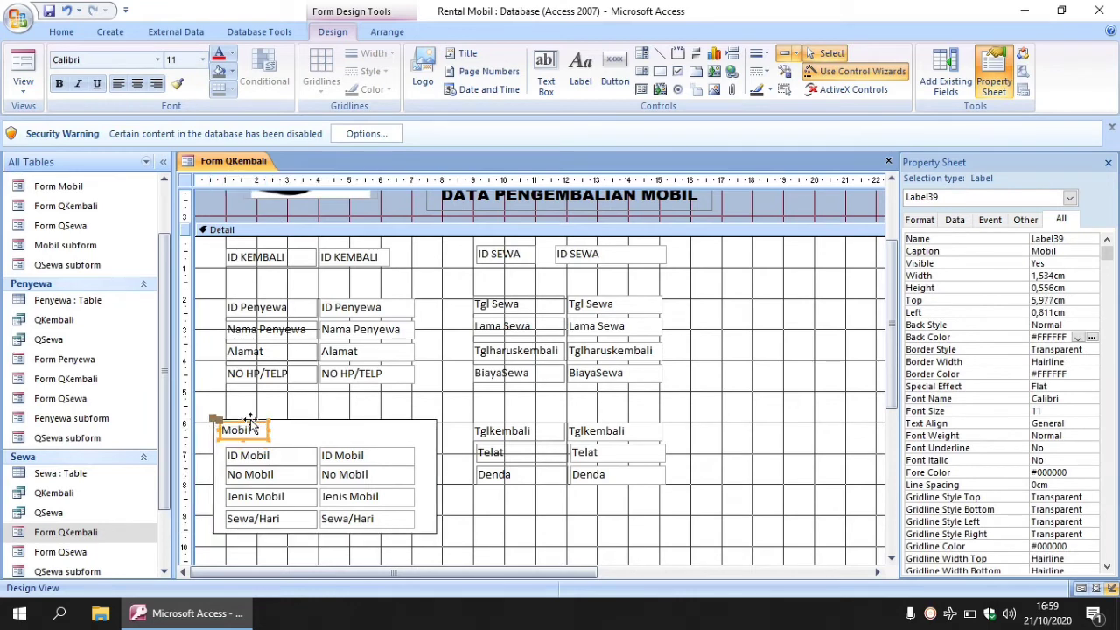
pyautogui.hotkey('ctrl', 'z')
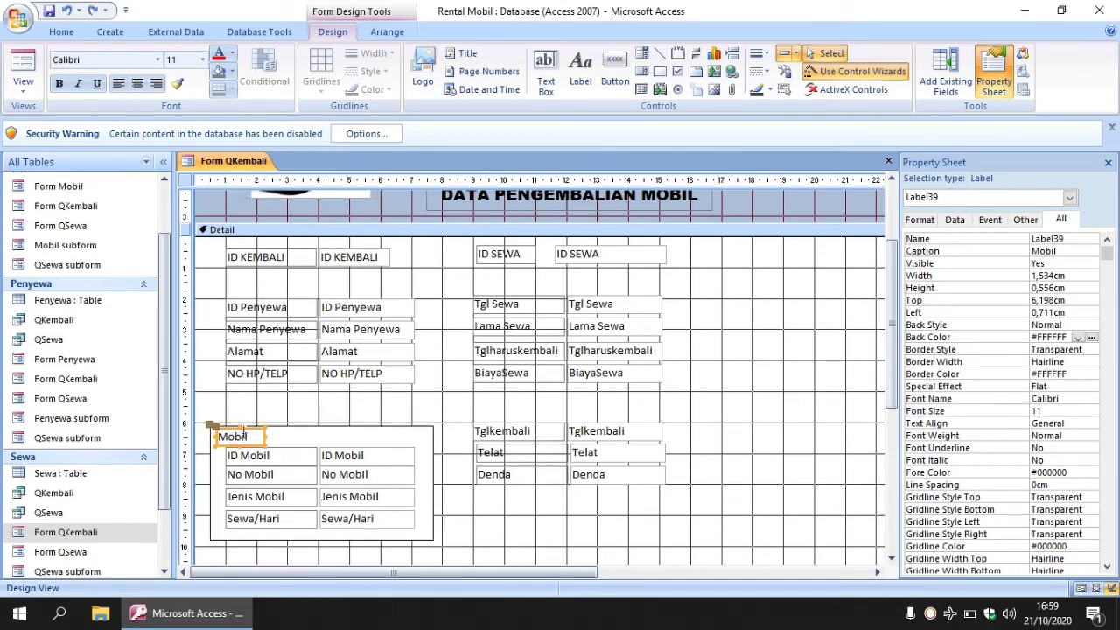
pyautogui.hotkey('ctrl', 'z')
pyautogui.moveTo(252, 430); pyautogui.dragTo(251, 426)
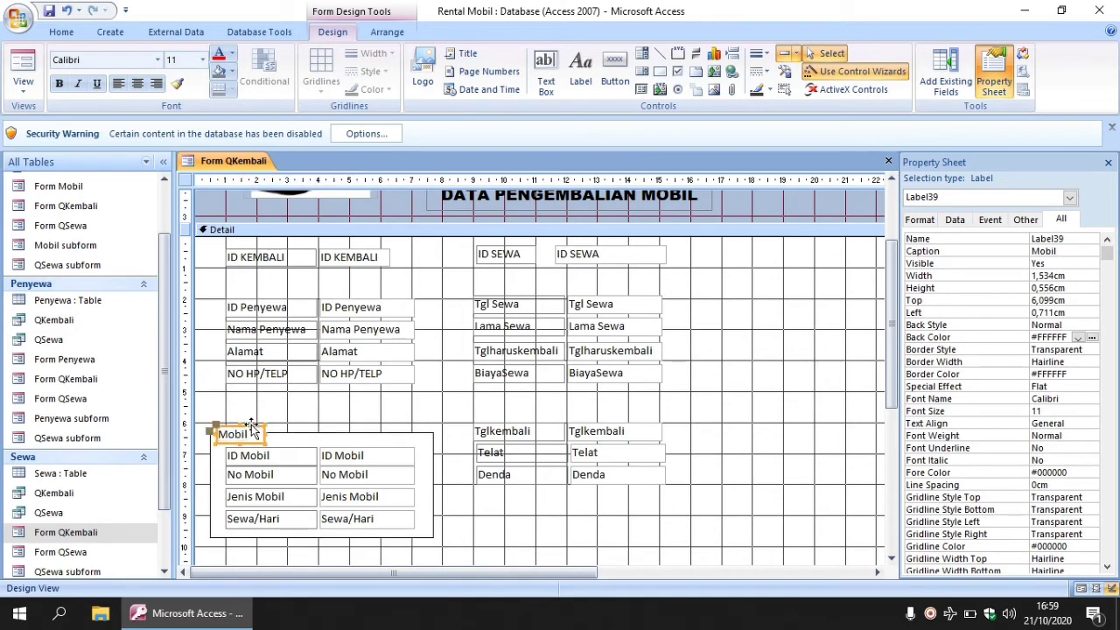
pyautogui.click(351, 413)
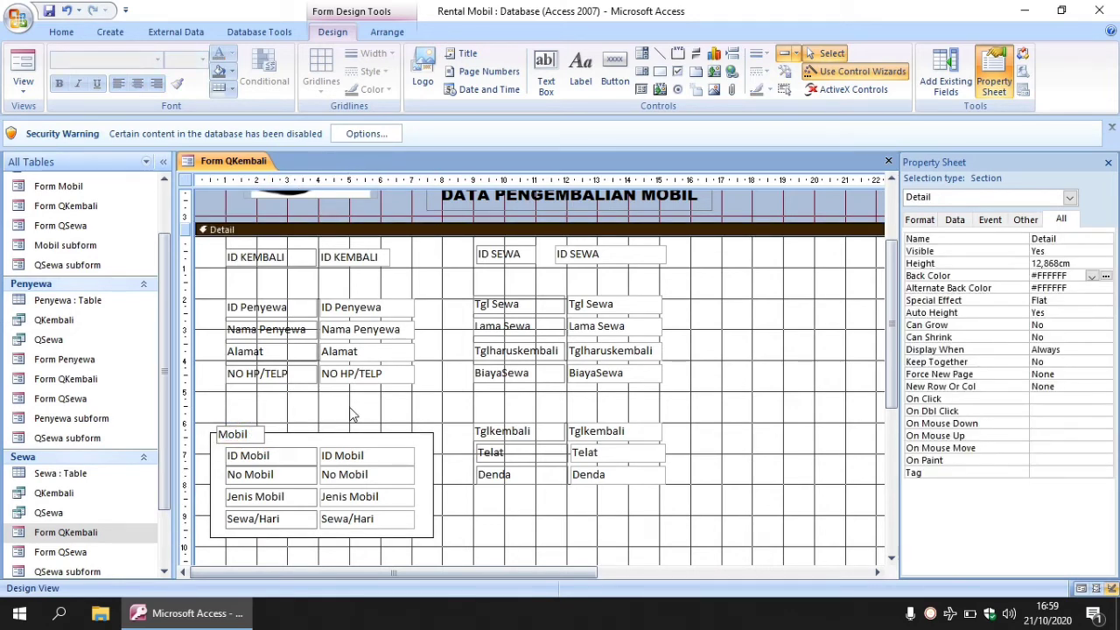
pyautogui.moveTo(244, 433); pyautogui.dragTo(251, 423)
# Drag the Mobil frame's bottom edge further down below Sewa/Hari.
pyautogui.click(431, 477)
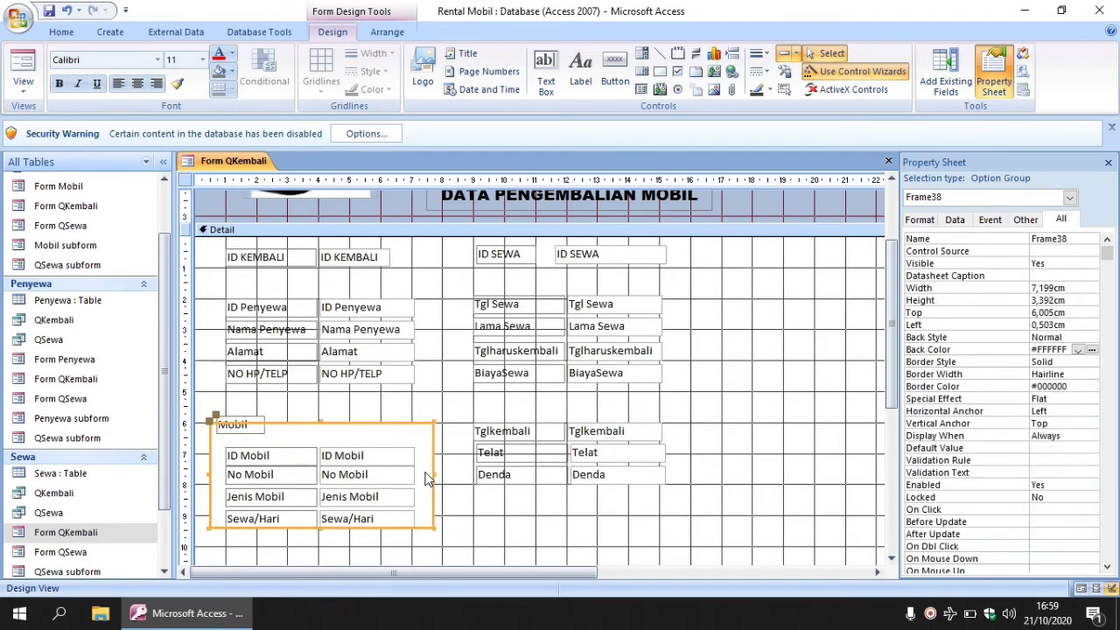
pyautogui.moveTo(321, 528); pyautogui.dragTo(323, 556)
pyautogui.click(466, 548)
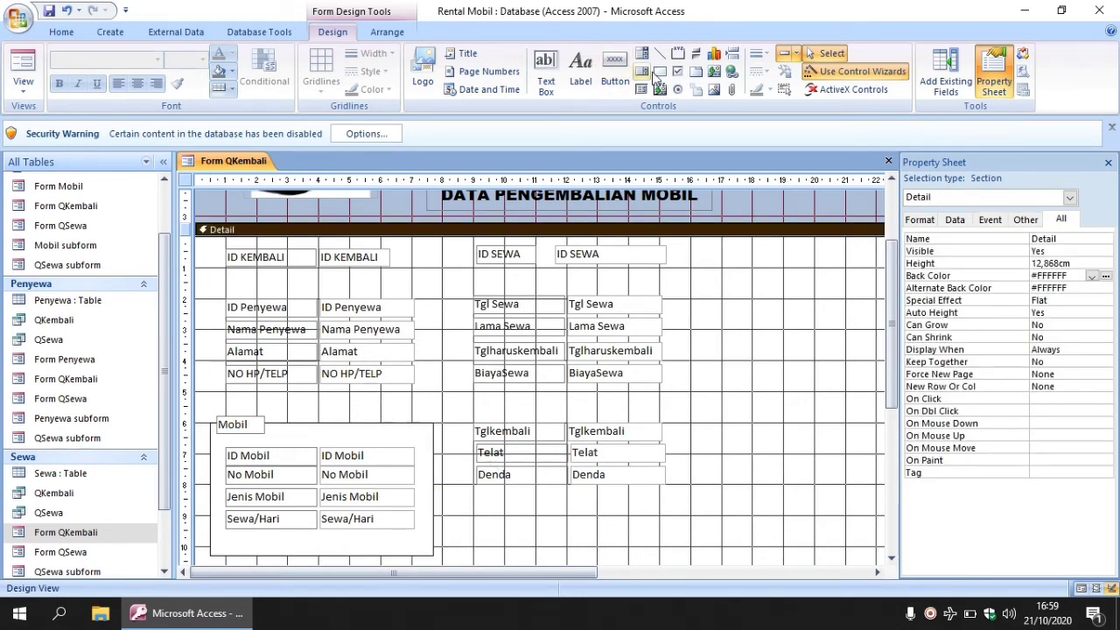
# Draw an option group frame around Tglkembali, Telat and Denda and send it to back.
pyautogui.click(677, 54)
pyautogui.moveTo(461, 420); pyautogui.dragTo(682, 553)
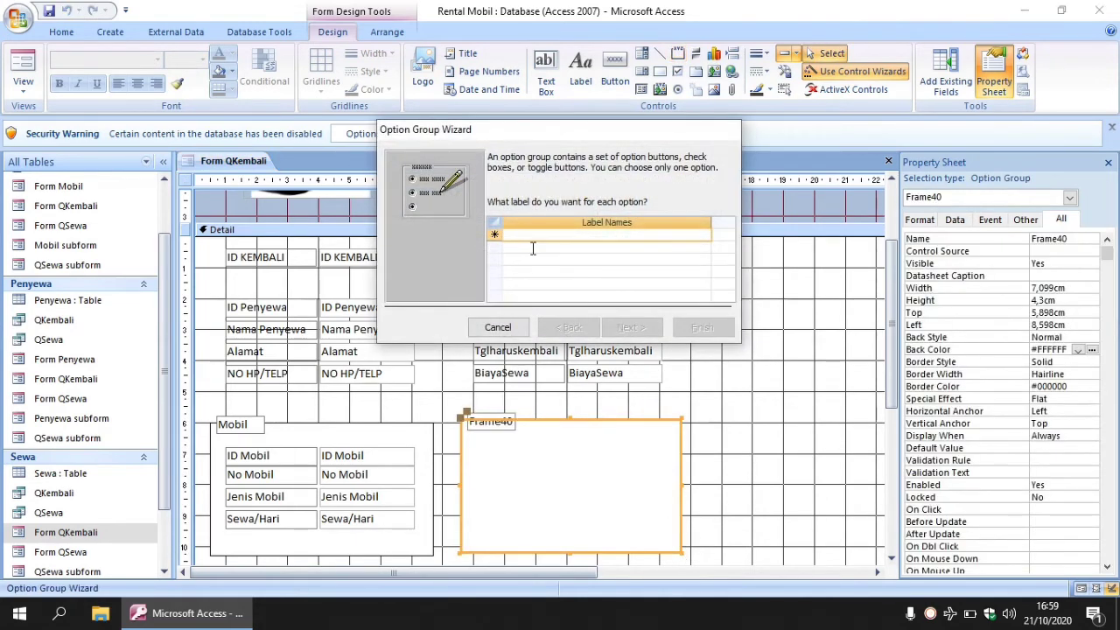
pyautogui.click(498, 328)
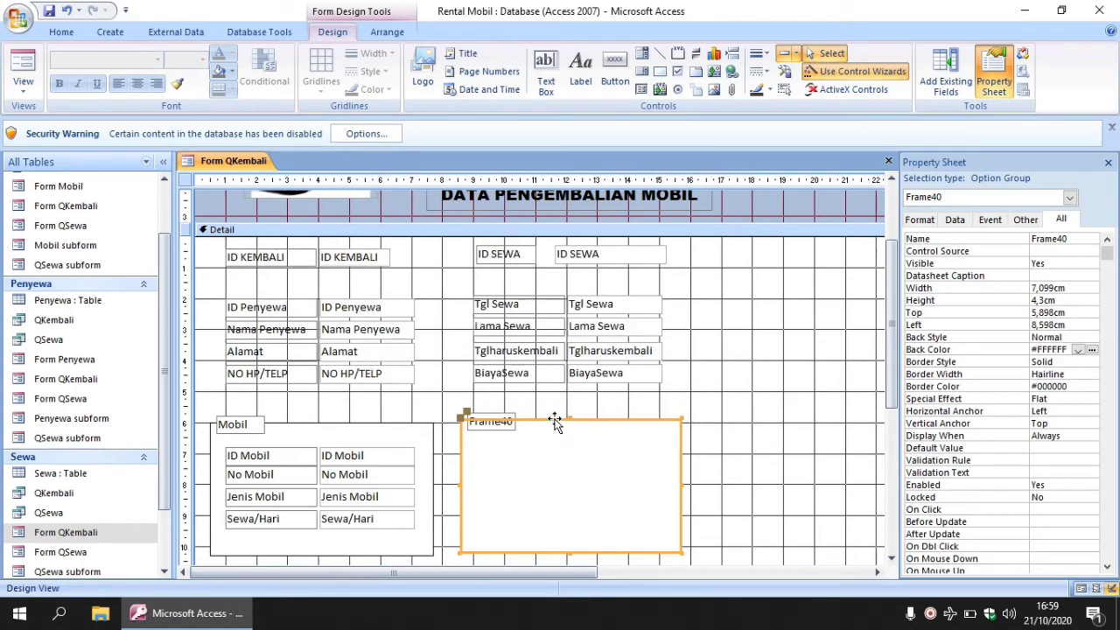
pyautogui.rightClick(554, 423)
pyautogui.moveTo(651, 271)
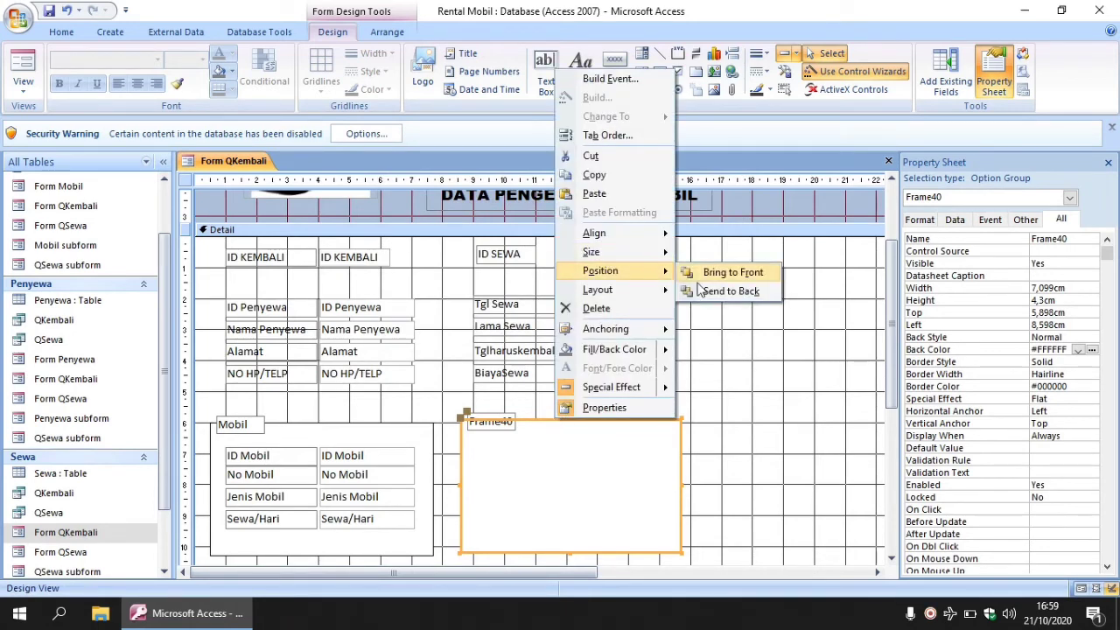
pyautogui.click(726, 290)
# Rename the new frame's caption to 'Pengembalian'.
pyautogui.click(501, 429)
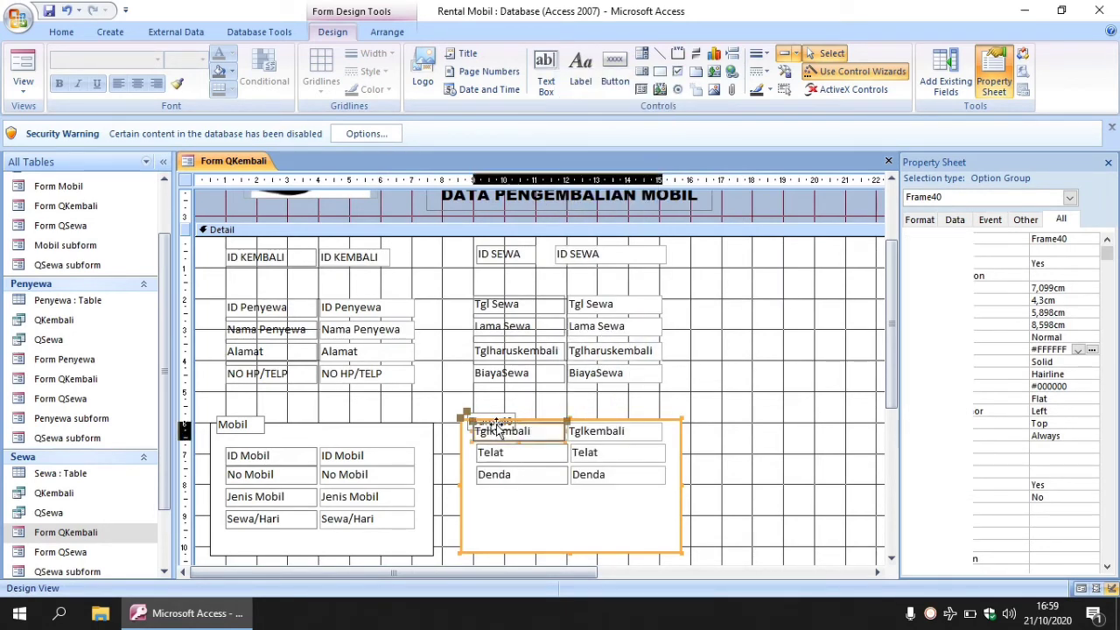
pyautogui.click(491, 417)
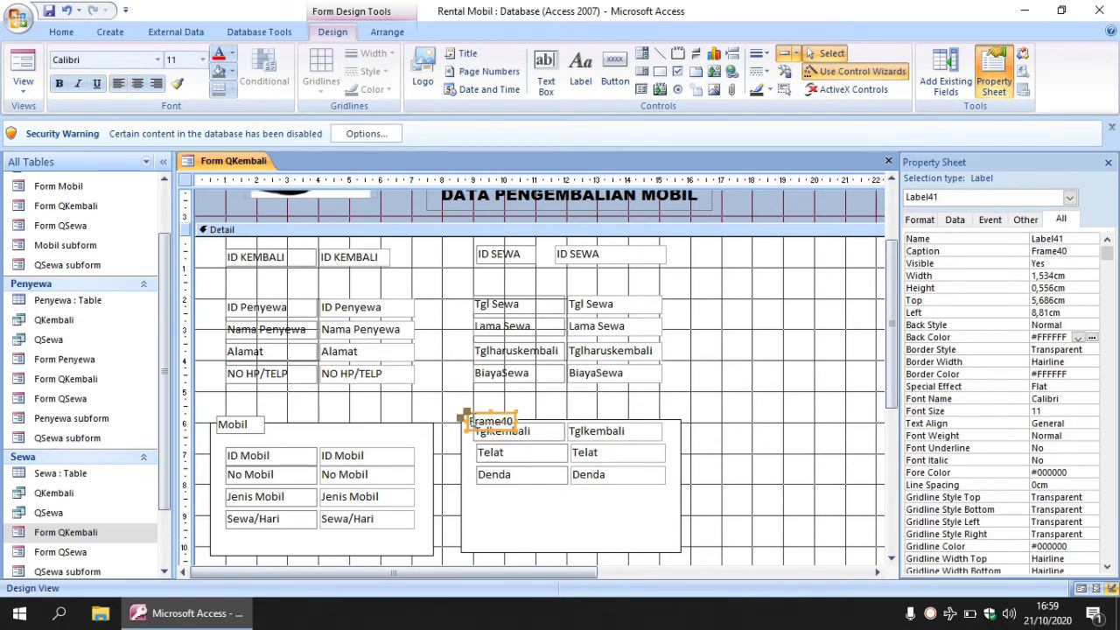
pyautogui.moveTo(468, 422); pyautogui.dragTo(507, 418)
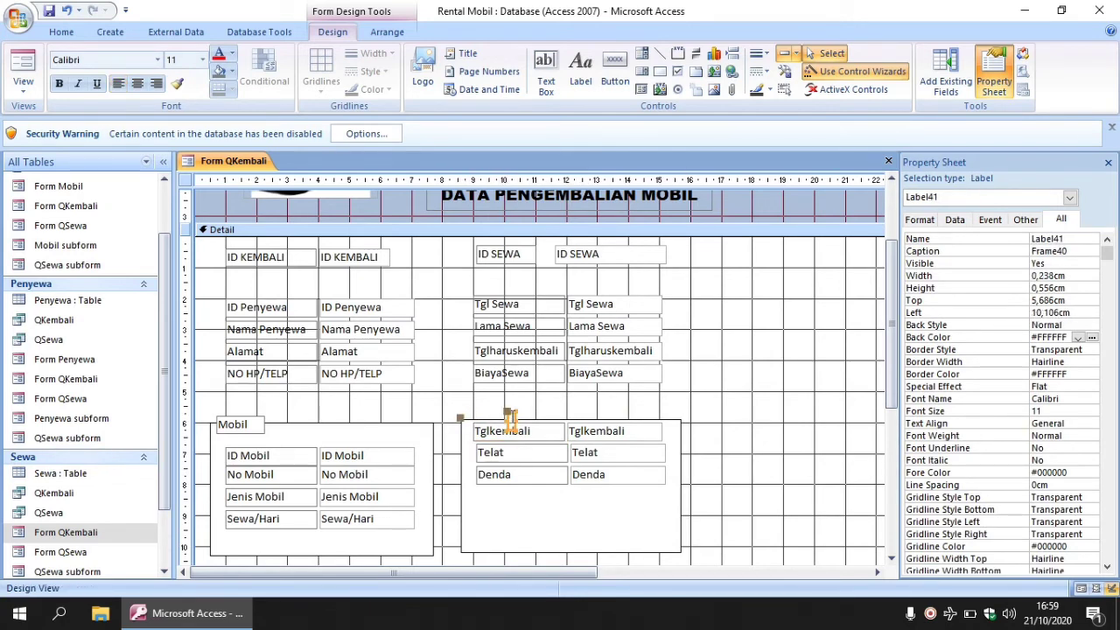
pyautogui.hotkey('ctrl', 'z')
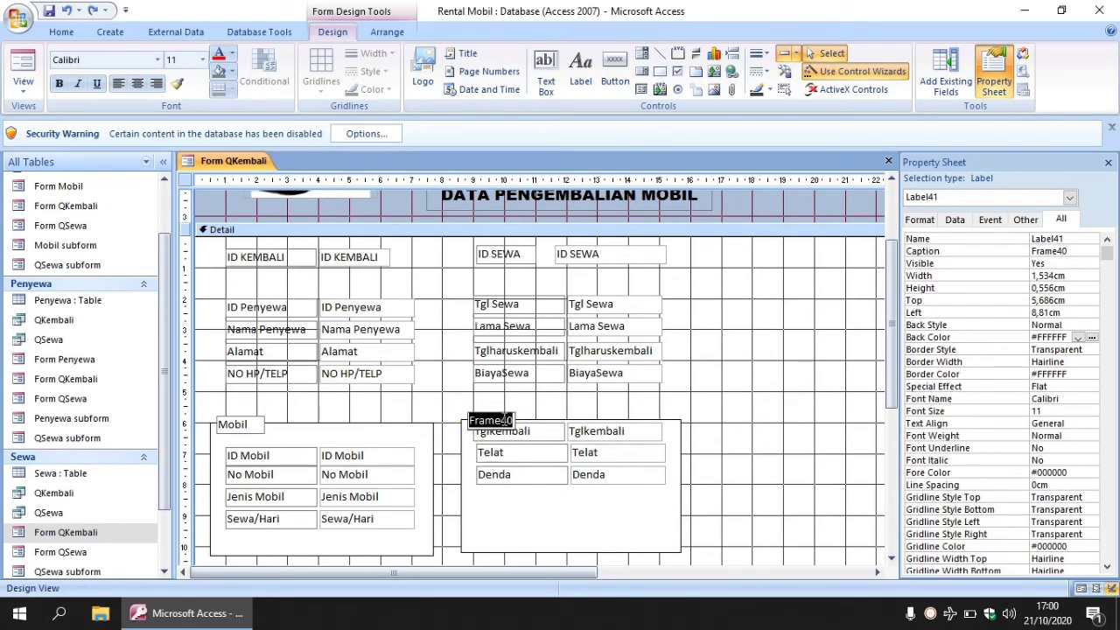
pyautogui.write('Pen')
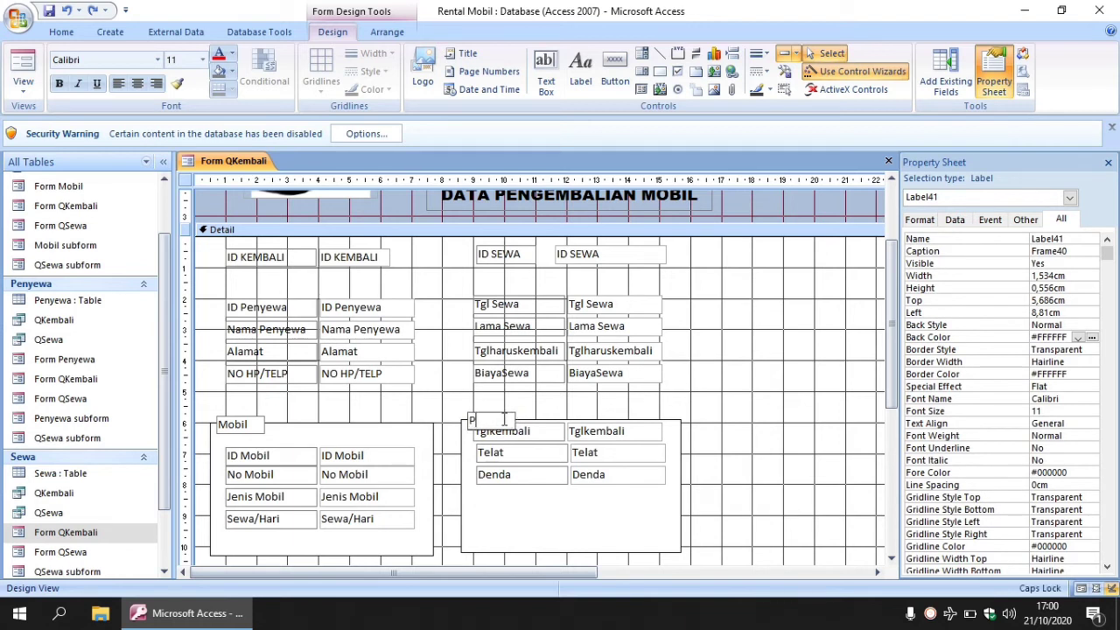
pyautogui.press('BackSpace')
pyautogui.press('BackSpace')
pyautogui.press('BackSpace')
pyautogui.write('gembalian')
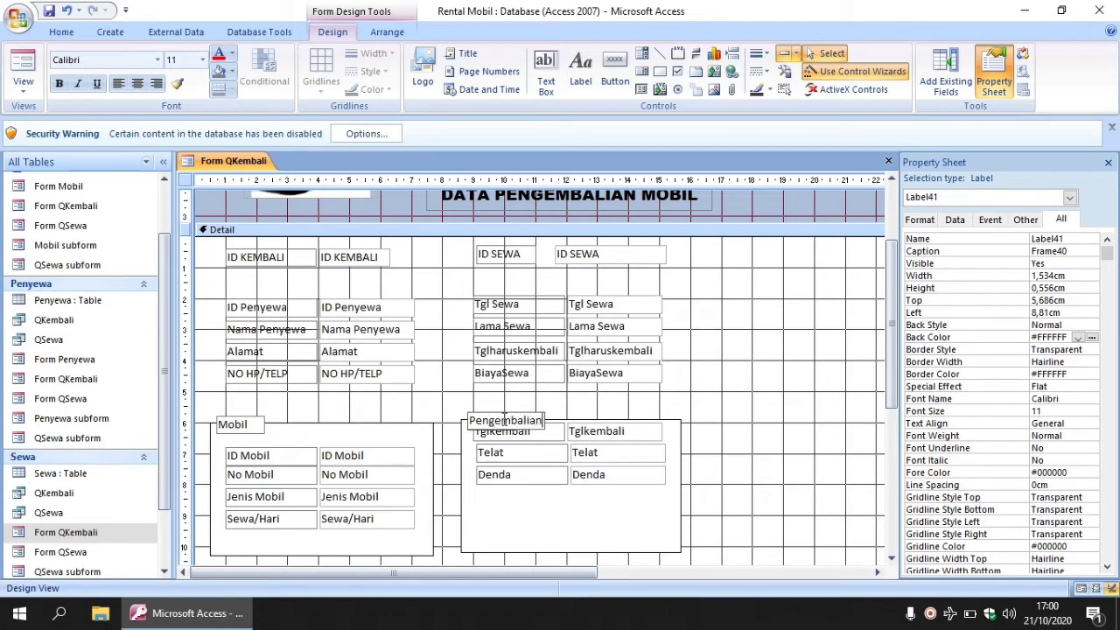
pyautogui.click(604, 430)
# Spread the Tglkembali, Telat and Denda fields evenly inside the frame.
pyautogui.click(560, 433)
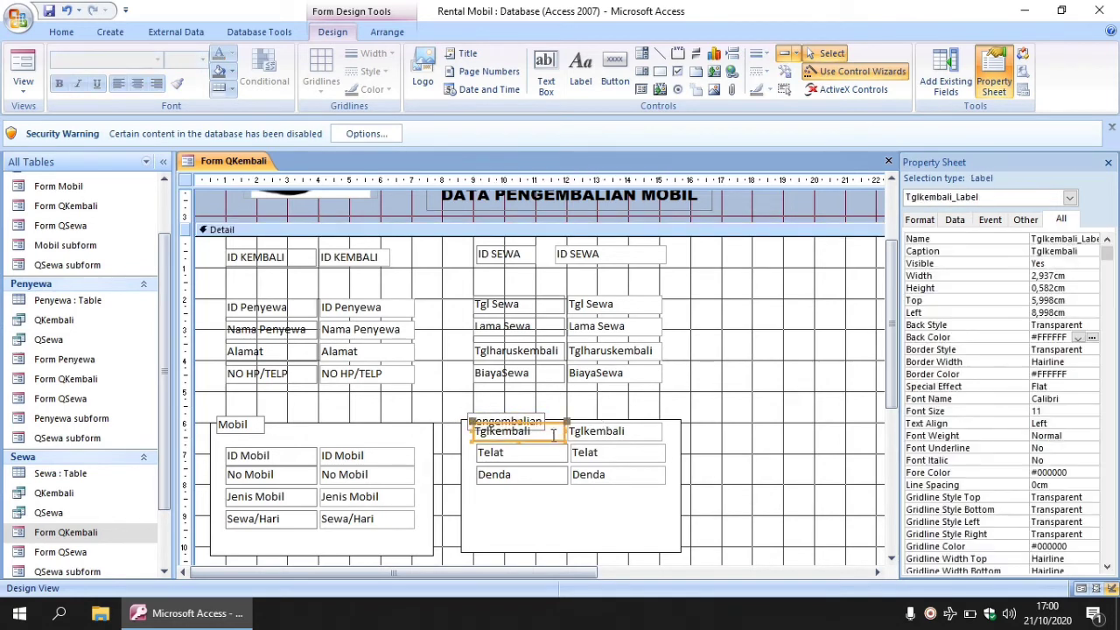
pyautogui.moveTo(555, 478); pyautogui.dragTo(554, 518)
pyautogui.click(543, 460)
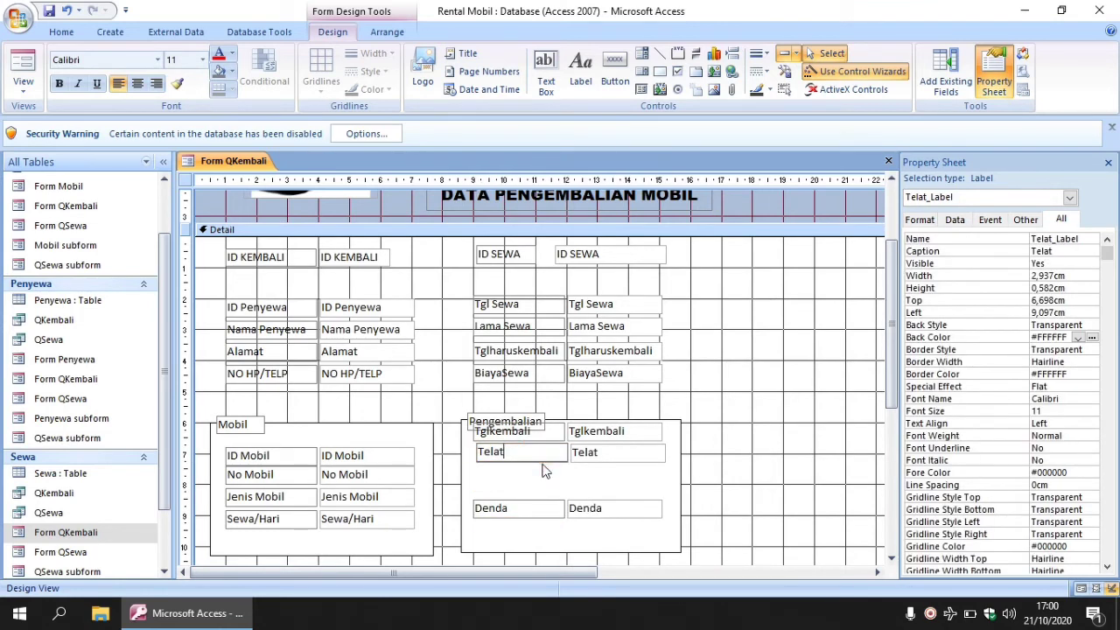
pyautogui.click(569, 458)
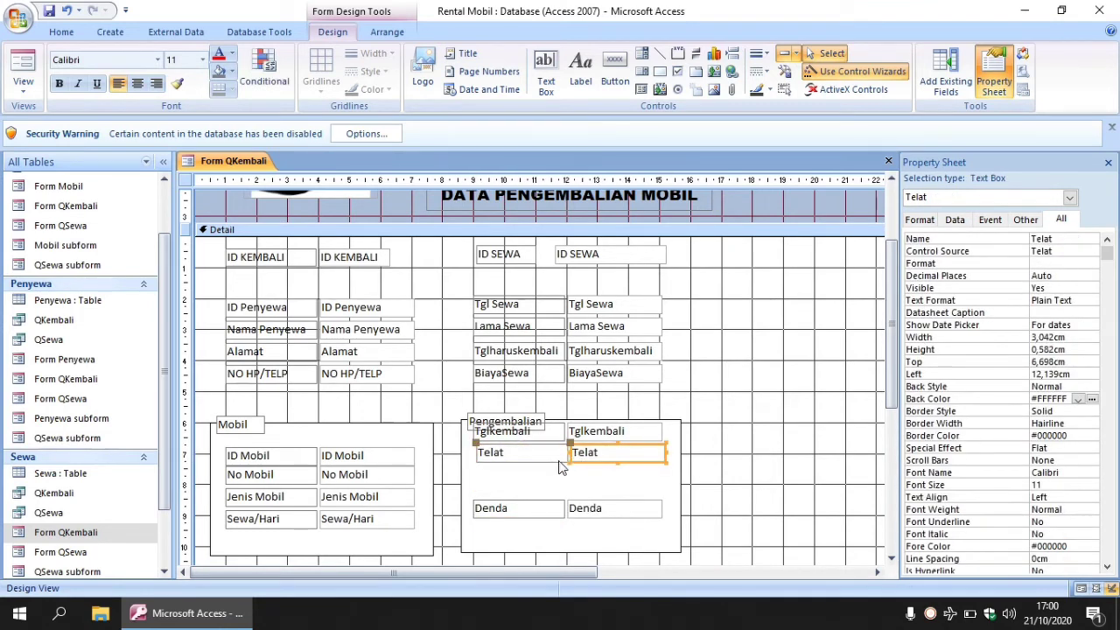
pyautogui.moveTo(560, 458); pyautogui.dragTo(556, 494)
pyautogui.click(546, 443)
pyautogui.moveTo(551, 441); pyautogui.dragTo(551, 464)
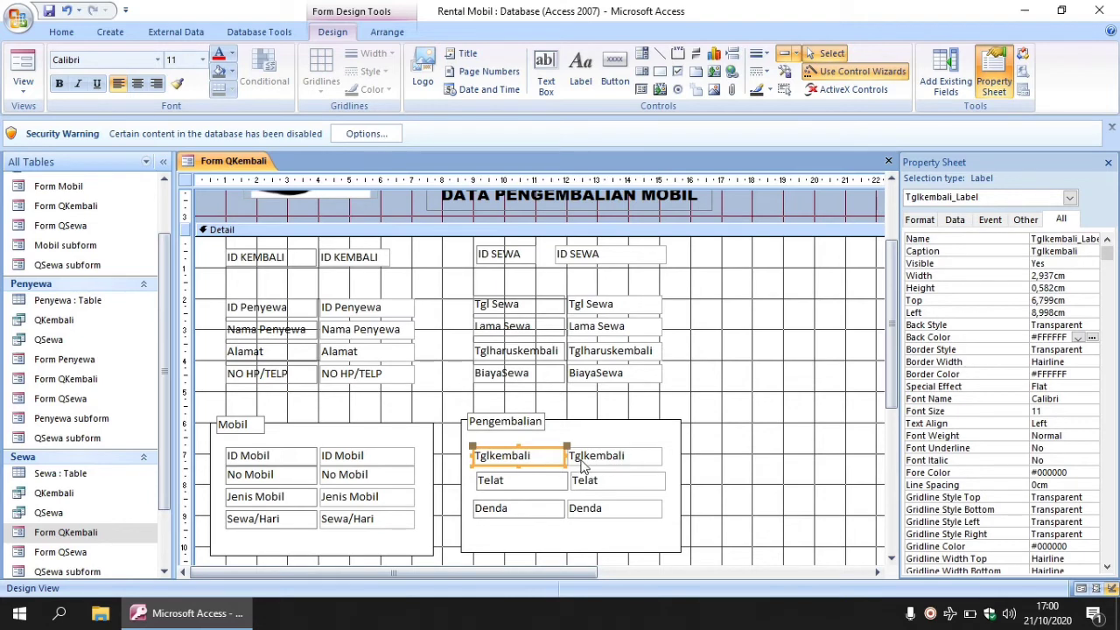
# Shorten the Pengembalian frame to fit its fields.
pyautogui.click(556, 552)
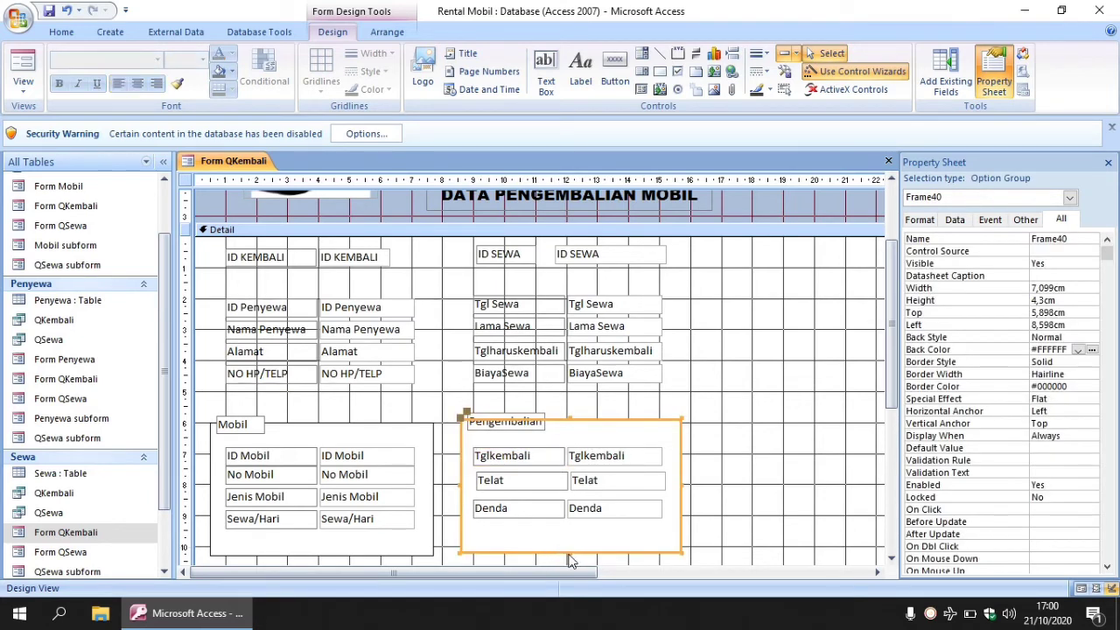
pyautogui.moveTo(567, 551); pyautogui.dragTo(568, 531)
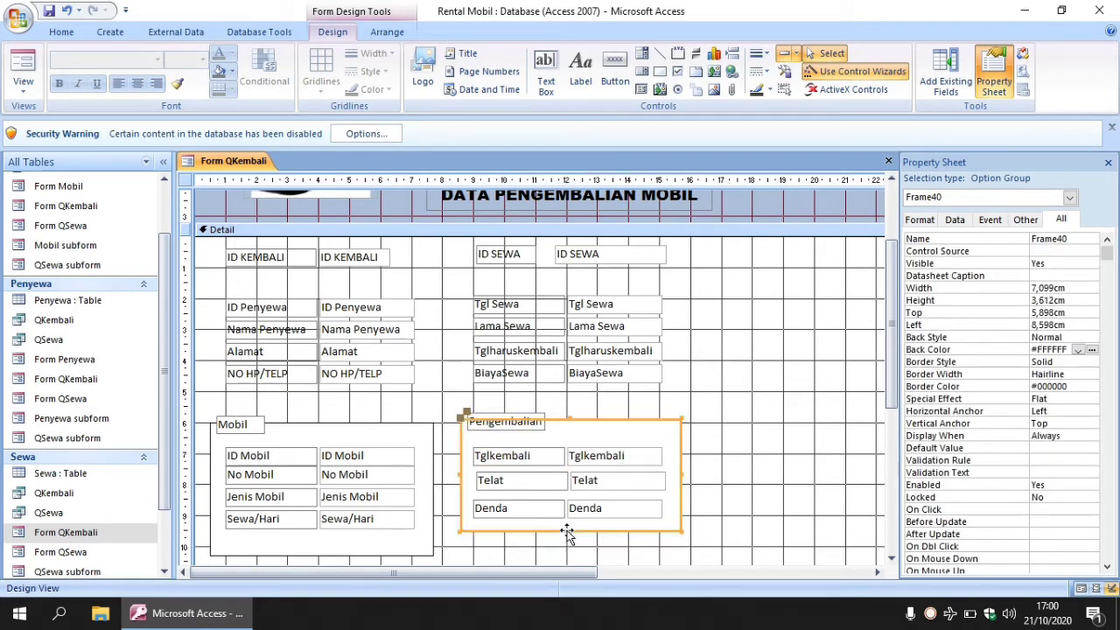
pyautogui.click(737, 429)
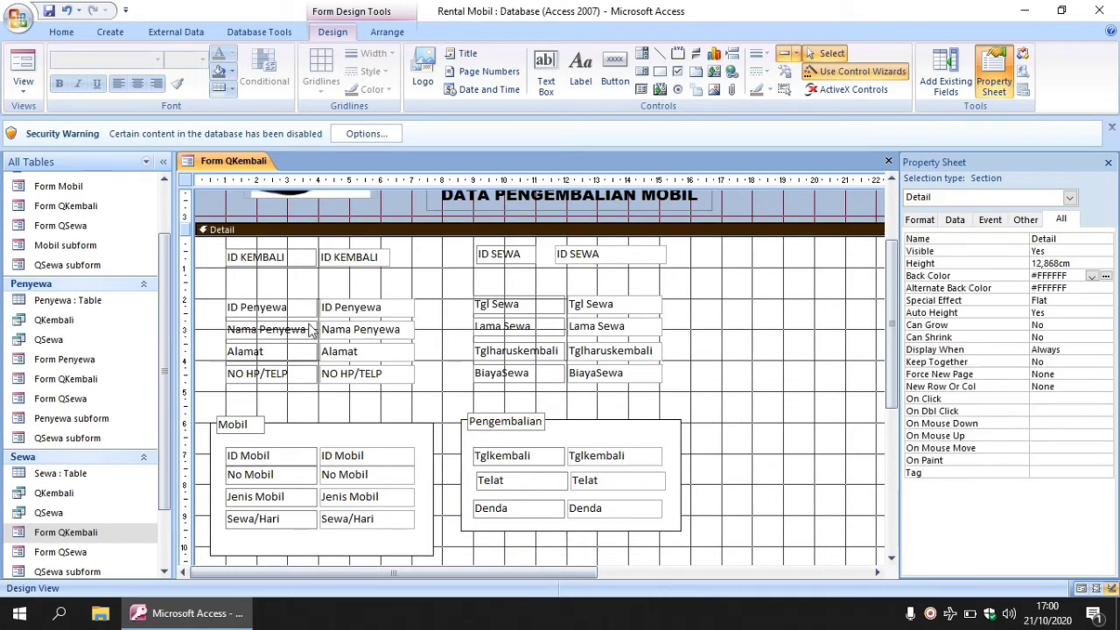
# Draw an option group frame around the Tgl Sewa fields and send it behind them.
pyautogui.click(679, 52)
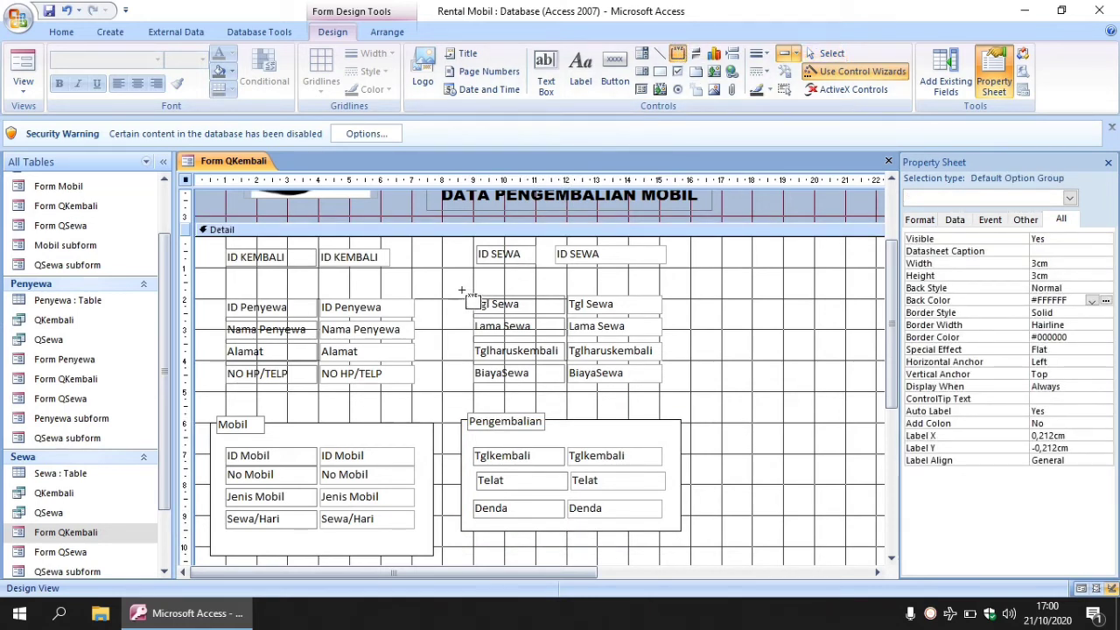
pyautogui.moveTo(462, 289); pyautogui.dragTo(685, 395)
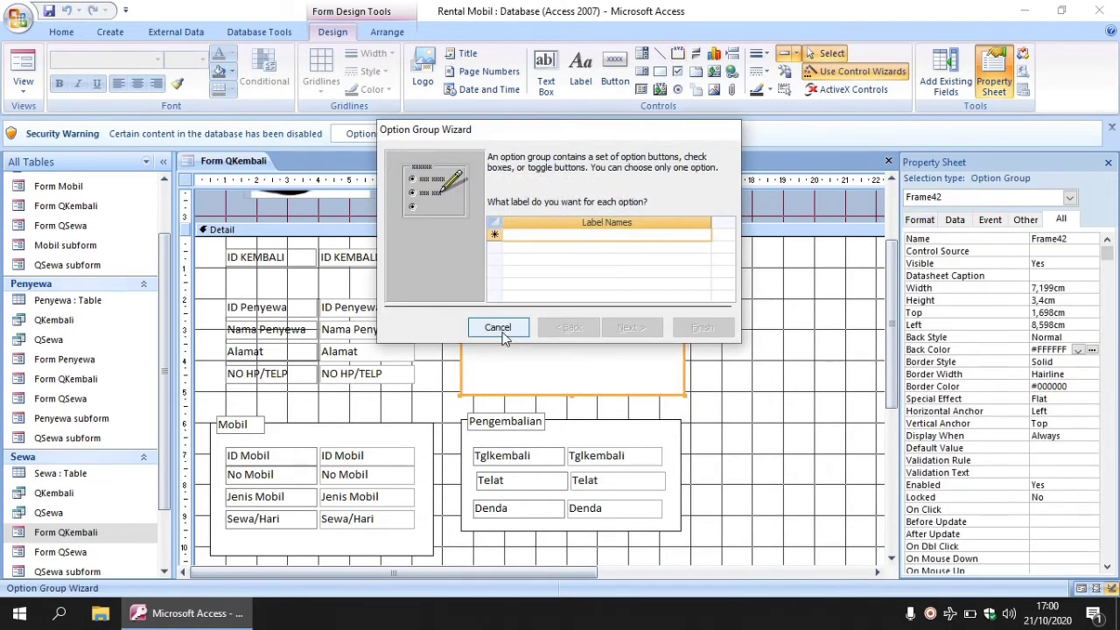
pyautogui.click(503, 336)
pyautogui.rightClick(535, 297)
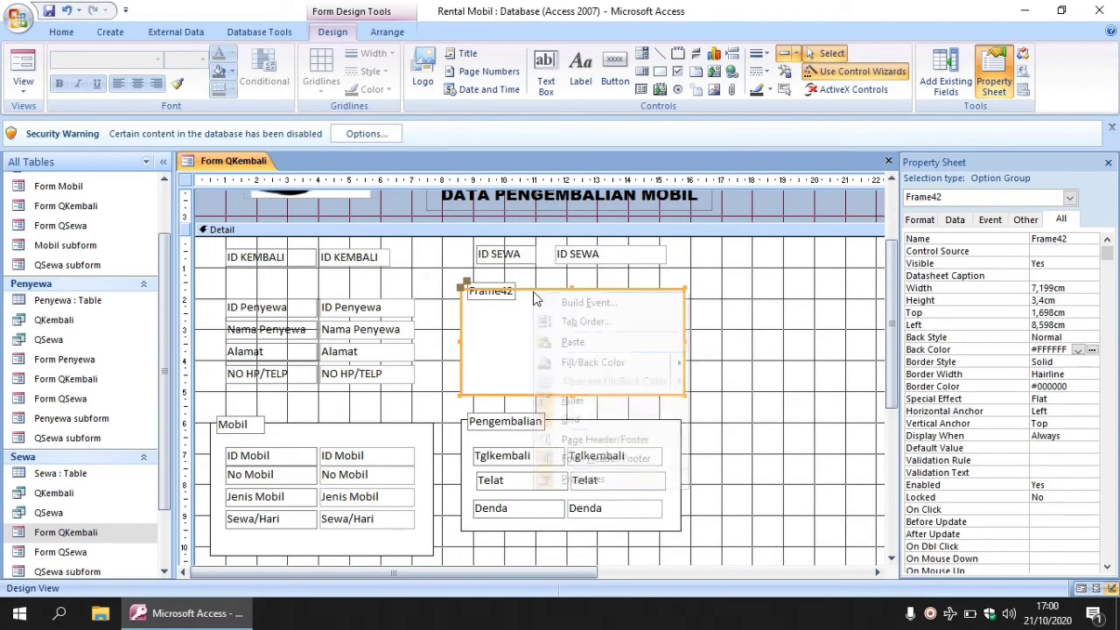
pyautogui.rightClick(537, 296)
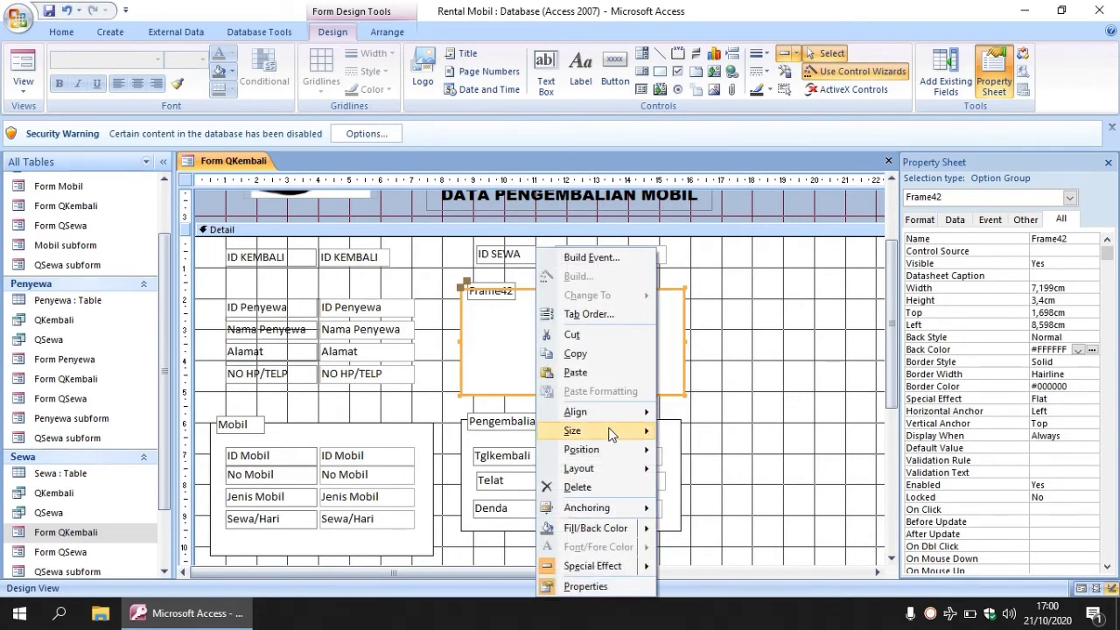
pyautogui.moveTo(624, 448)
pyautogui.click(708, 470)
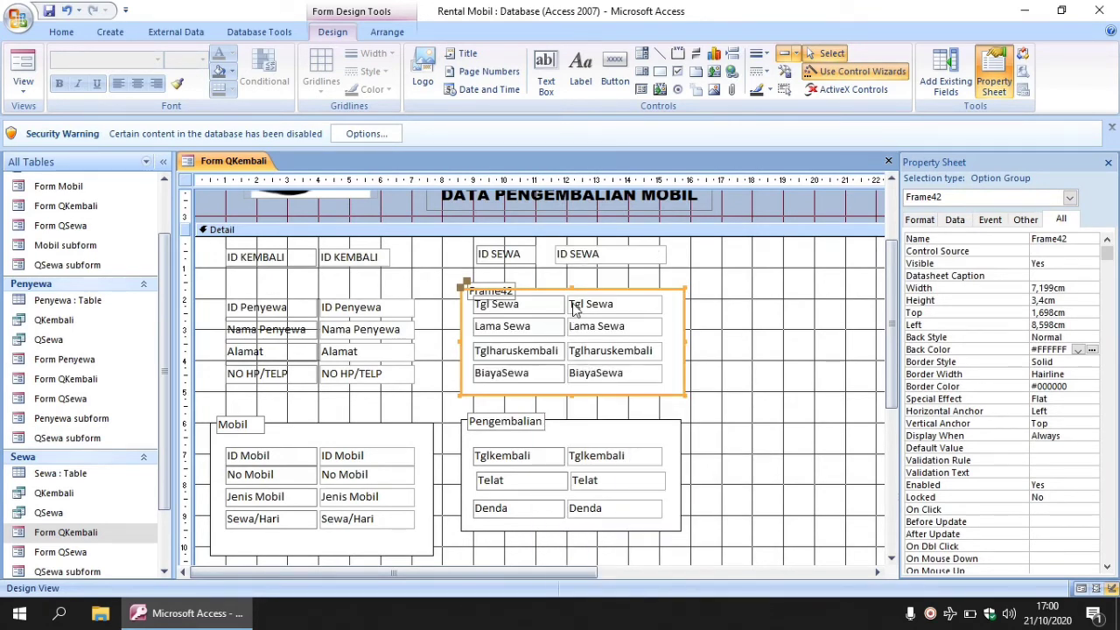
# Rename the Frame42 caption to 'Penyewaan'.
pyautogui.click(525, 278)
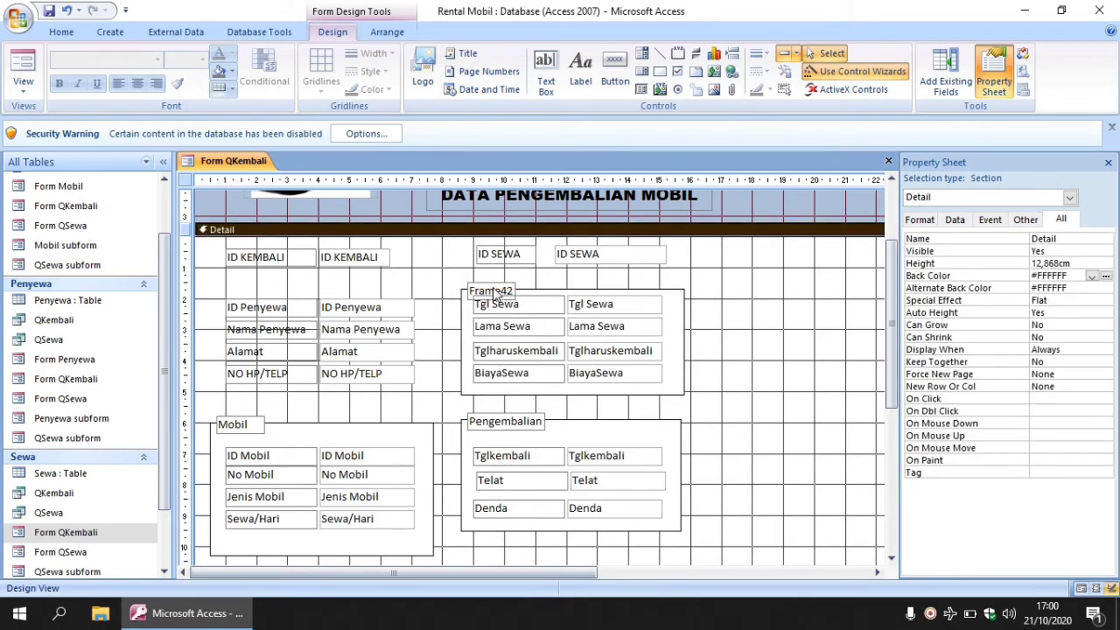
pyautogui.click(494, 294)
pyautogui.moveTo(470, 290); pyautogui.dragTo(506, 290)
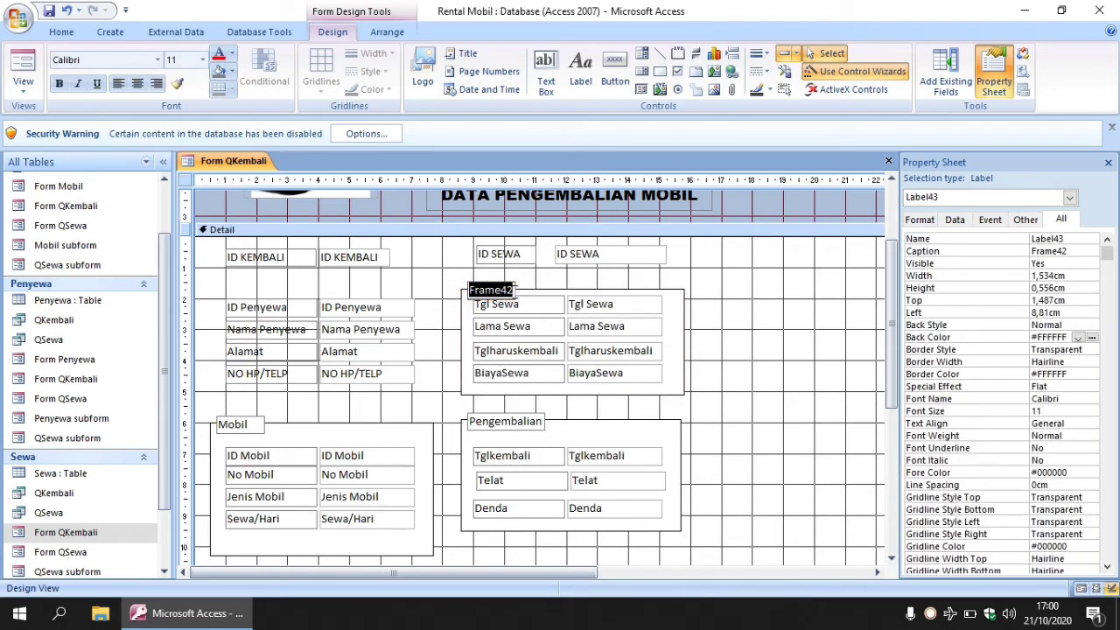
pyautogui.press('BackSpace')
pyautogui.write('Penyewaan')
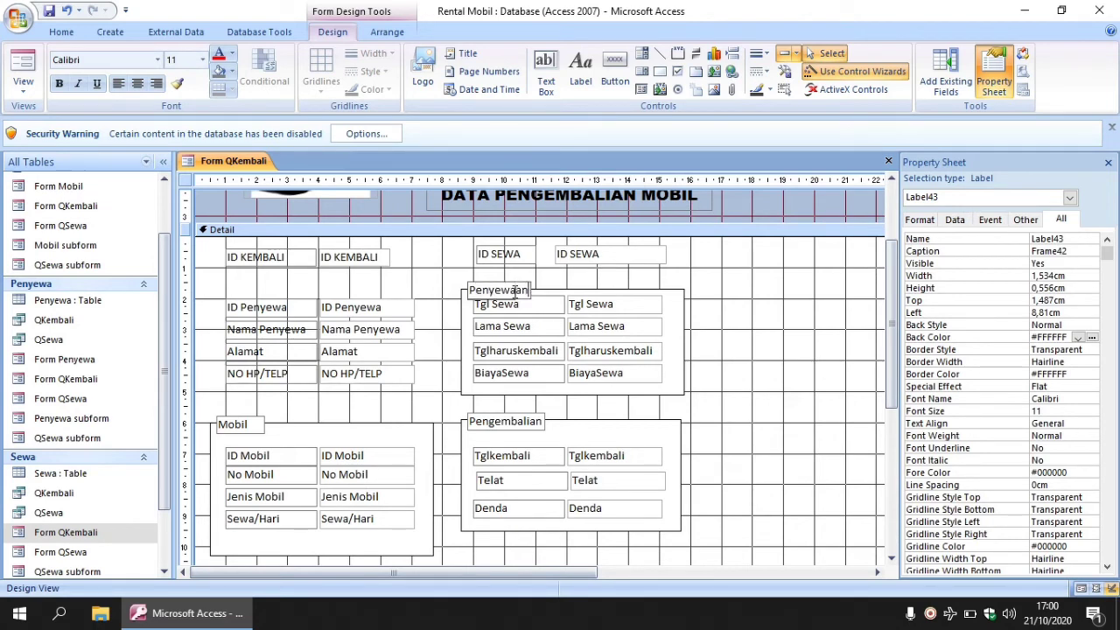
pyautogui.click(598, 280)
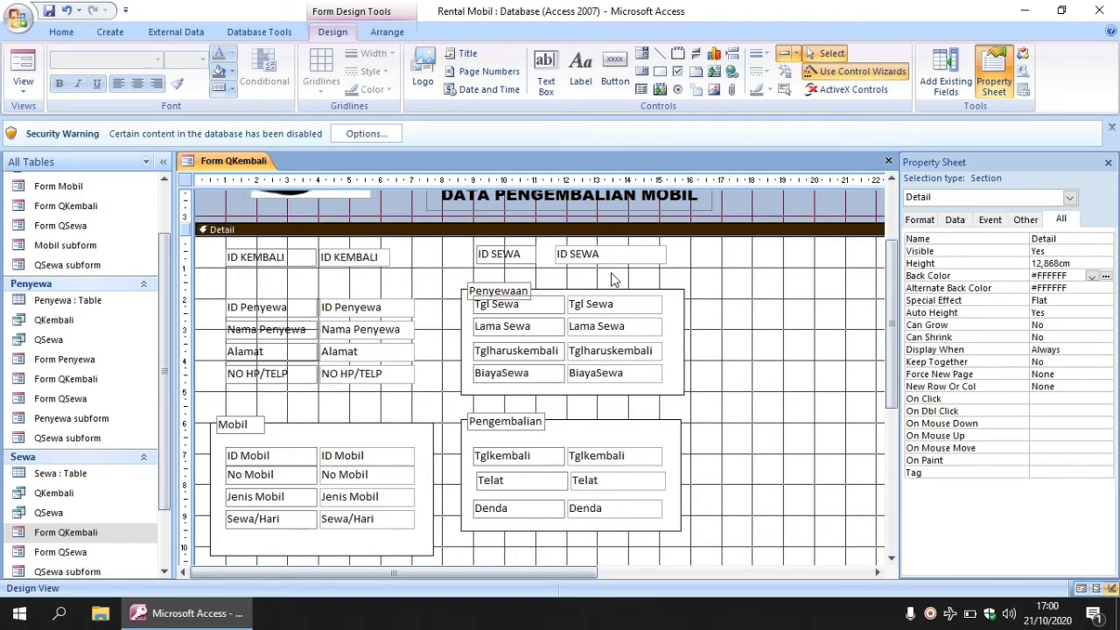
# Enlarge the Penyewaan caption label upward so it sits on the frame edge.
pyautogui.click(525, 283)
pyautogui.click(503, 287)
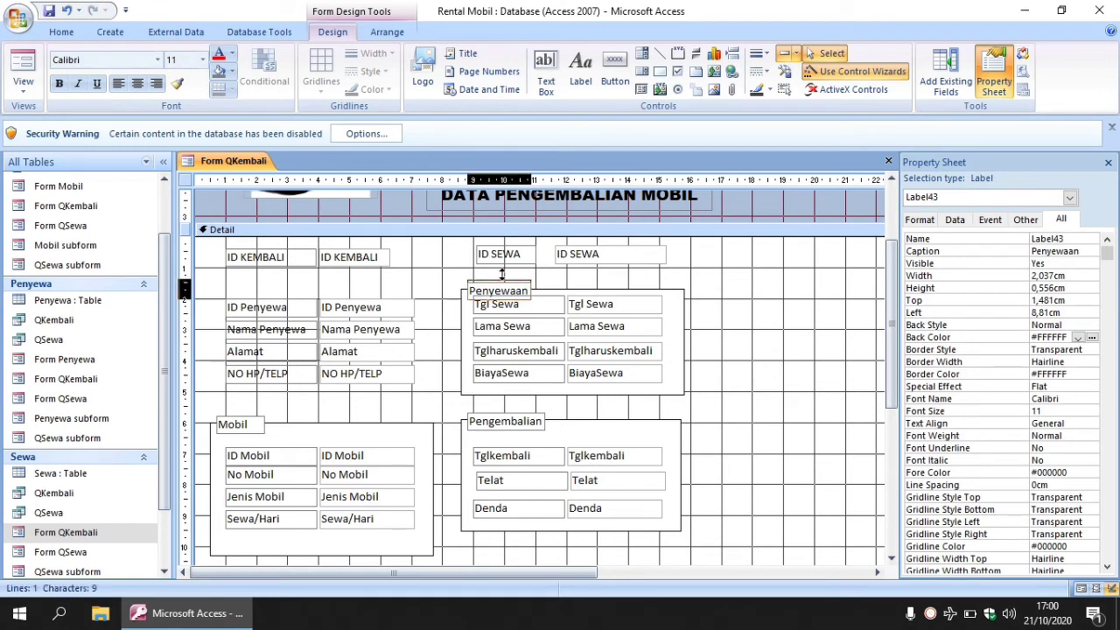
pyautogui.moveTo(503, 273); pyautogui.dragTo(500, 293)
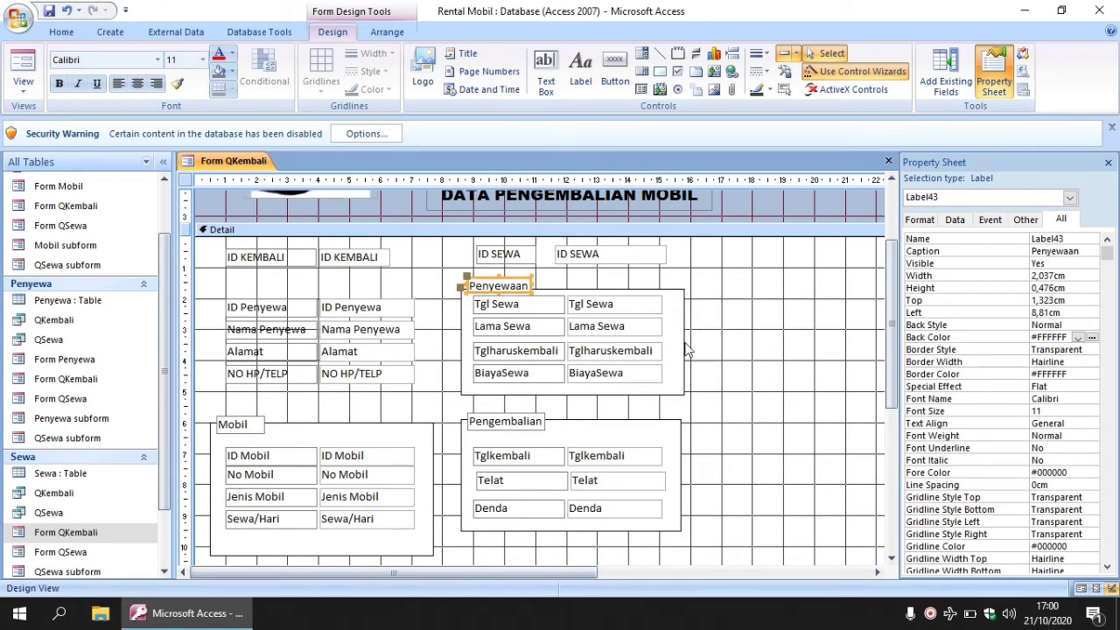
pyautogui.click(739, 361)
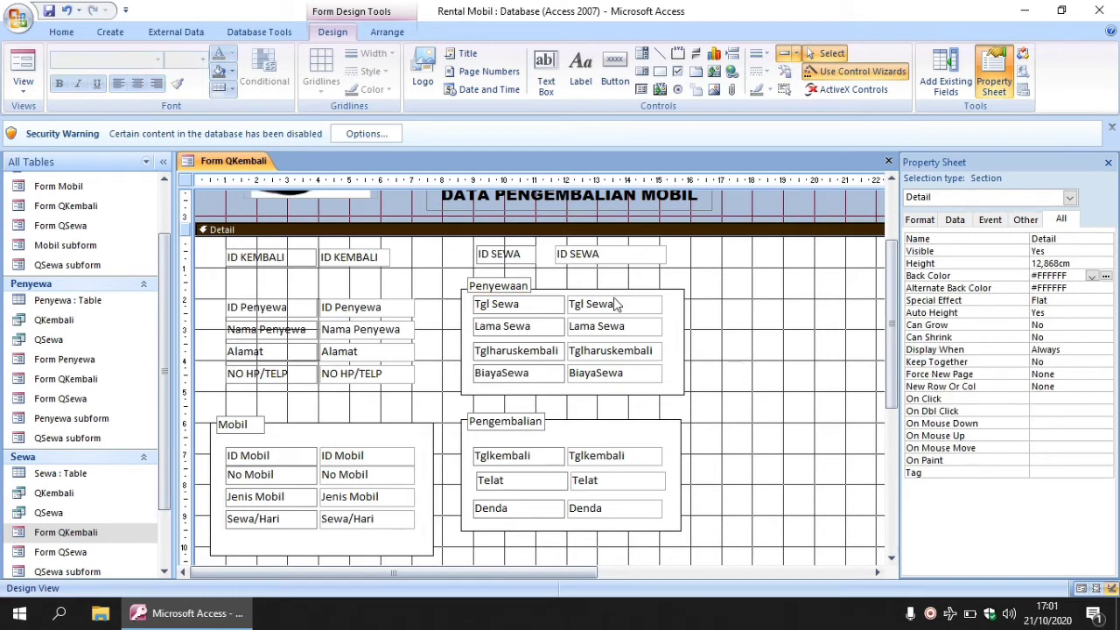
pyautogui.click(577, 290)
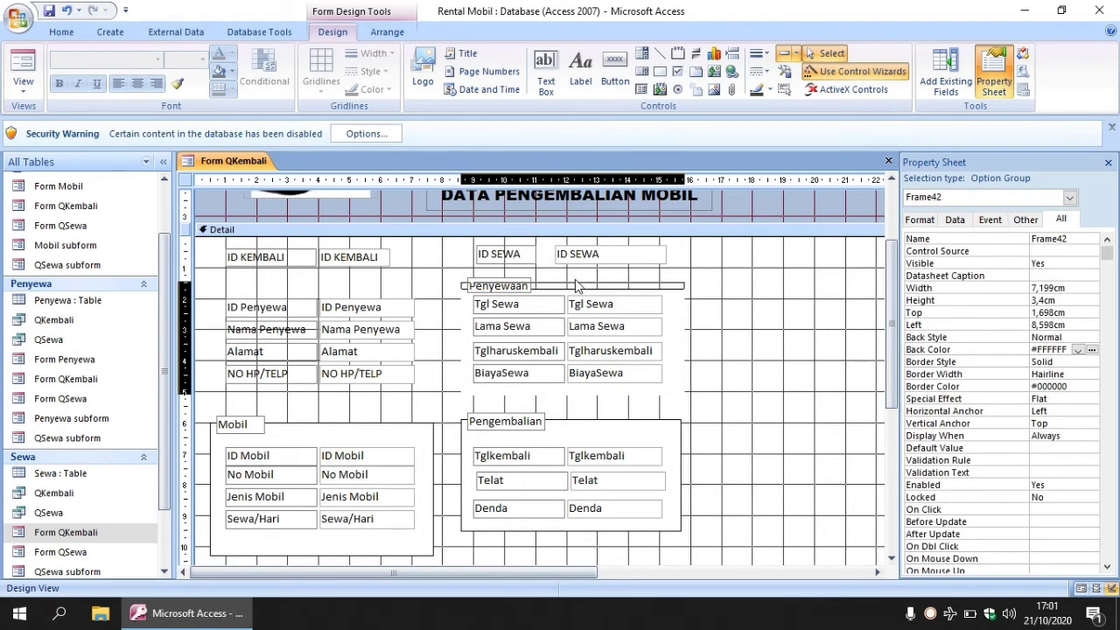
pyautogui.click(510, 284)
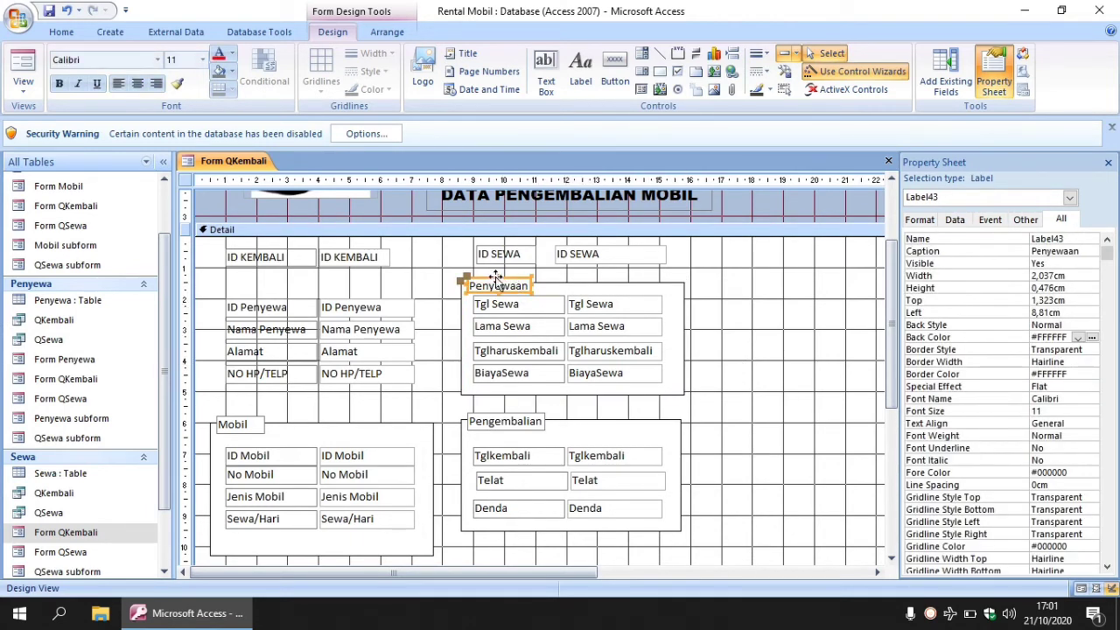
pyautogui.moveTo(499, 279); pyautogui.dragTo(497, 287)
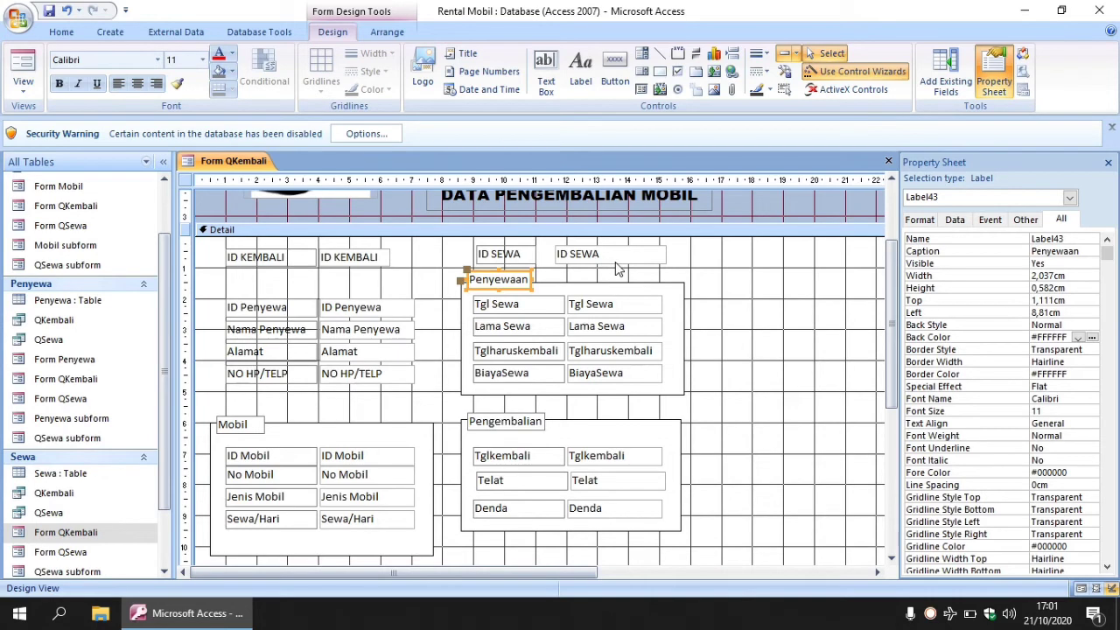
pyautogui.click(689, 264)
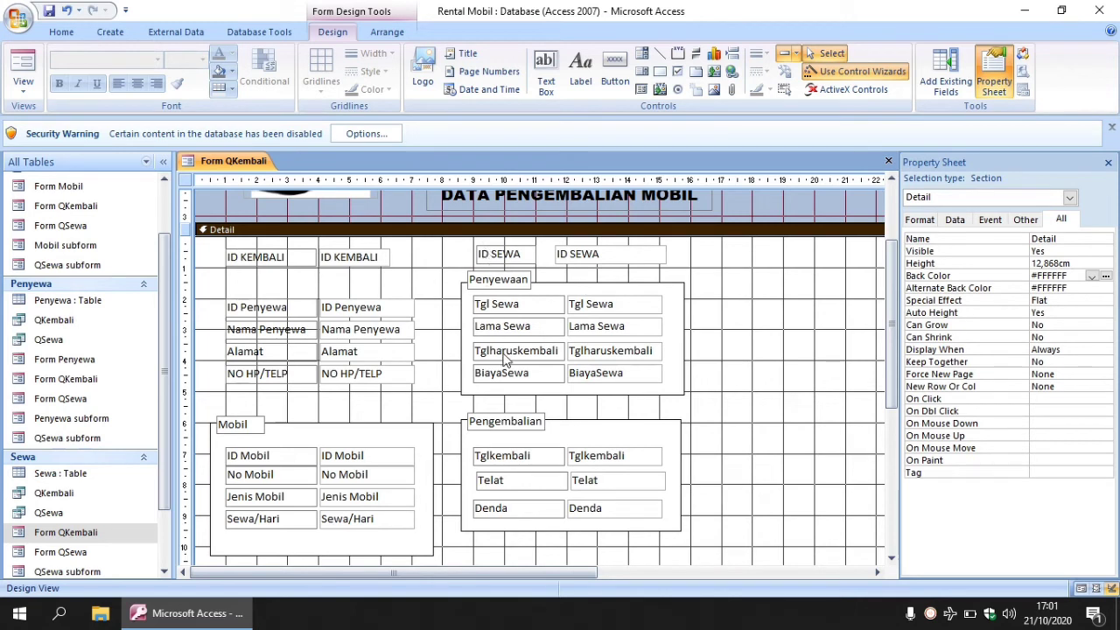
# Draw an option group frame around the Penyewa fields and send it to back.
pyautogui.click(681, 54)
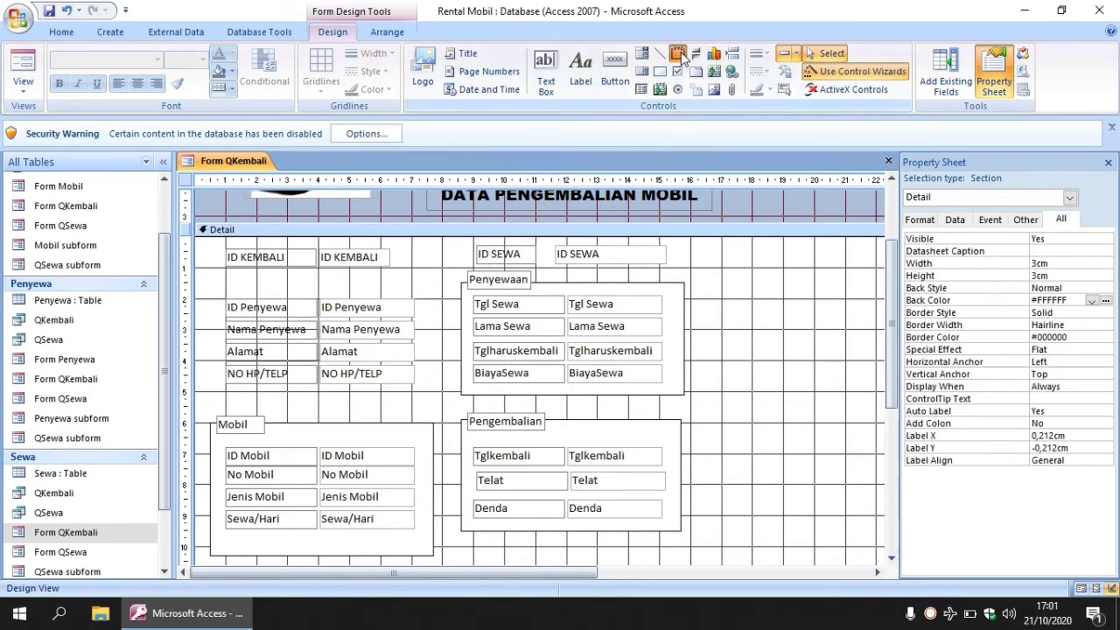
pyautogui.moveTo(203, 284); pyautogui.dragTo(433, 407)
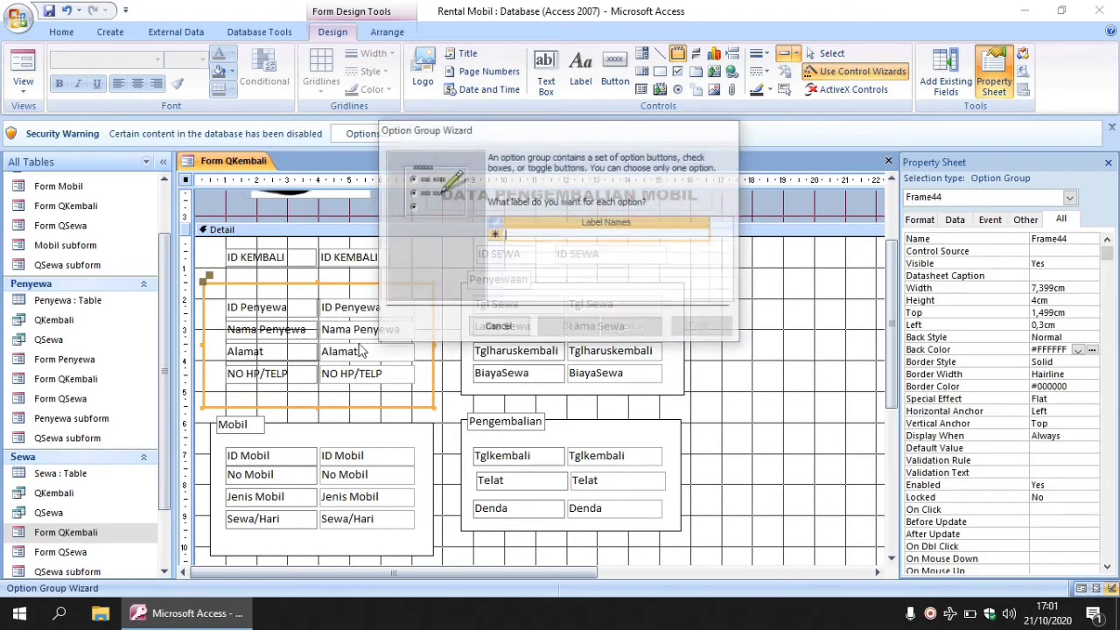
pyautogui.click(496, 327)
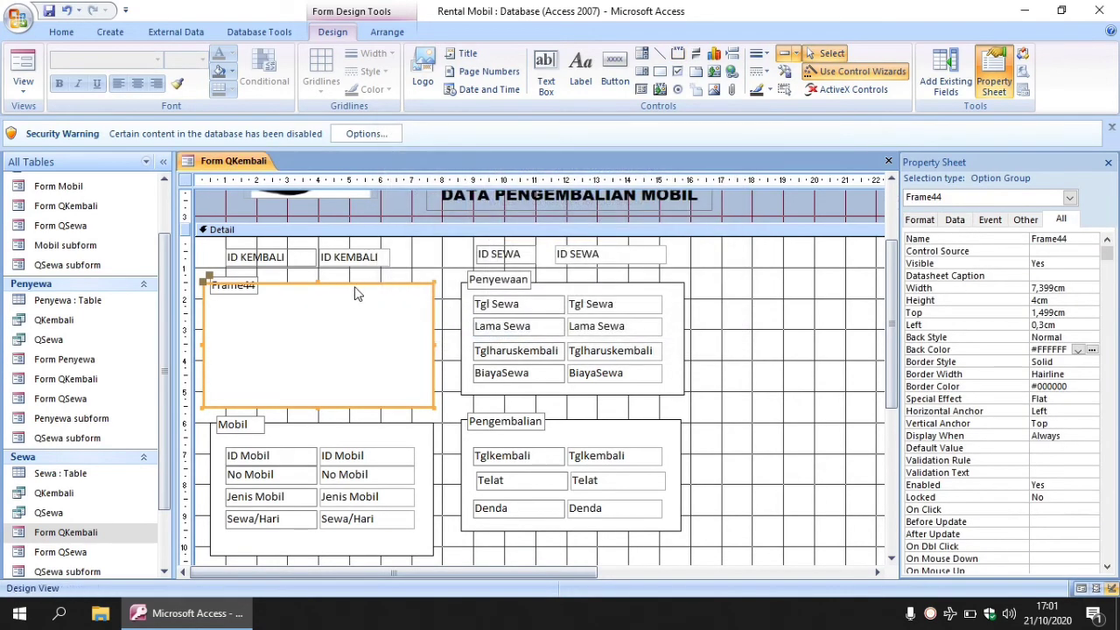
pyautogui.rightClick(354, 284)
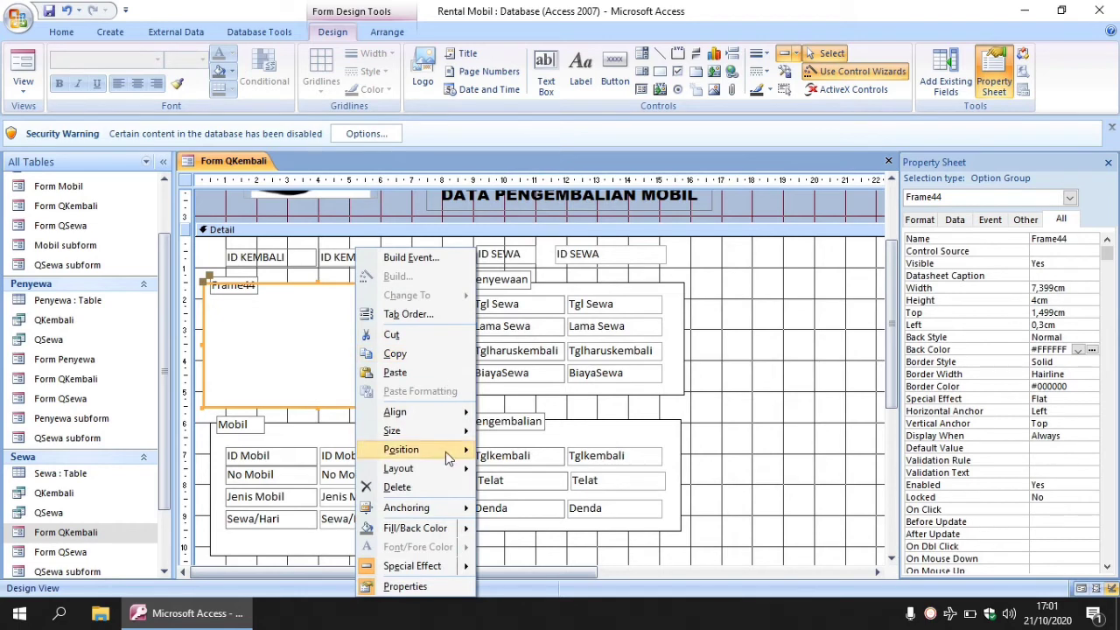
pyautogui.moveTo(447, 453)
pyautogui.click(525, 470)
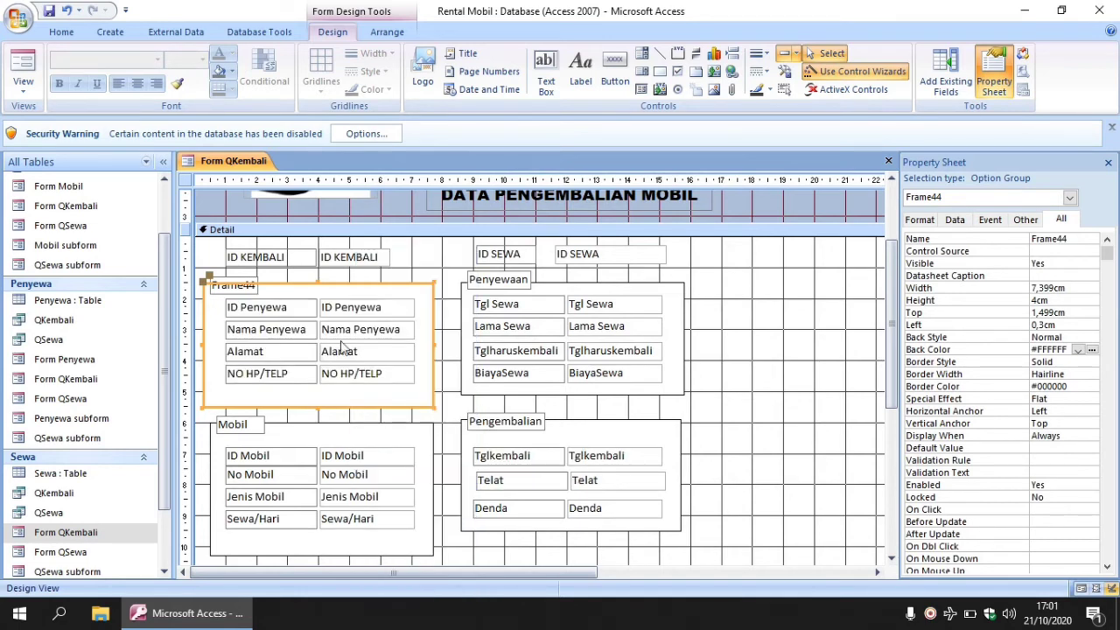
# Rename the new frame's caption to 'Penyewa'.
pyautogui.click(252, 285)
pyautogui.click(252, 286)
pyautogui.doubleClick(252, 285)
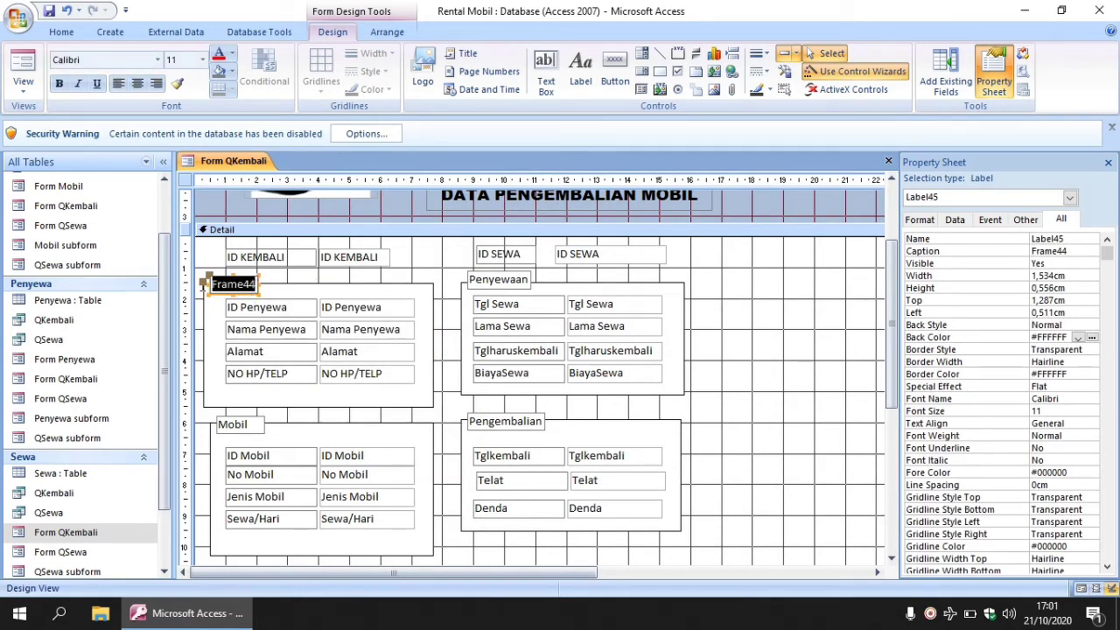
pyautogui.write('Penyewa')
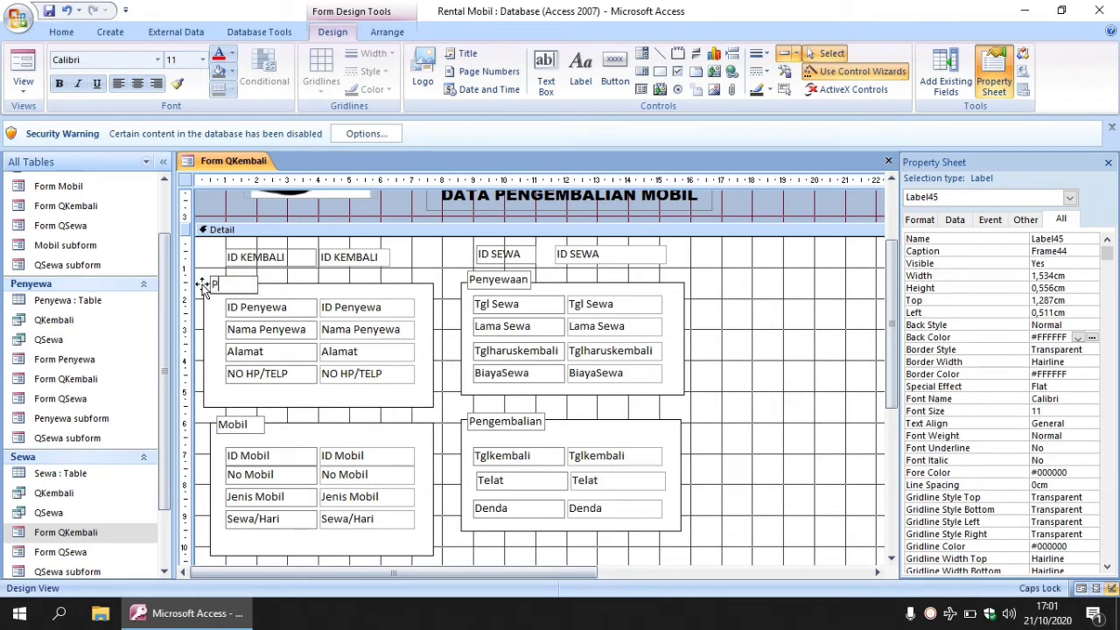
pyautogui.click(428, 264)
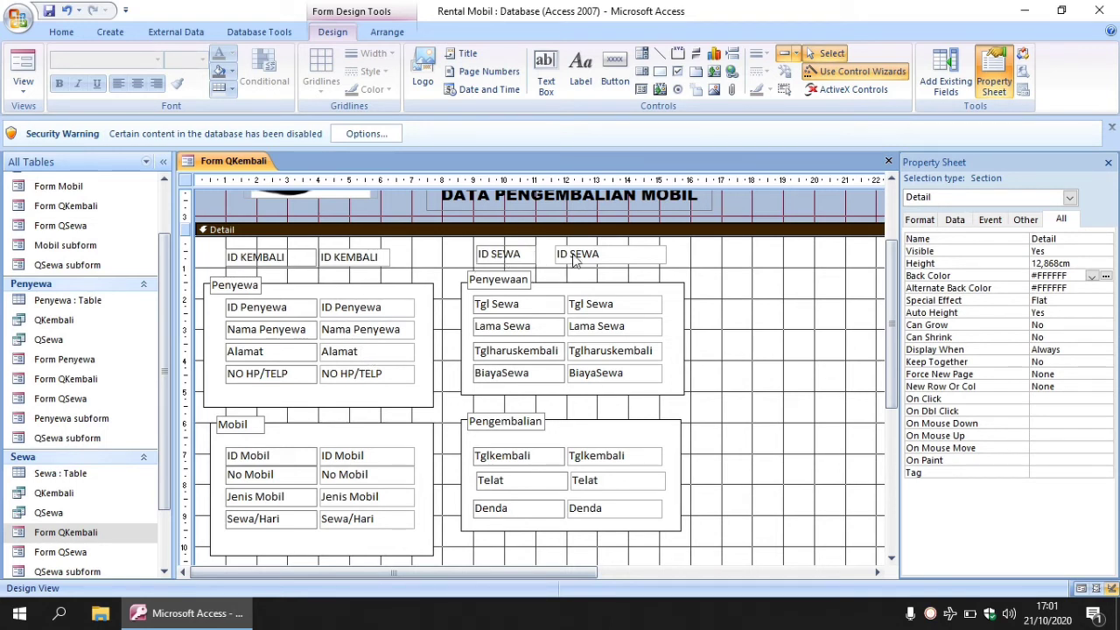
# Draw a combo box right of ID SEWA and choose the QSewa query as its source.
pyautogui.click(641, 53)
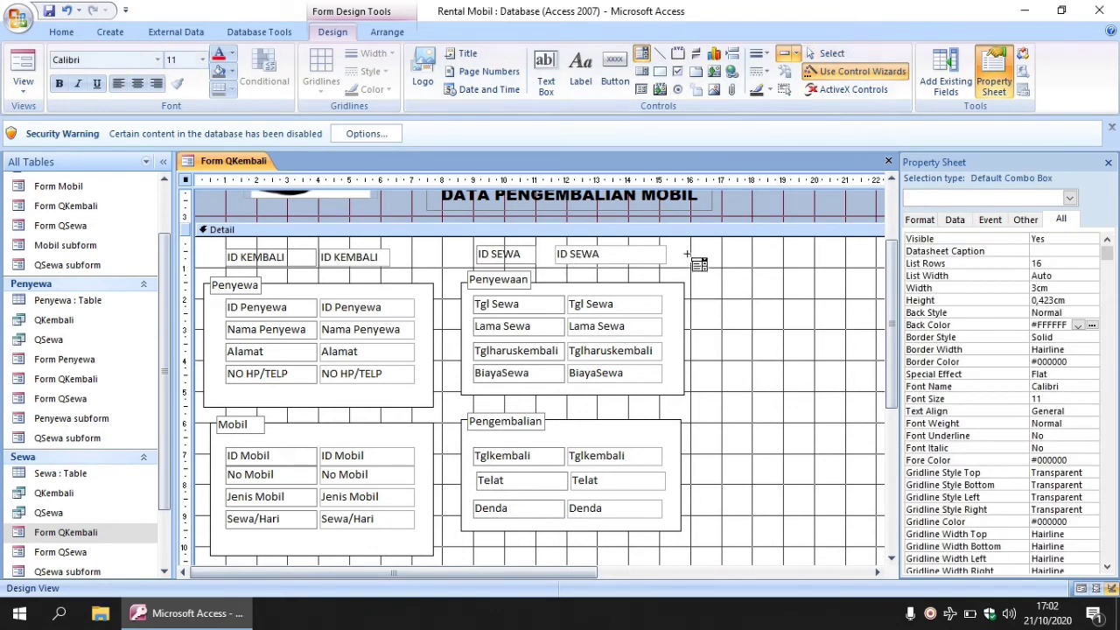
pyautogui.moveTo(687, 255); pyautogui.dragTo(807, 277)
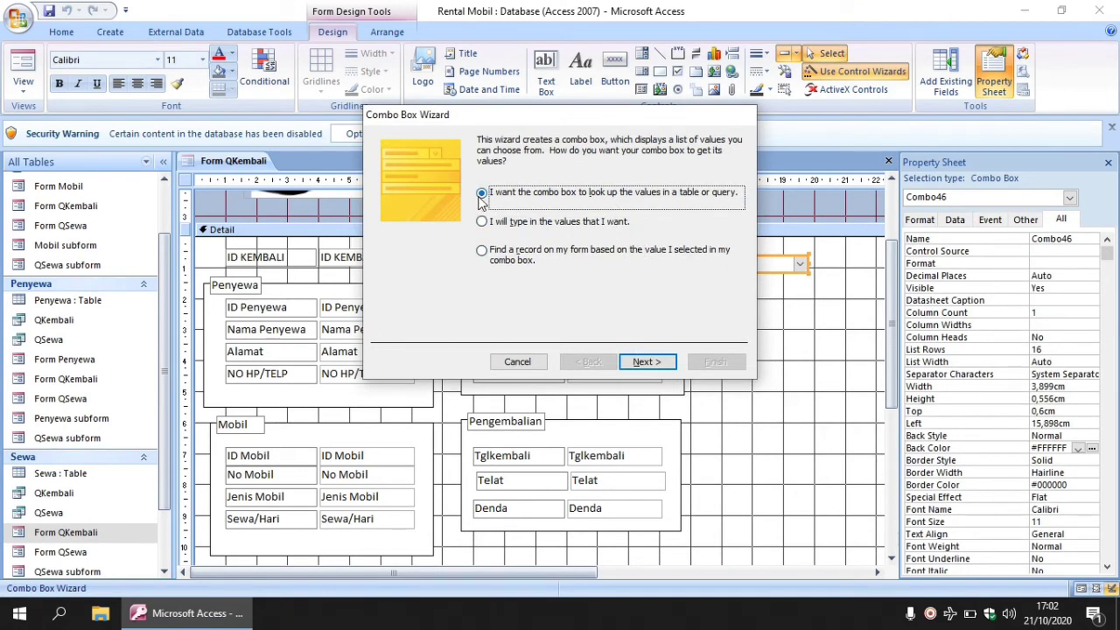
pyautogui.click(652, 363)
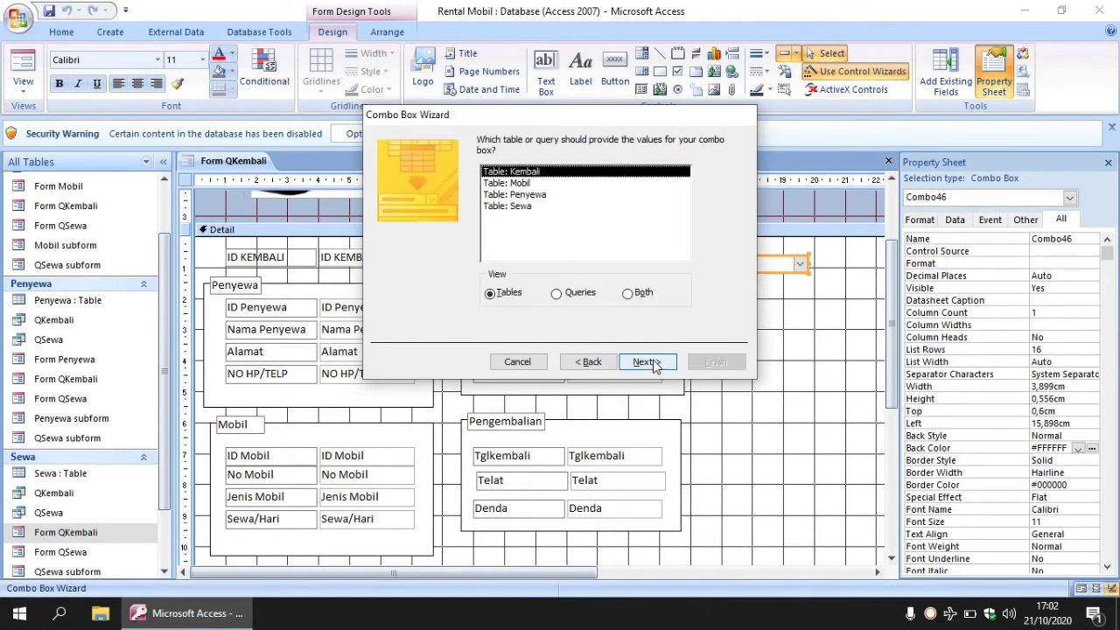
pyautogui.click(565, 294)
pyautogui.click(516, 184)
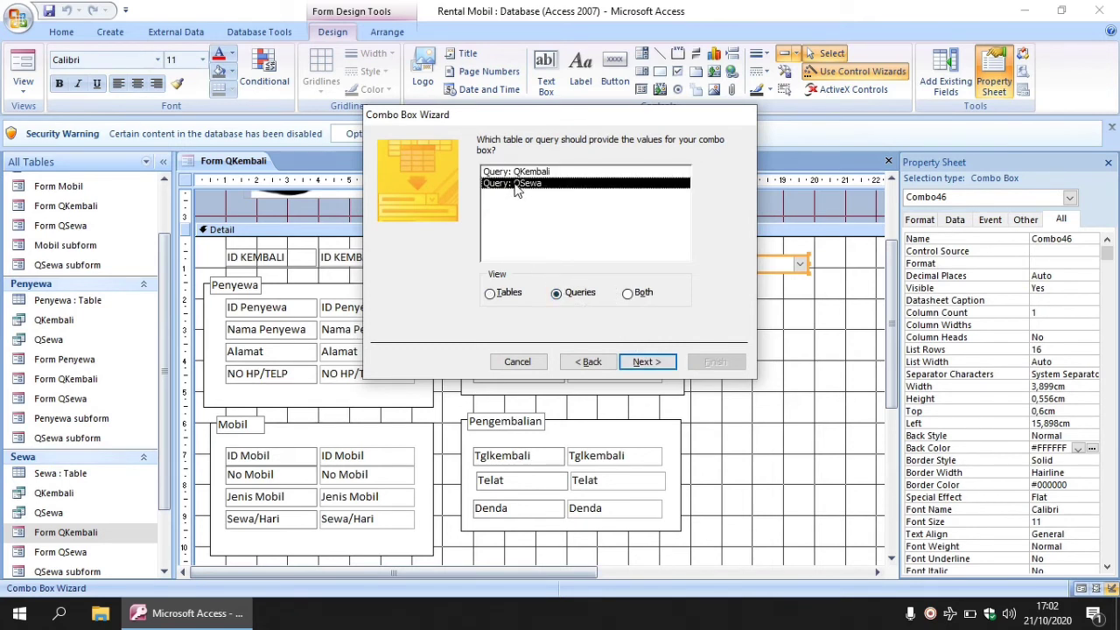
pyautogui.click(643, 362)
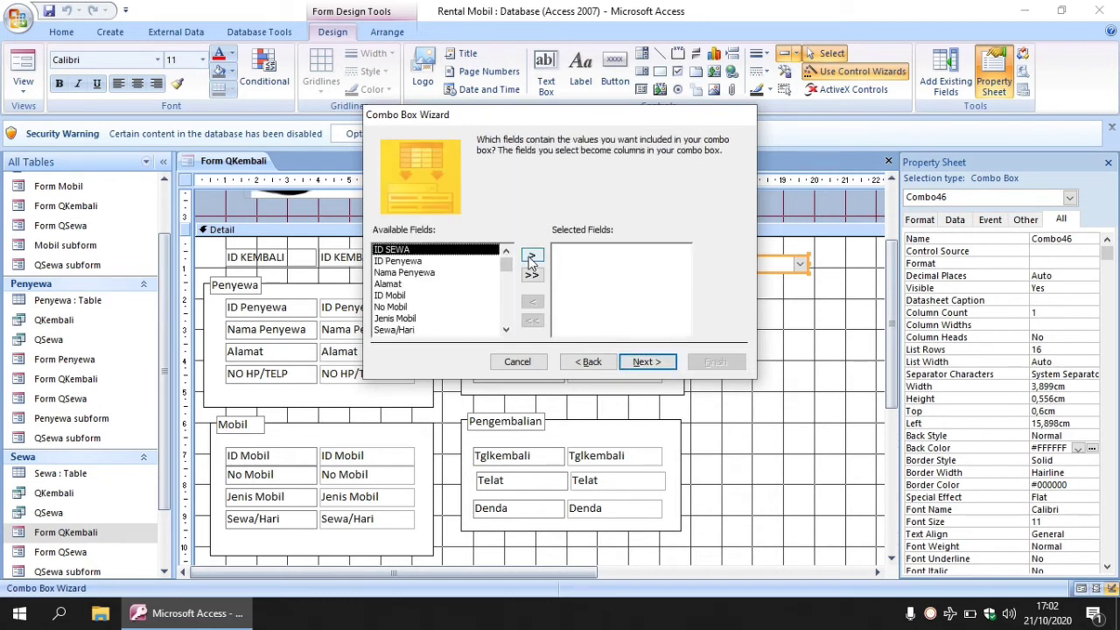
# Add the QSewa fields, through Lama Sewa, as combo box columns.
pyautogui.doubleClick(531, 256)
pyautogui.click(531, 257)
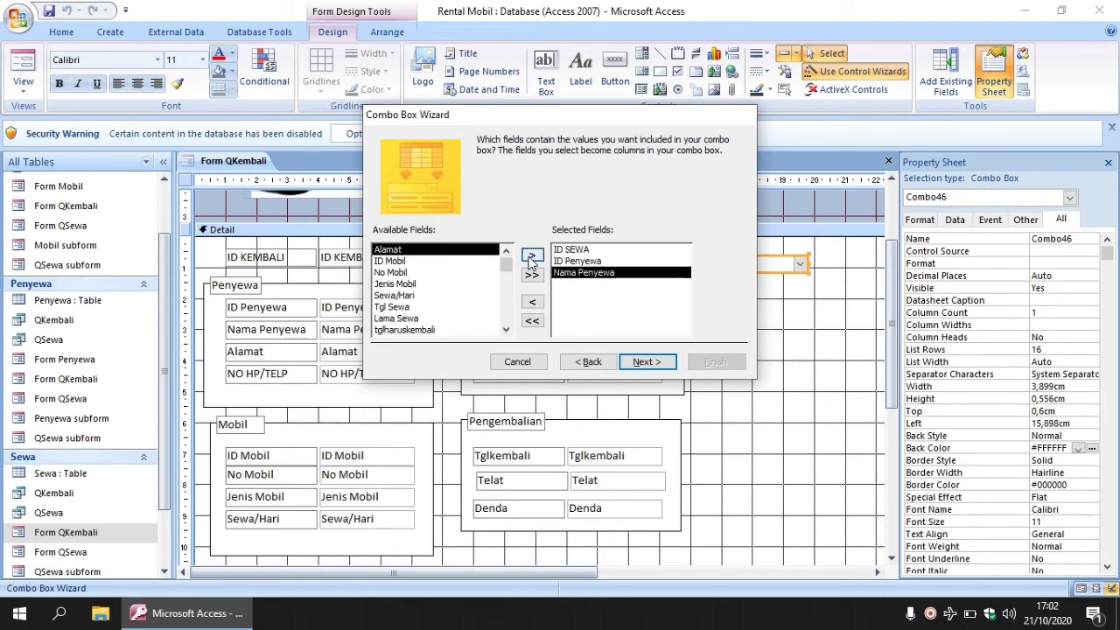
pyautogui.doubleClick(531, 257)
pyautogui.click(531, 256)
pyautogui.click(531, 256)
pyautogui.doubleClick(531, 256)
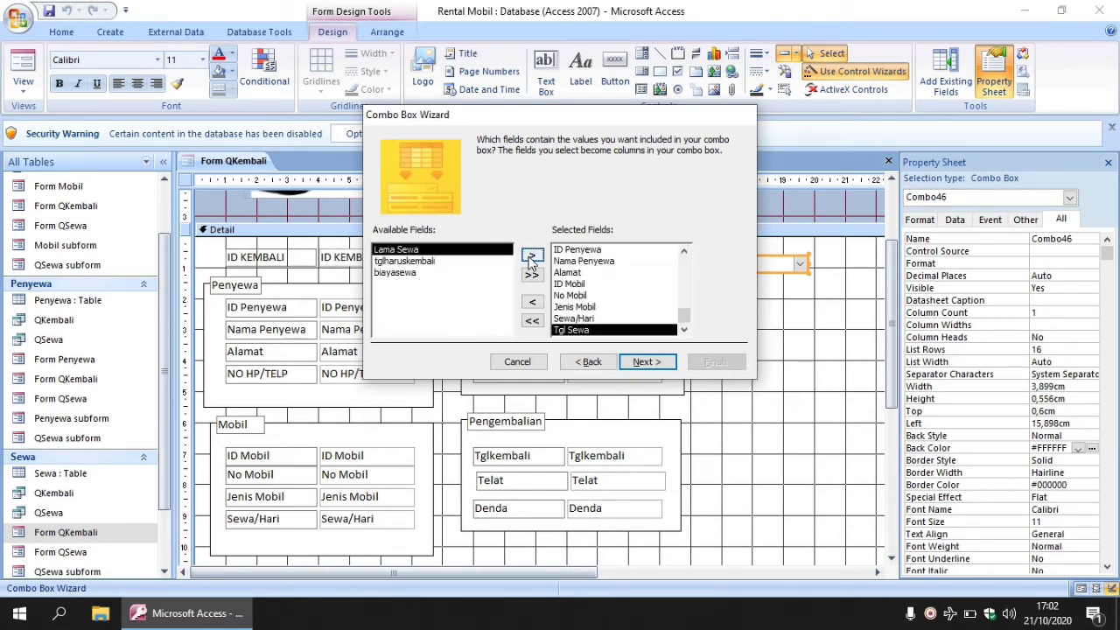
pyautogui.click(531, 256)
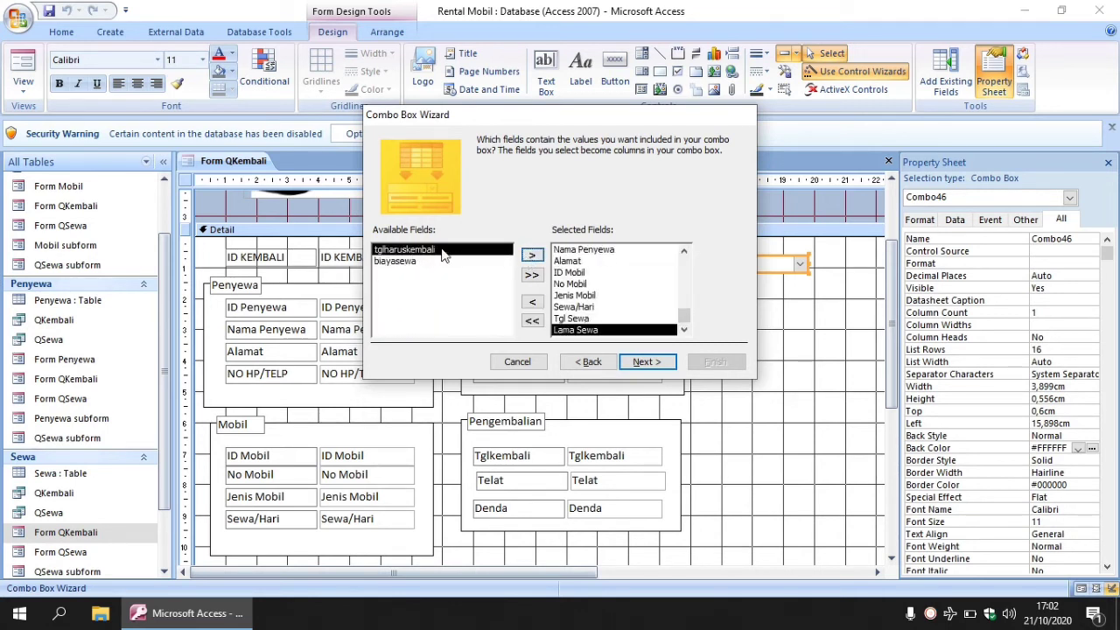
# Sort the combo box items by ID SEWA and accept the column widths.
pyautogui.click(641, 362)
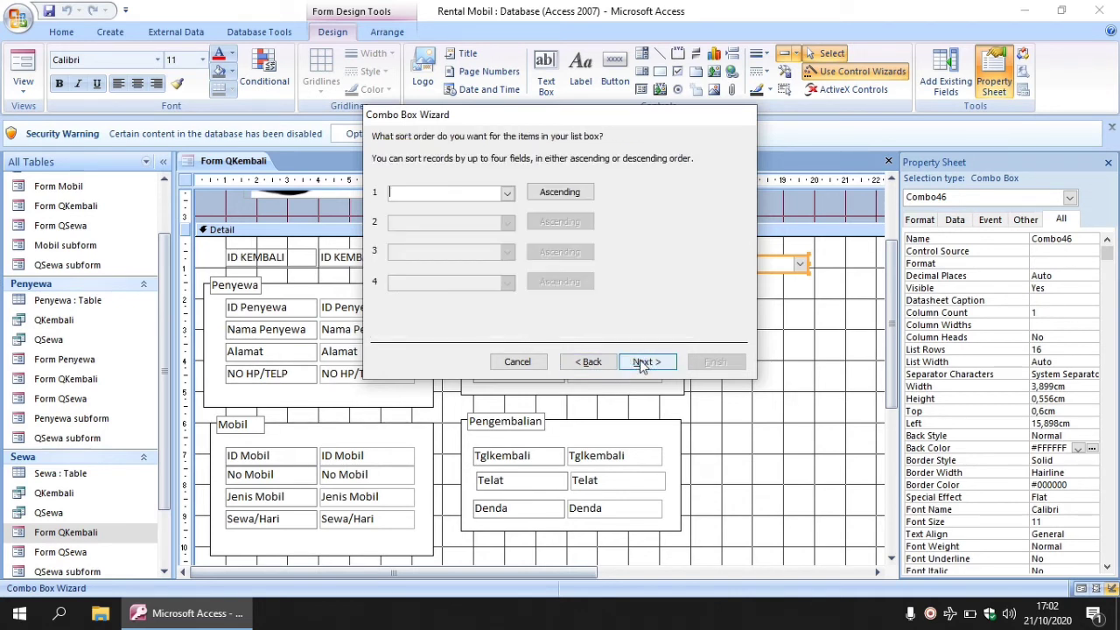
pyautogui.click(507, 196)
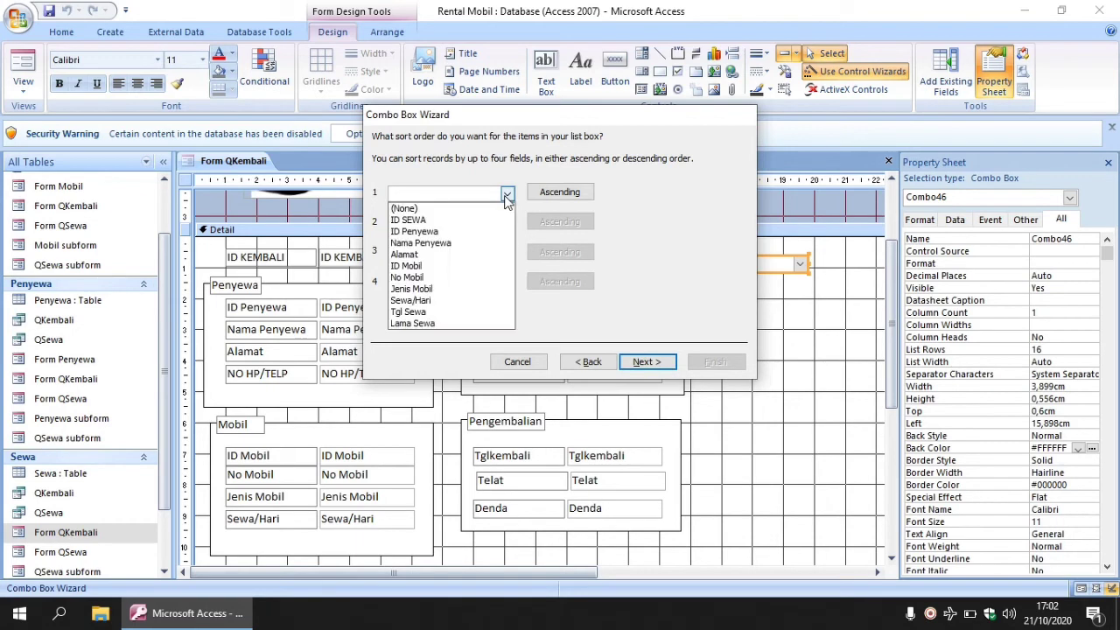
pyautogui.click(470, 221)
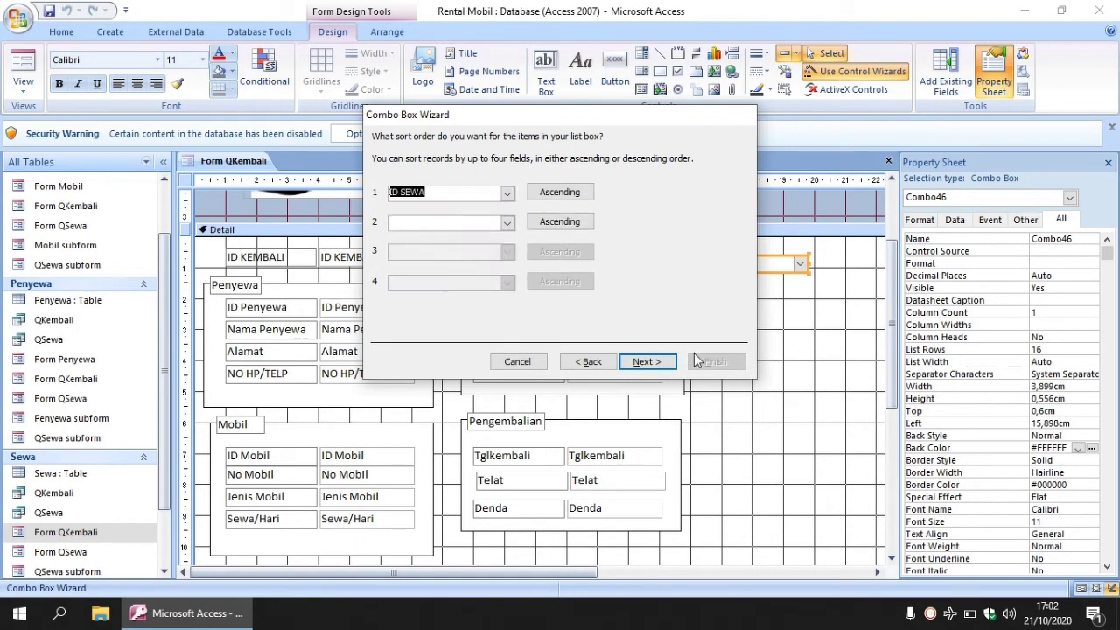
pyautogui.click(647, 362)
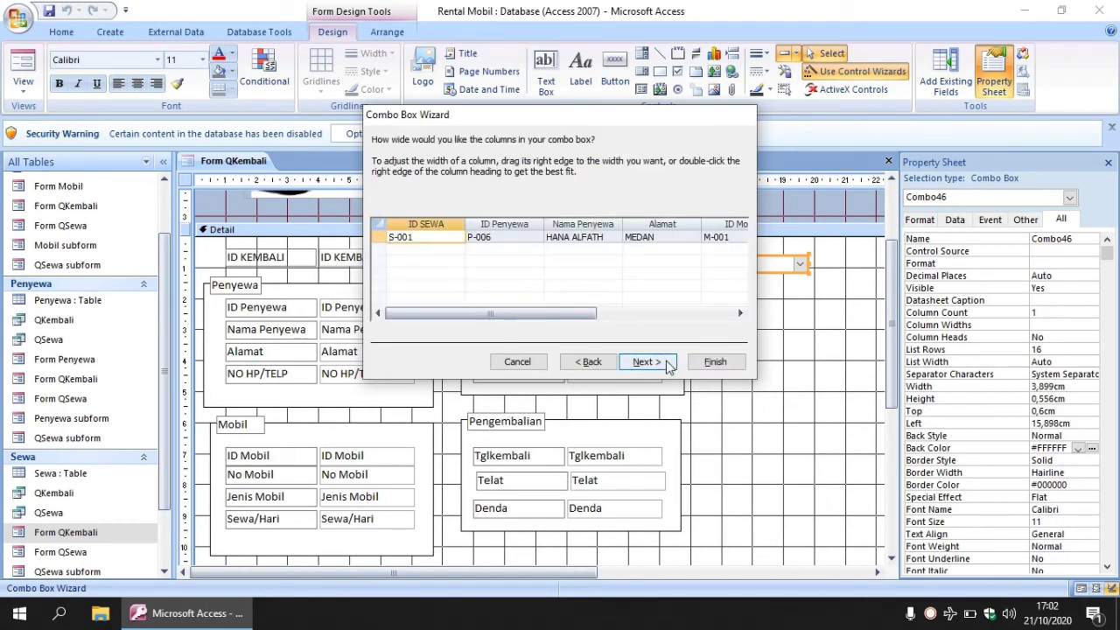
pyautogui.click(647, 362)
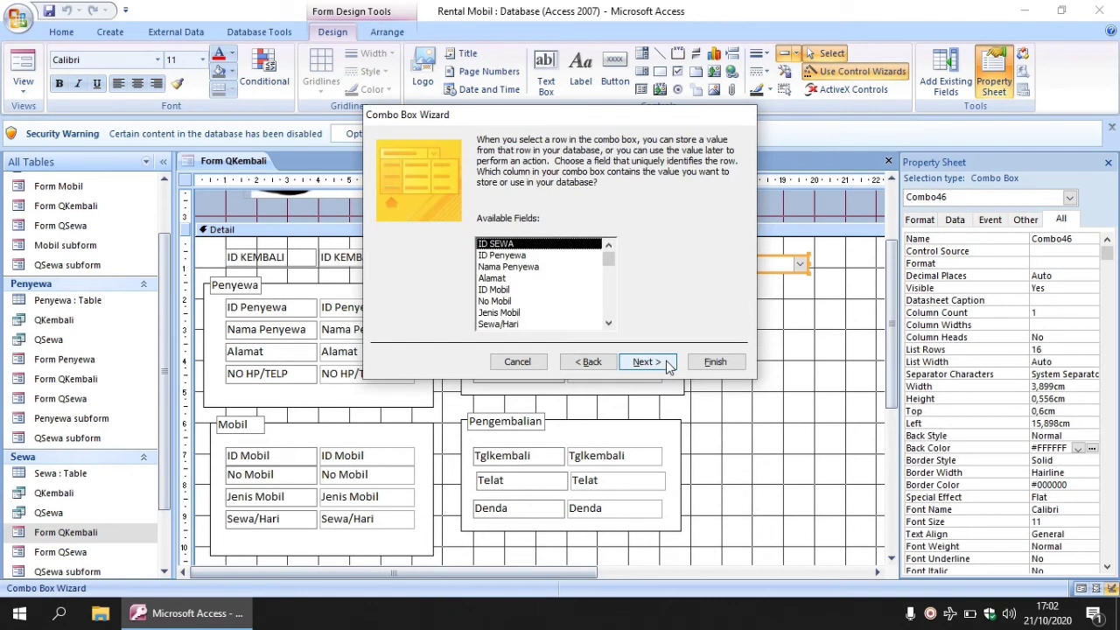
pyautogui.click(665, 363)
# Store the chosen value in ID SEWA, label the combo box 'ID SEWA', and finish.
pyautogui.click(489, 215)
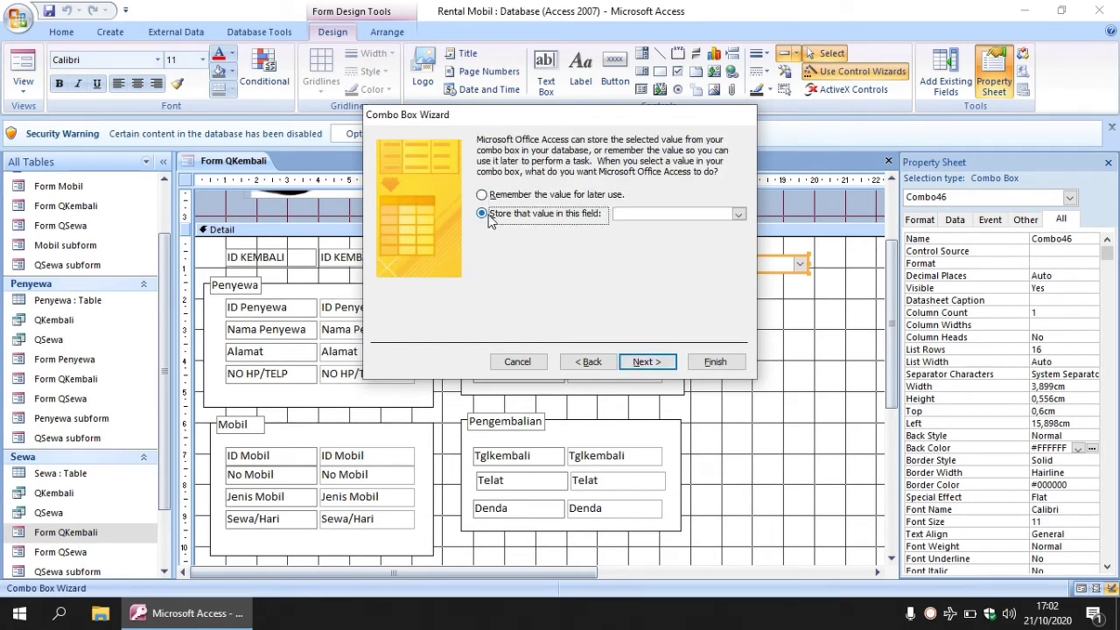
pyautogui.click(739, 216)
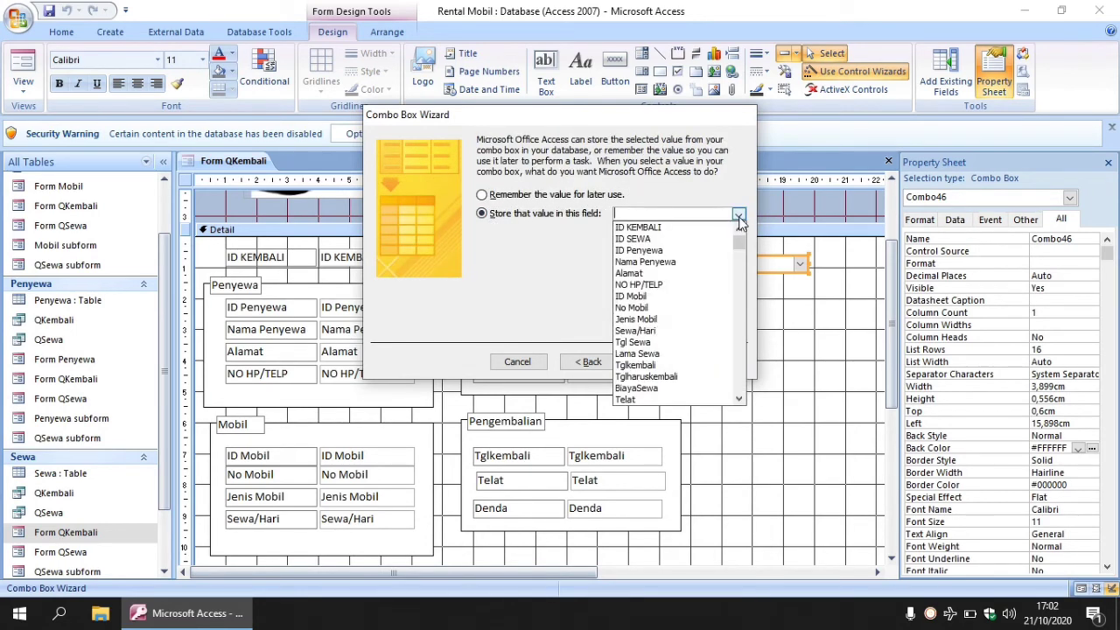
pyautogui.click(687, 248)
pyautogui.click(641, 362)
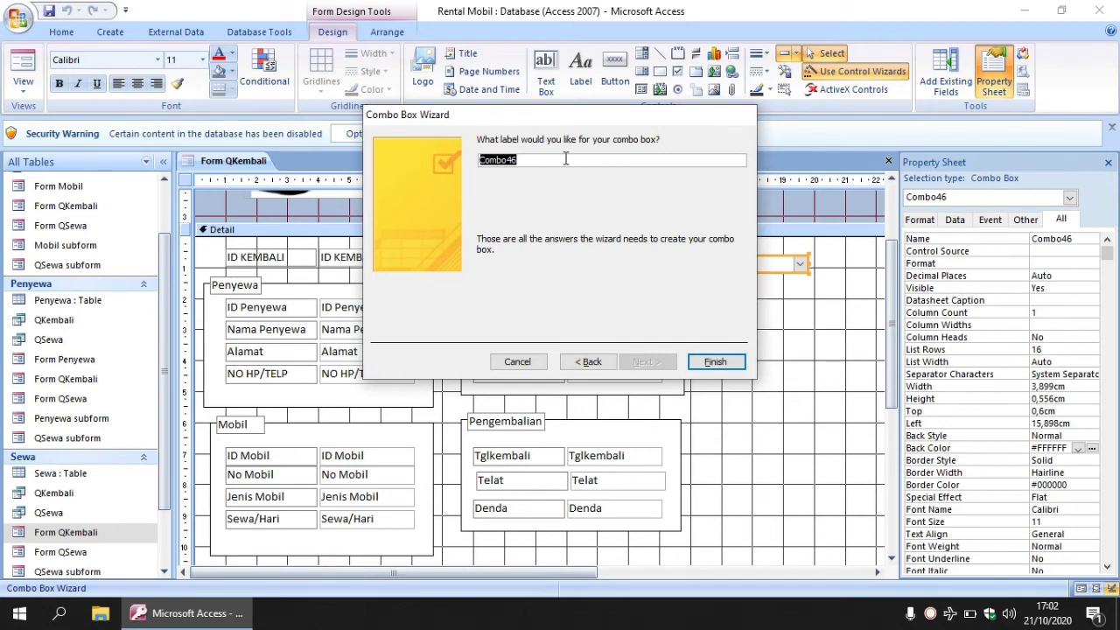
pyautogui.press('capslock')
pyautogui.write('ID SEWA')
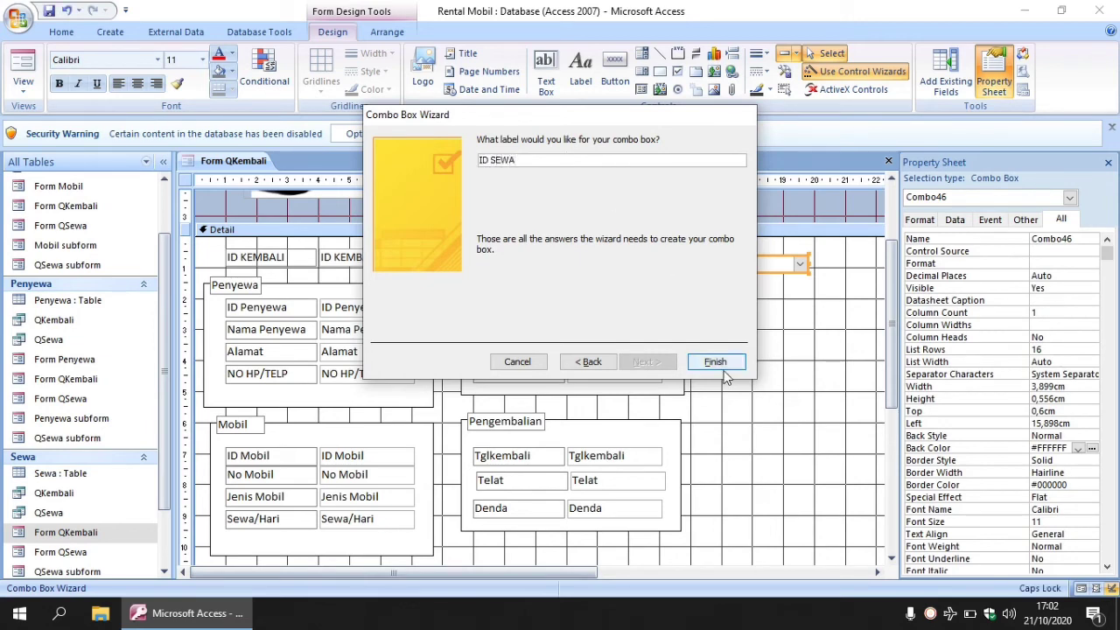
pyautogui.click(716, 361)
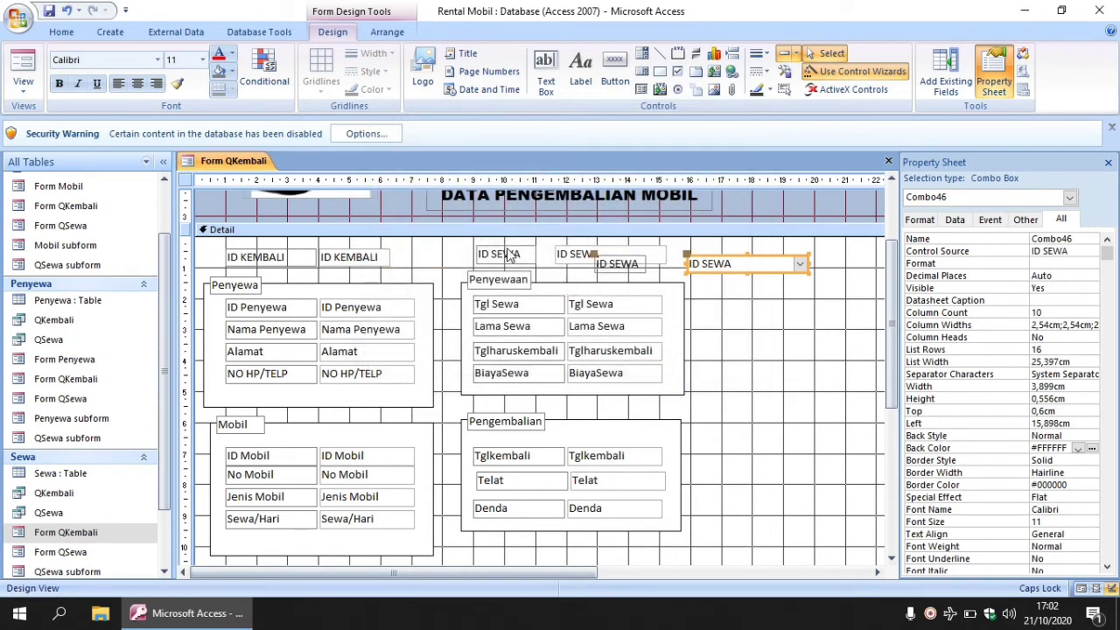
# Delete the old ID SEWA label and text box.
pyautogui.click(510, 251)
pyautogui.press('Delete')
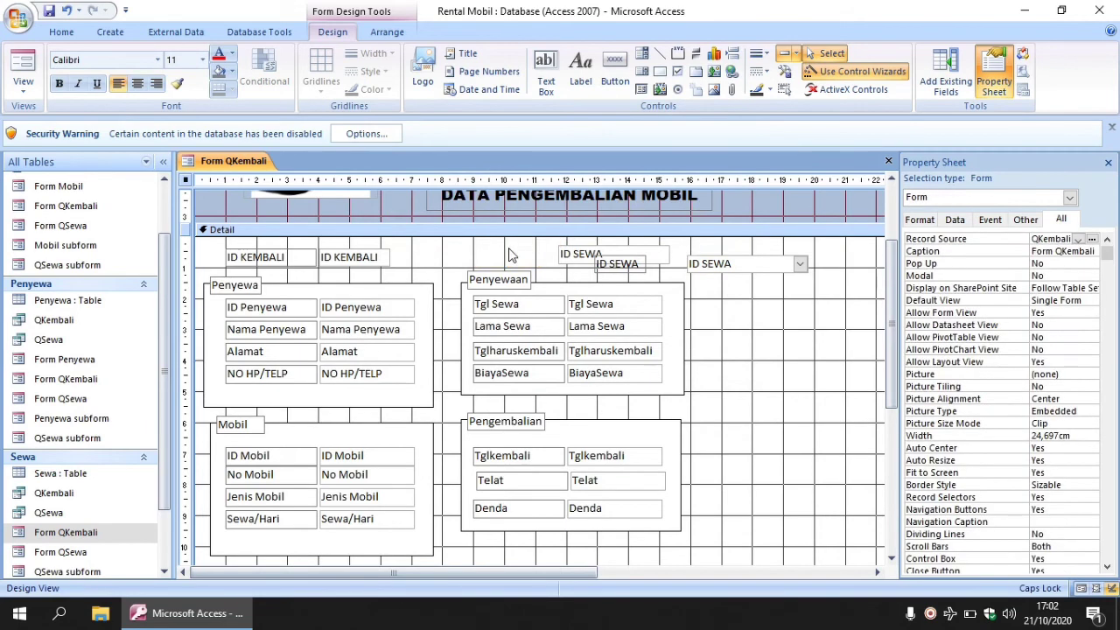
pyautogui.click(579, 250)
pyautogui.press('Delete')
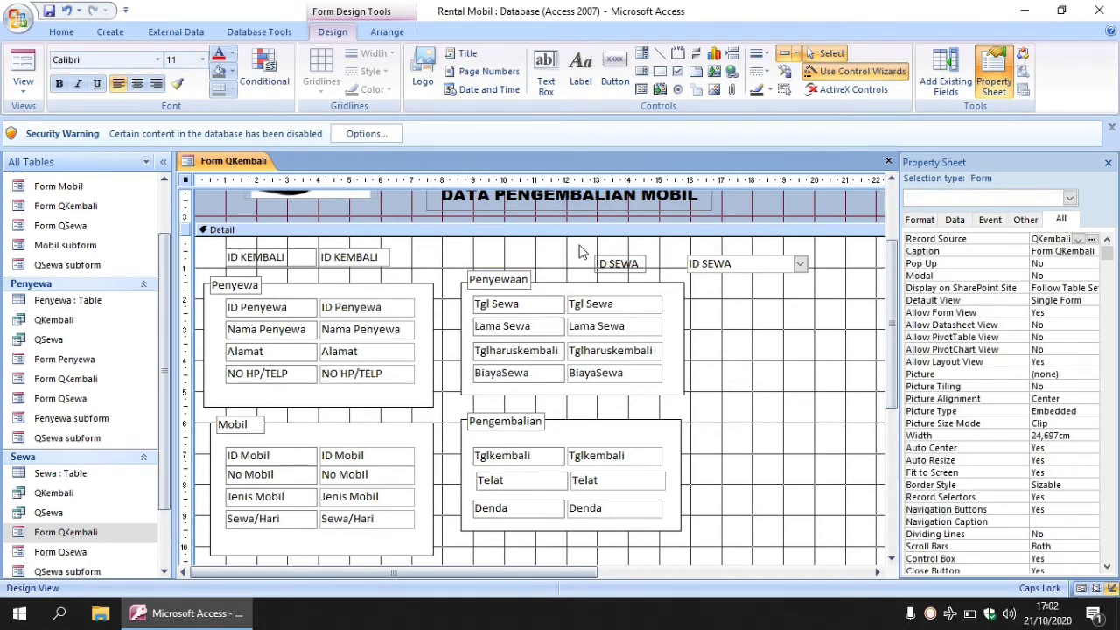
# Move the new ID SEWA label left and narrow the combo box beside it.
pyautogui.click(619, 257)
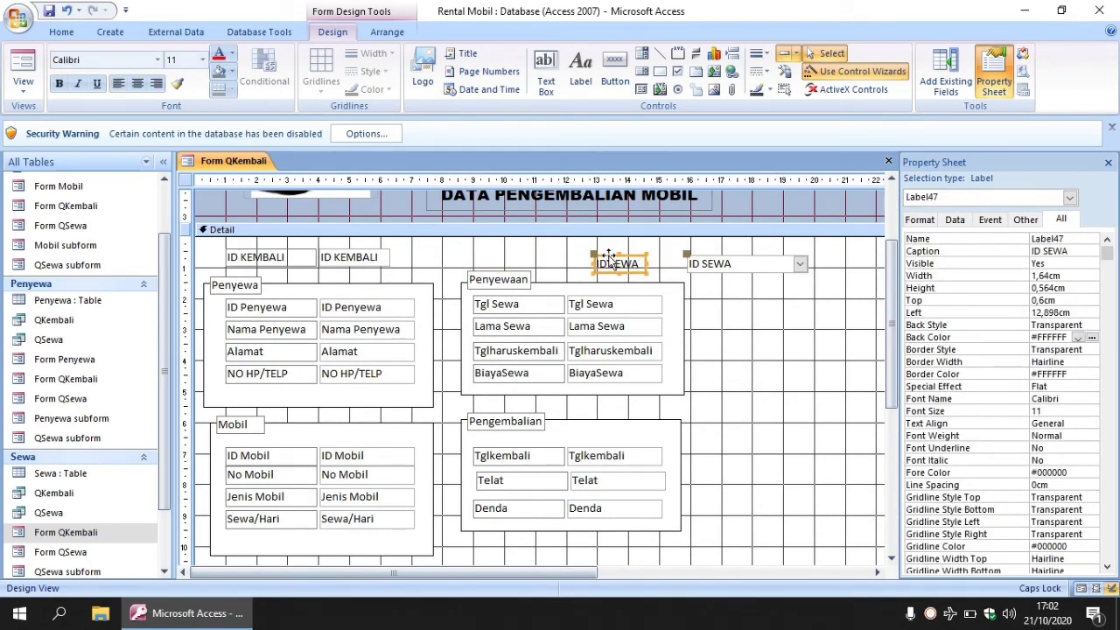
pyautogui.moveTo(610, 256); pyautogui.dragTo(521, 250)
pyautogui.click(737, 258)
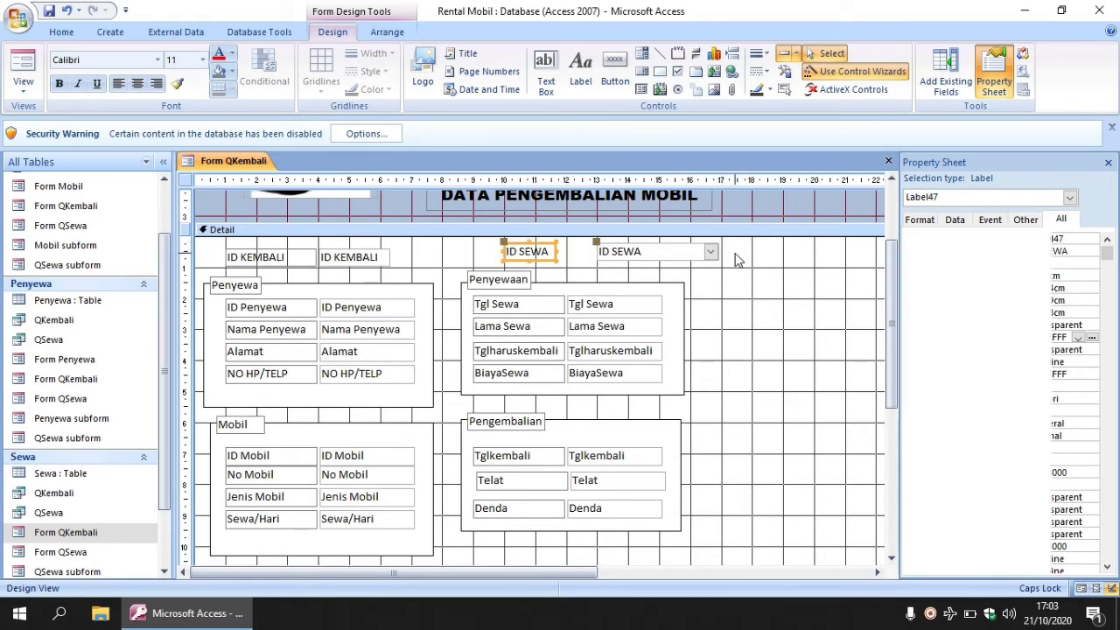
pyautogui.click(598, 251)
pyautogui.moveTo(594, 251); pyautogui.dragTo(565, 251)
pyautogui.moveTo(718, 251); pyautogui.dragTo(662, 251)
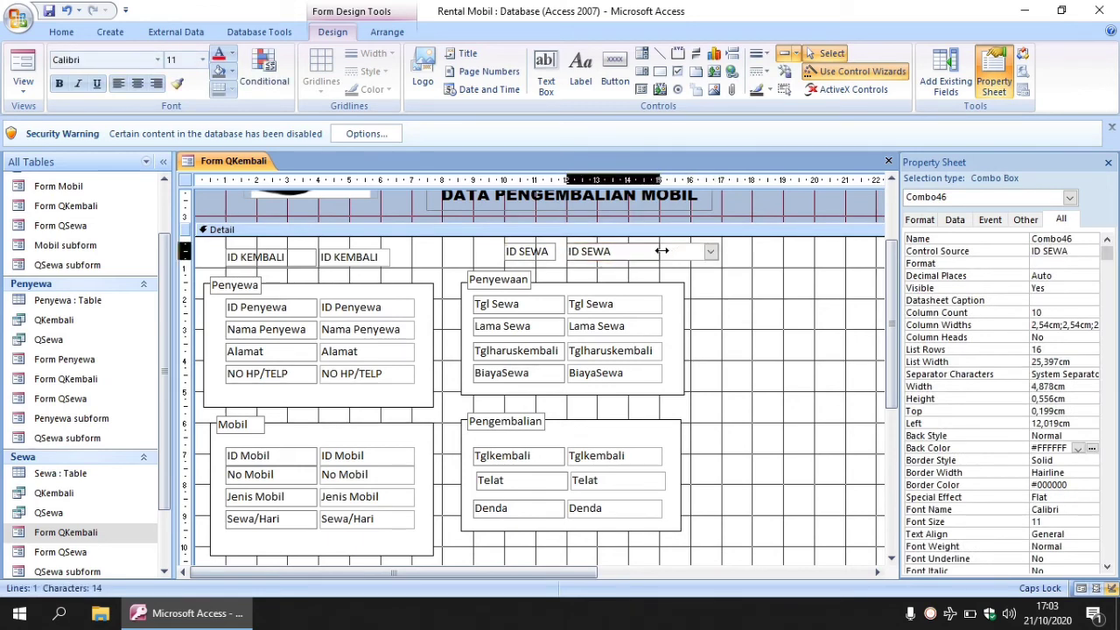
pyautogui.click(726, 260)
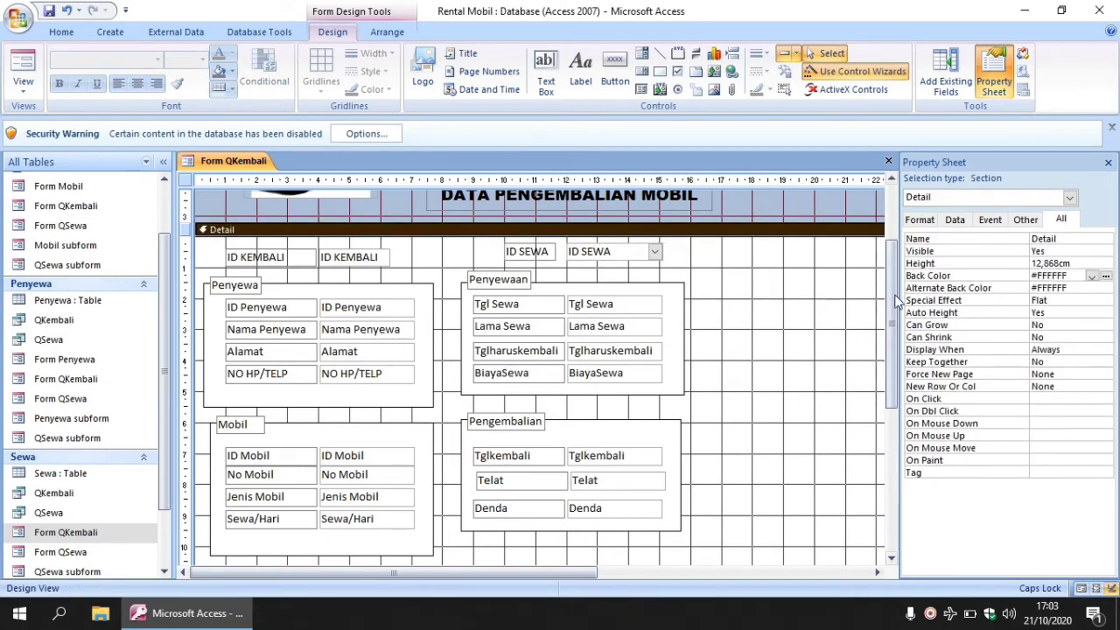
pyautogui.moveTo(893, 302)
pyautogui.mouseDown()
pyautogui.moveTo(891, 327)
pyautogui.moveTo(894, 310)
pyautogui.mouseUp()
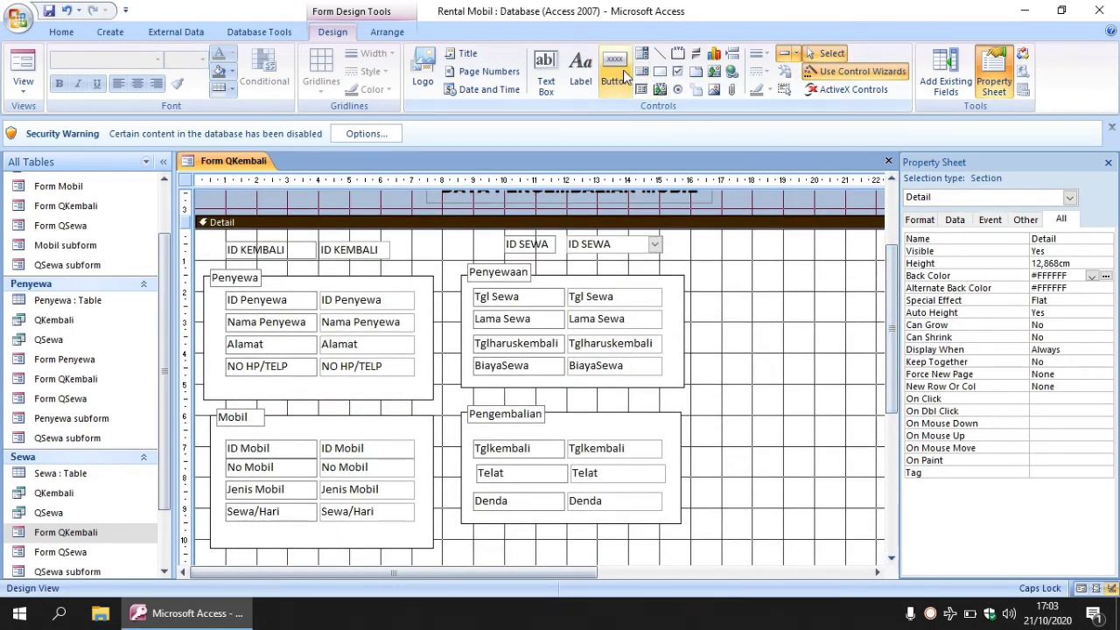
# Add a 'Tambah' command button below the field frames that adds a new record.
pyautogui.click(614, 81)
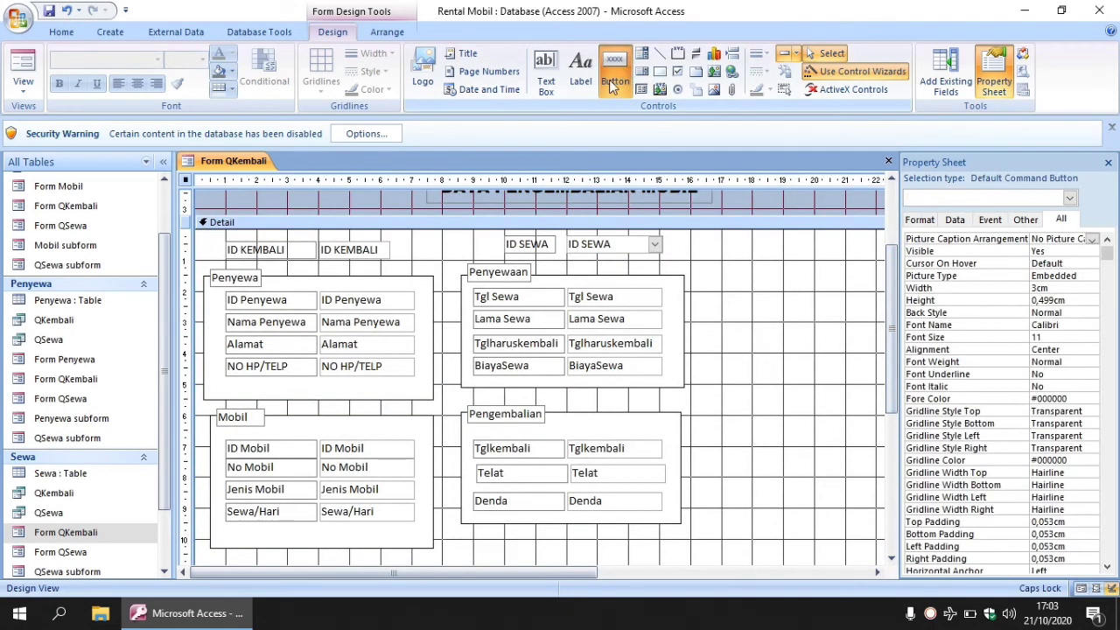
pyautogui.click(445, 540)
pyautogui.moveTo(445, 541); pyautogui.dragTo(508, 560)
pyautogui.click(533, 237)
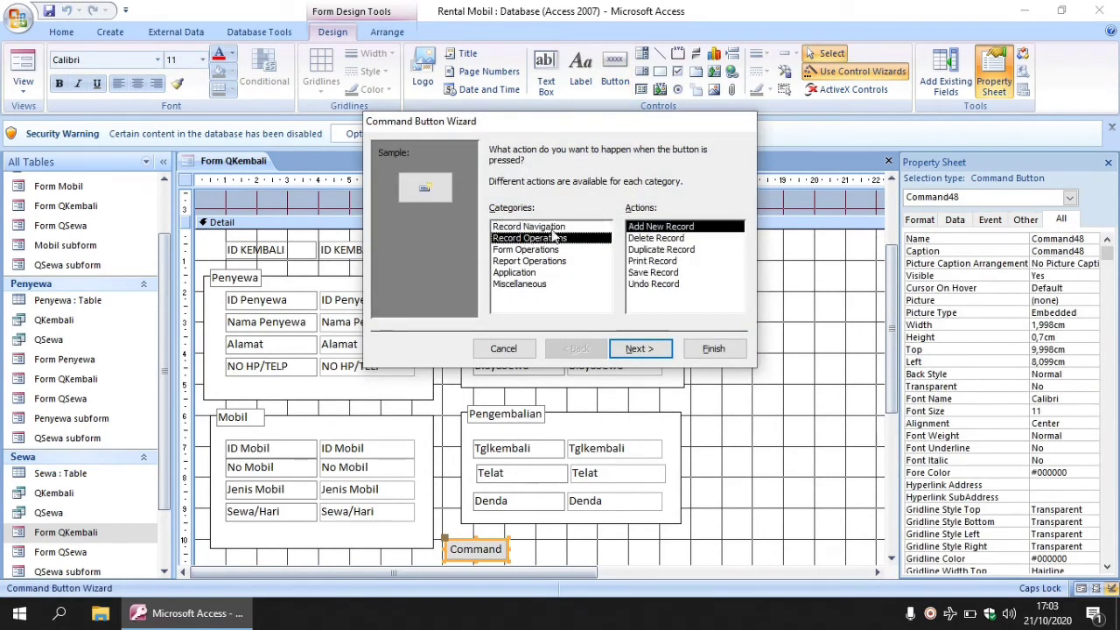
pyautogui.click(638, 350)
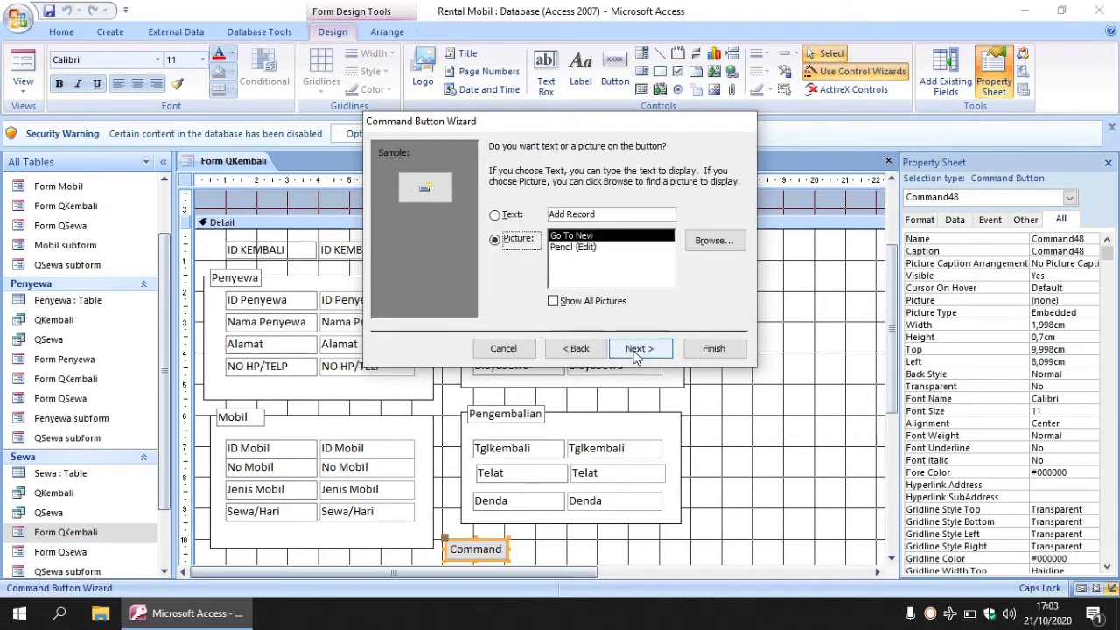
pyautogui.click(496, 215)
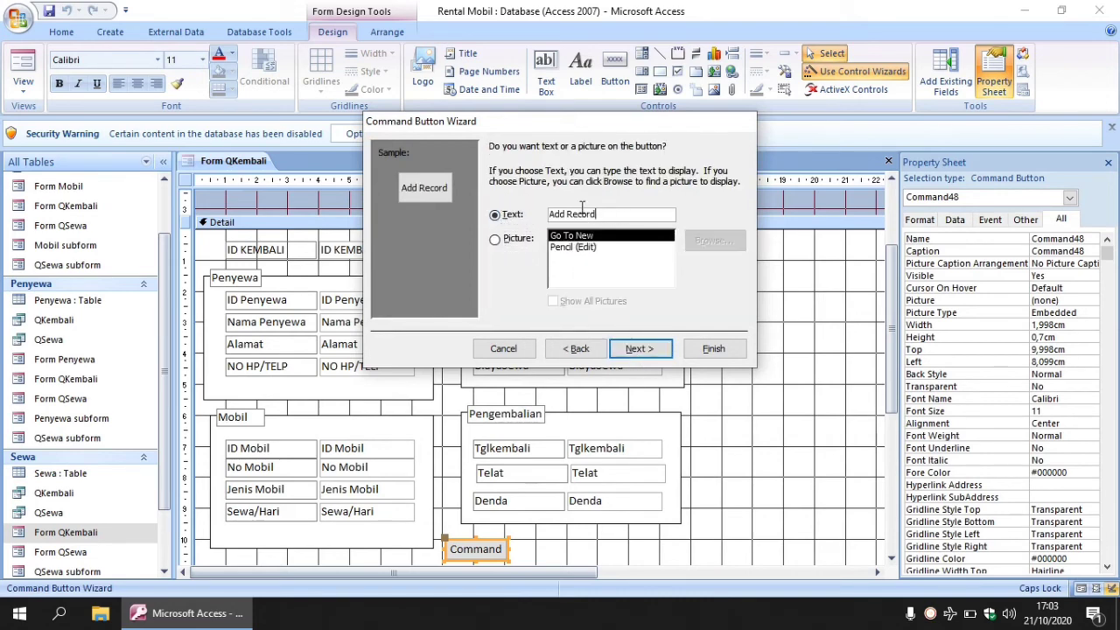
pyautogui.write('Tambah')
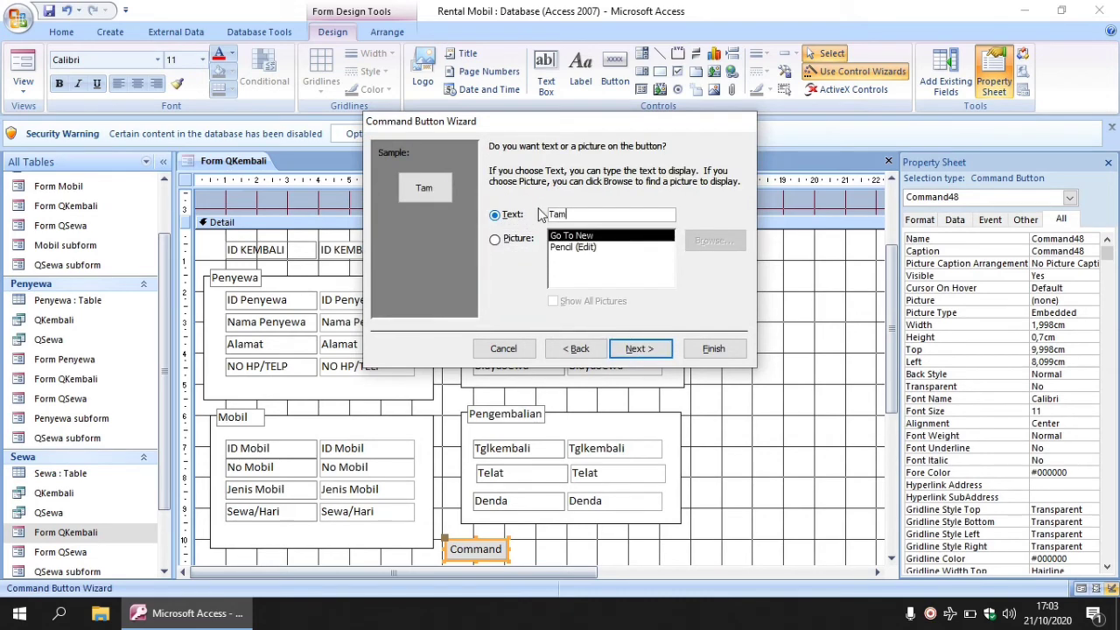
pyautogui.click(638, 349)
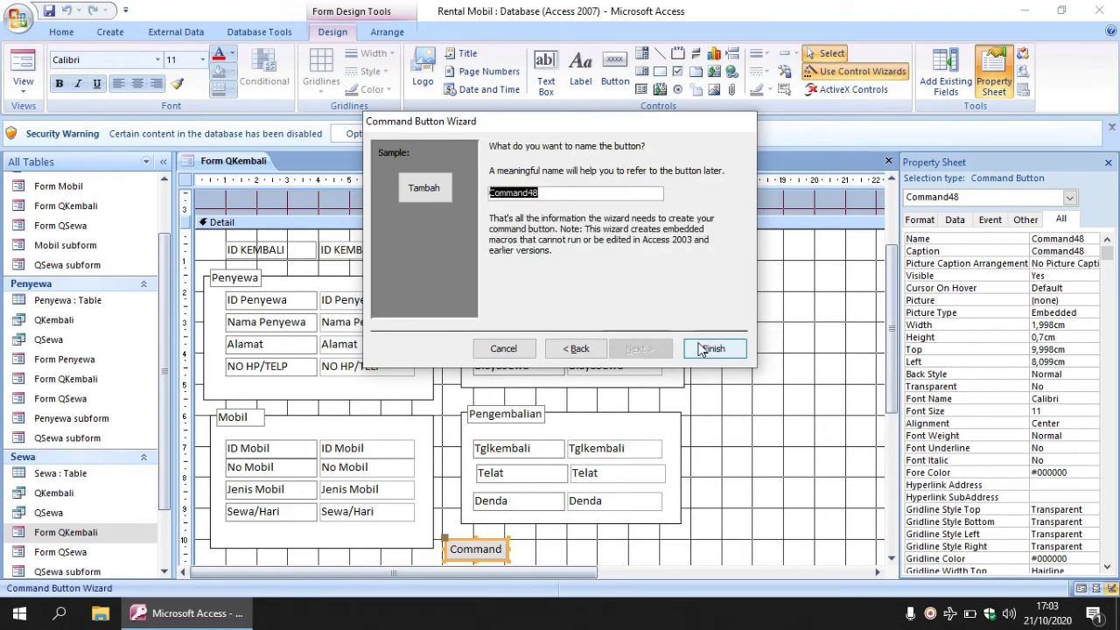
pyautogui.click(710, 348)
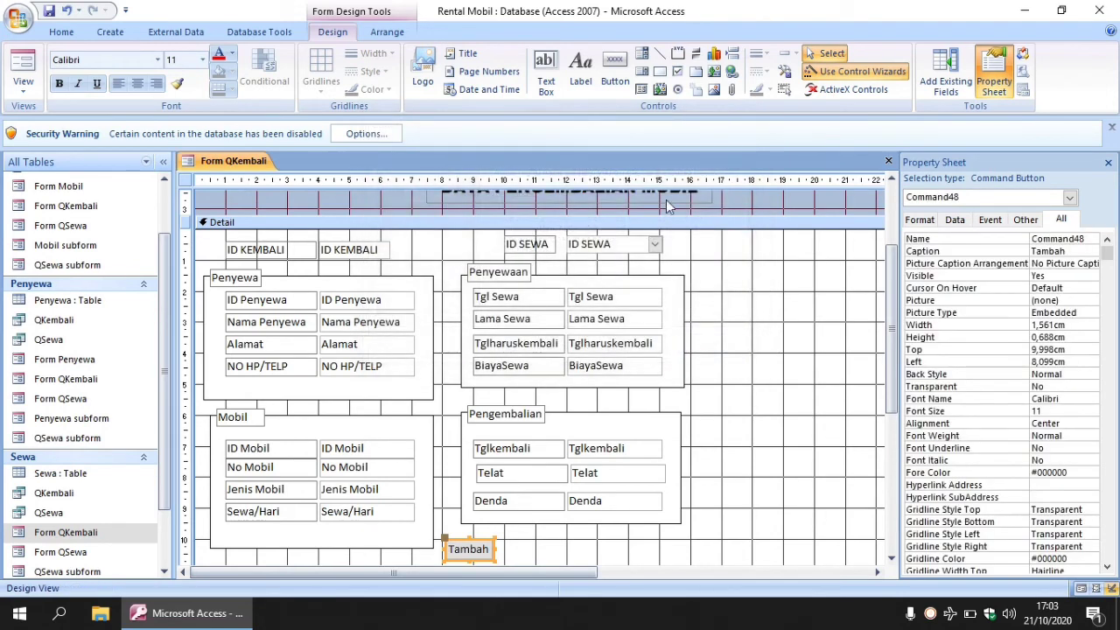
# Add a 'Simpan' button beside Tambah that refreshes the form data.
pyautogui.click(615, 68)
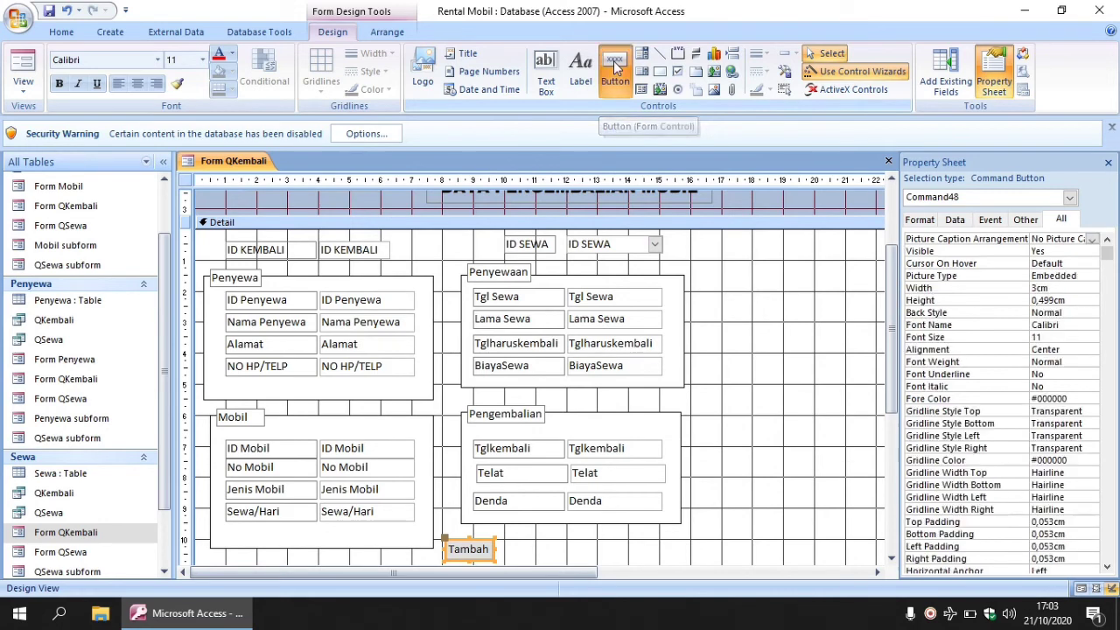
pyautogui.moveTo(501, 539); pyautogui.dragTo(558, 562)
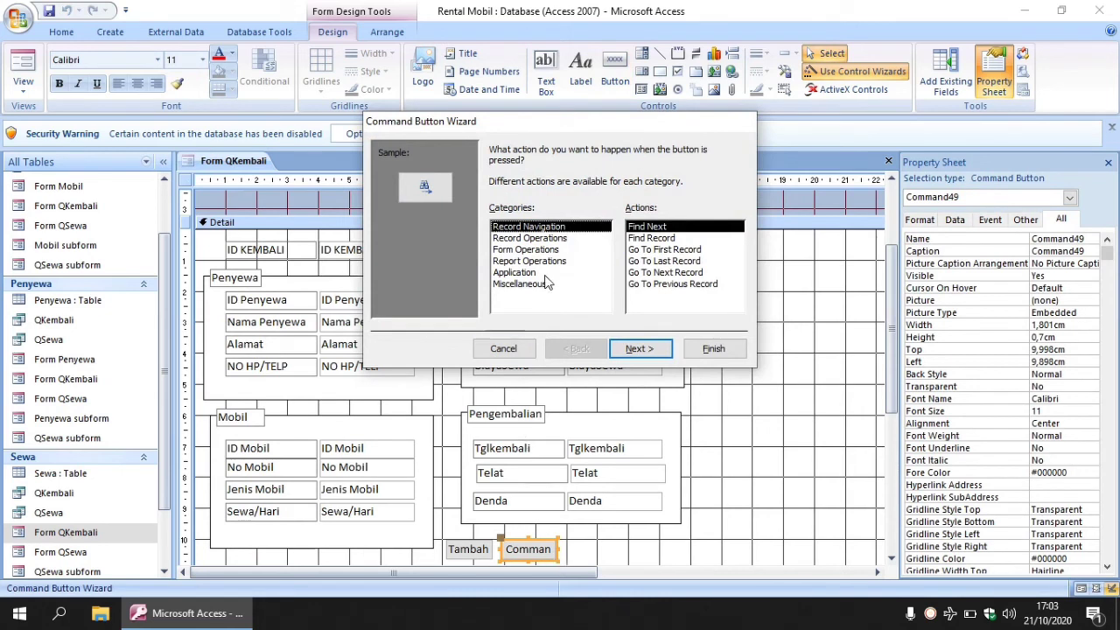
pyautogui.click(530, 249)
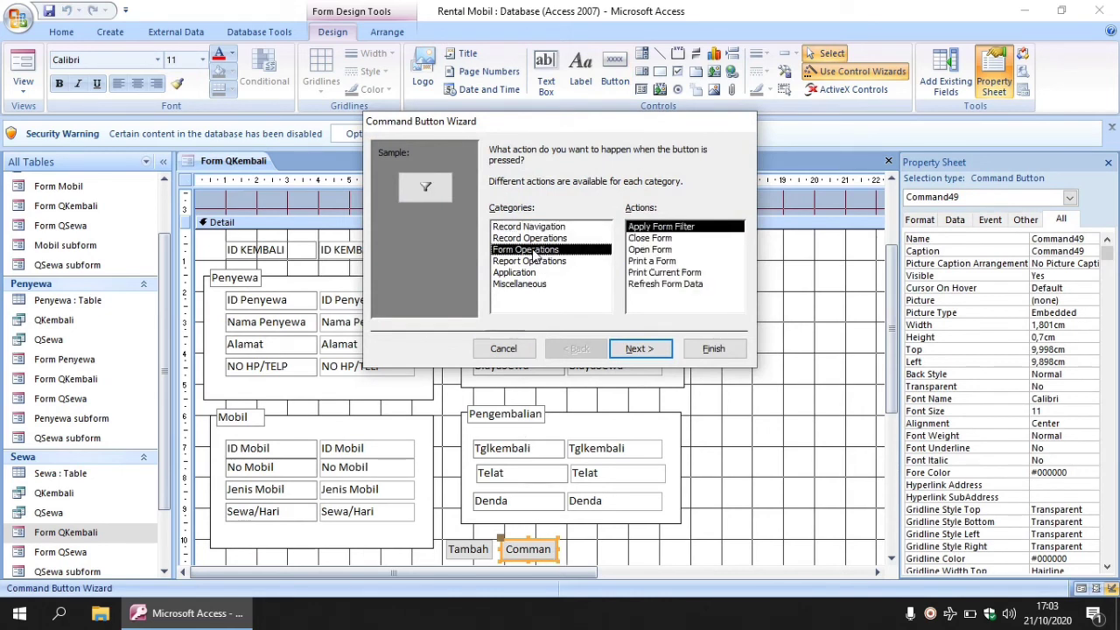
pyautogui.click(647, 284)
pyautogui.click(643, 349)
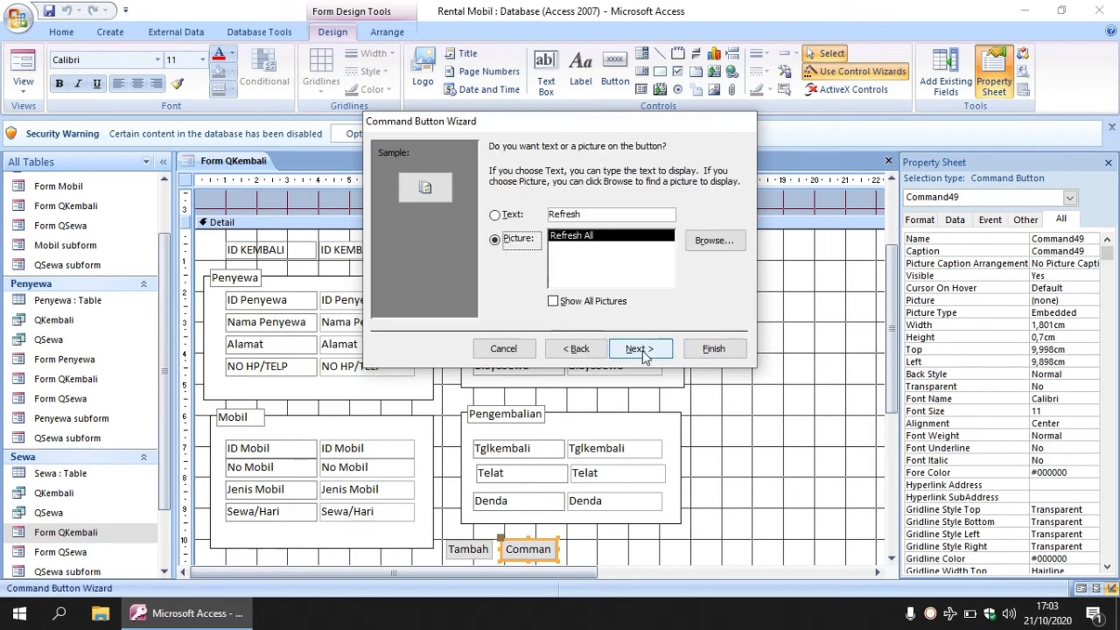
pyautogui.click(495, 216)
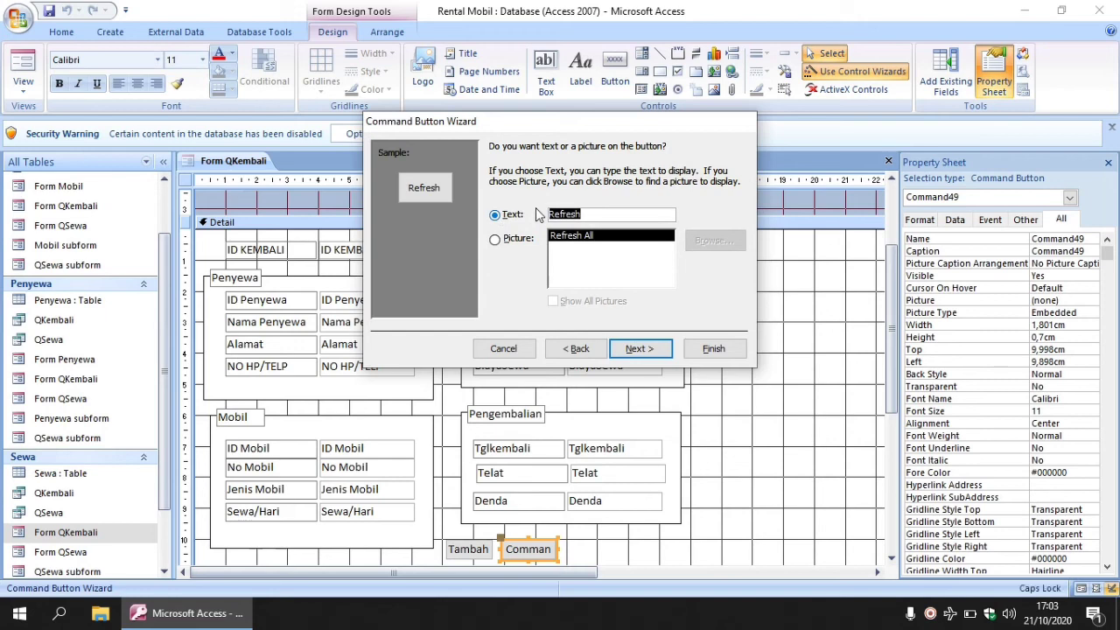
pyautogui.write('Simpan')
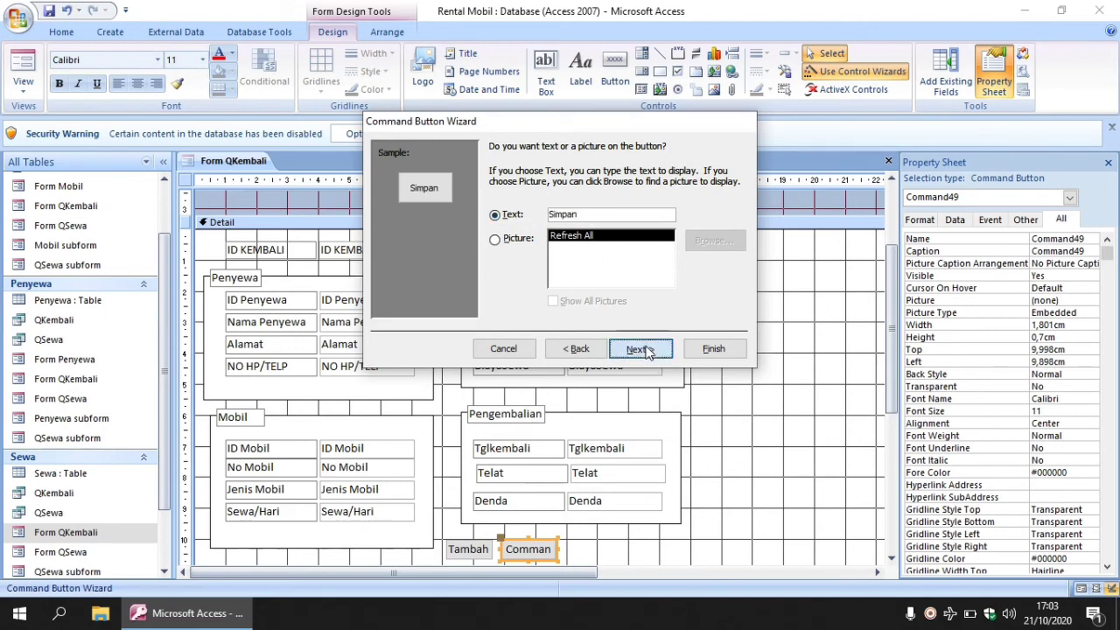
pyautogui.click(644, 349)
pyautogui.click(713, 348)
pyautogui.click(615, 70)
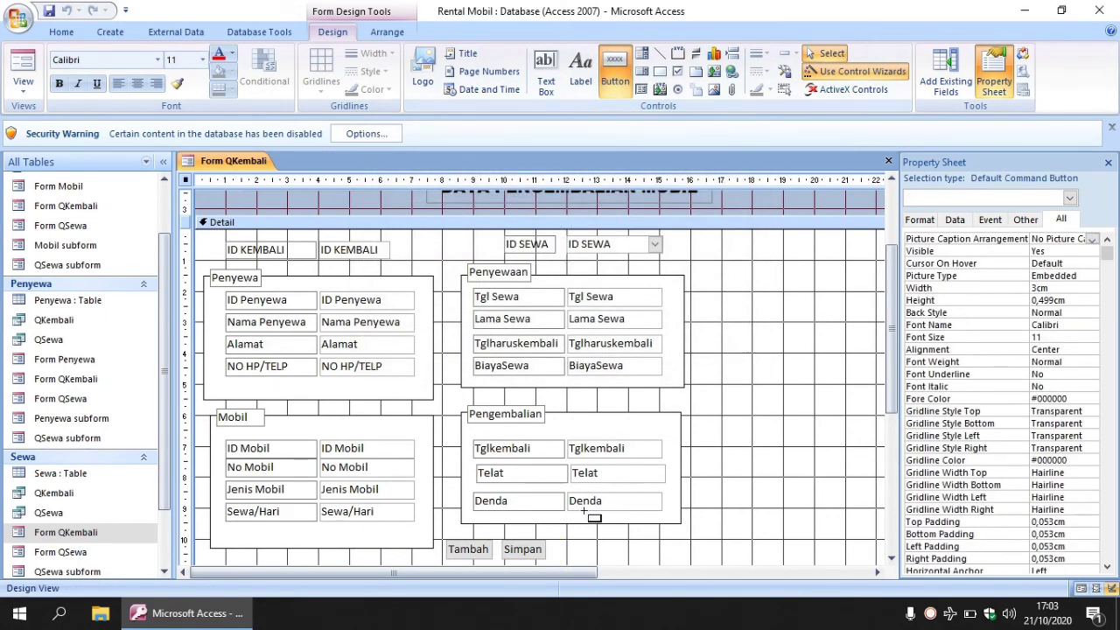
# Add a 'Hapus' command button right of Simpan that deletes the record.
pyautogui.moveTo(556, 542); pyautogui.dragTo(602, 558)
pyautogui.click(530, 238)
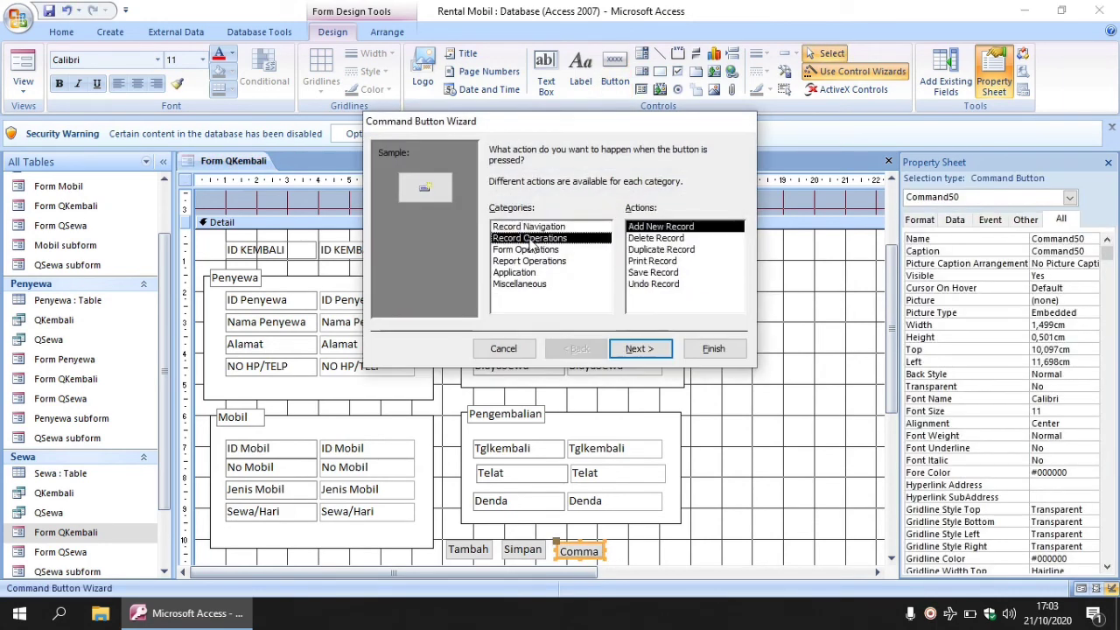
pyautogui.click(648, 240)
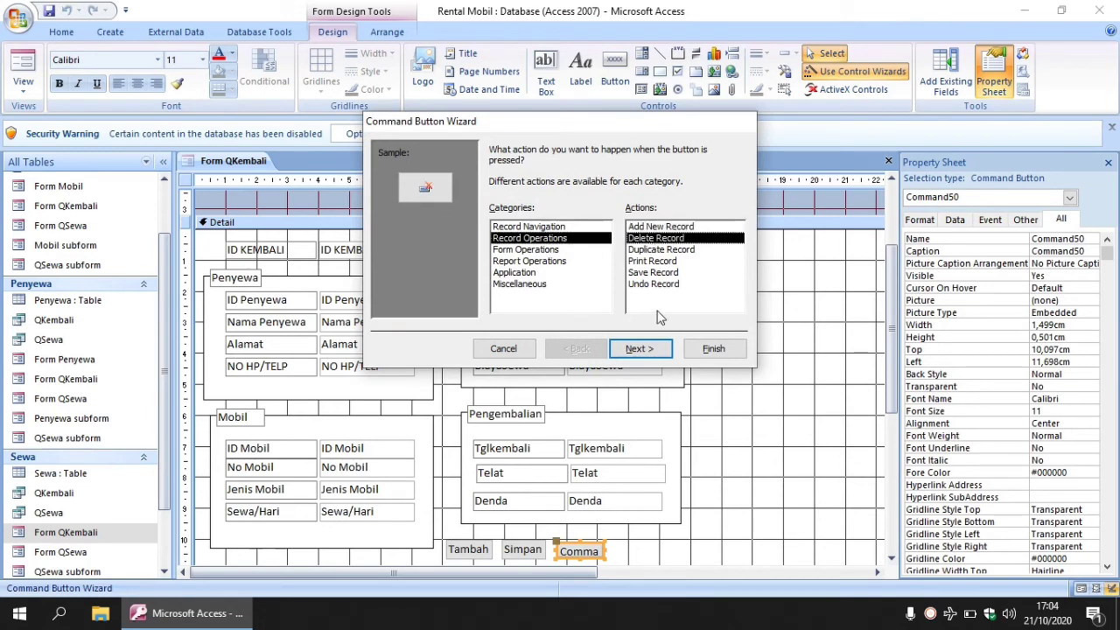
pyautogui.click(657, 349)
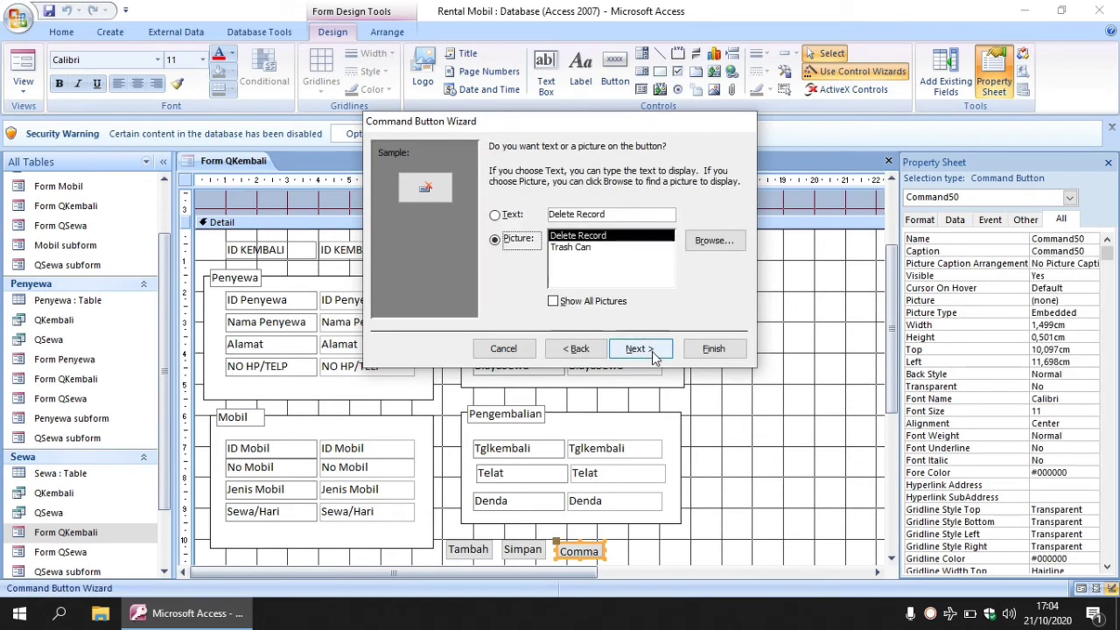
pyautogui.click(495, 217)
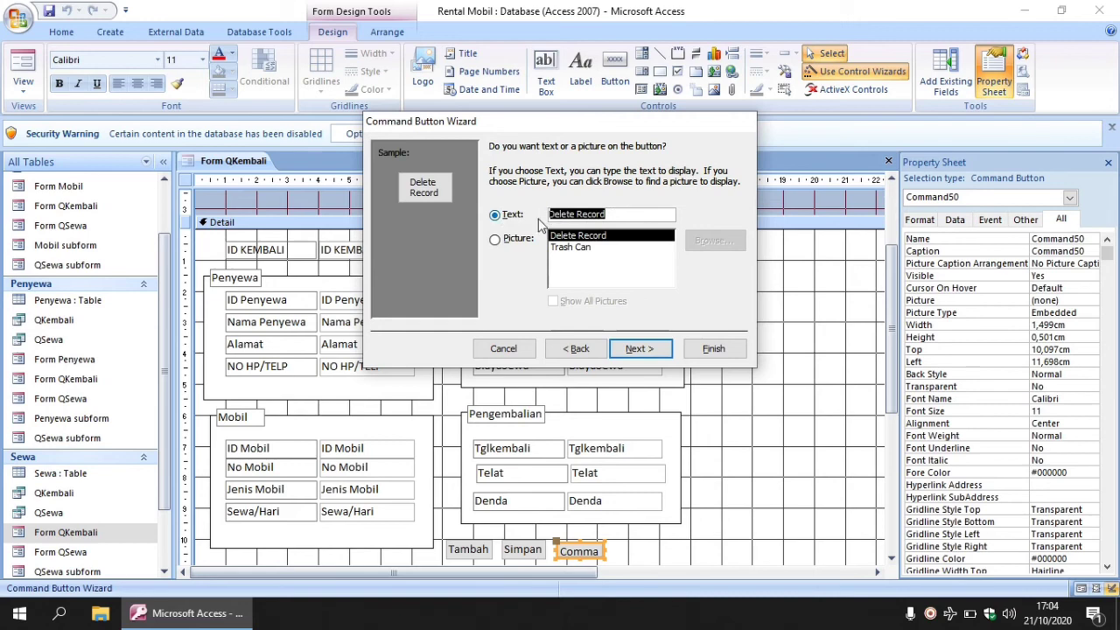
pyautogui.write('Hapus')
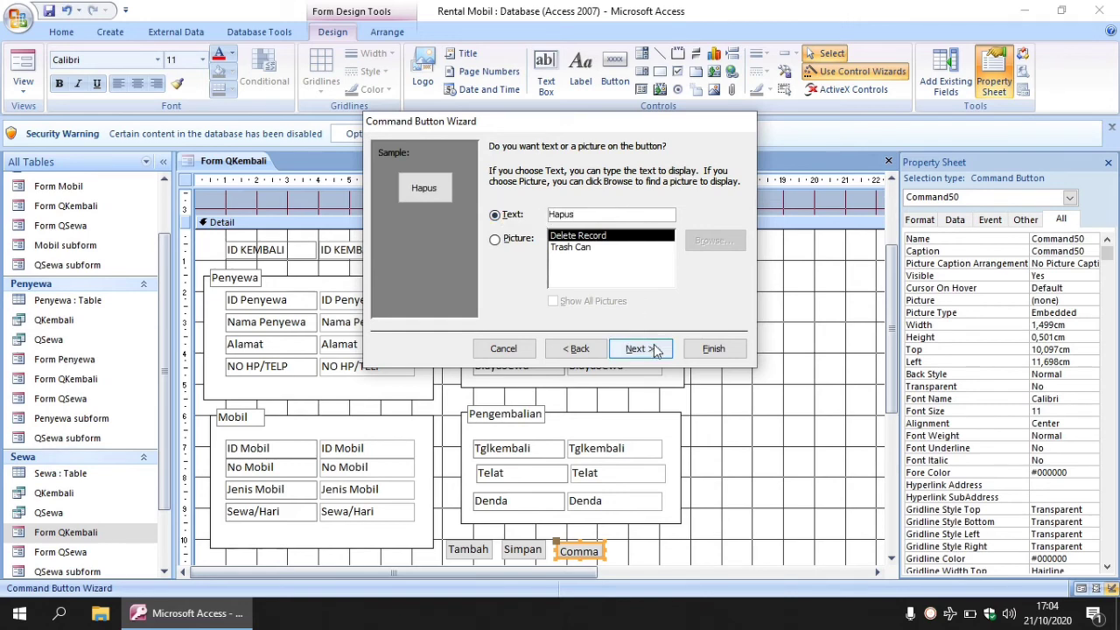
pyautogui.click(656, 349)
pyautogui.click(713, 348)
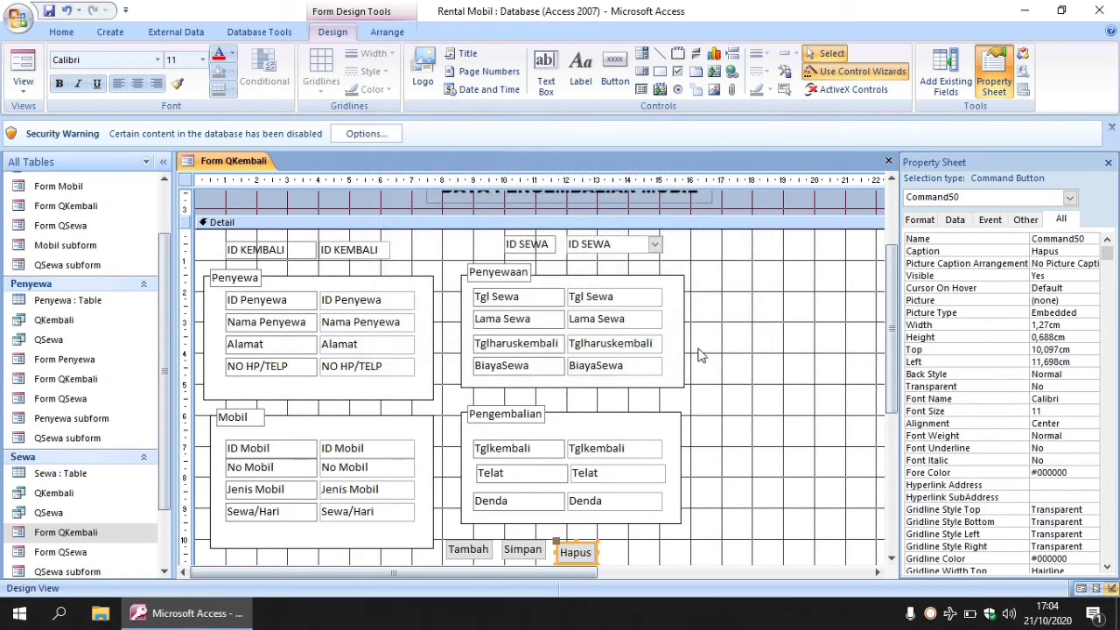
# Add a 'Selesai' button right of Hapus that closes the form.
pyautogui.click(614, 72)
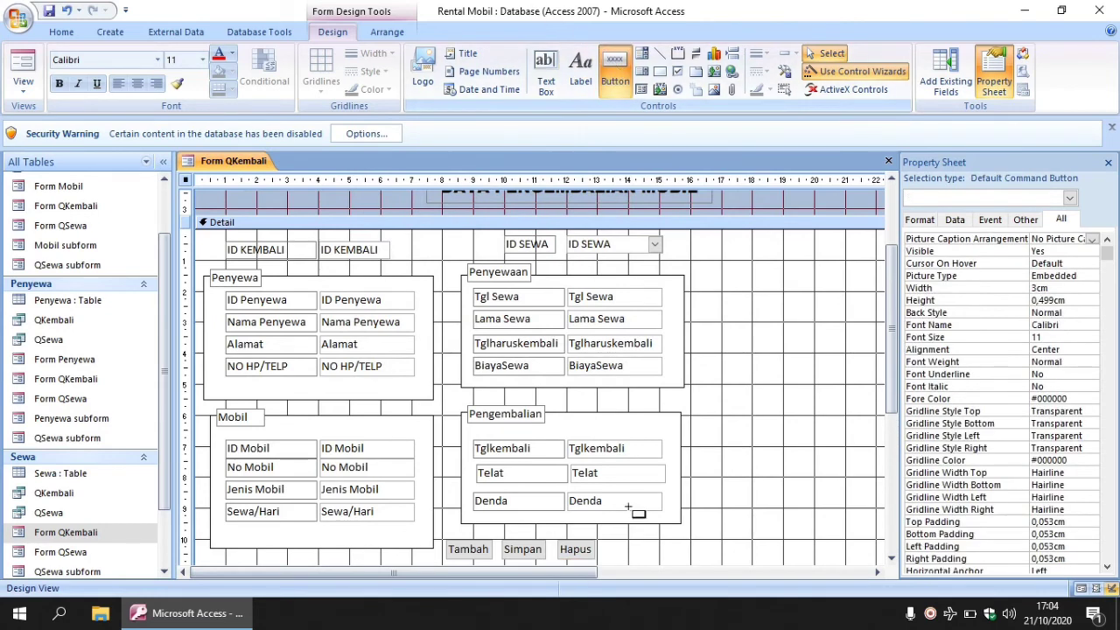
pyautogui.moveTo(600, 539); pyautogui.dragTo(644, 560)
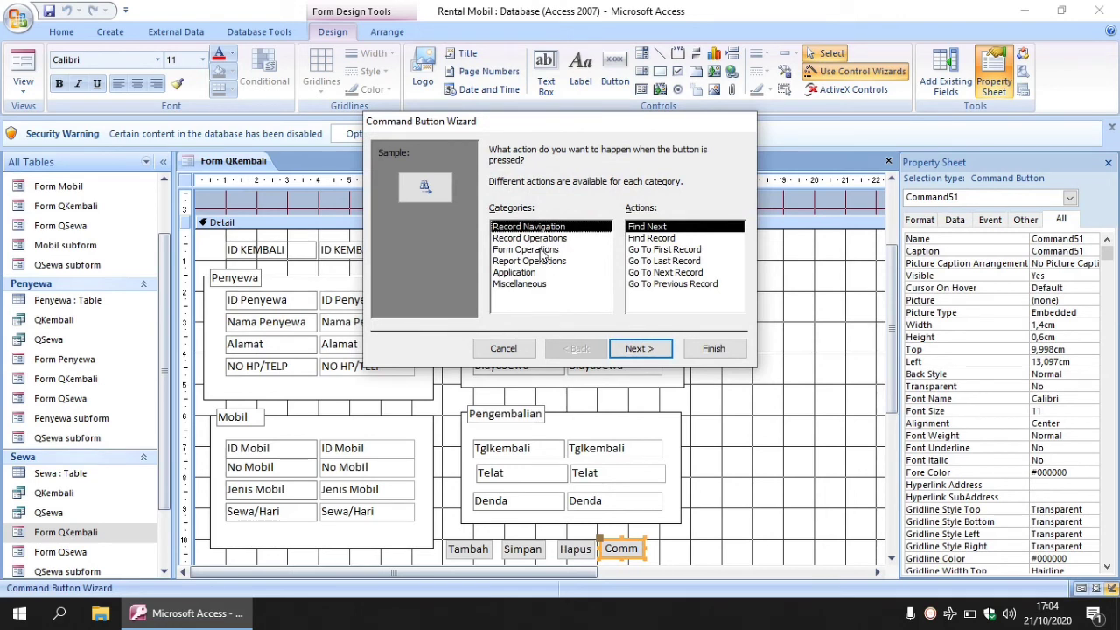
pyautogui.click(534, 250)
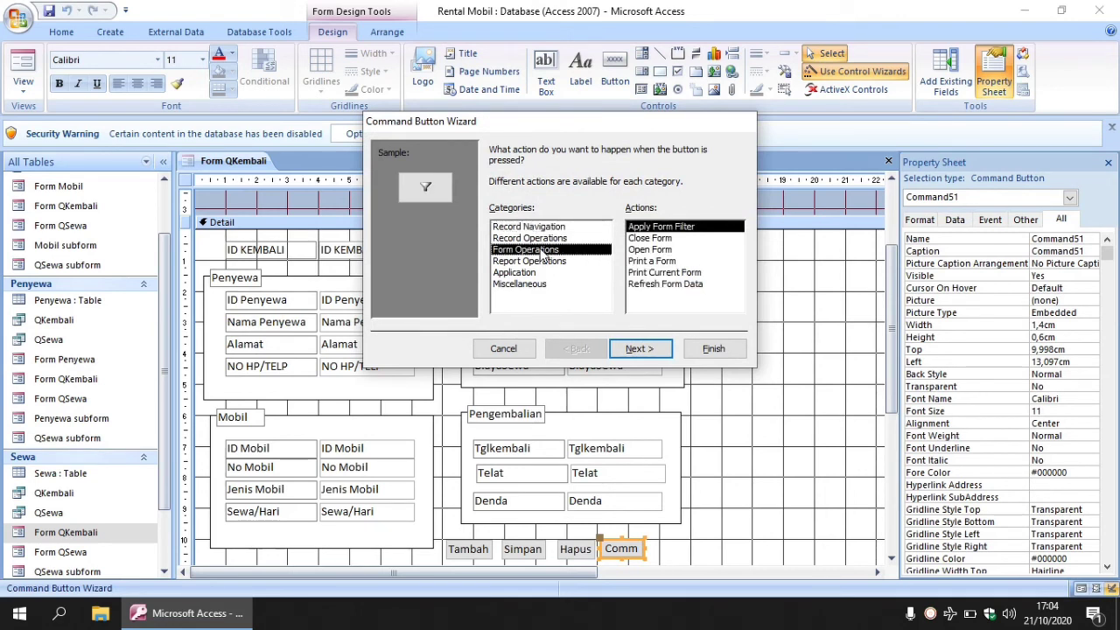
pyautogui.click(660, 239)
pyautogui.click(644, 352)
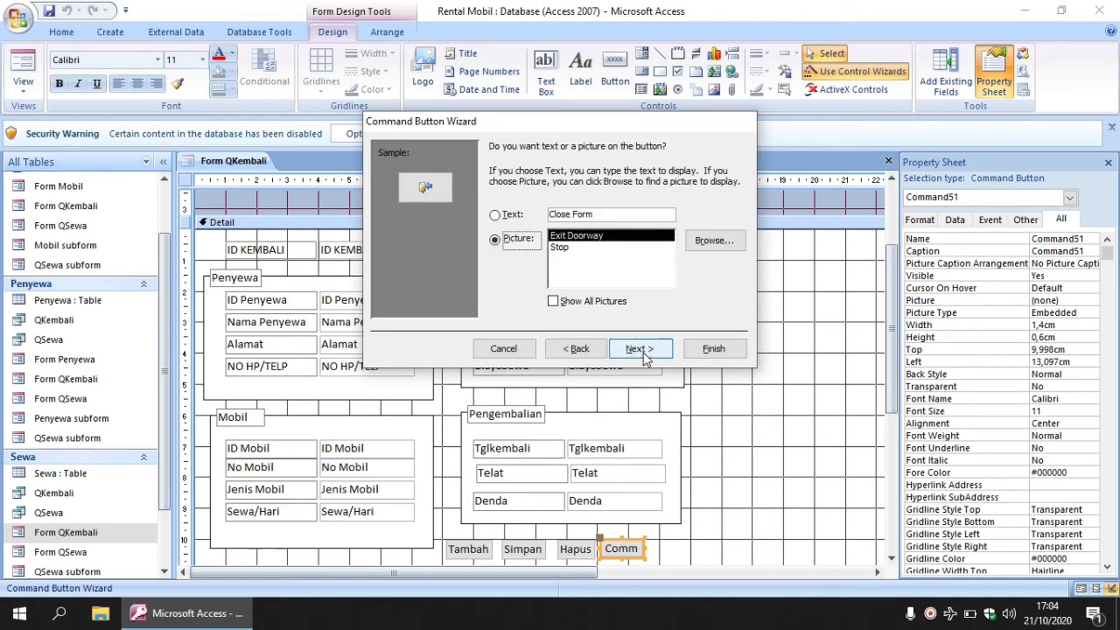
pyautogui.click(497, 215)
pyautogui.moveTo(603, 215); pyautogui.dragTo(547, 221)
pyautogui.write('K')
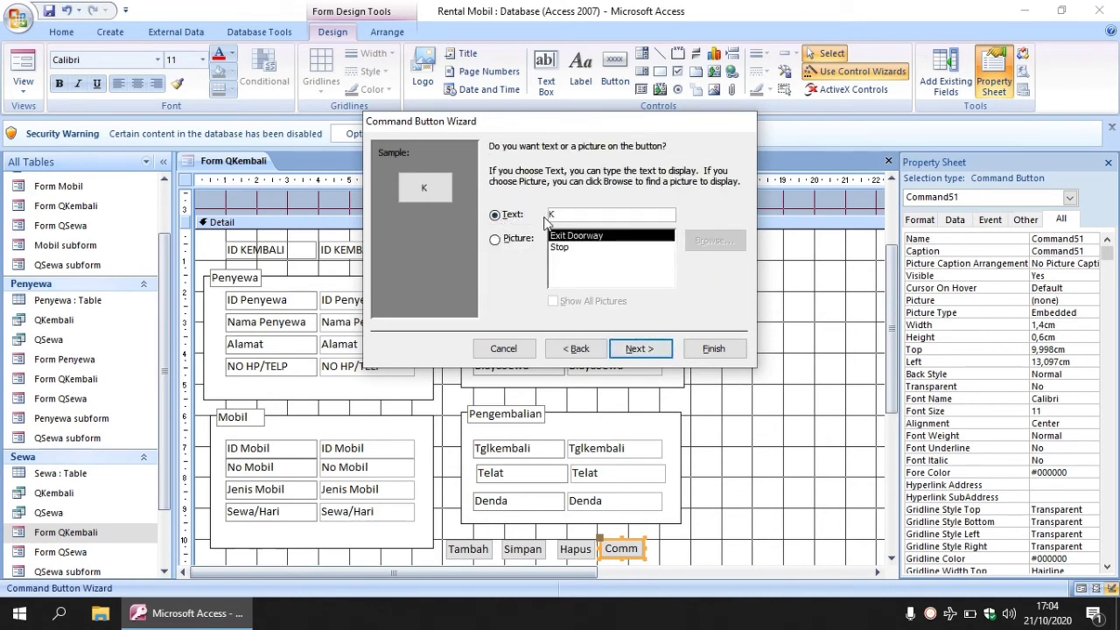
pyautogui.press('BackSpace')
pyautogui.write('Selesai')
pyautogui.click(699, 354)
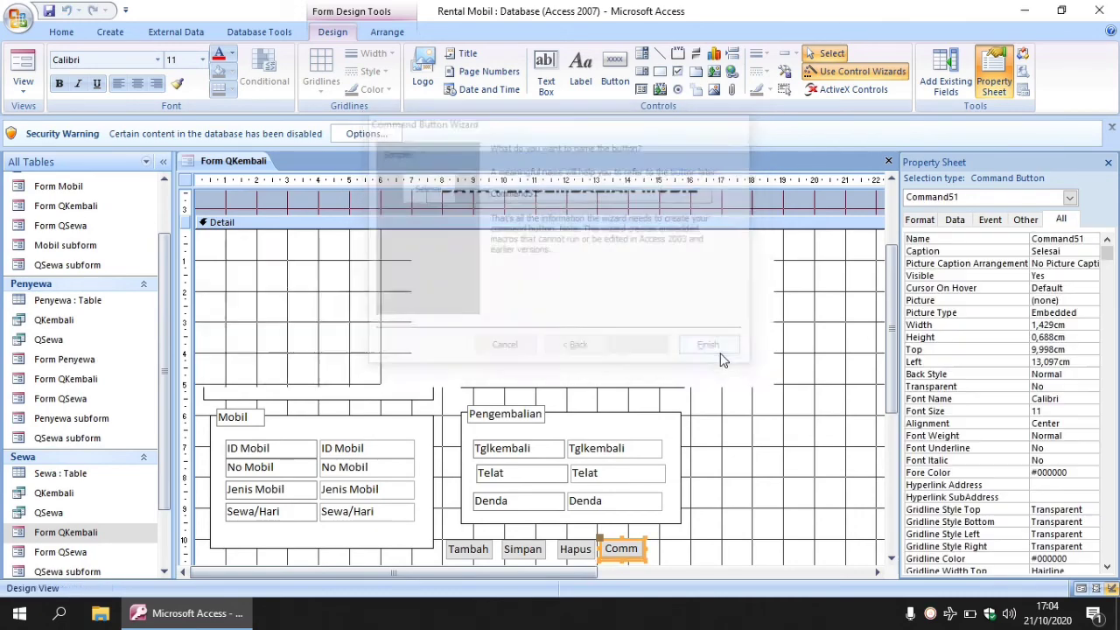
pyautogui.click(892, 343)
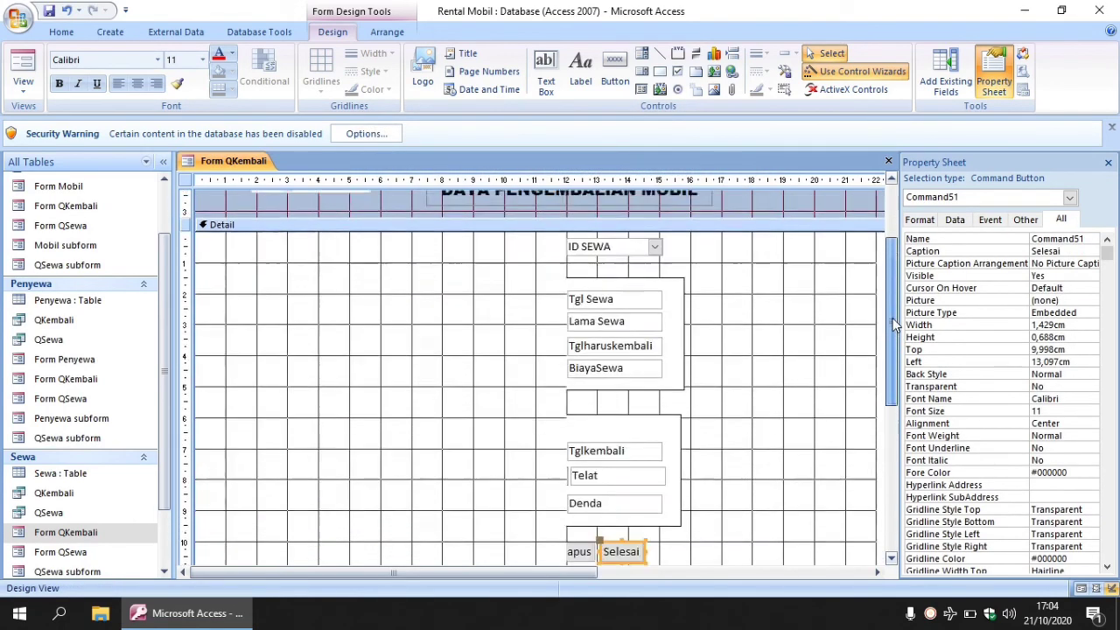
pyautogui.moveTo(892, 344); pyautogui.dragTo(892, 322)
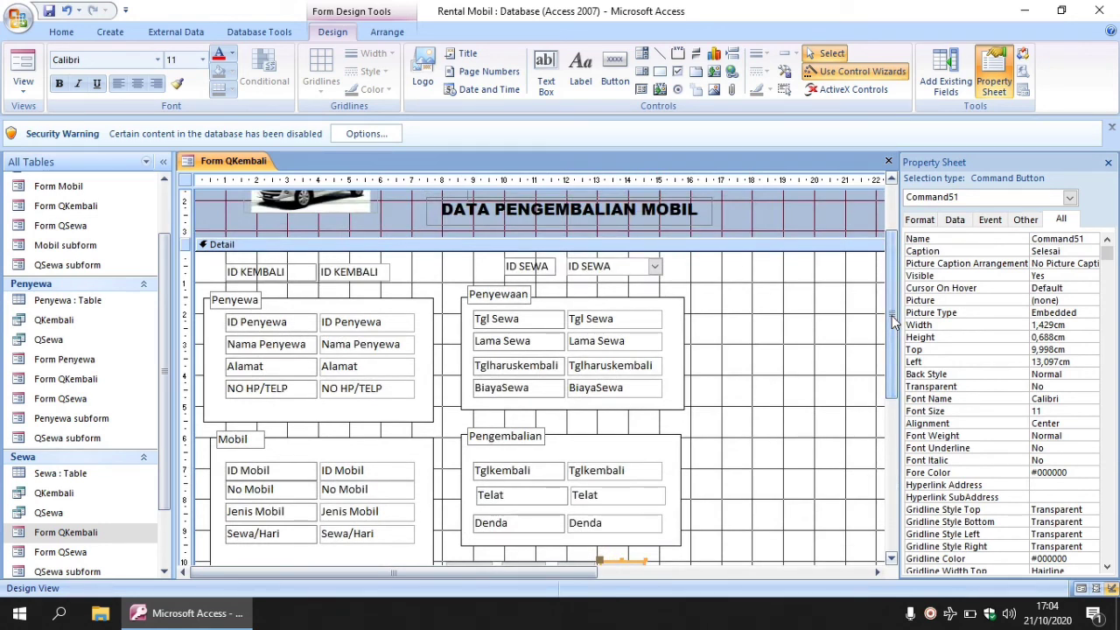
# Draw a subform right of Penyewaan built from all fields of the QKembali query.
pyautogui.click(643, 94)
pyautogui.moveTo(709, 308); pyautogui.dragTo(847, 442)
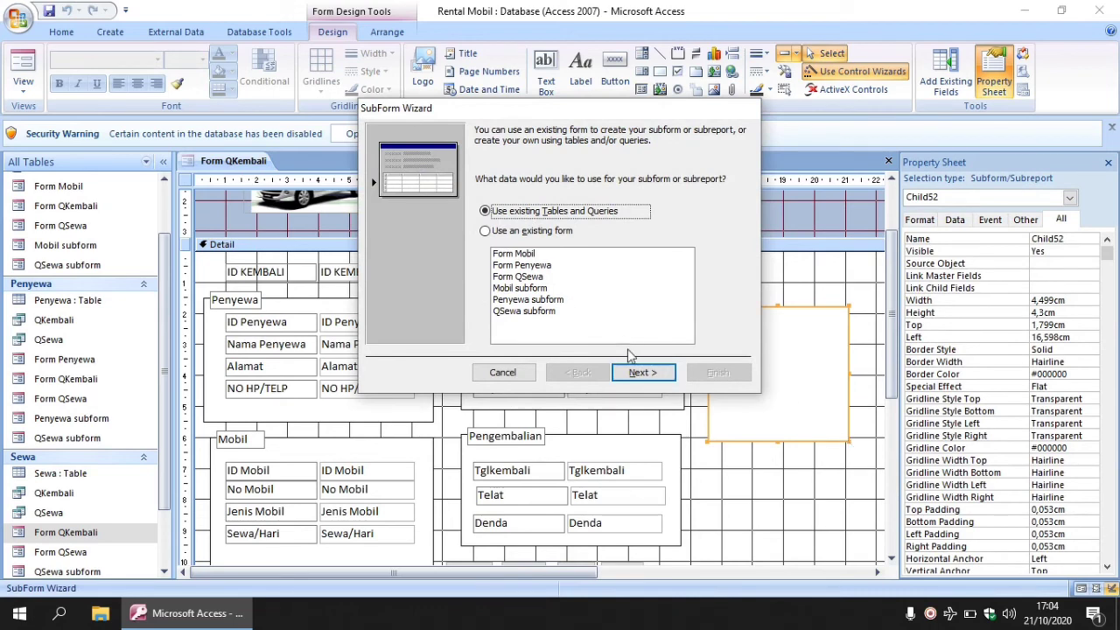
pyautogui.click(639, 375)
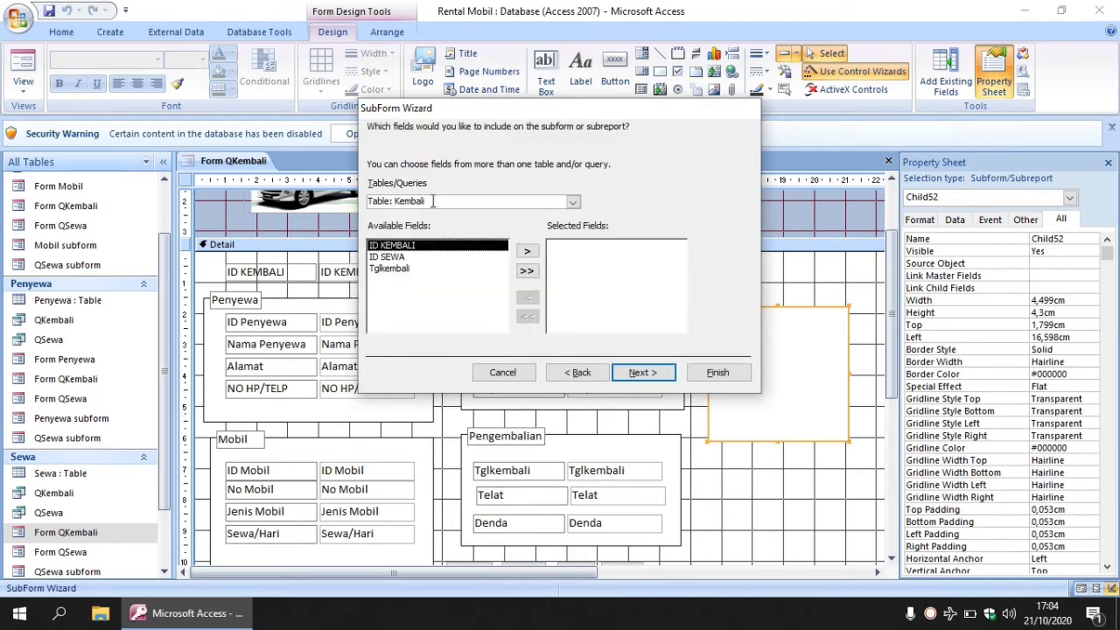
pyautogui.click(573, 202)
pyautogui.click(485, 263)
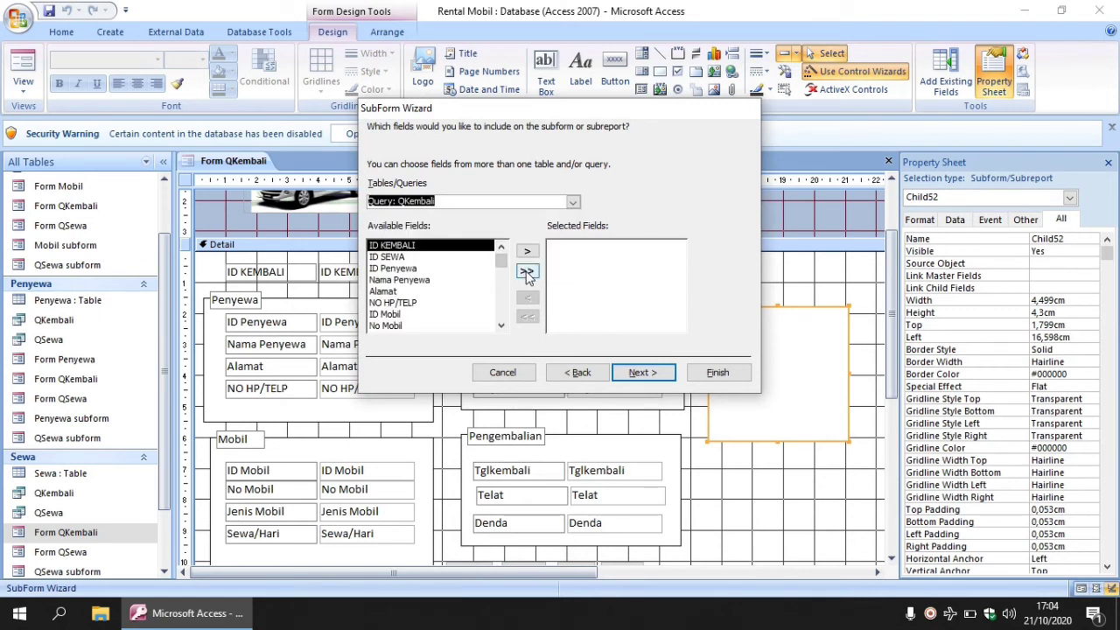
pyautogui.click(527, 272)
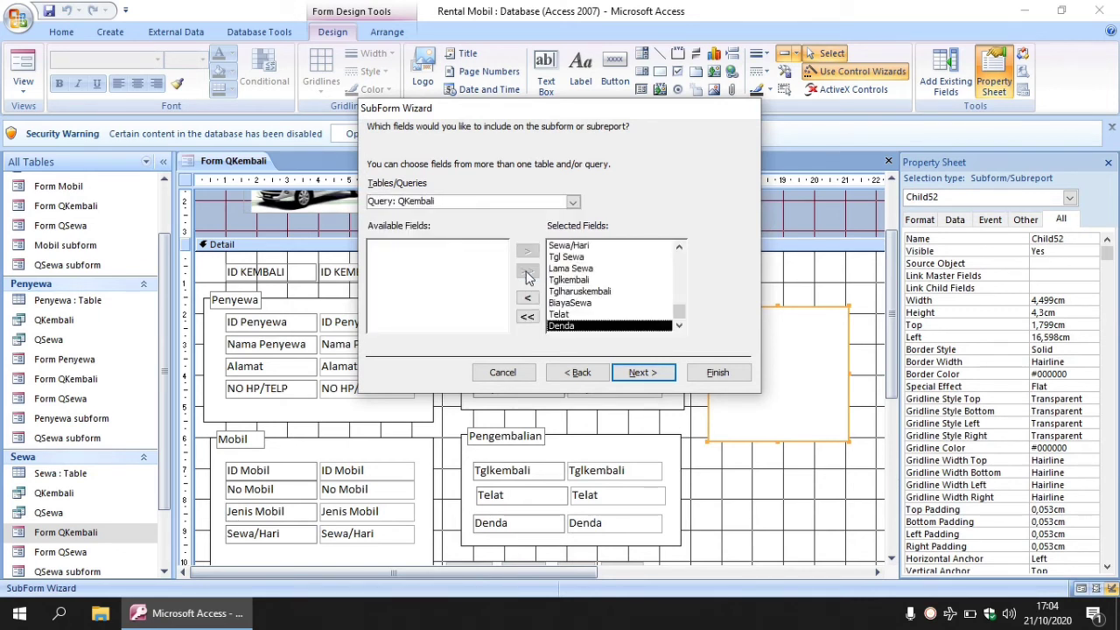
# Set the subform to no link with the main form and finish it as 'QKembali subform'.
pyautogui.click(633, 372)
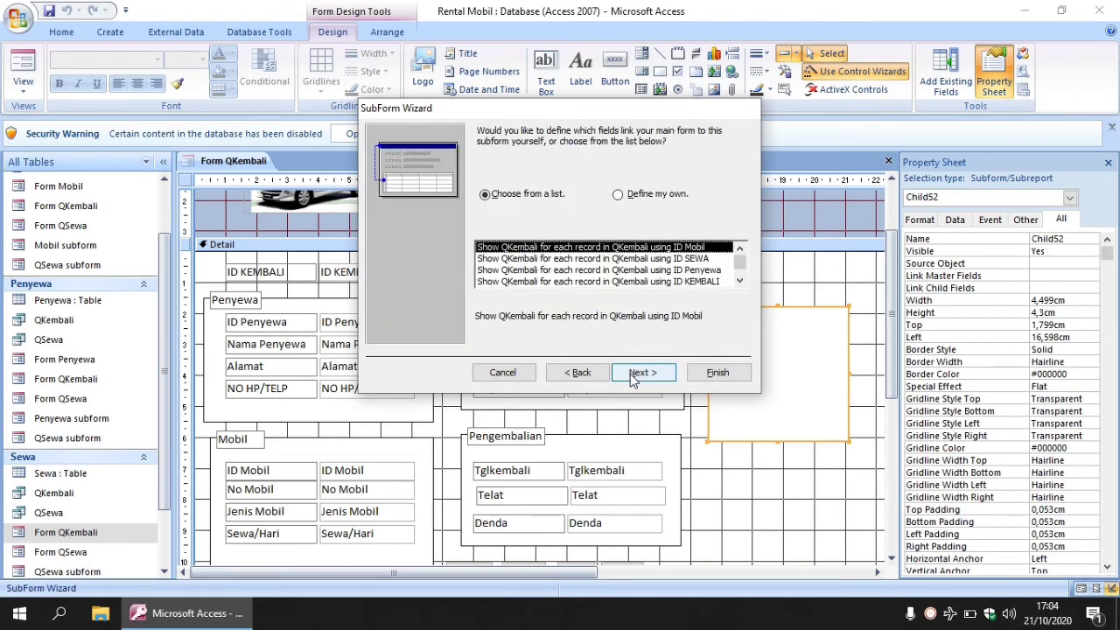
pyautogui.click(739, 278)
pyautogui.click(683, 282)
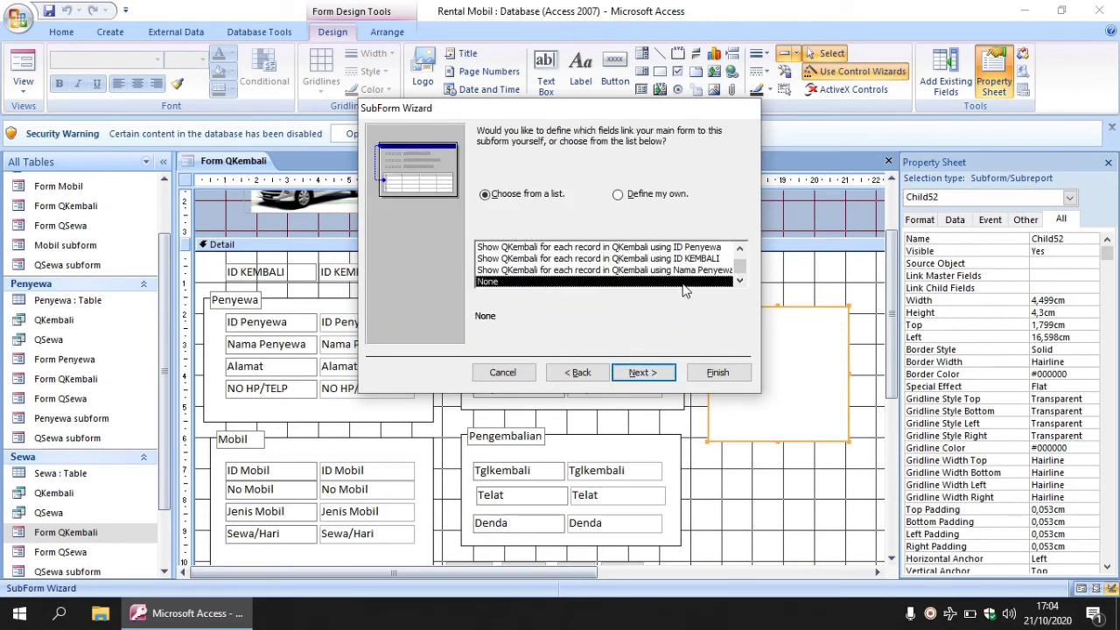
pyautogui.click(658, 373)
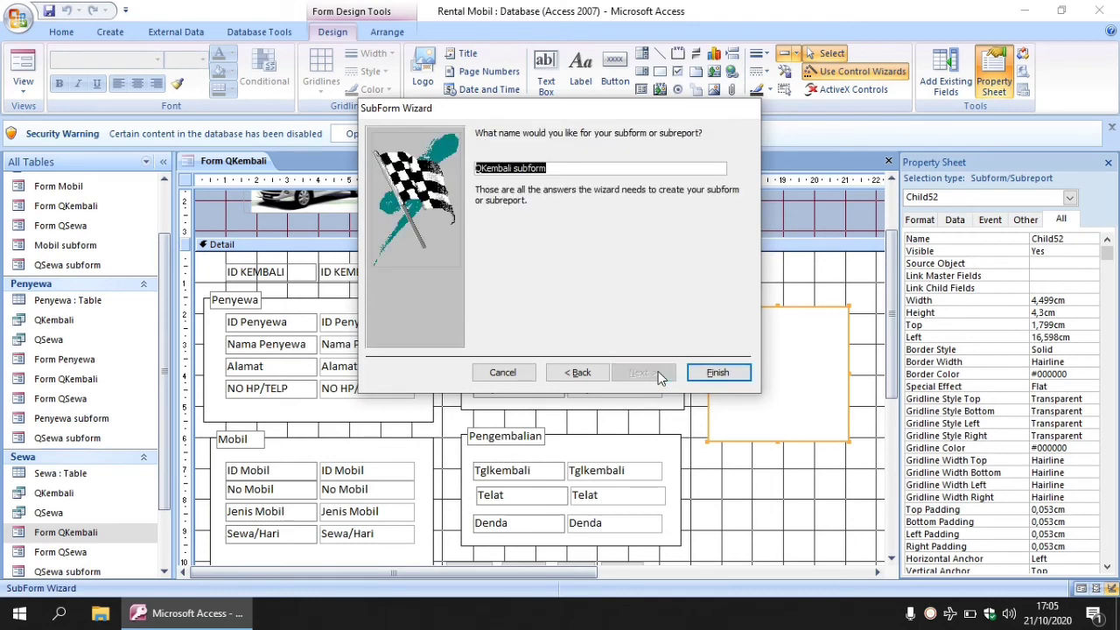
pyautogui.click(707, 371)
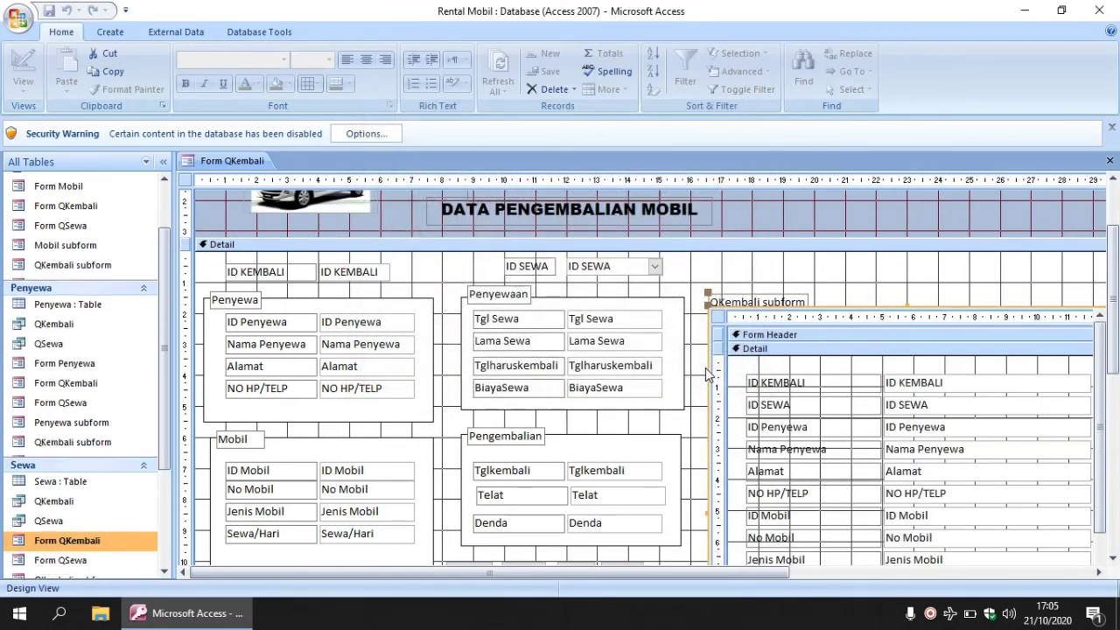
pyautogui.moveTo(726, 573); pyautogui.dragTo(822, 573)
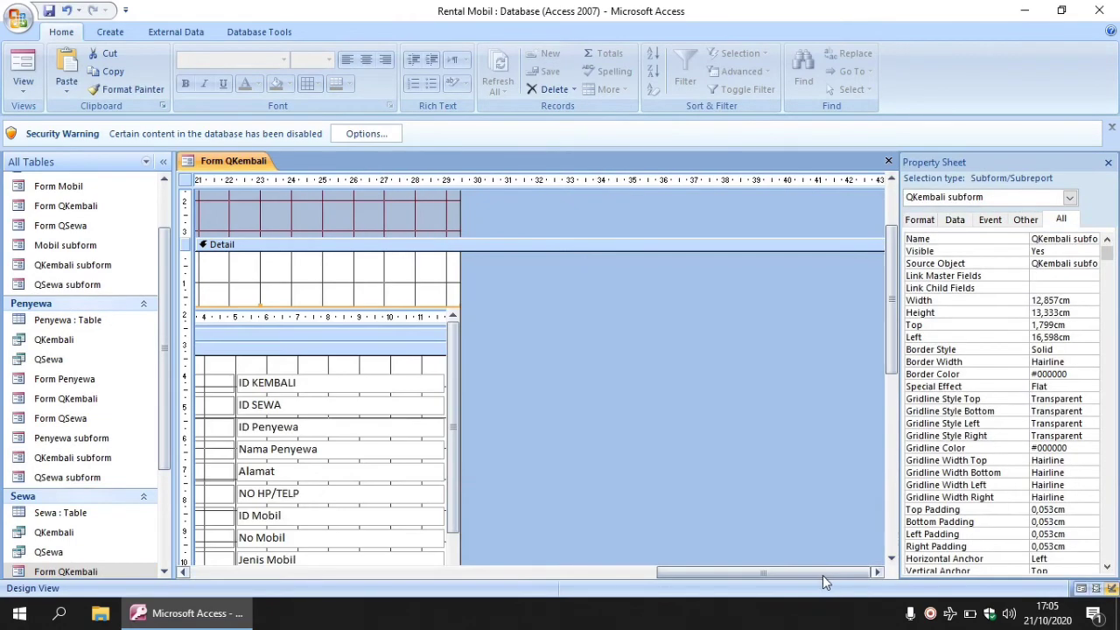
pyautogui.moveTo(660, 574); pyautogui.dragTo(198, 572)
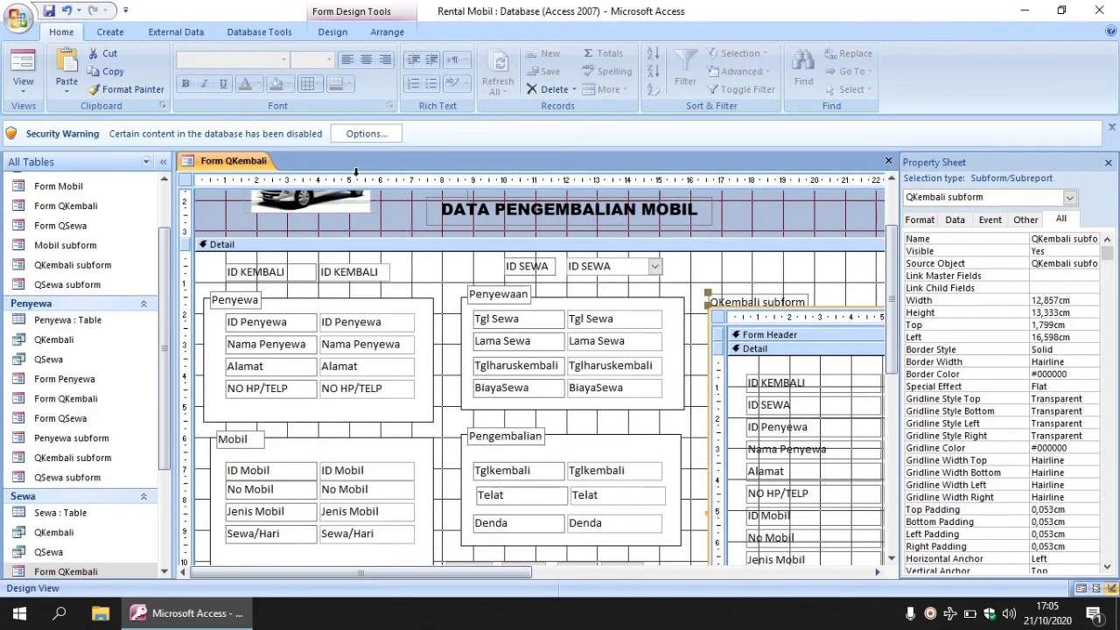
# Close design view and open Form QKembali in Form View showing record K-001.
pyautogui.click(888, 162)
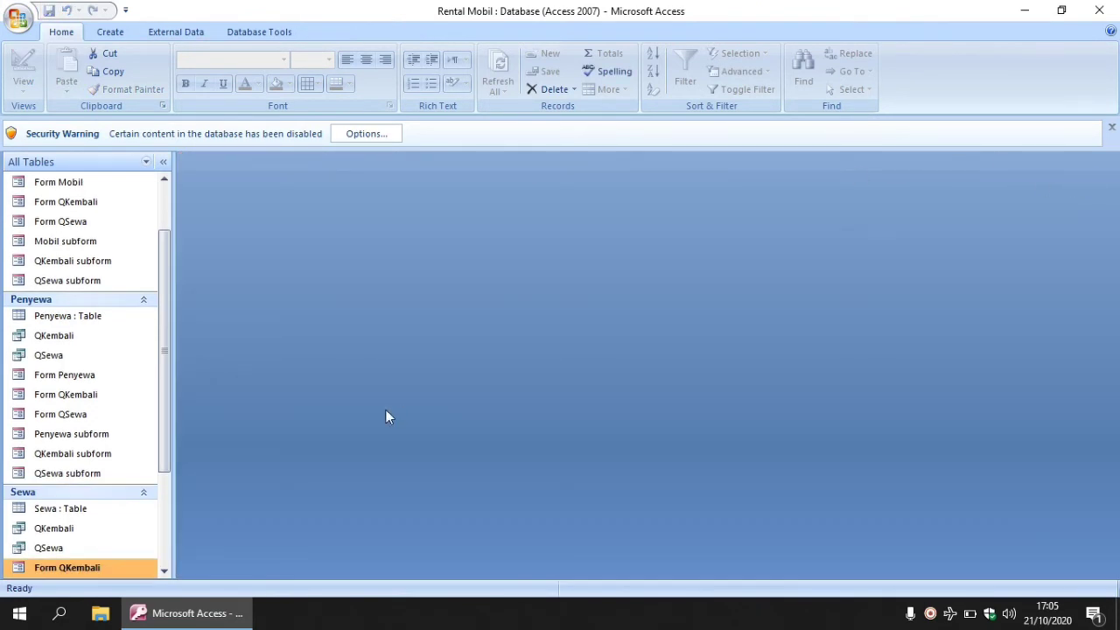
pyautogui.rightClick(75, 568)
pyautogui.click(122, 371)
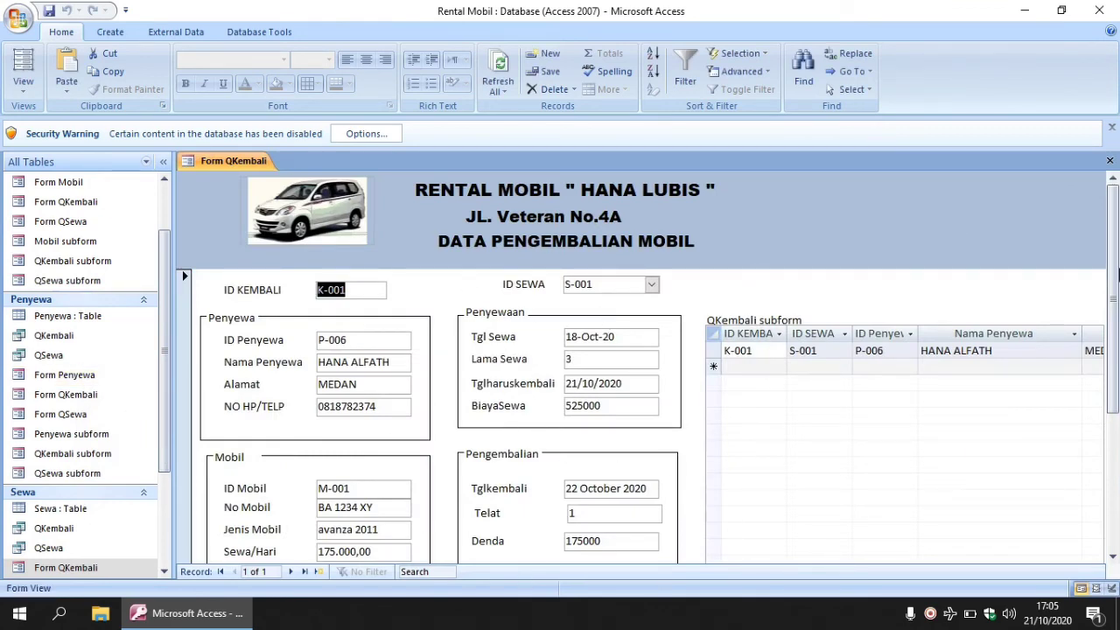
pyautogui.moveTo(1117, 275); pyautogui.dragTo(1116, 345)
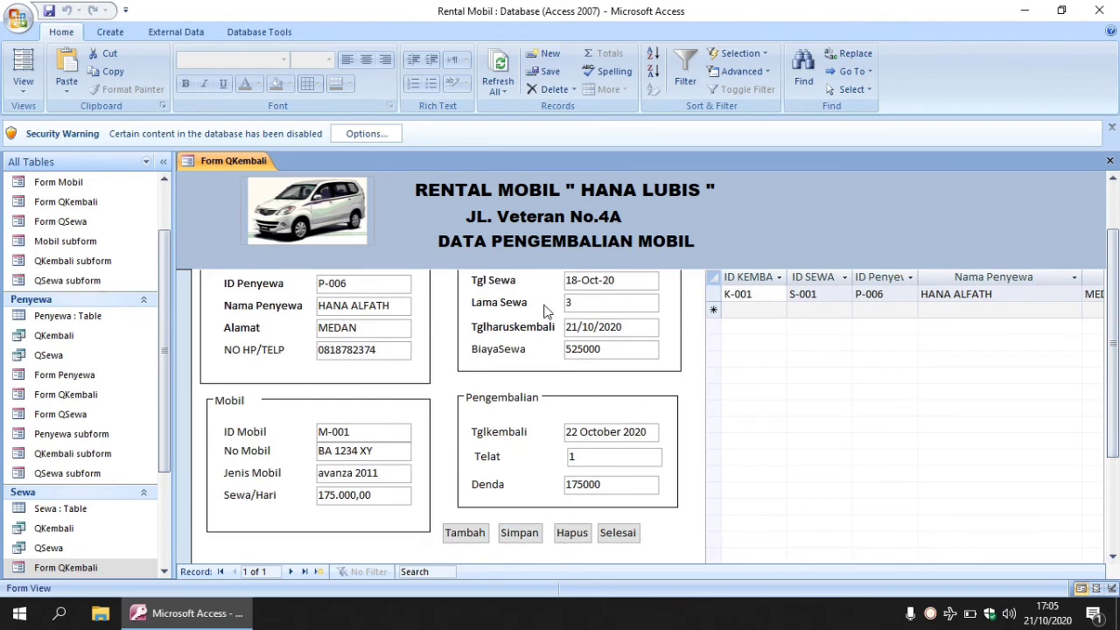
# Start a new return record with ID KEMBALI K-002 for rental S-001.
pyautogui.click(465, 533)
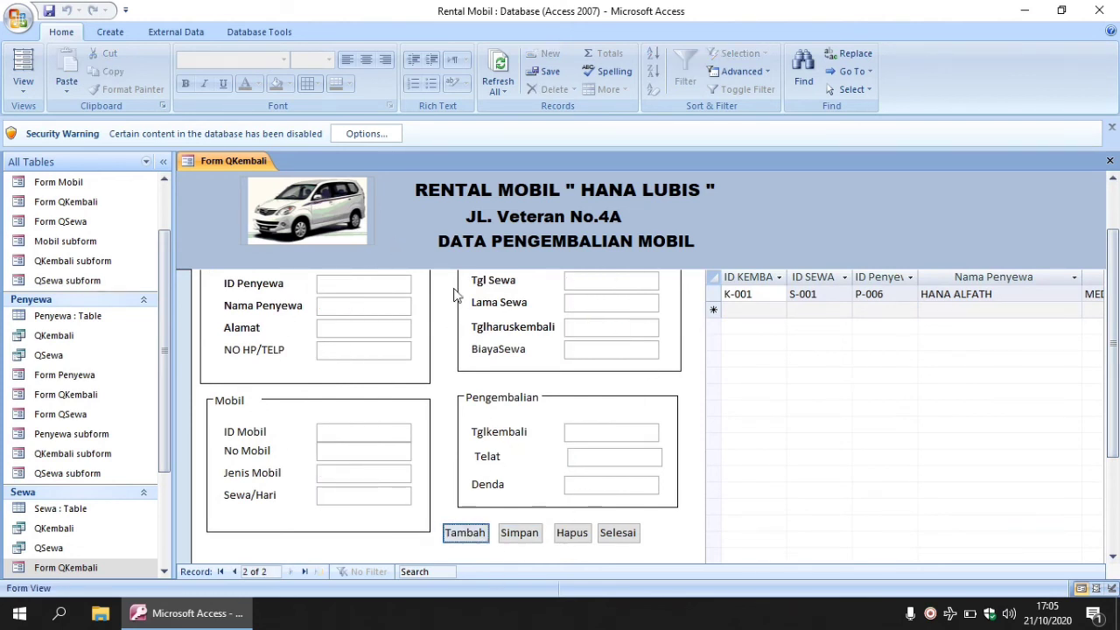
pyautogui.moveTo(1114, 346); pyautogui.dragTo(1114, 297)
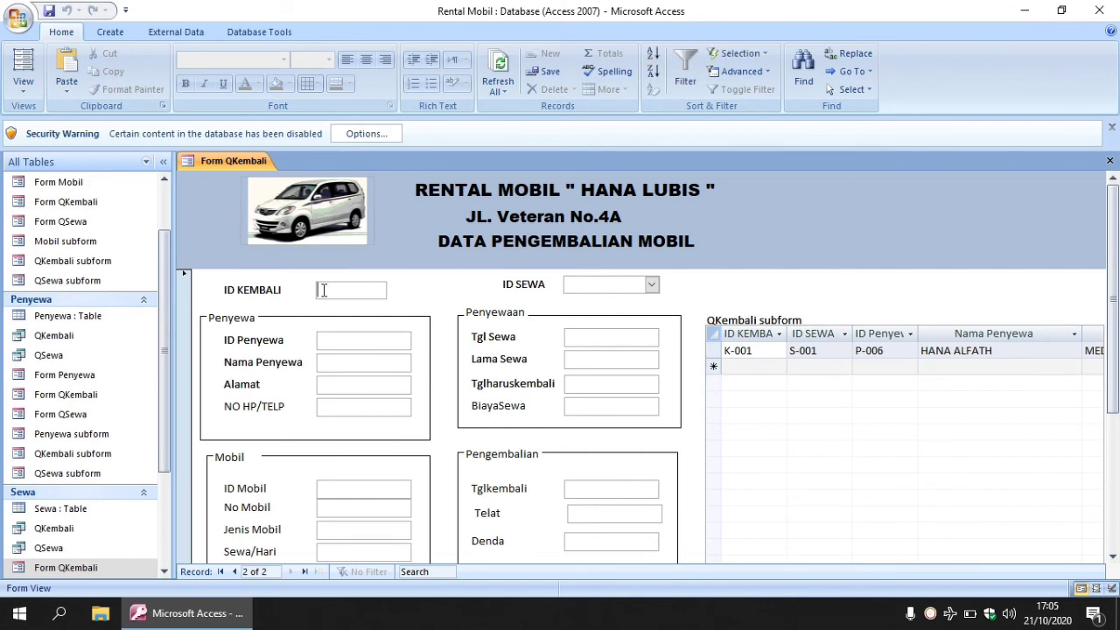
pyautogui.press('capslock')
pyautogui.write('K-002')
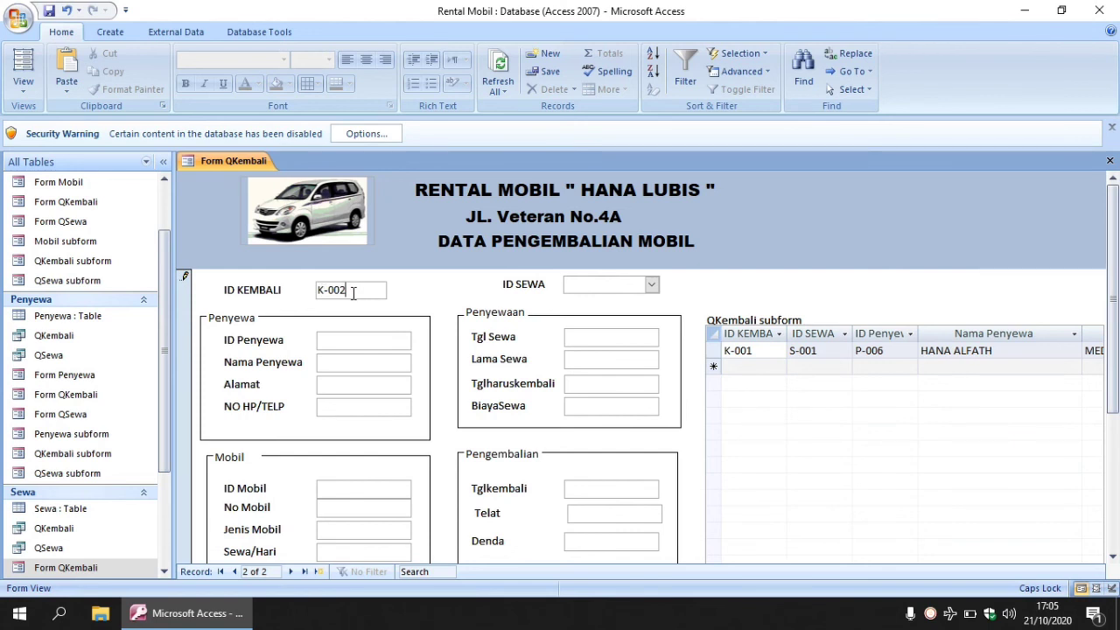
pyautogui.click(653, 286)
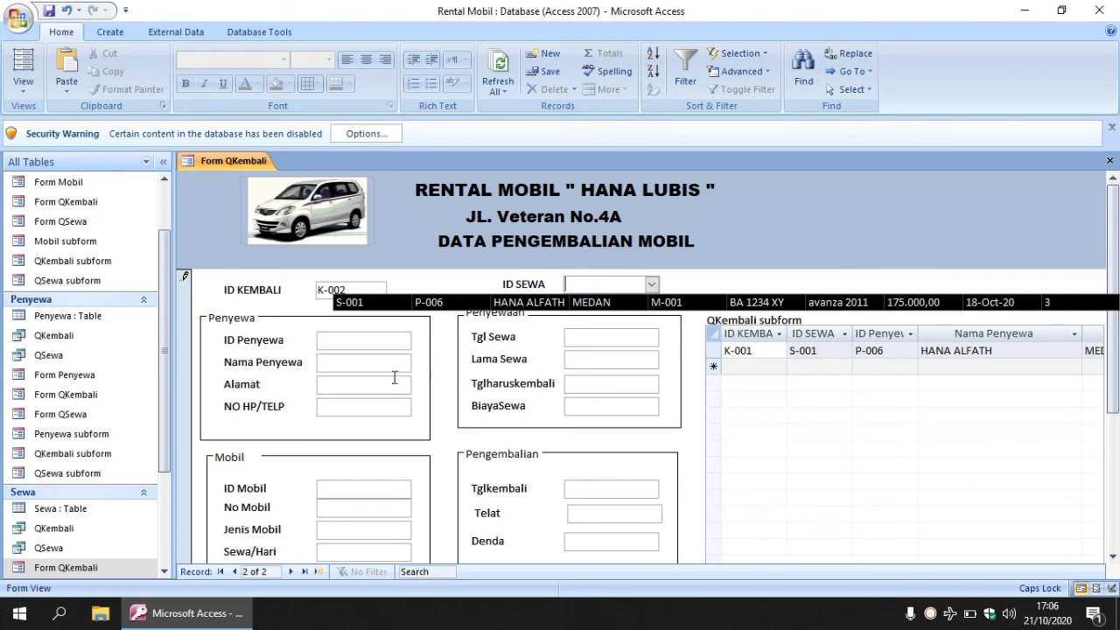
pyautogui.click(560, 303)
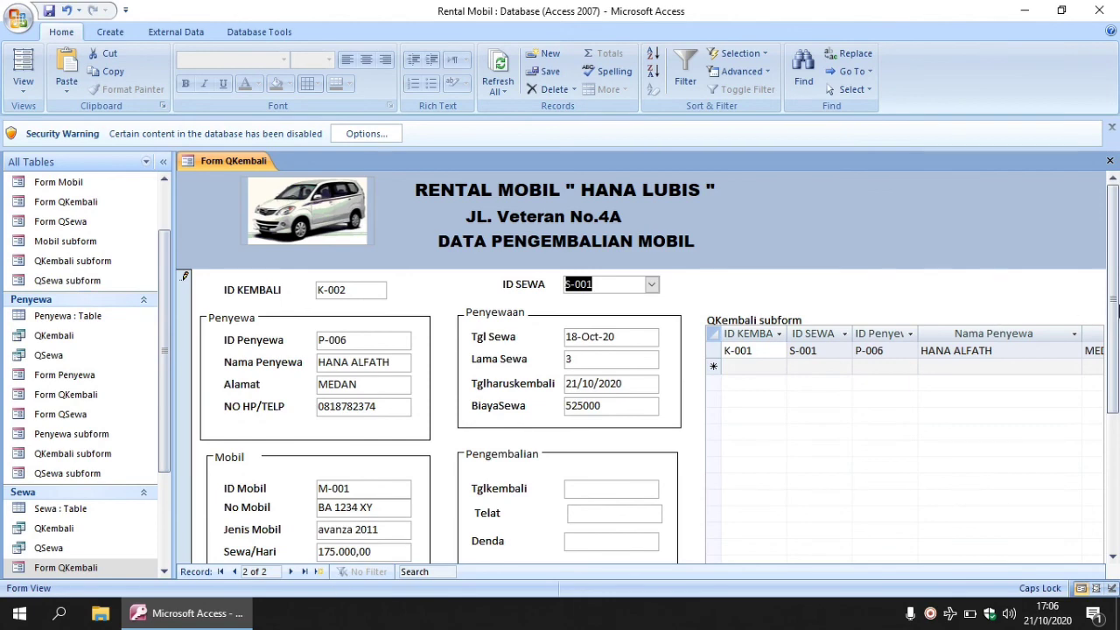
# Set Tglkembali to 24 October 2020 from the calendar and save record K-002 with Simpan.
pyautogui.moveTo(1116, 302); pyautogui.dragTo(1116, 336)
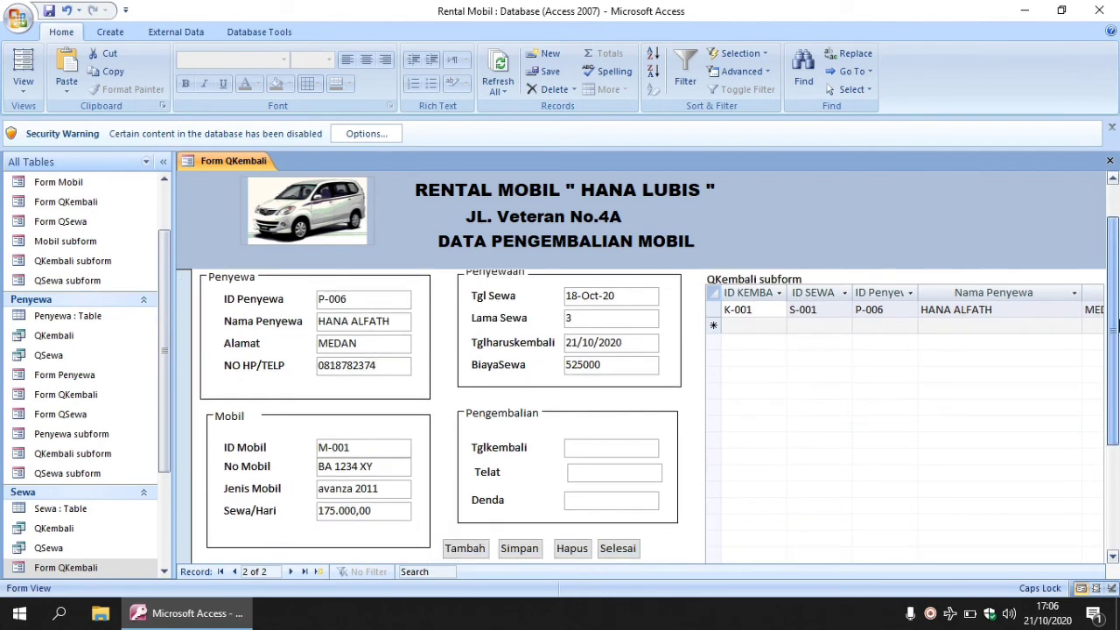
pyautogui.click(598, 451)
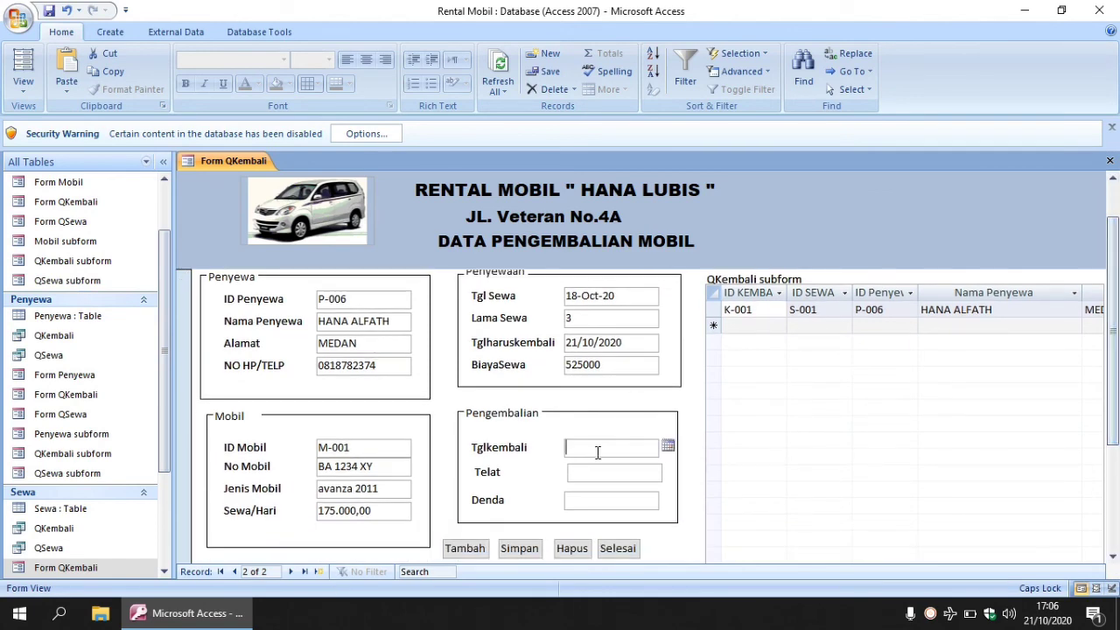
pyautogui.click(667, 447)
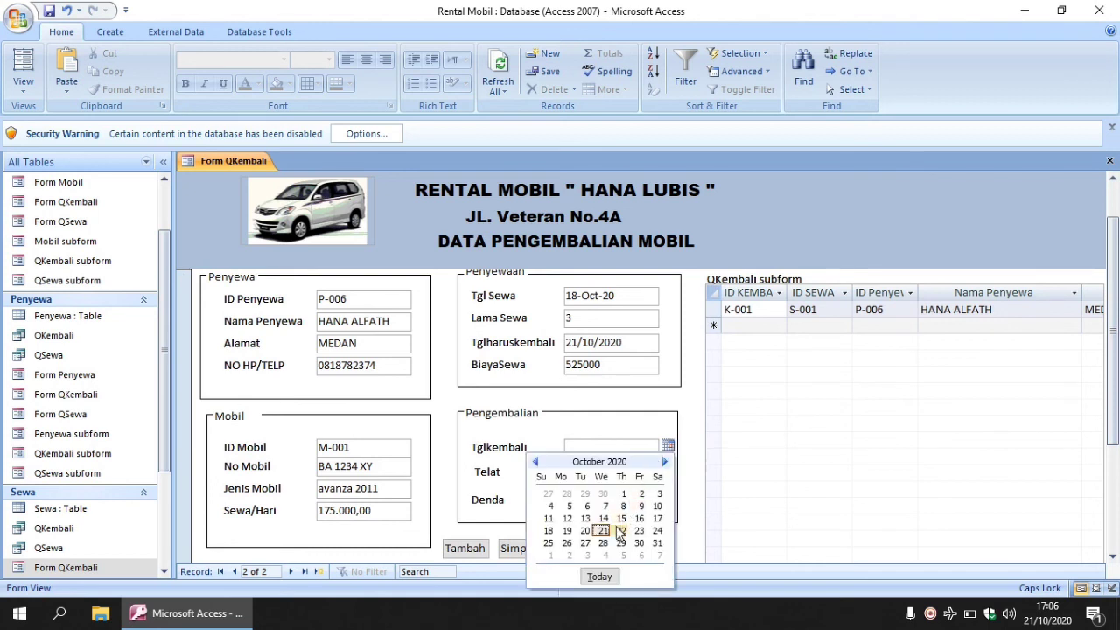
pyautogui.click(656, 532)
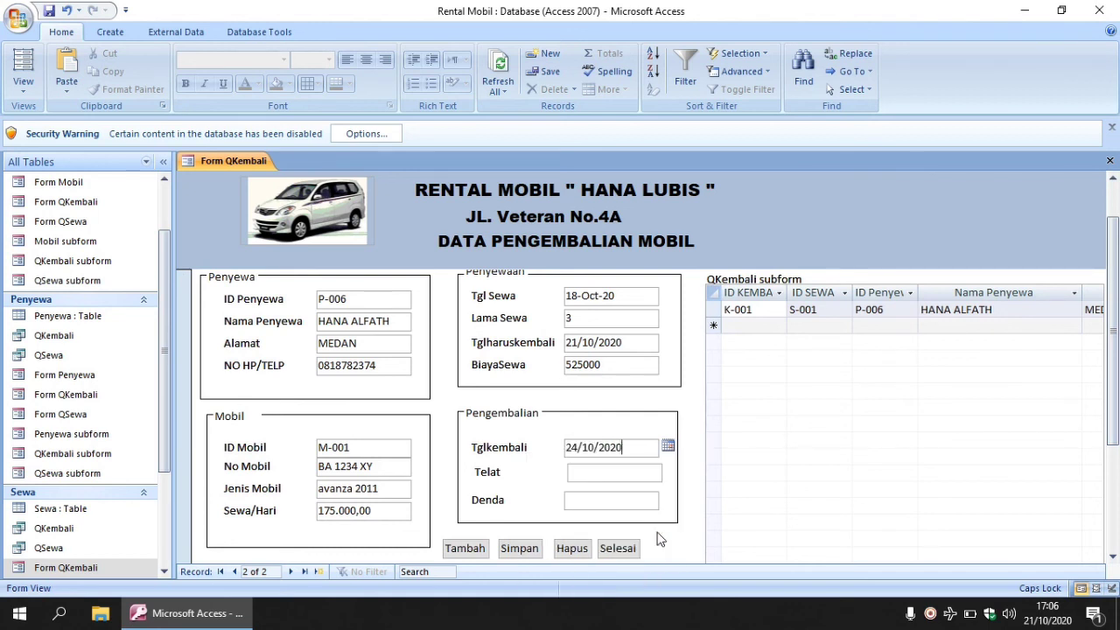
pyautogui.click(595, 479)
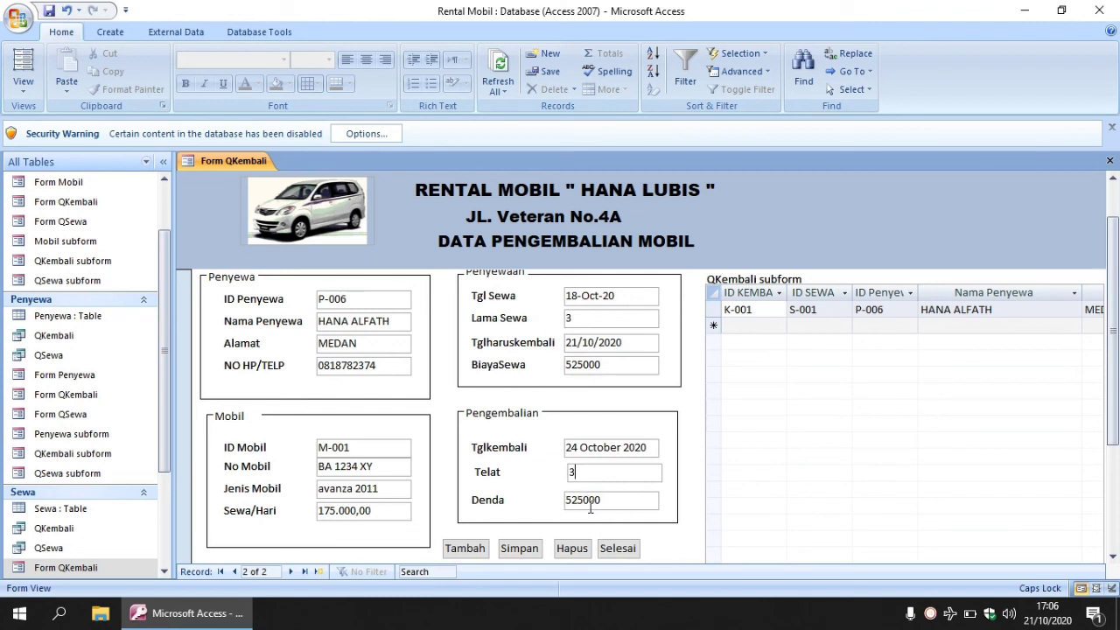
pyautogui.click(510, 551)
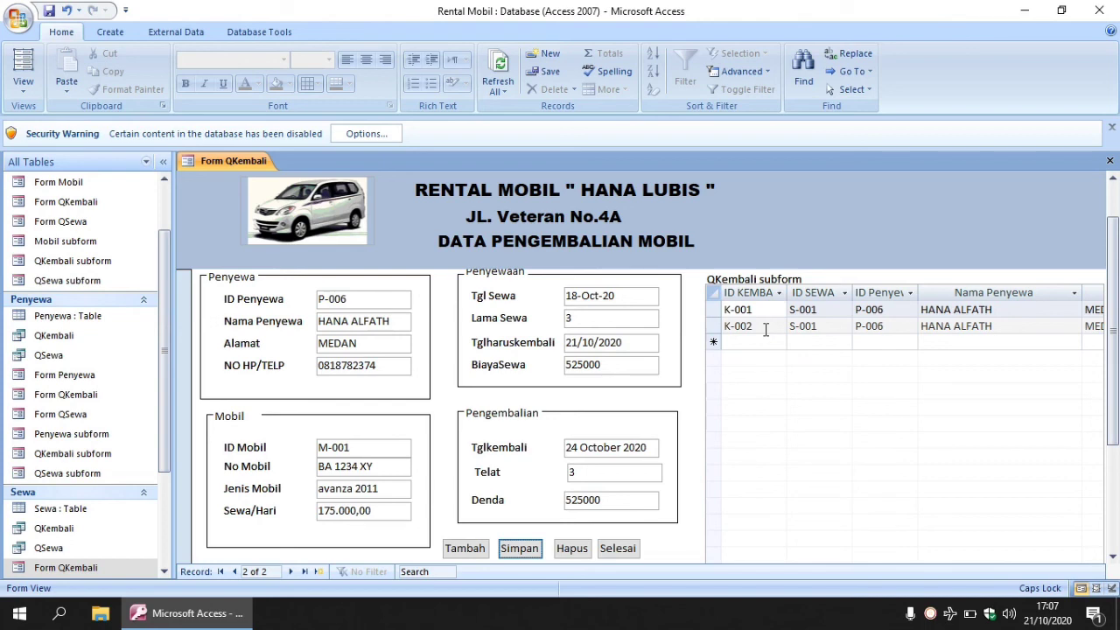
# Delete return record K-002 with the Hapus button, confirming Yes.
pyautogui.moveTo(1113, 295); pyautogui.dragTo(1116, 261)
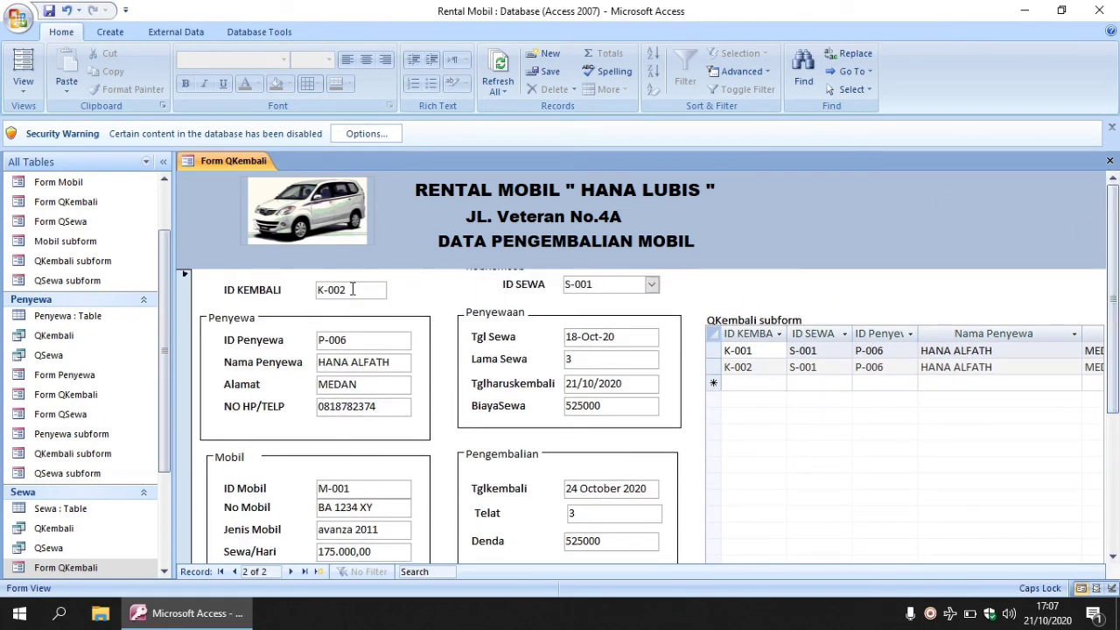
pyautogui.scroll(-3, 648, 511)
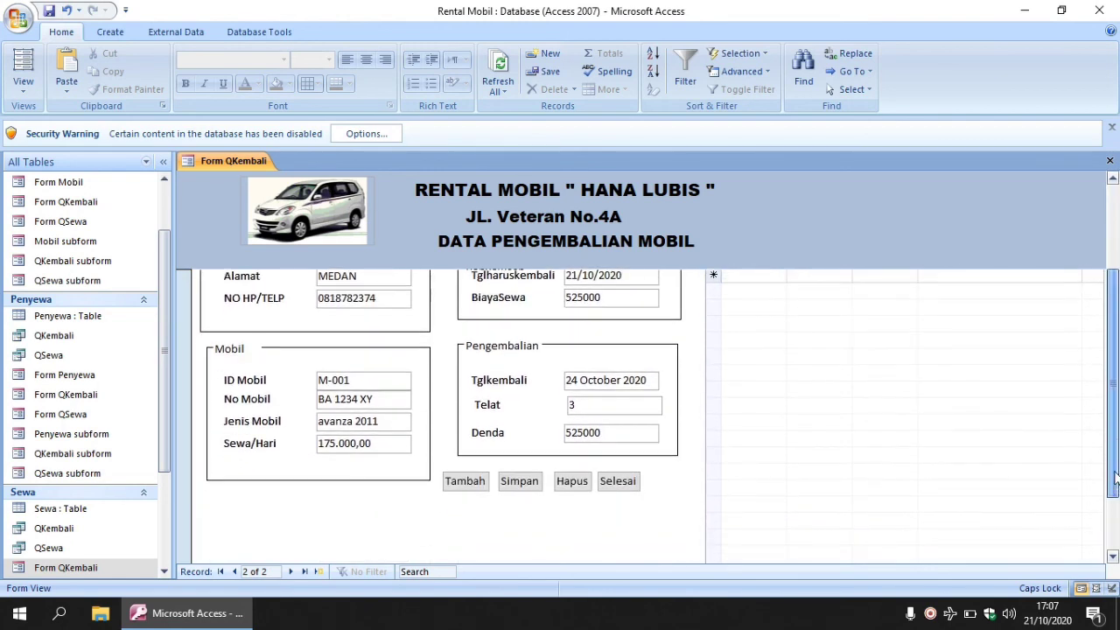
pyautogui.click(581, 481)
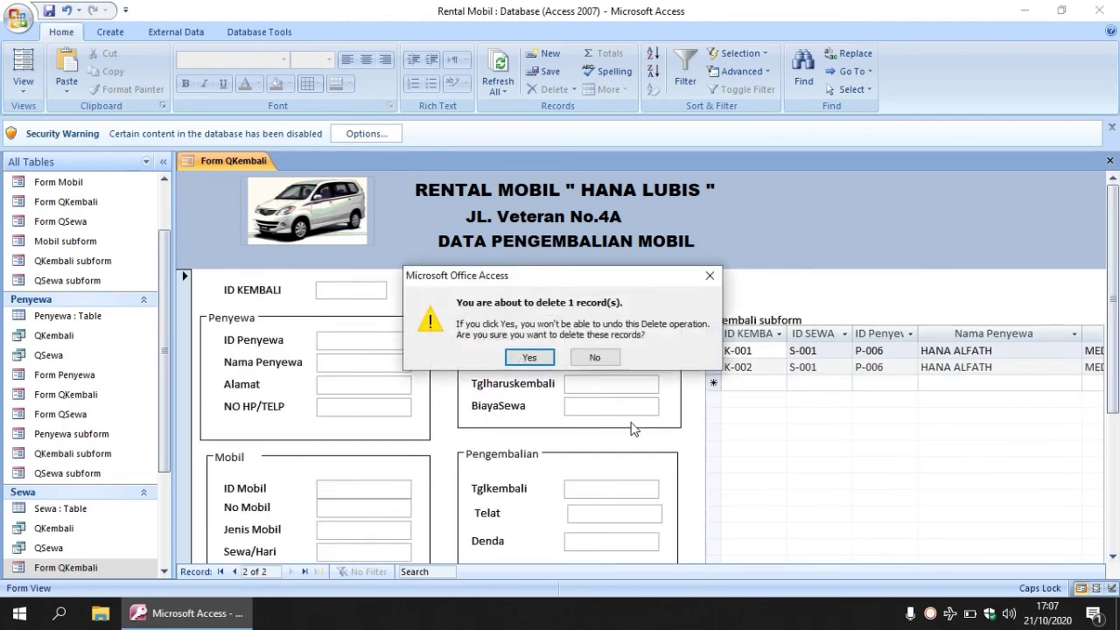
pyautogui.click(529, 358)
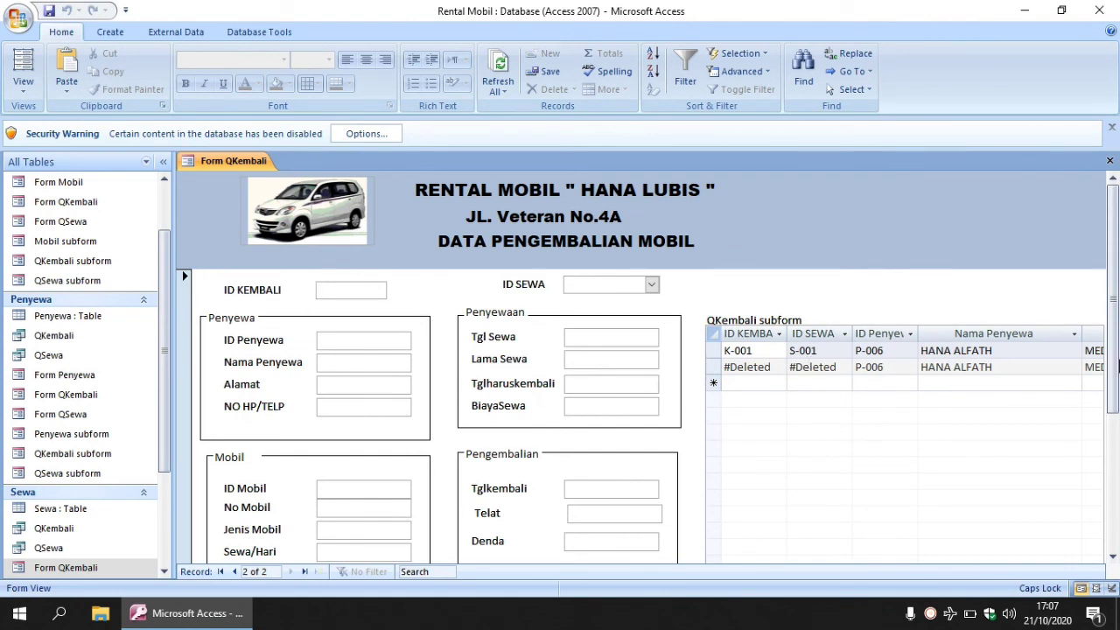
pyautogui.scroll(-3, 875, 420)
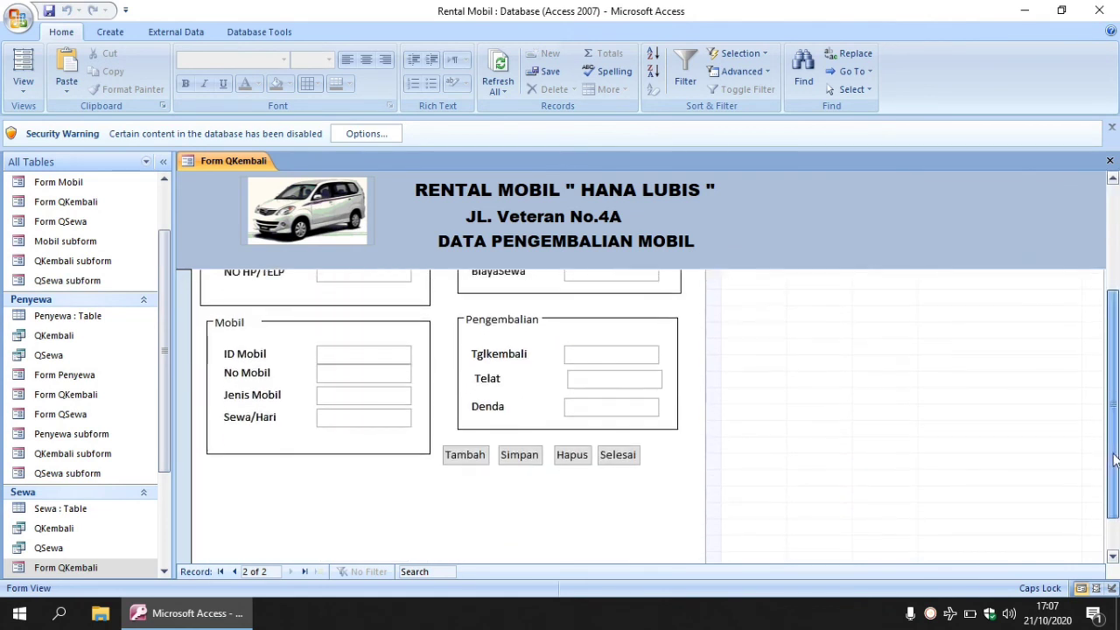
# Close Form QKembali using its Selesai button.
pyautogui.click(617, 454)
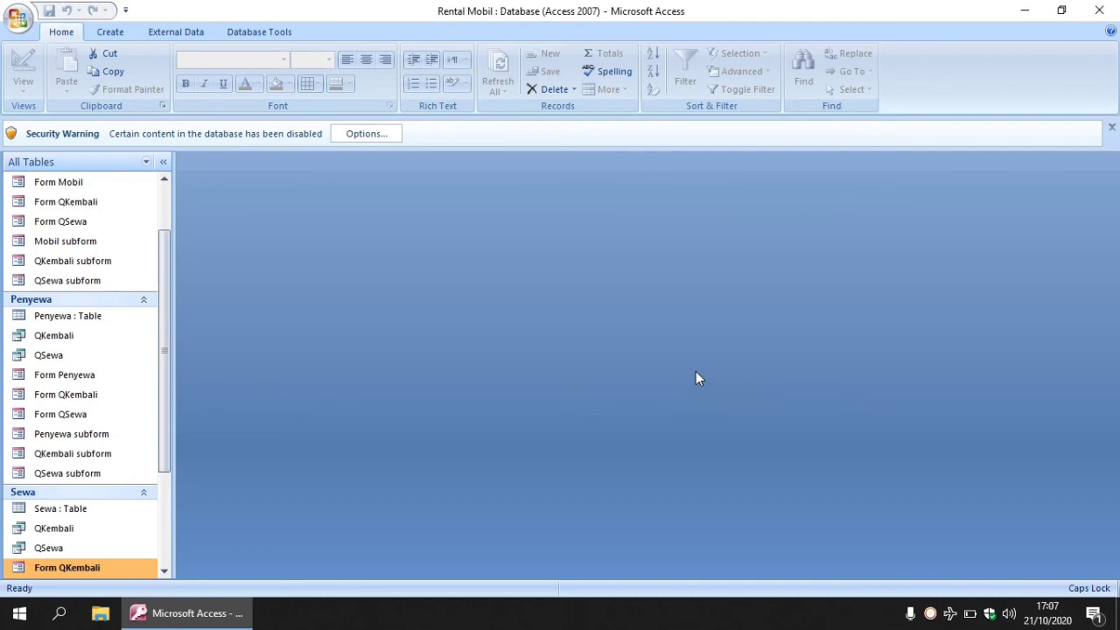
pyautogui.click(930, 612)
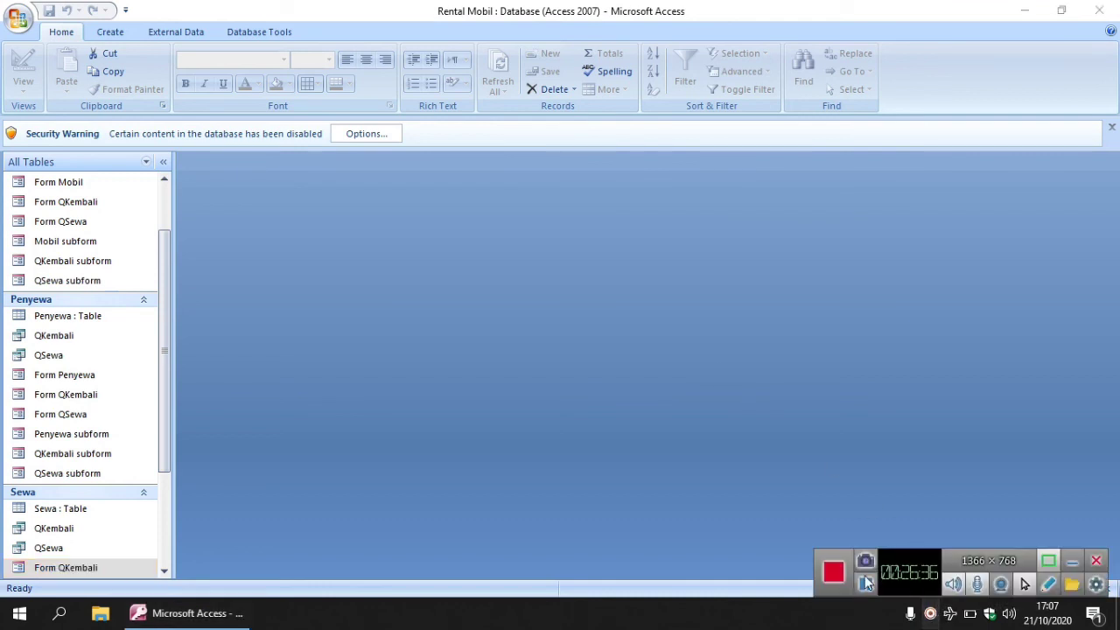